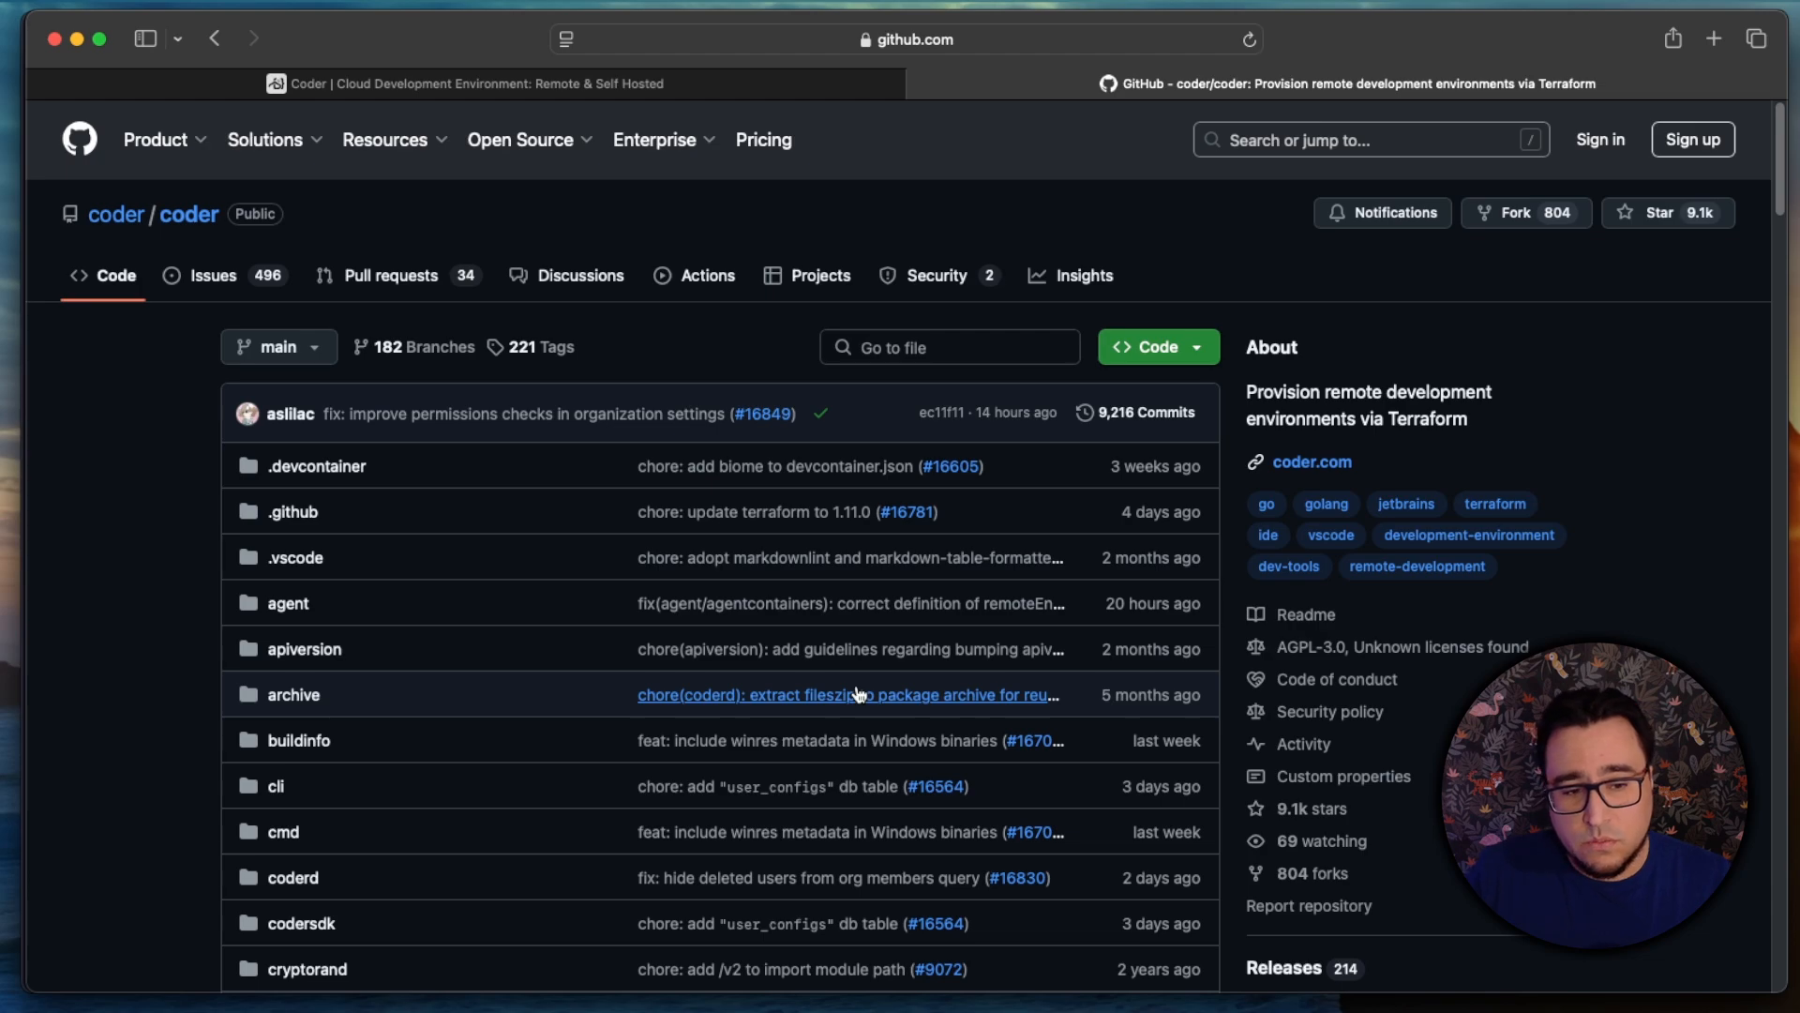
Step: Open docker-compose.yaml in the coder repository and review its services, environment variables and volumes
{"action": "scroll", "coordinate": [858, 694], "scroll_direction": "down", "scroll_amount": 20}
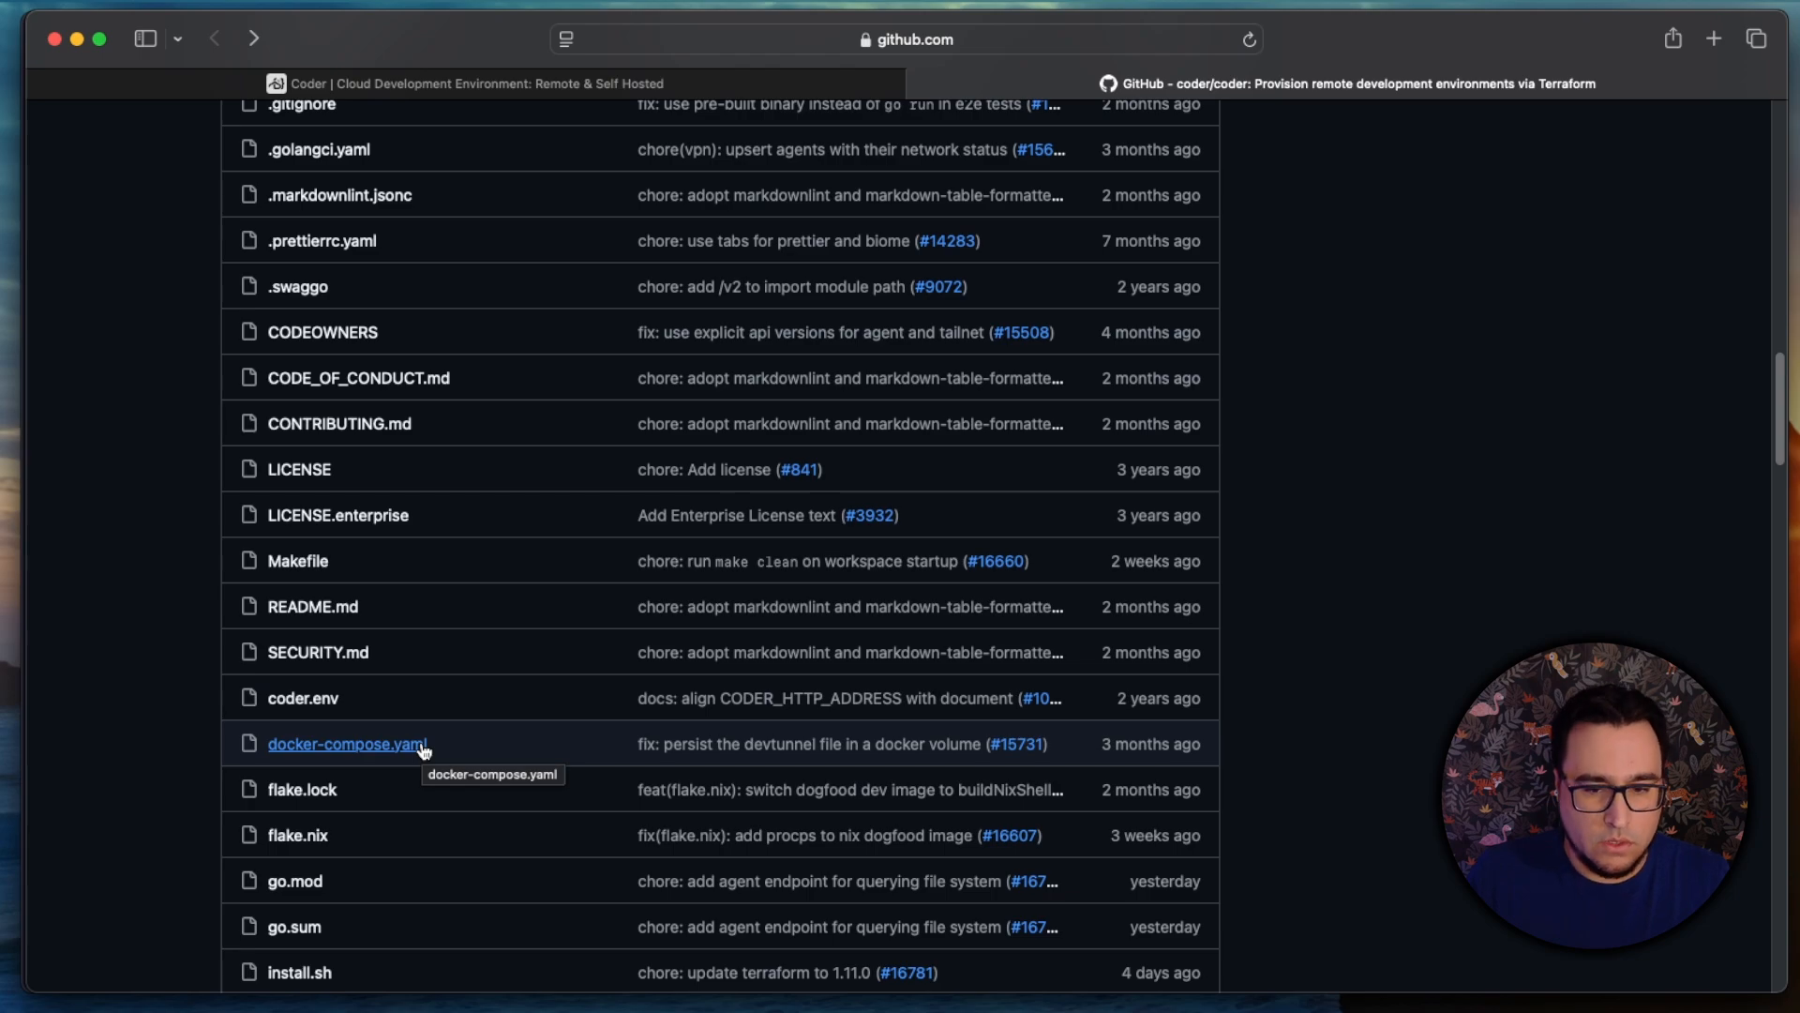
{"action": "left_click", "coordinate": [420, 744]}
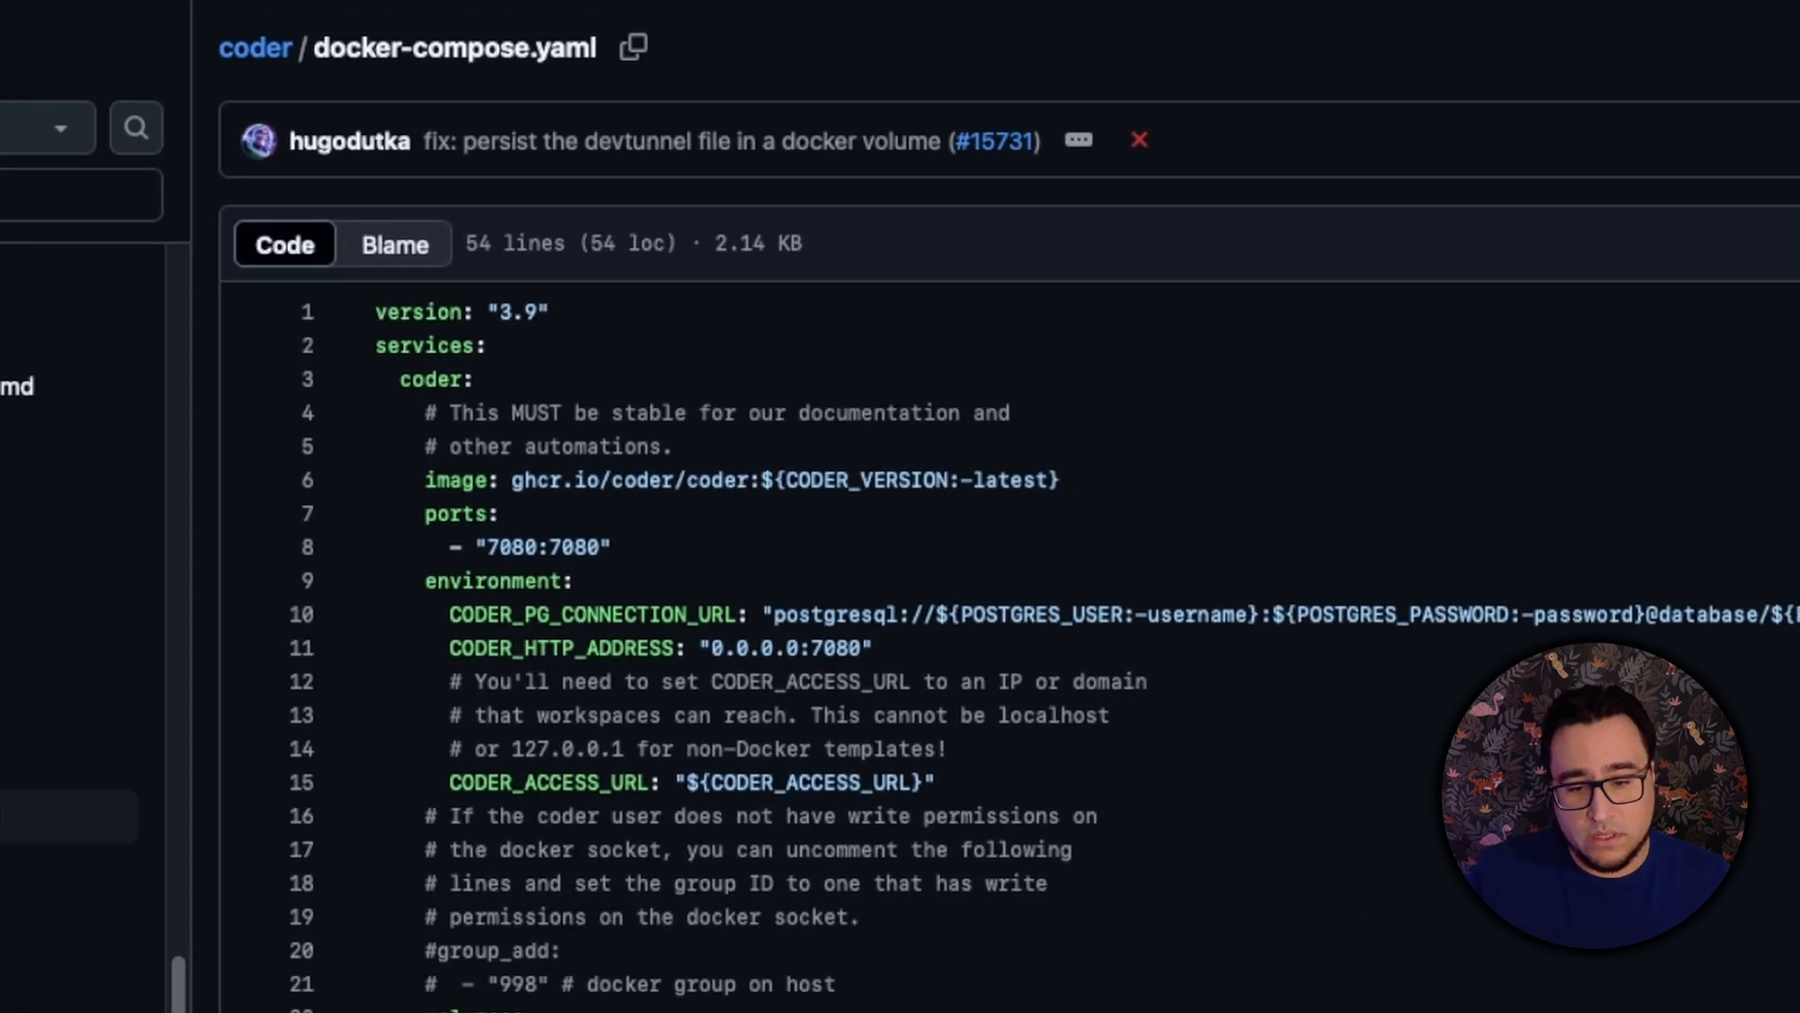
{"action": "scroll", "coordinate": [989, 754], "scroll_direction": "down", "scroll_amount": 10}
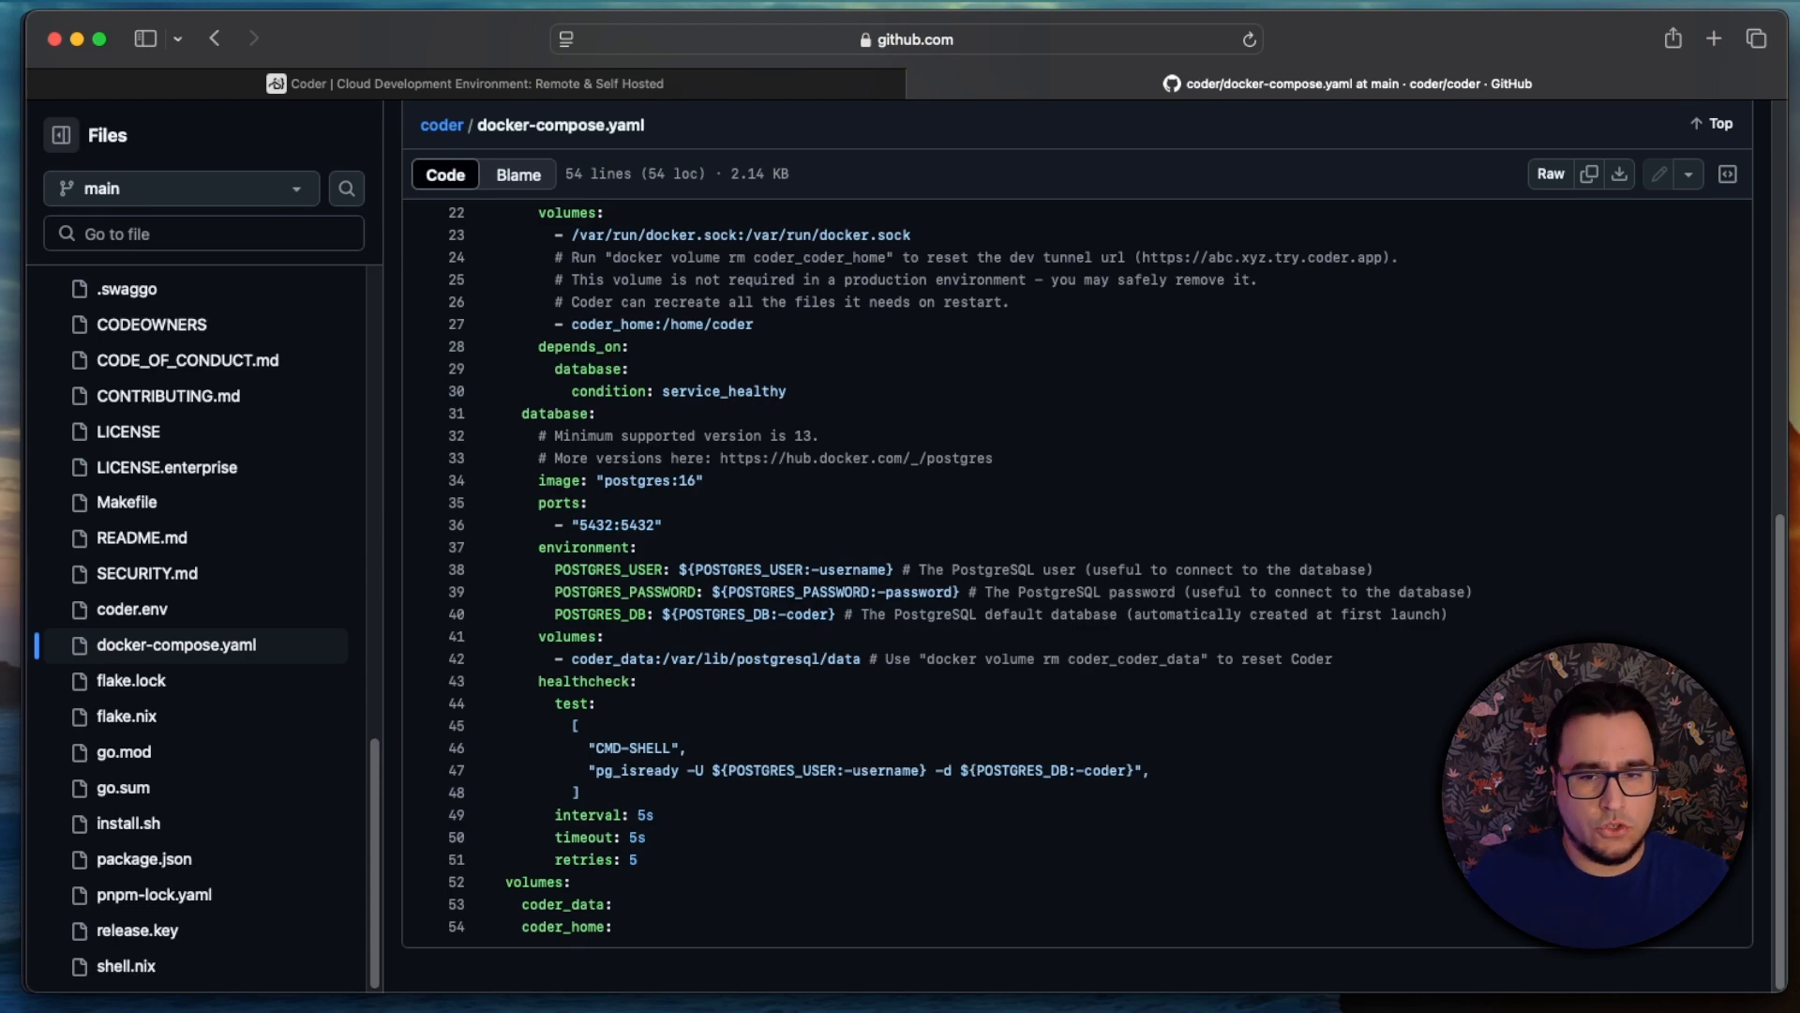
Step: Switch to the terminal and look up the docker group entry with getent group docker
{"action": "key", "text": "super+Tab"}
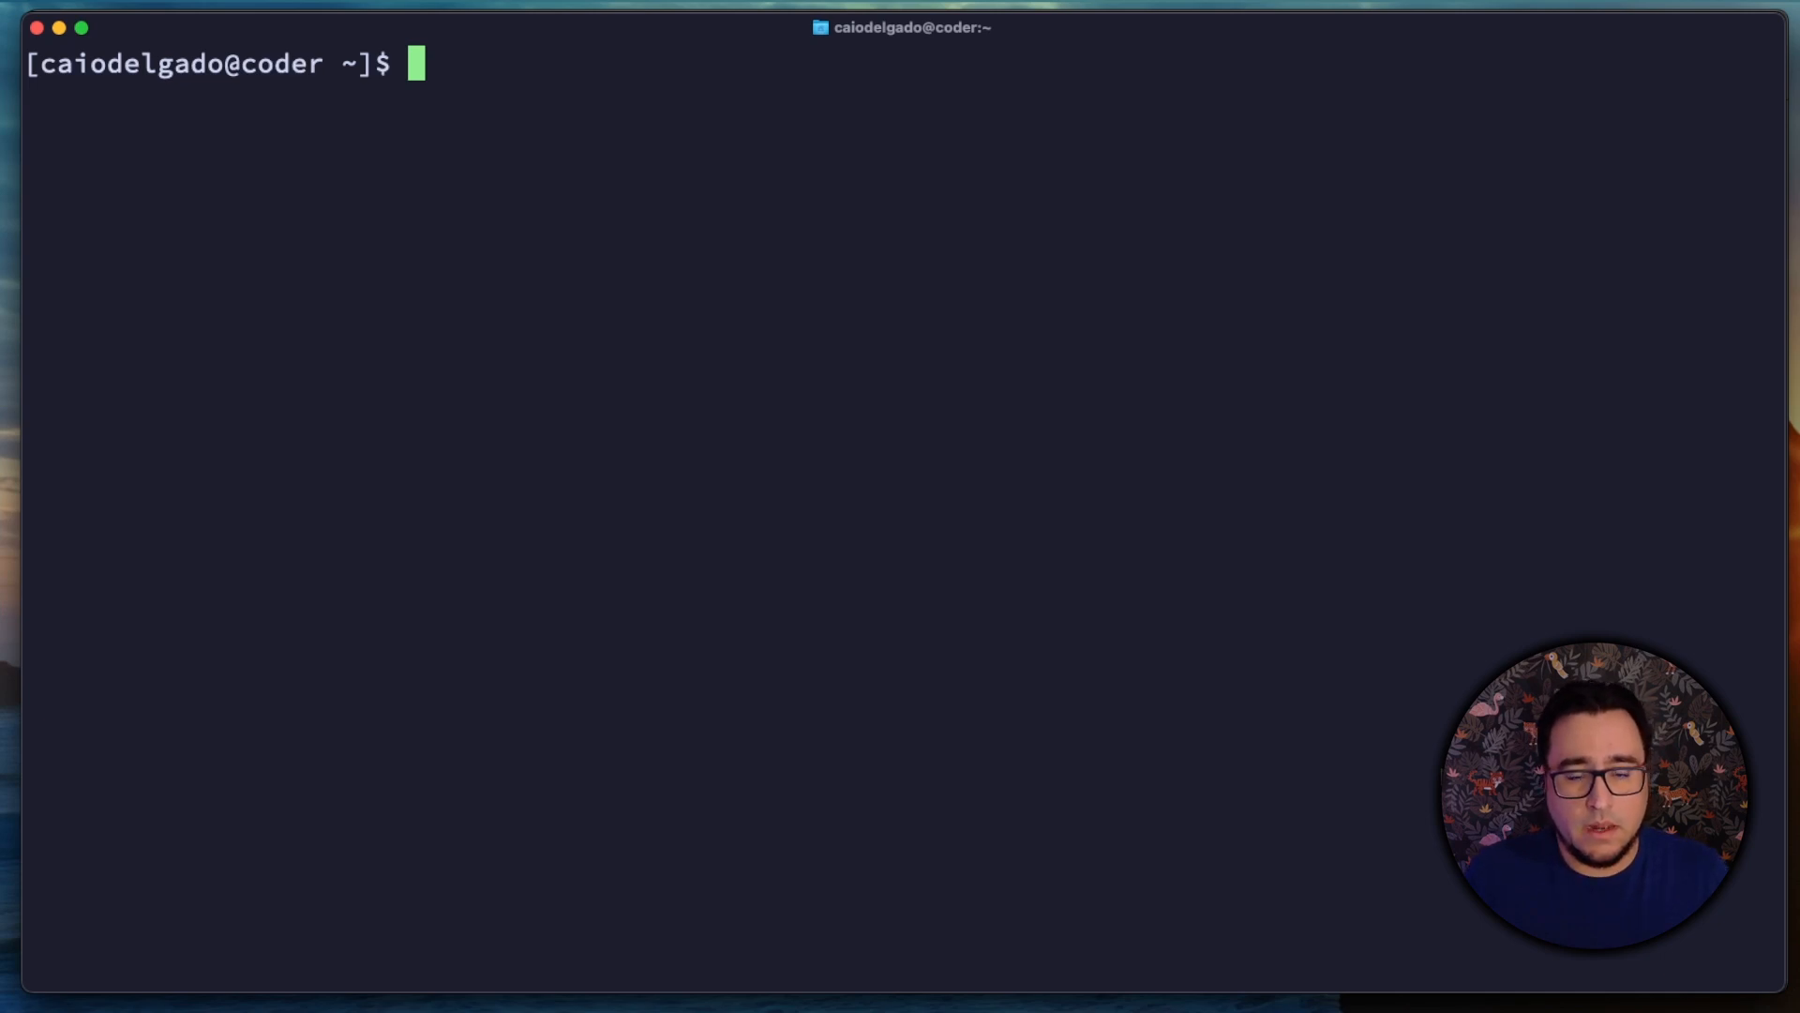
{"action": "type", "text": "getent "}
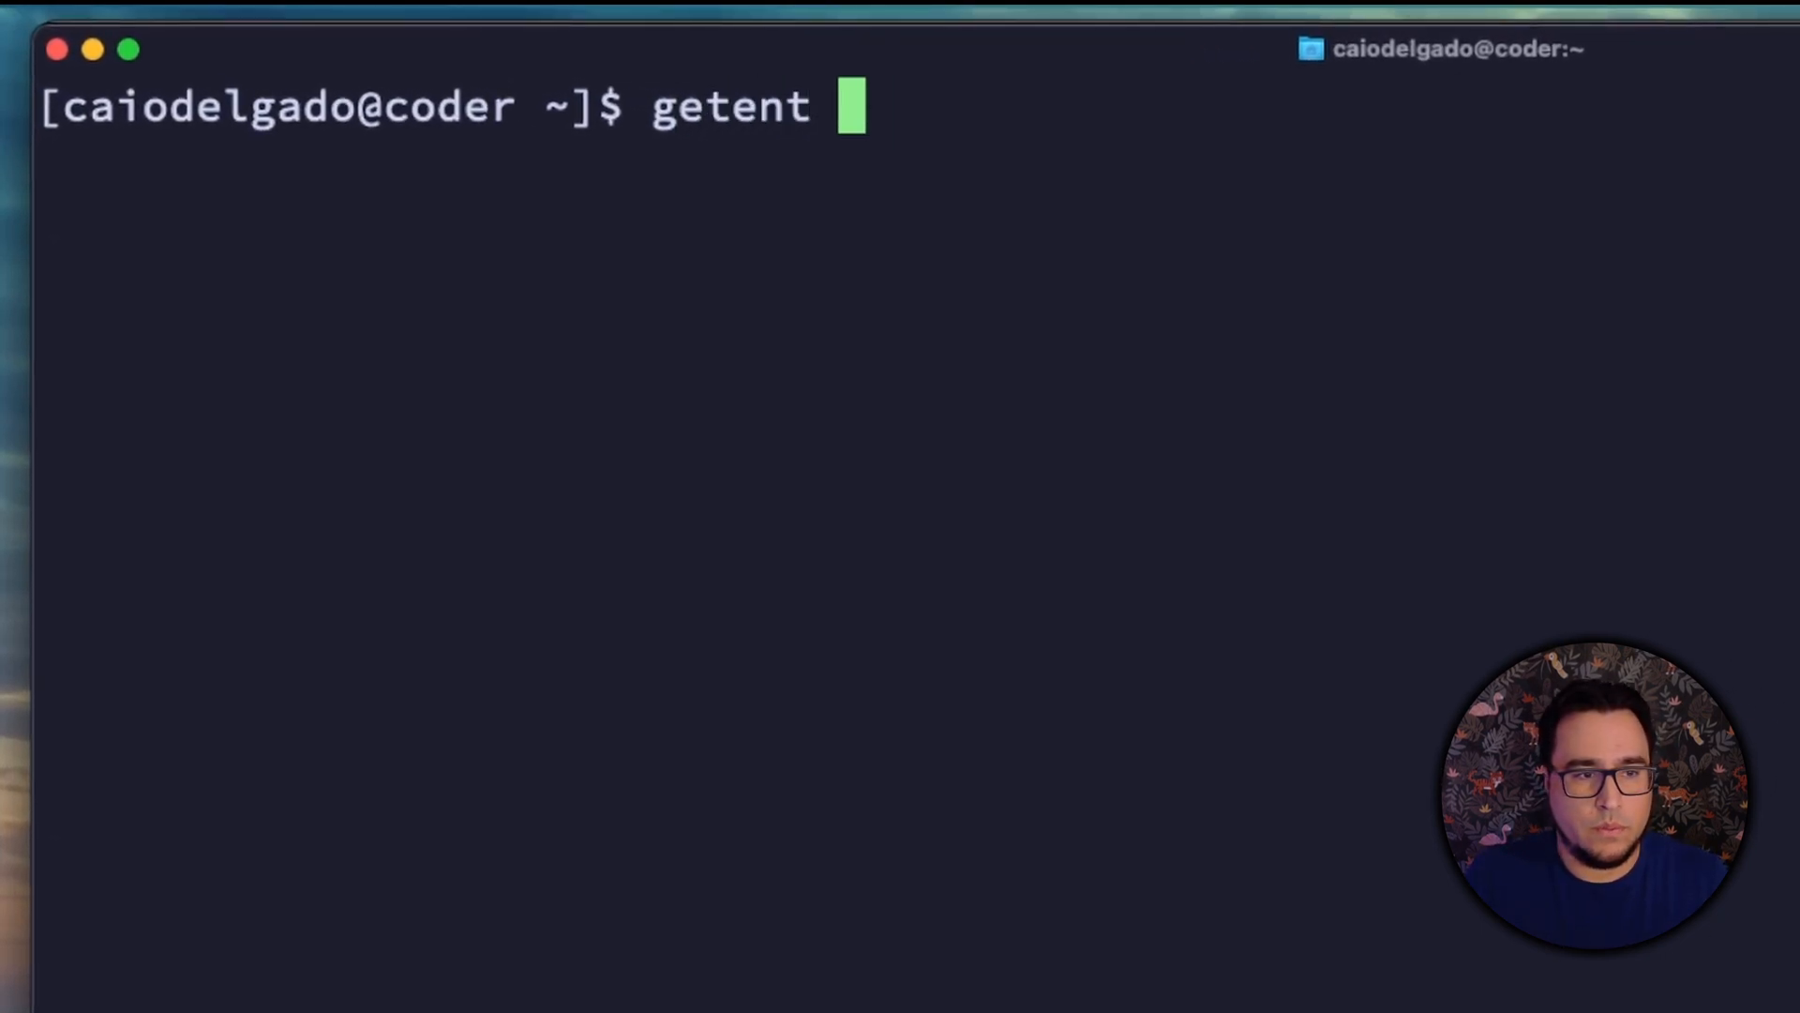
{"action": "type", "text": "group docker"}
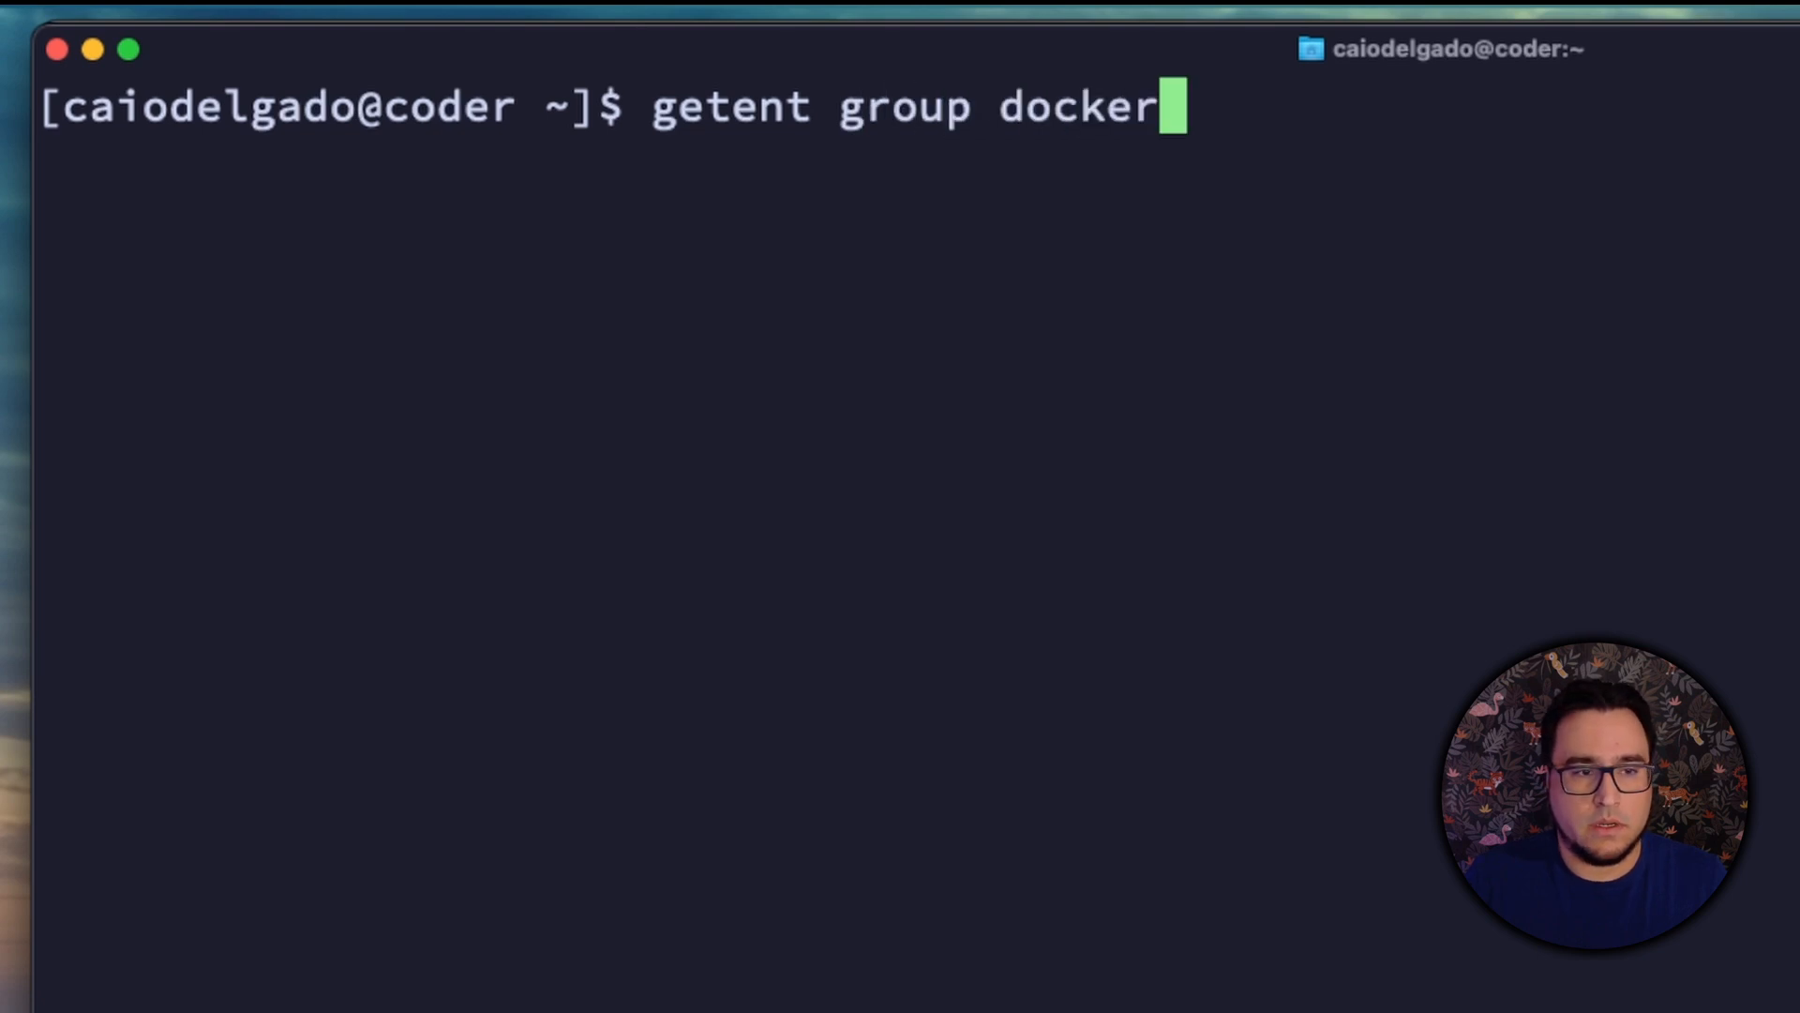
{"action": "key", "text": "Return"}
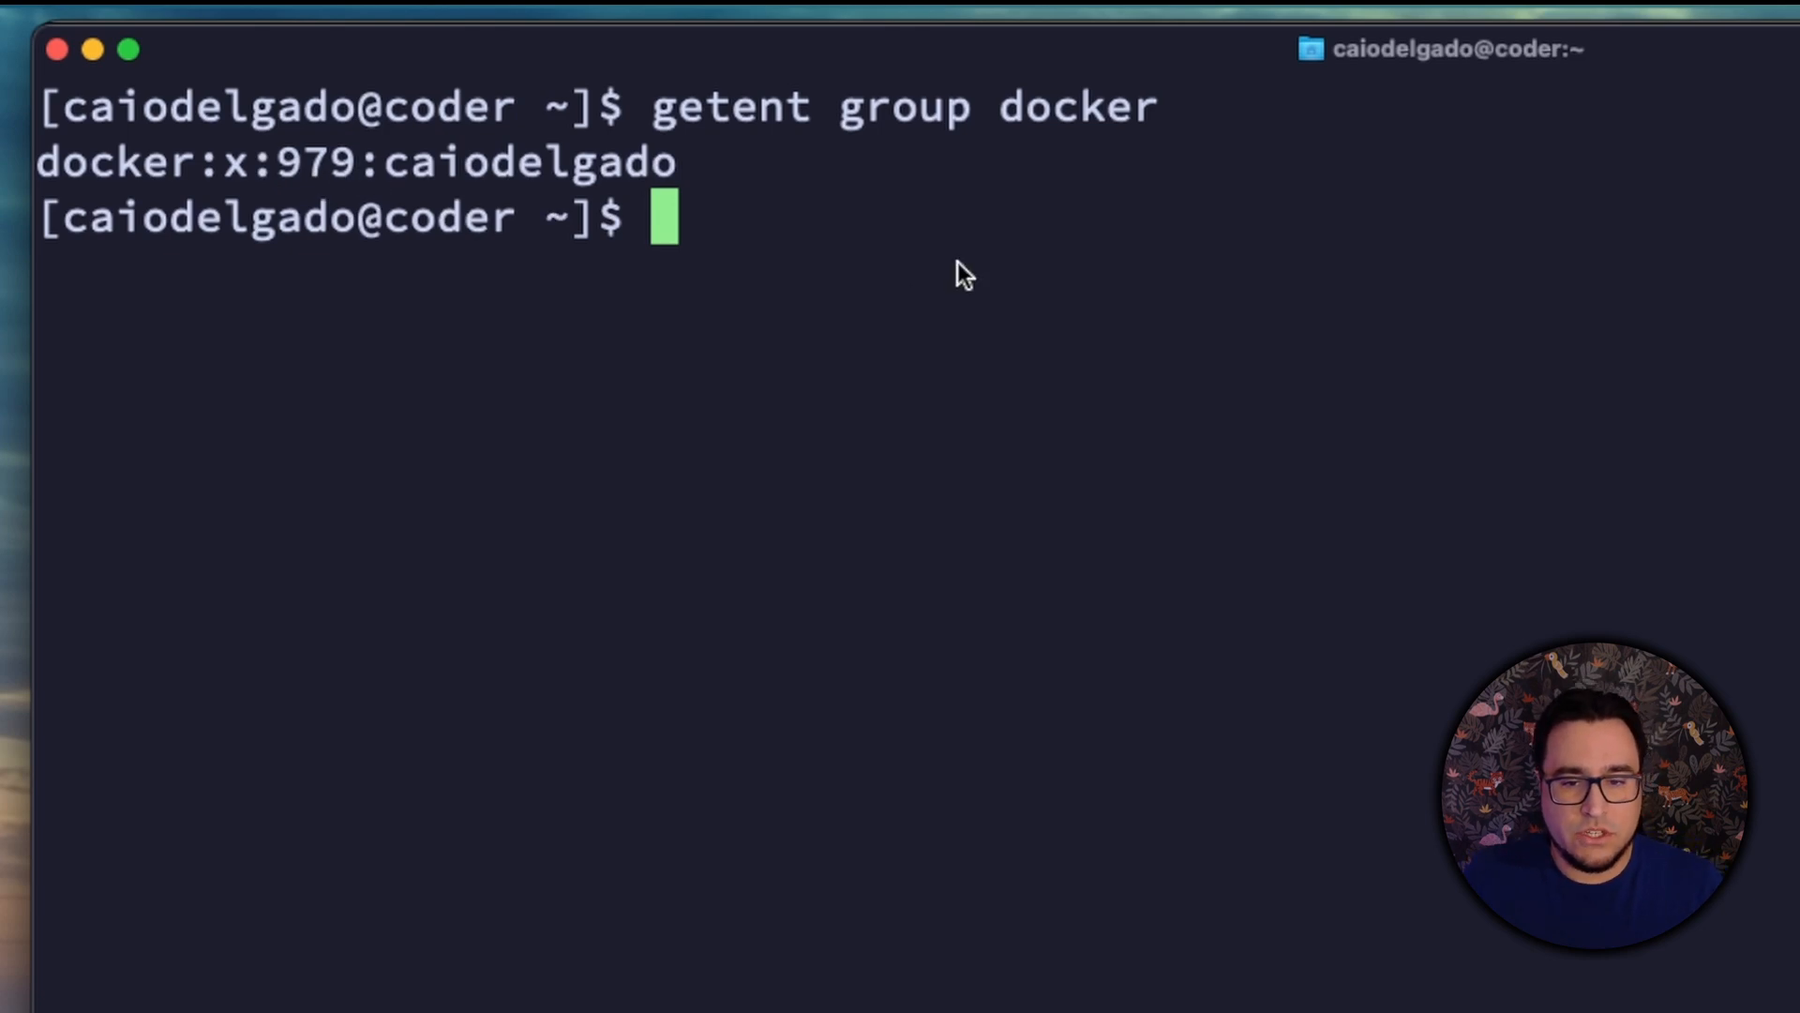
Step: Rerun the docker group lookup piped through cut -d: -f3 to extract only the group ID
{"action": "key", "text": "Up"}
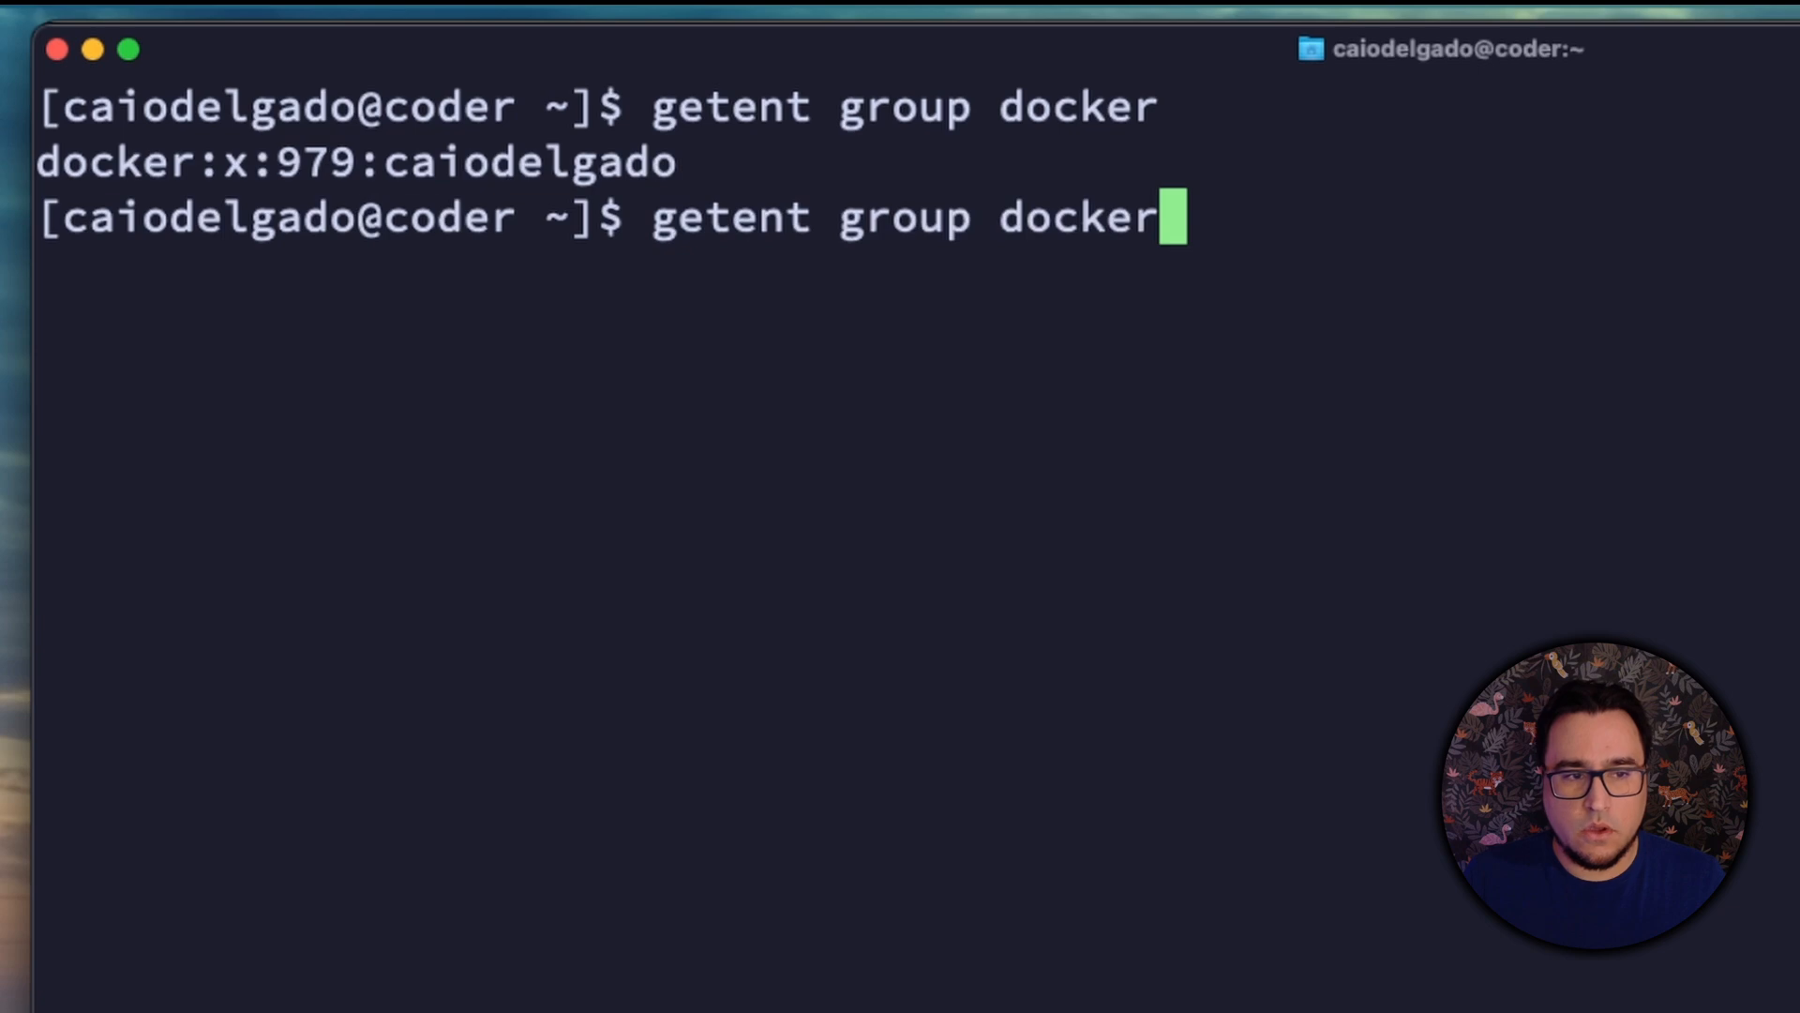
{"action": "type", "text": "| "}
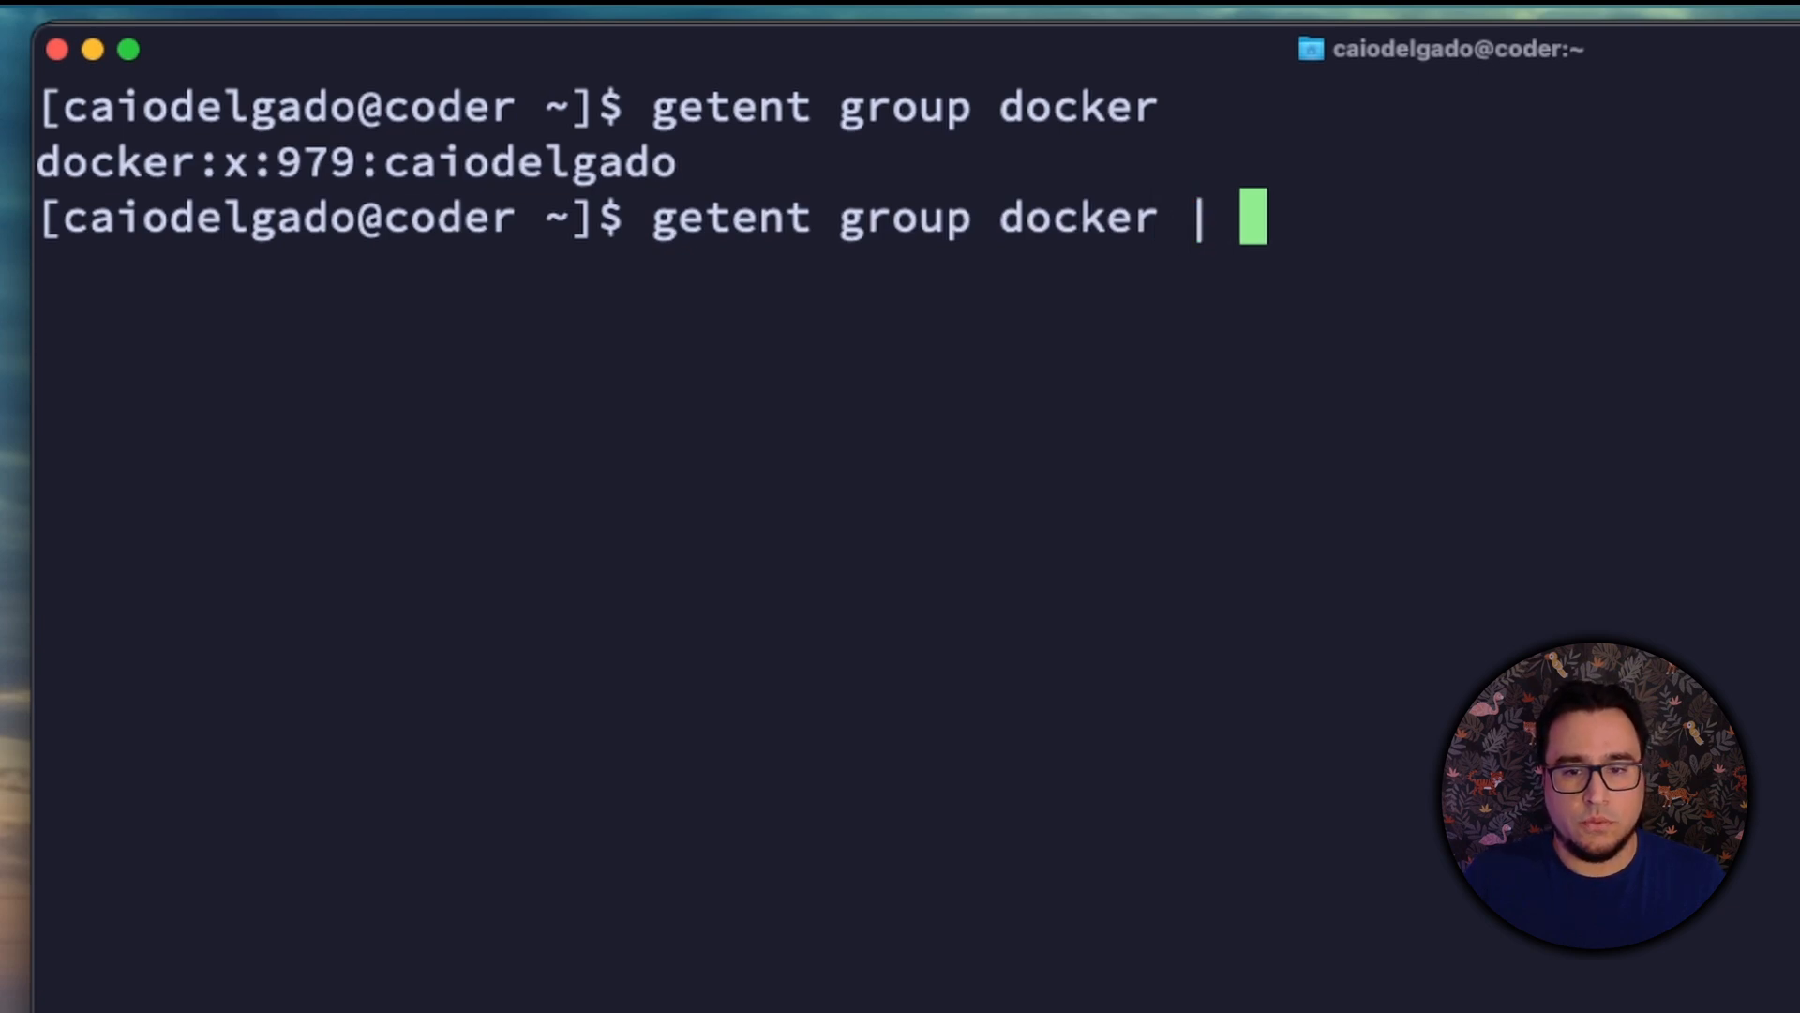
{"action": "type", "text": "cut -d: "}
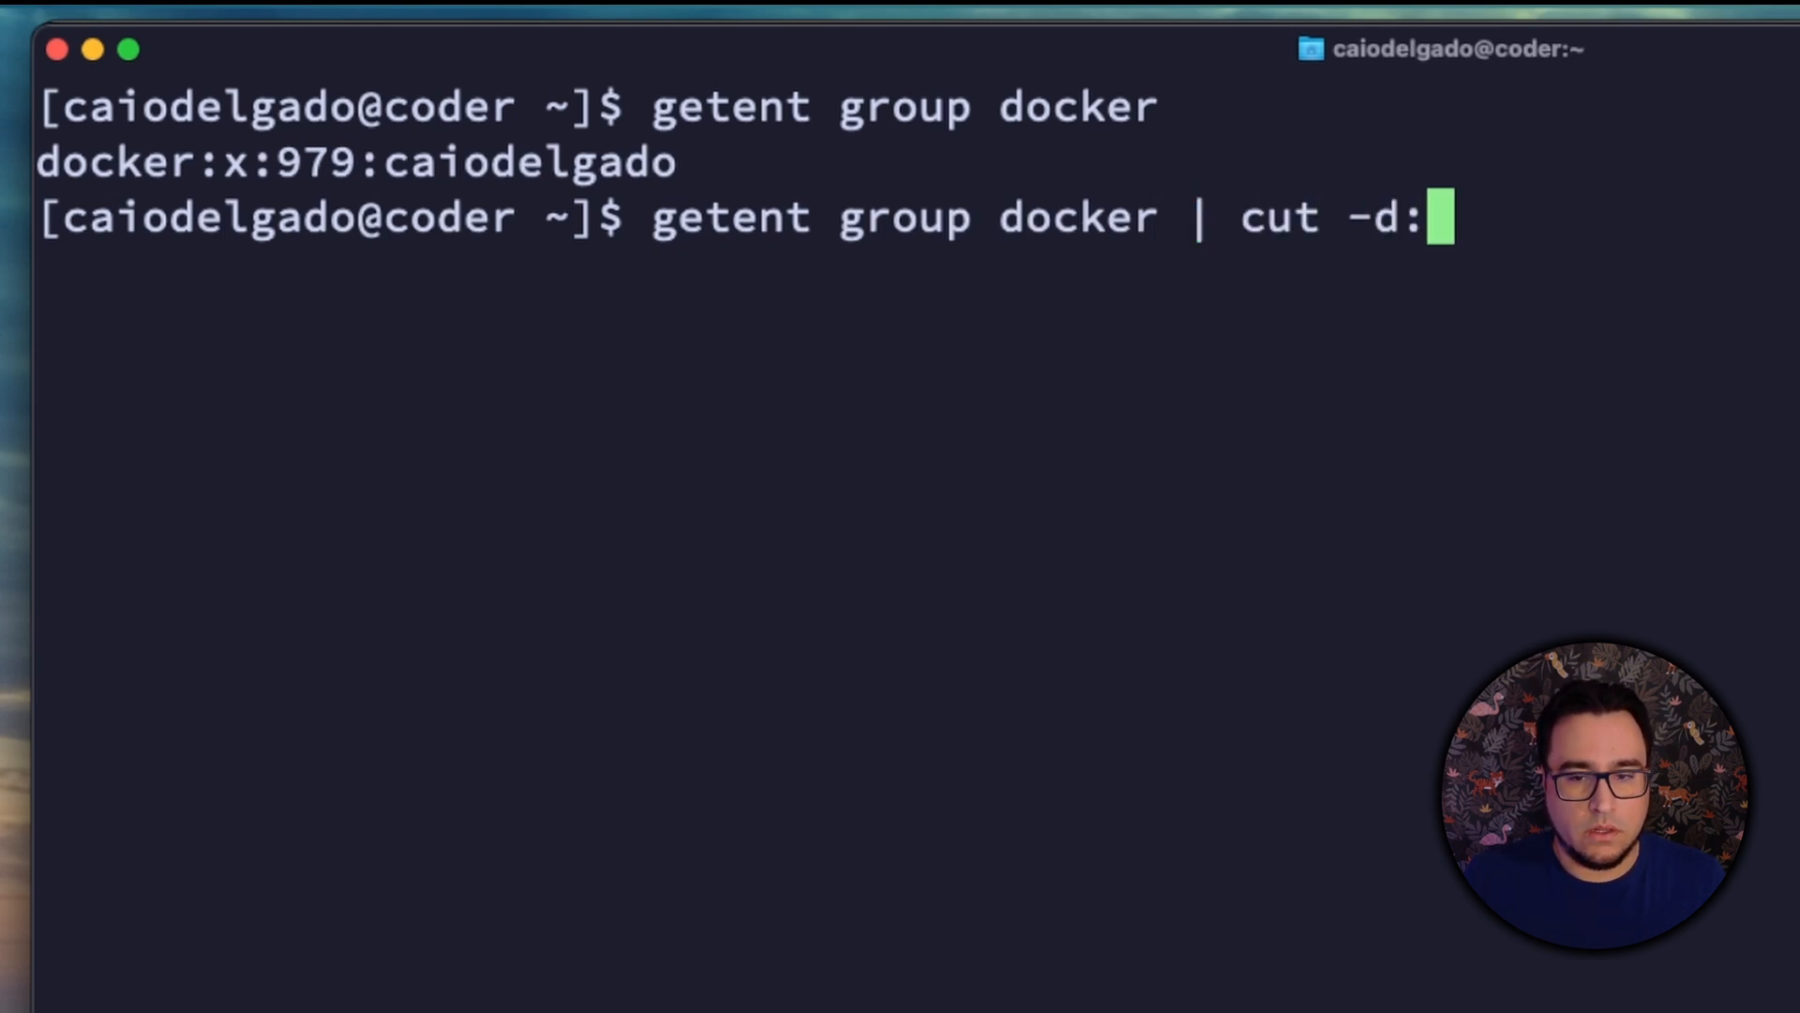
{"action": "type", "text": "-f3"}
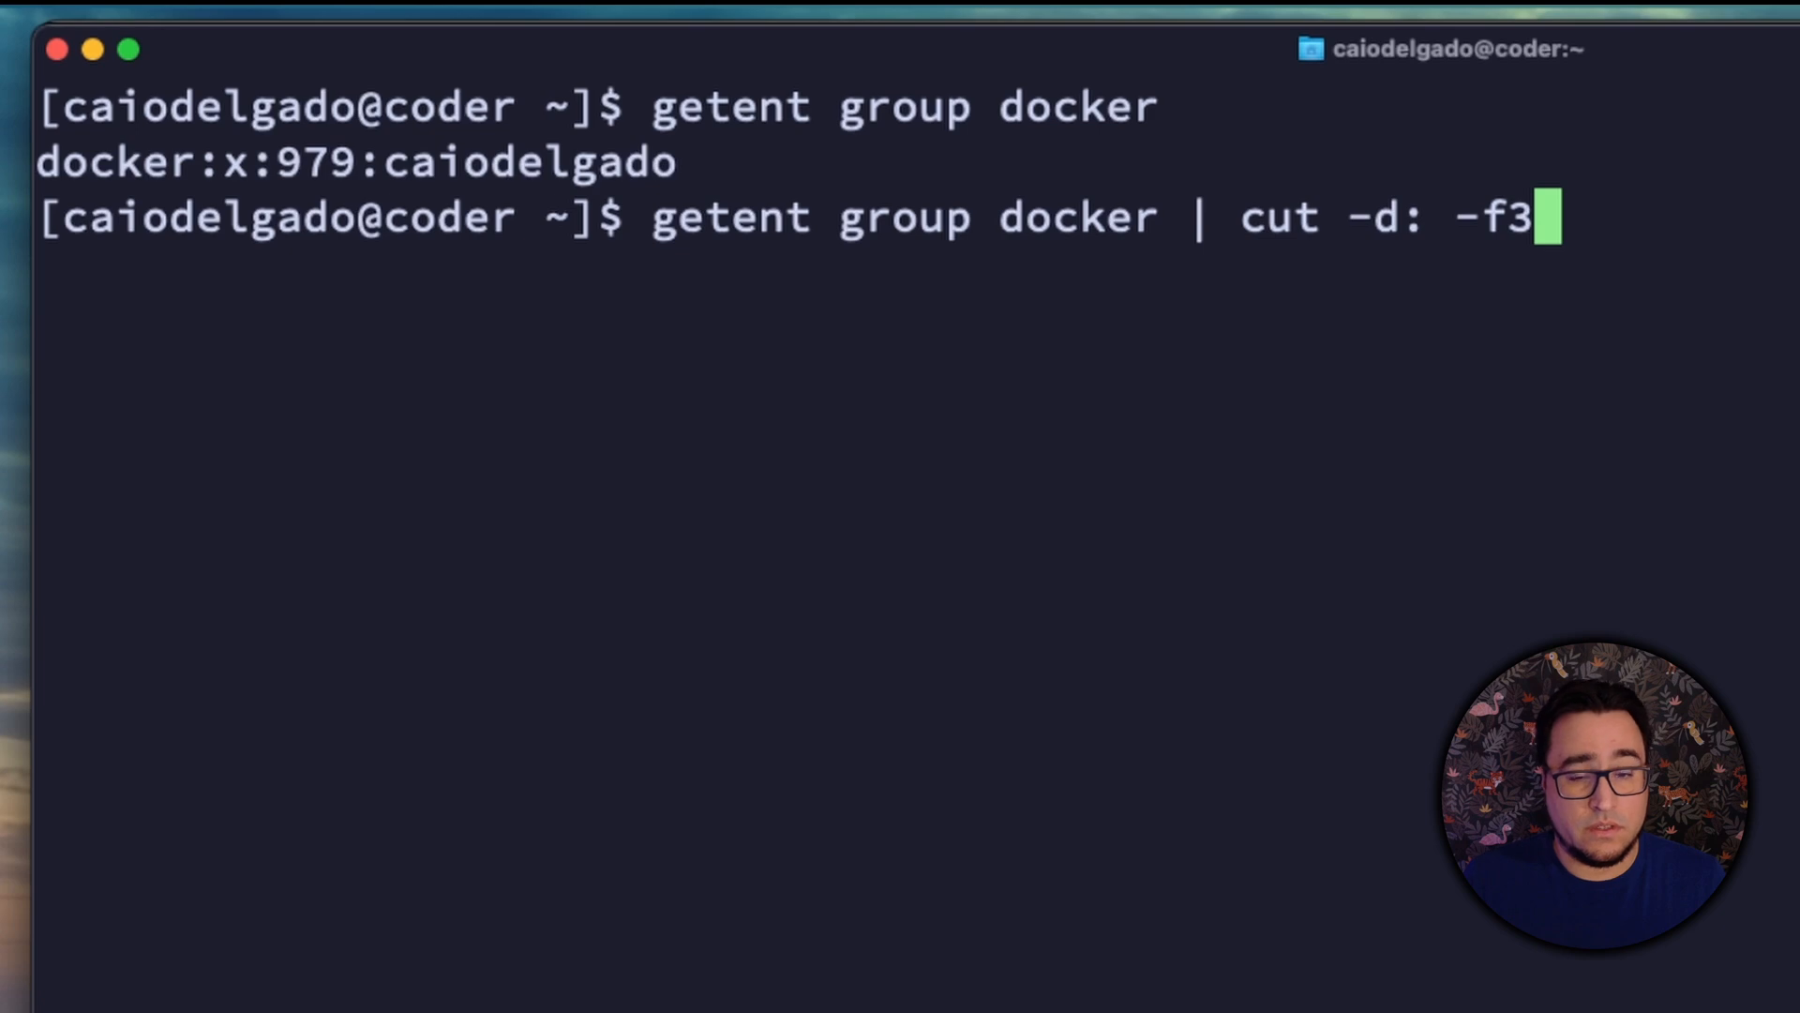
{"action": "key", "text": "Return"}
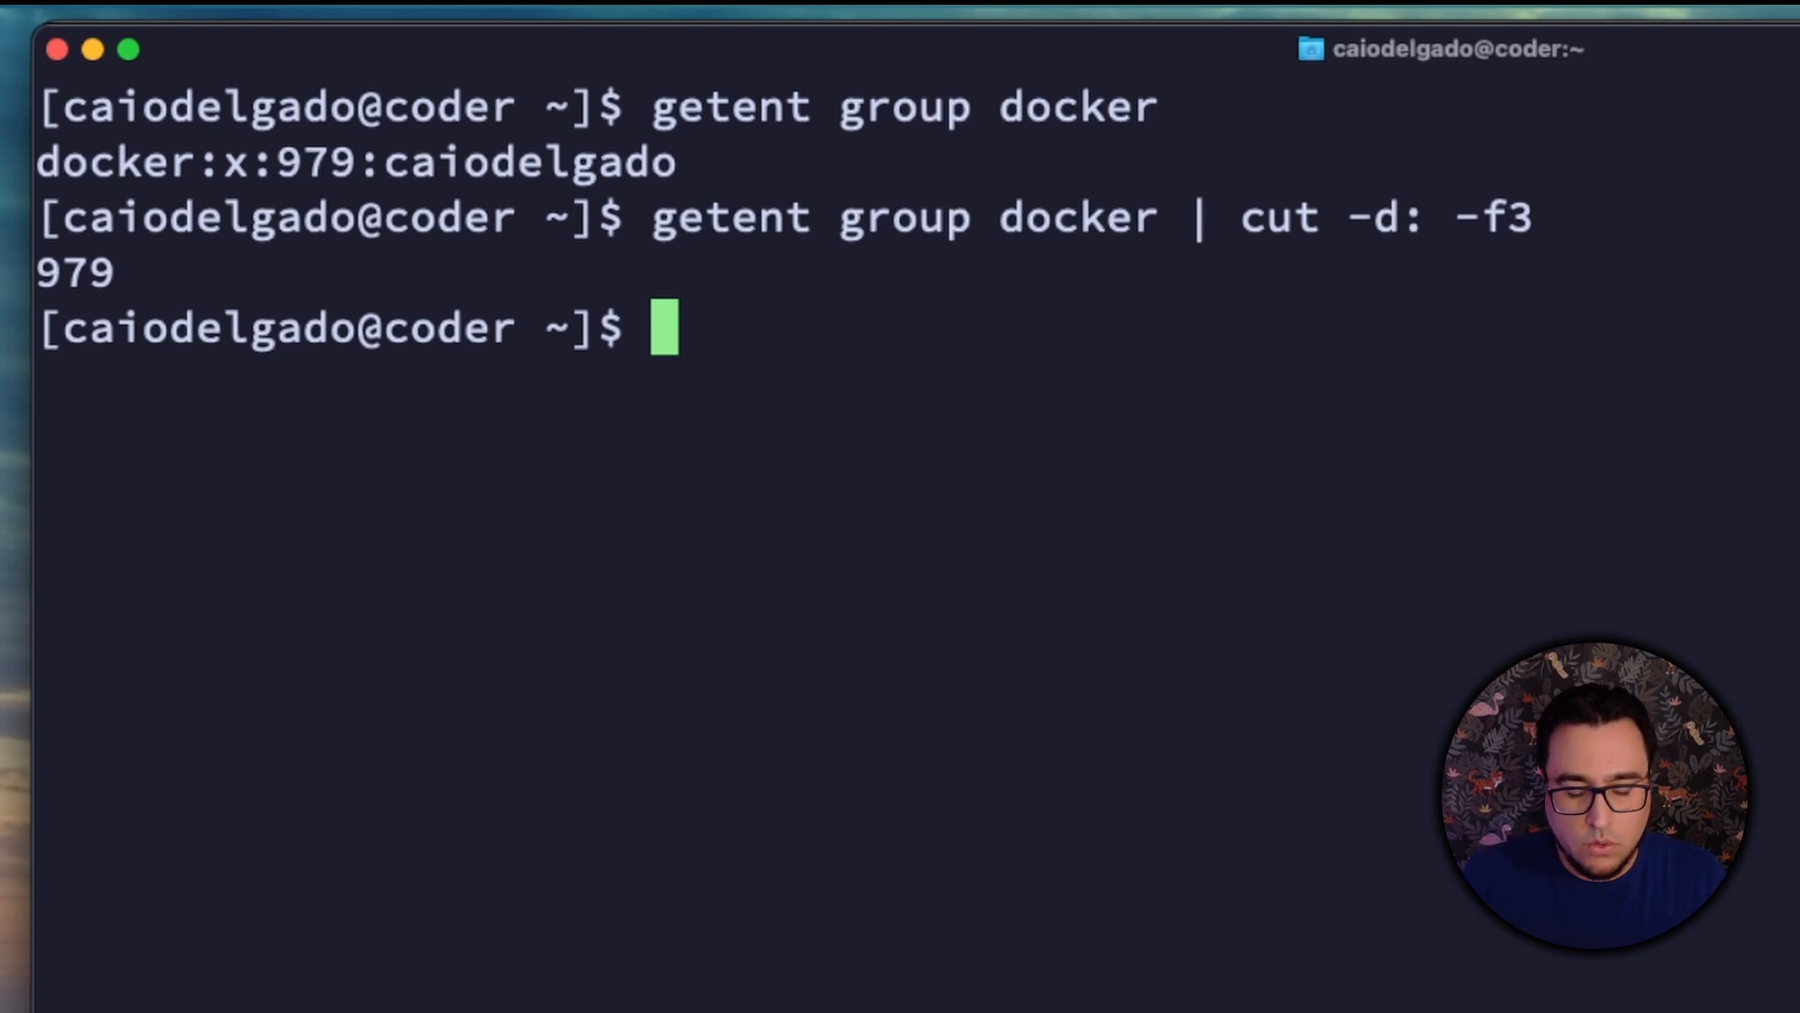
Step: Create a directory named coder in the home folder and change into it
{"action": "type", "text": "mkdir "}
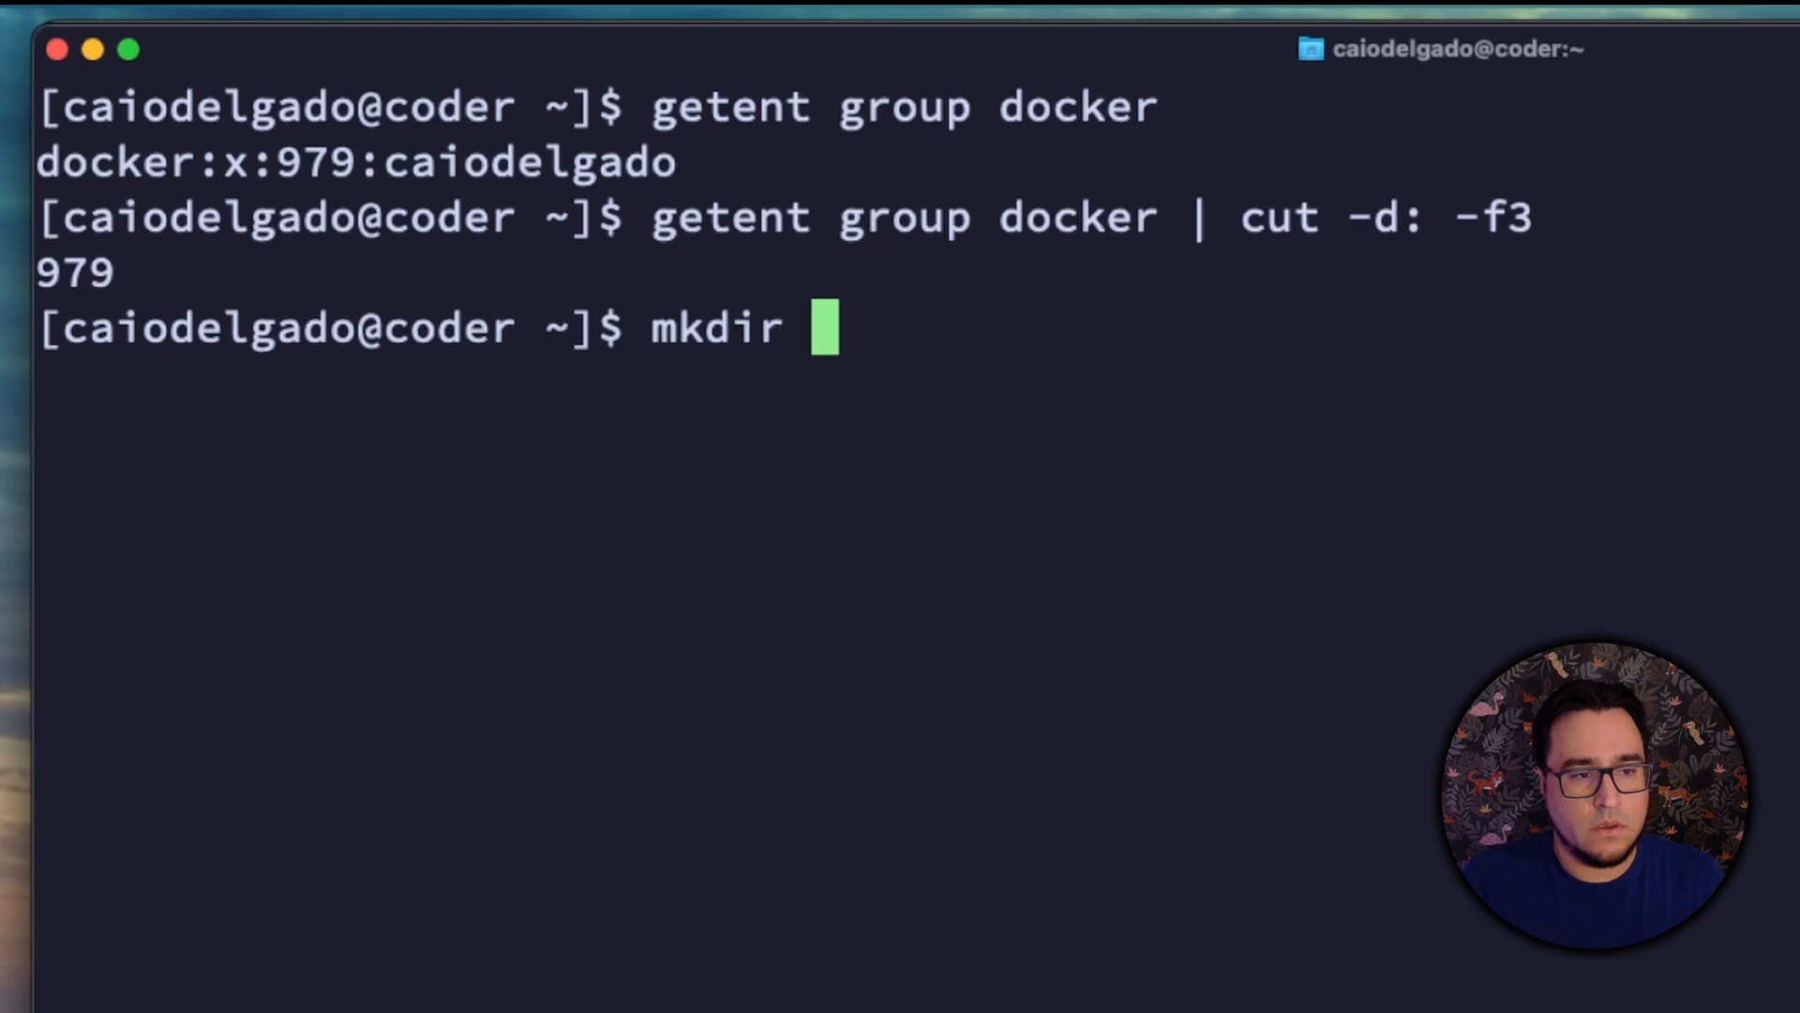
{"action": "type", "text": "coder"}
{"action": "key", "text": "Return"}
{"action": "type", "text": "cd "}
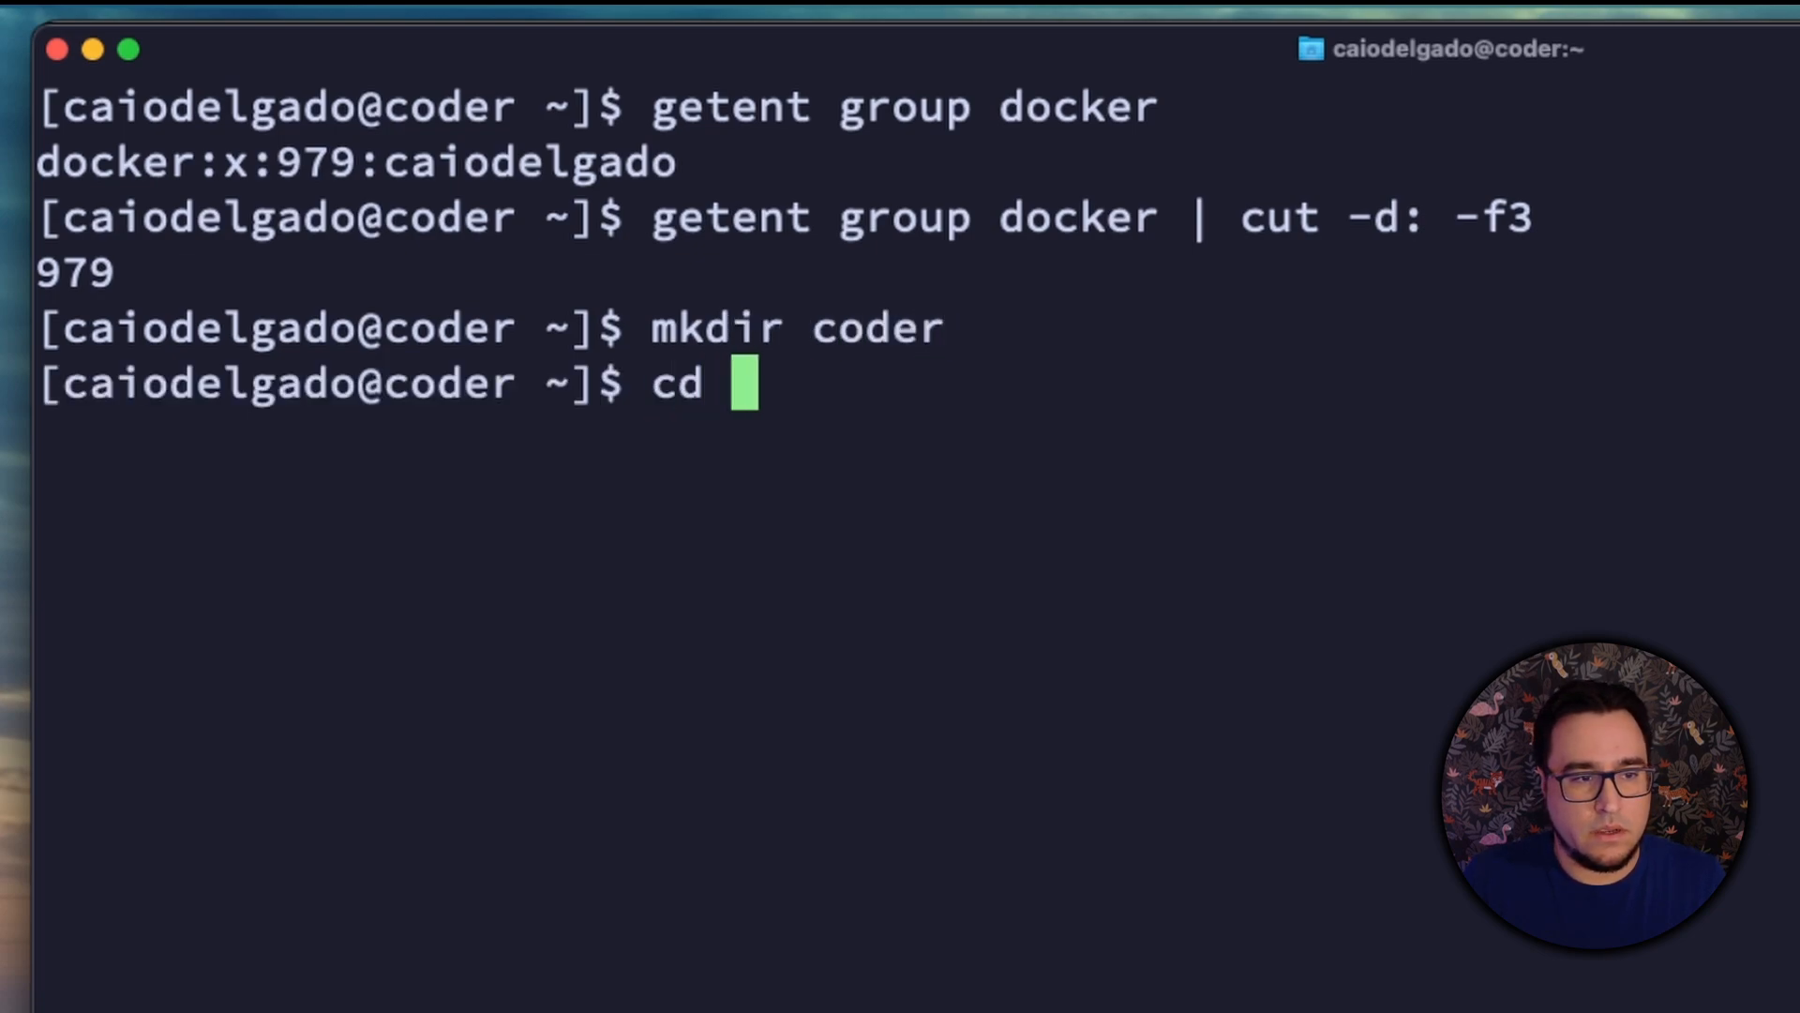
{"action": "type", "text": "coder"}
{"action": "key", "text": "Return"}
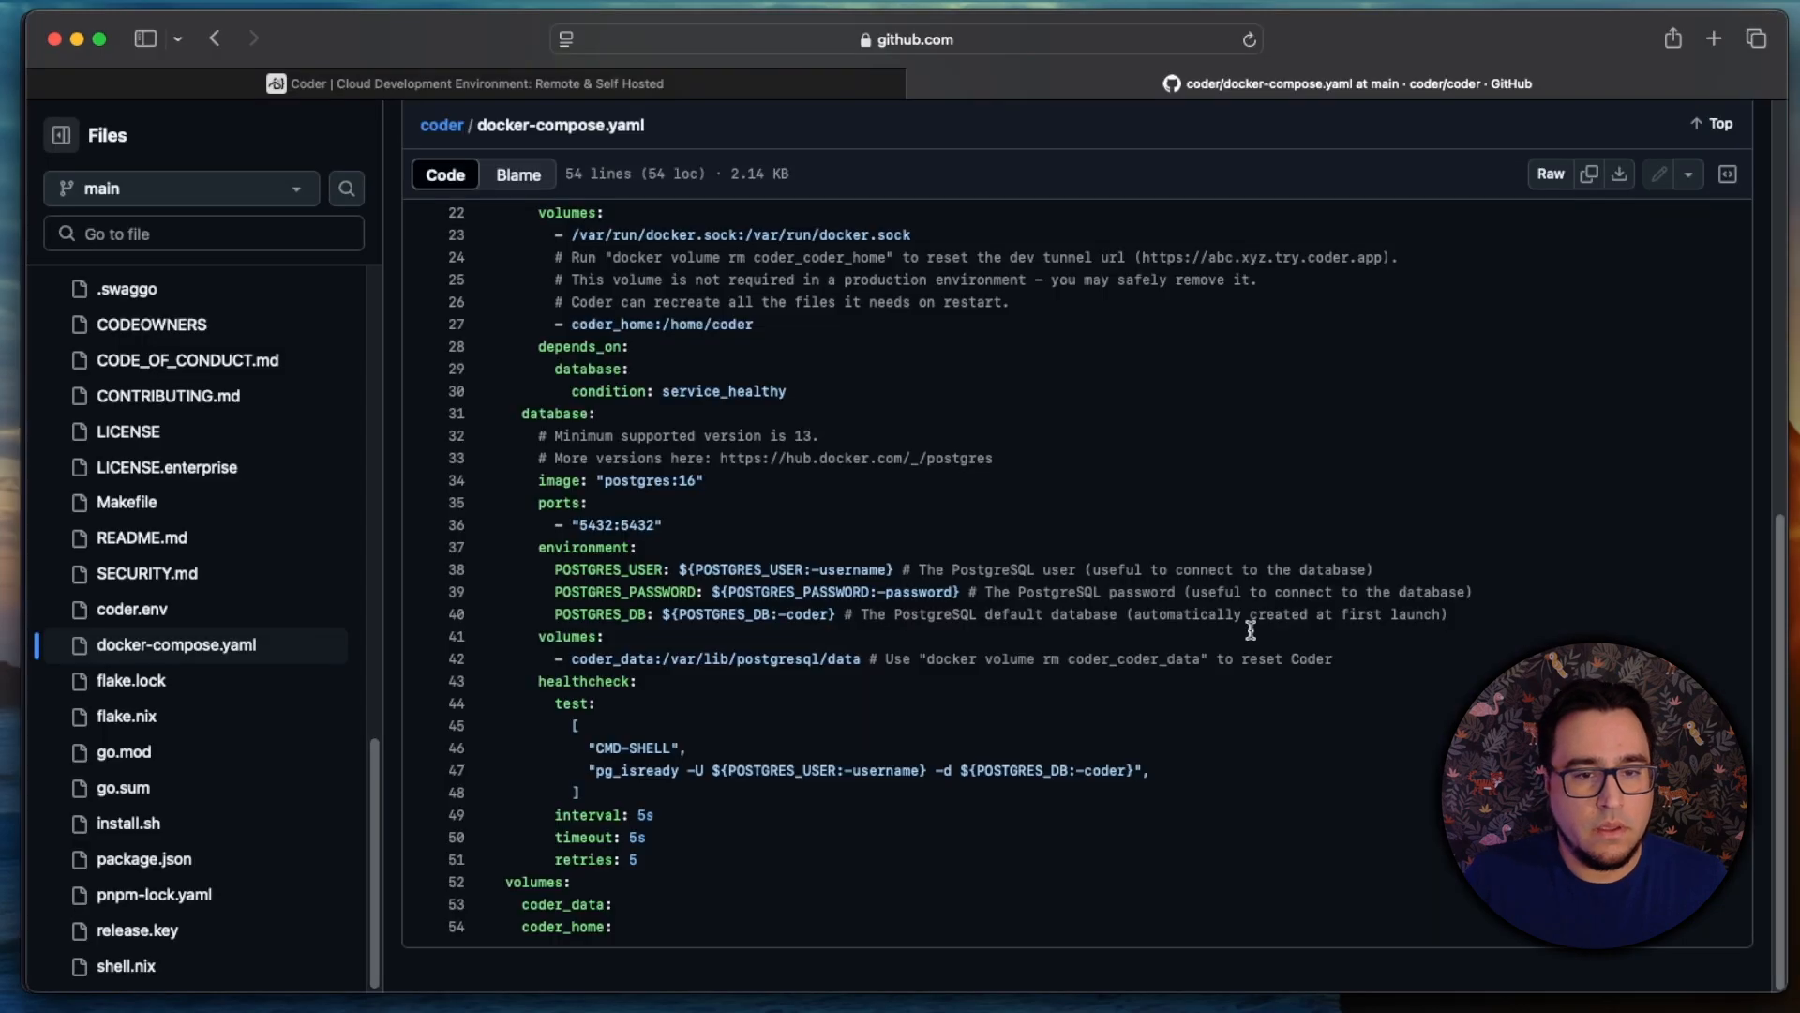
Step: In the browser, open the raw version of docker-compose.yaml and copy its URL
{"action": "left_click", "coordinate": [1551, 176]}
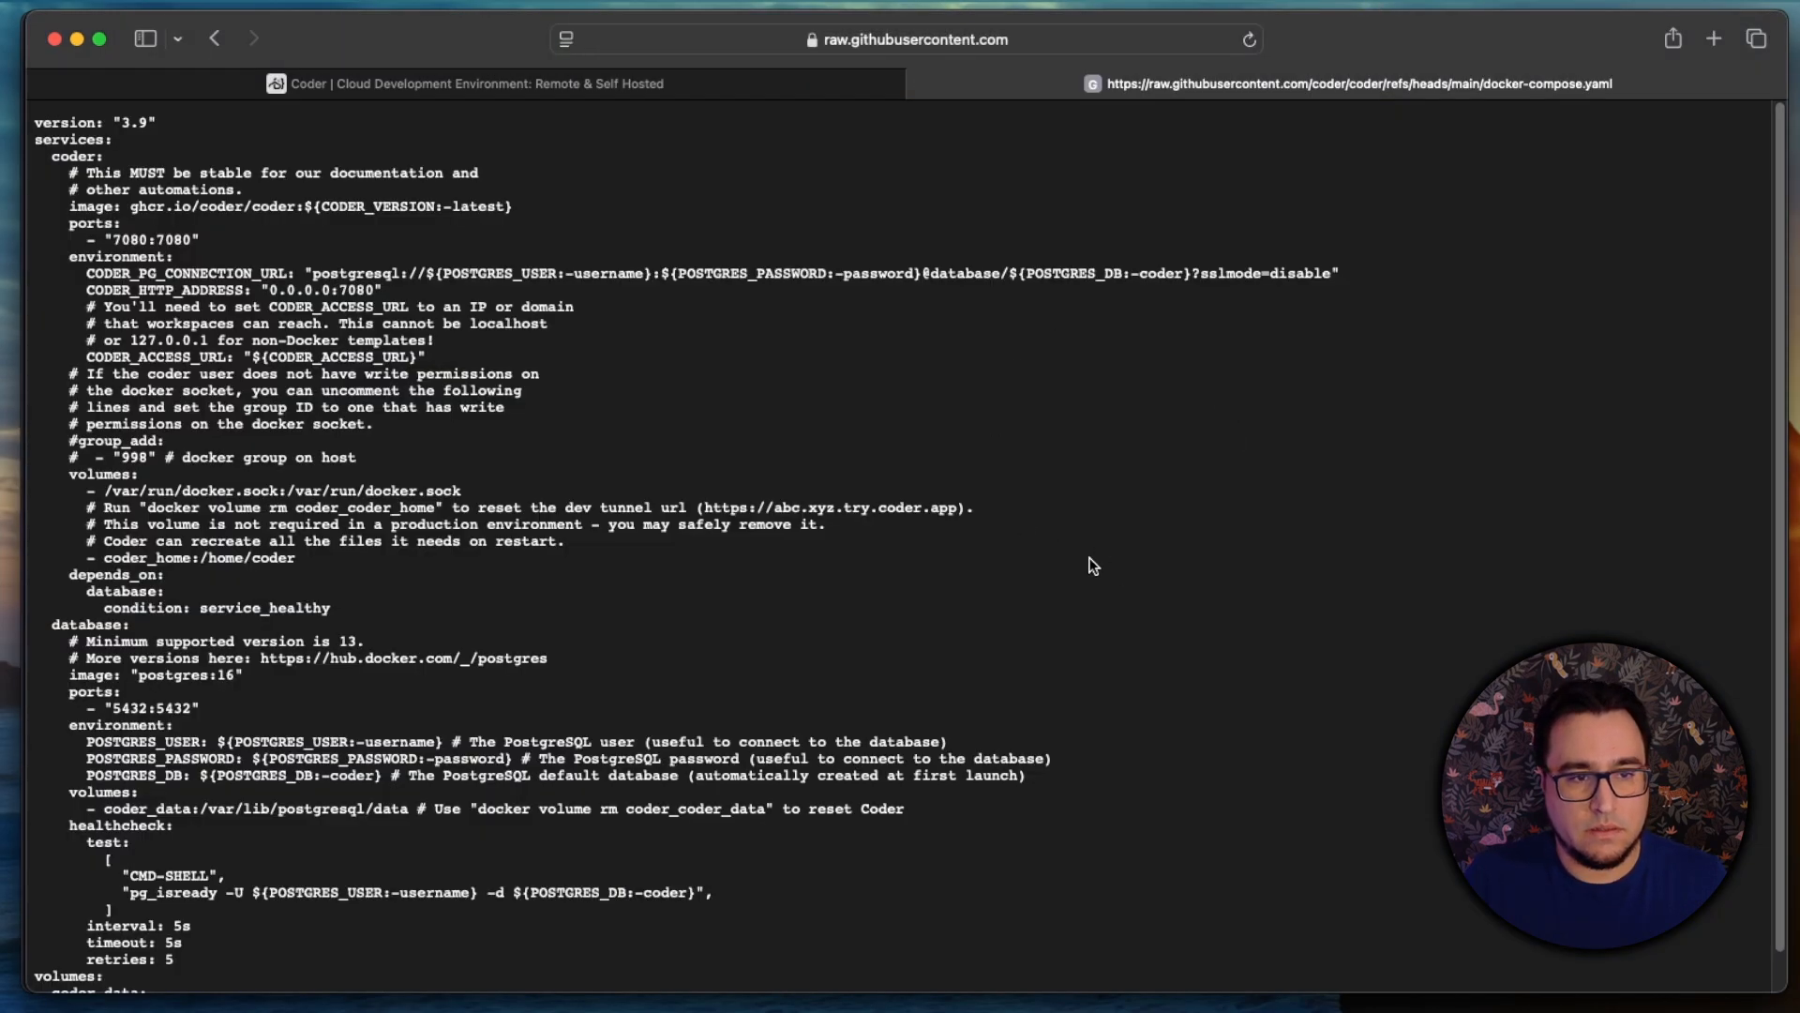
{"action": "left_click", "coordinate": [1050, 38]}
{"action": "key", "text": "super+c"}
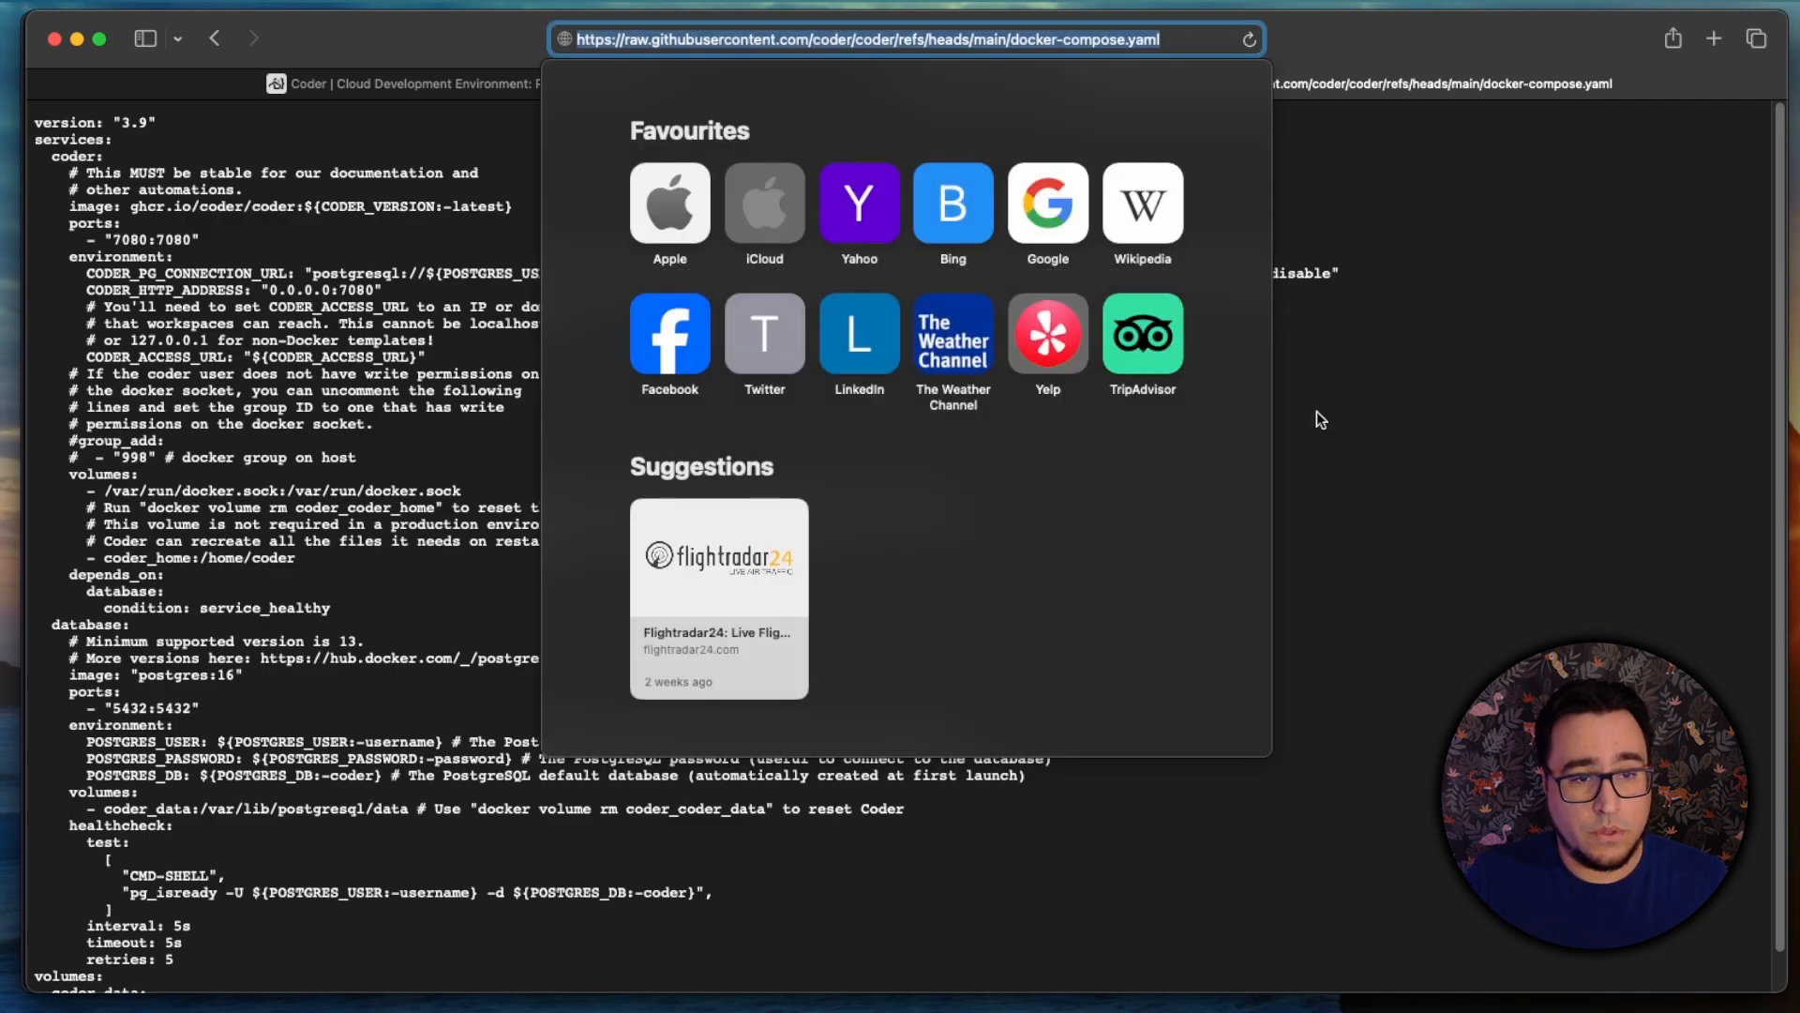
{"action": "key", "text": "Escape"}
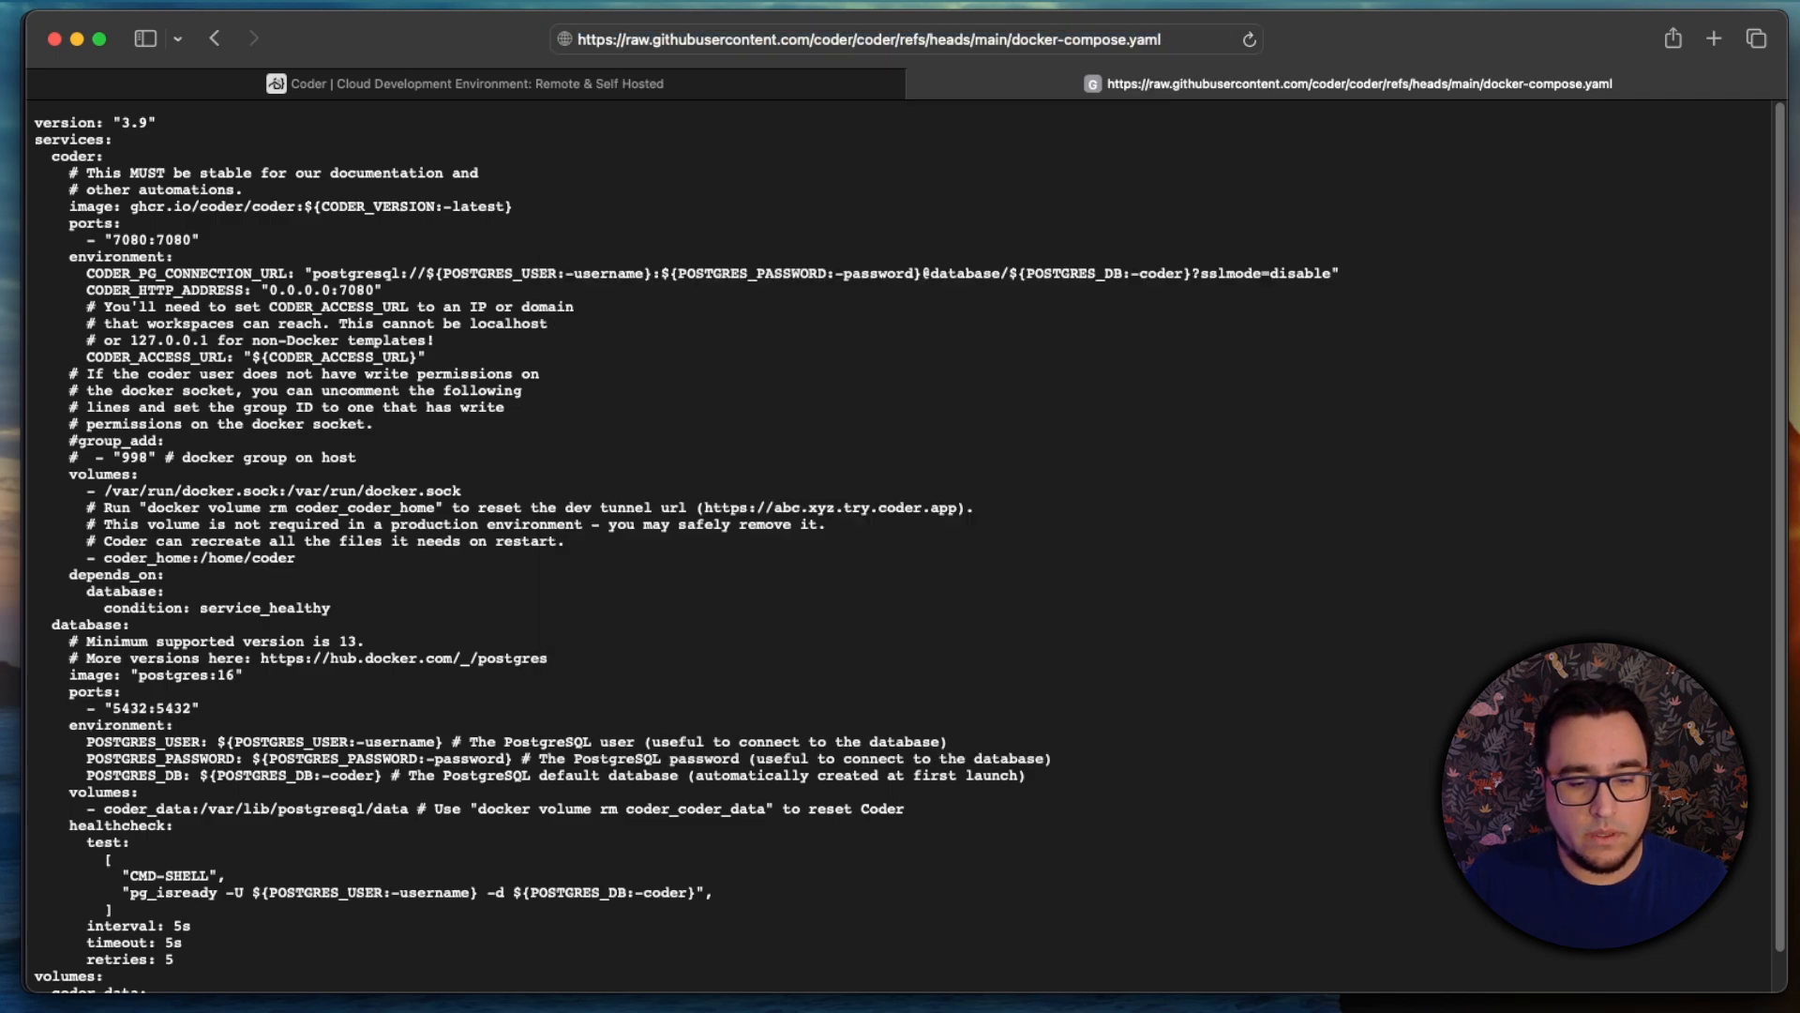
Step: Switch back to the terminal and download docker-compose.yaml from the copied raw GitHub URL with wget
{"action": "key", "text": "super+Tab"}
{"action": "type", "text": "wget"}
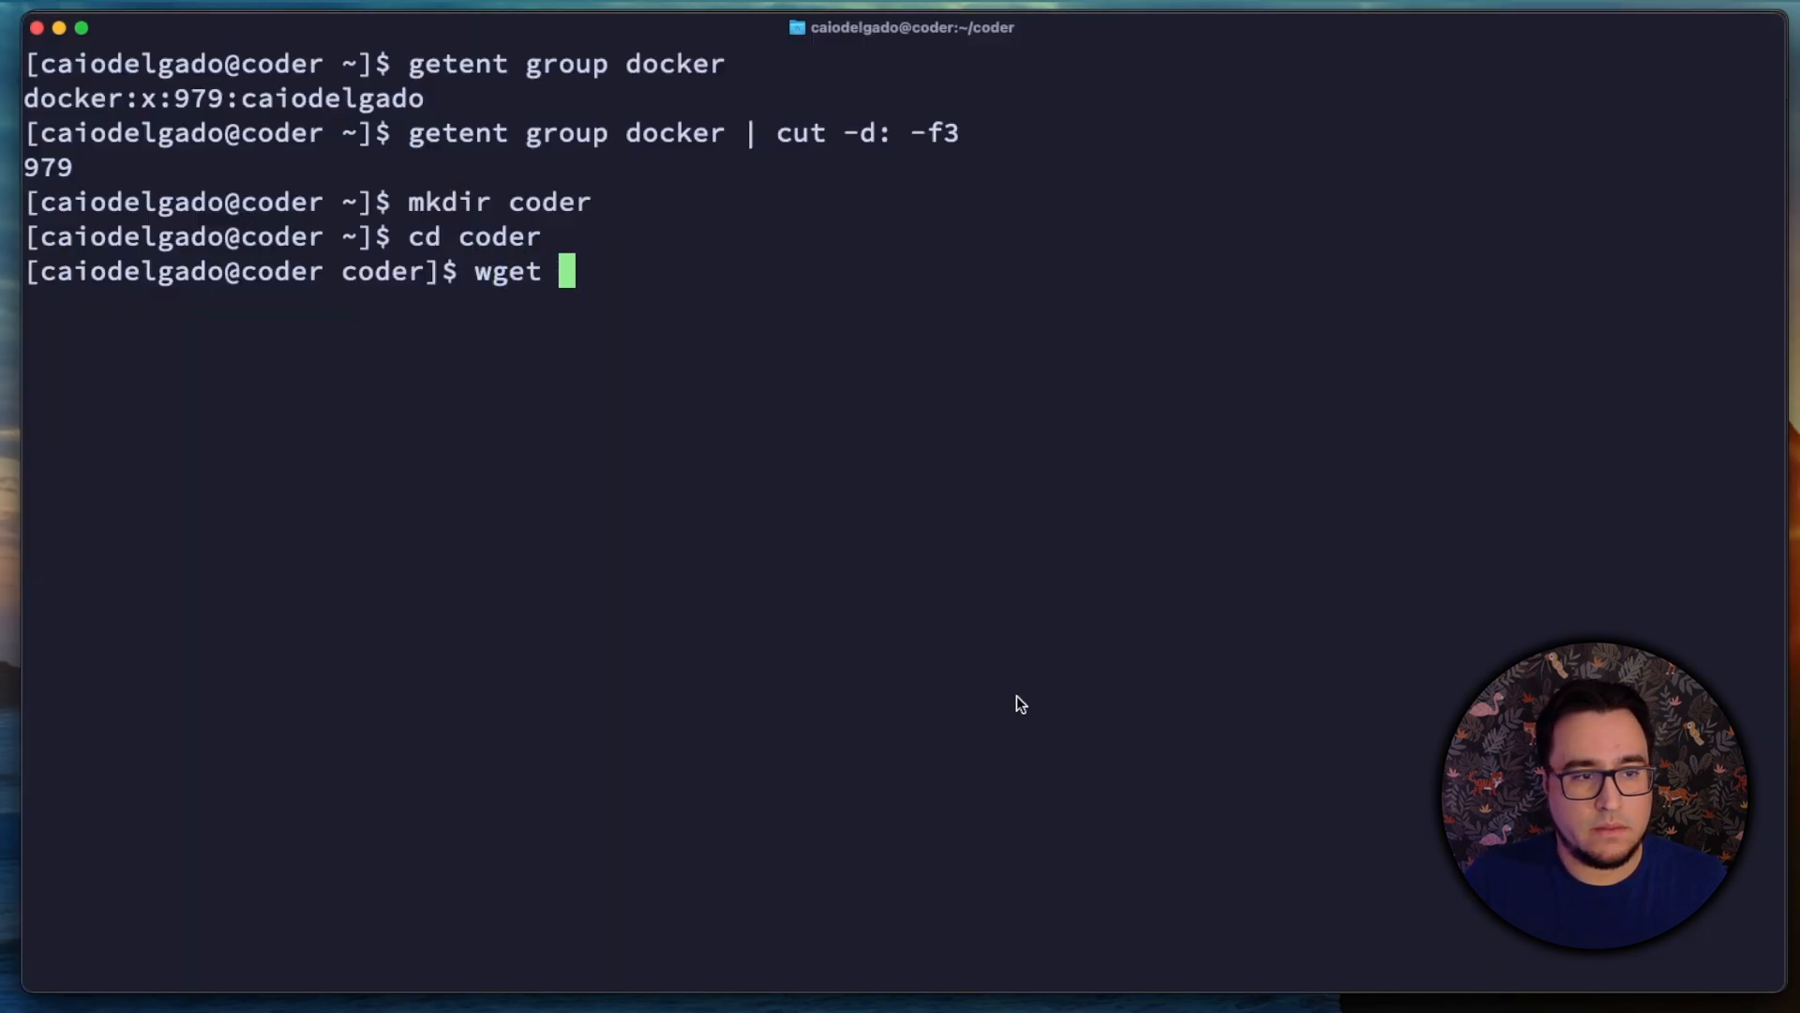
{"action": "key", "text": "super+v"}
{"action": "key", "text": "Return"}
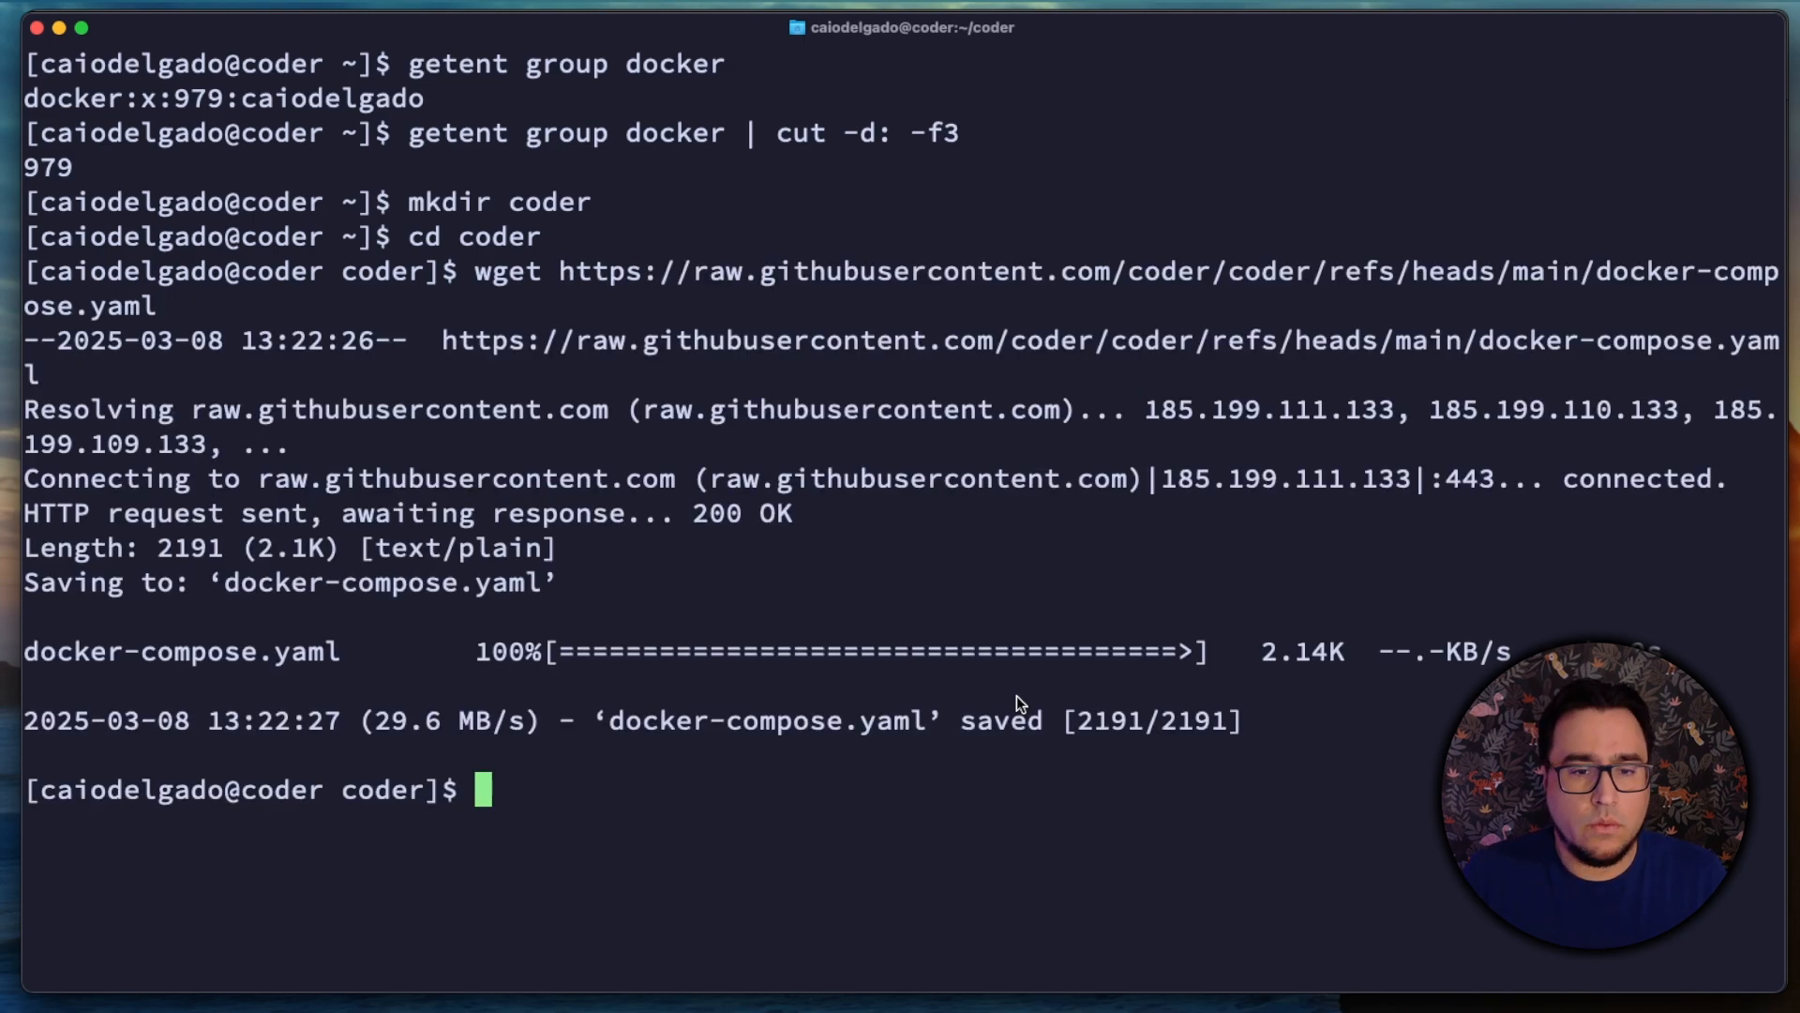
Step: Open the downloaded docker-compose.yaml in vim
{"action": "type", "text": "vim "}
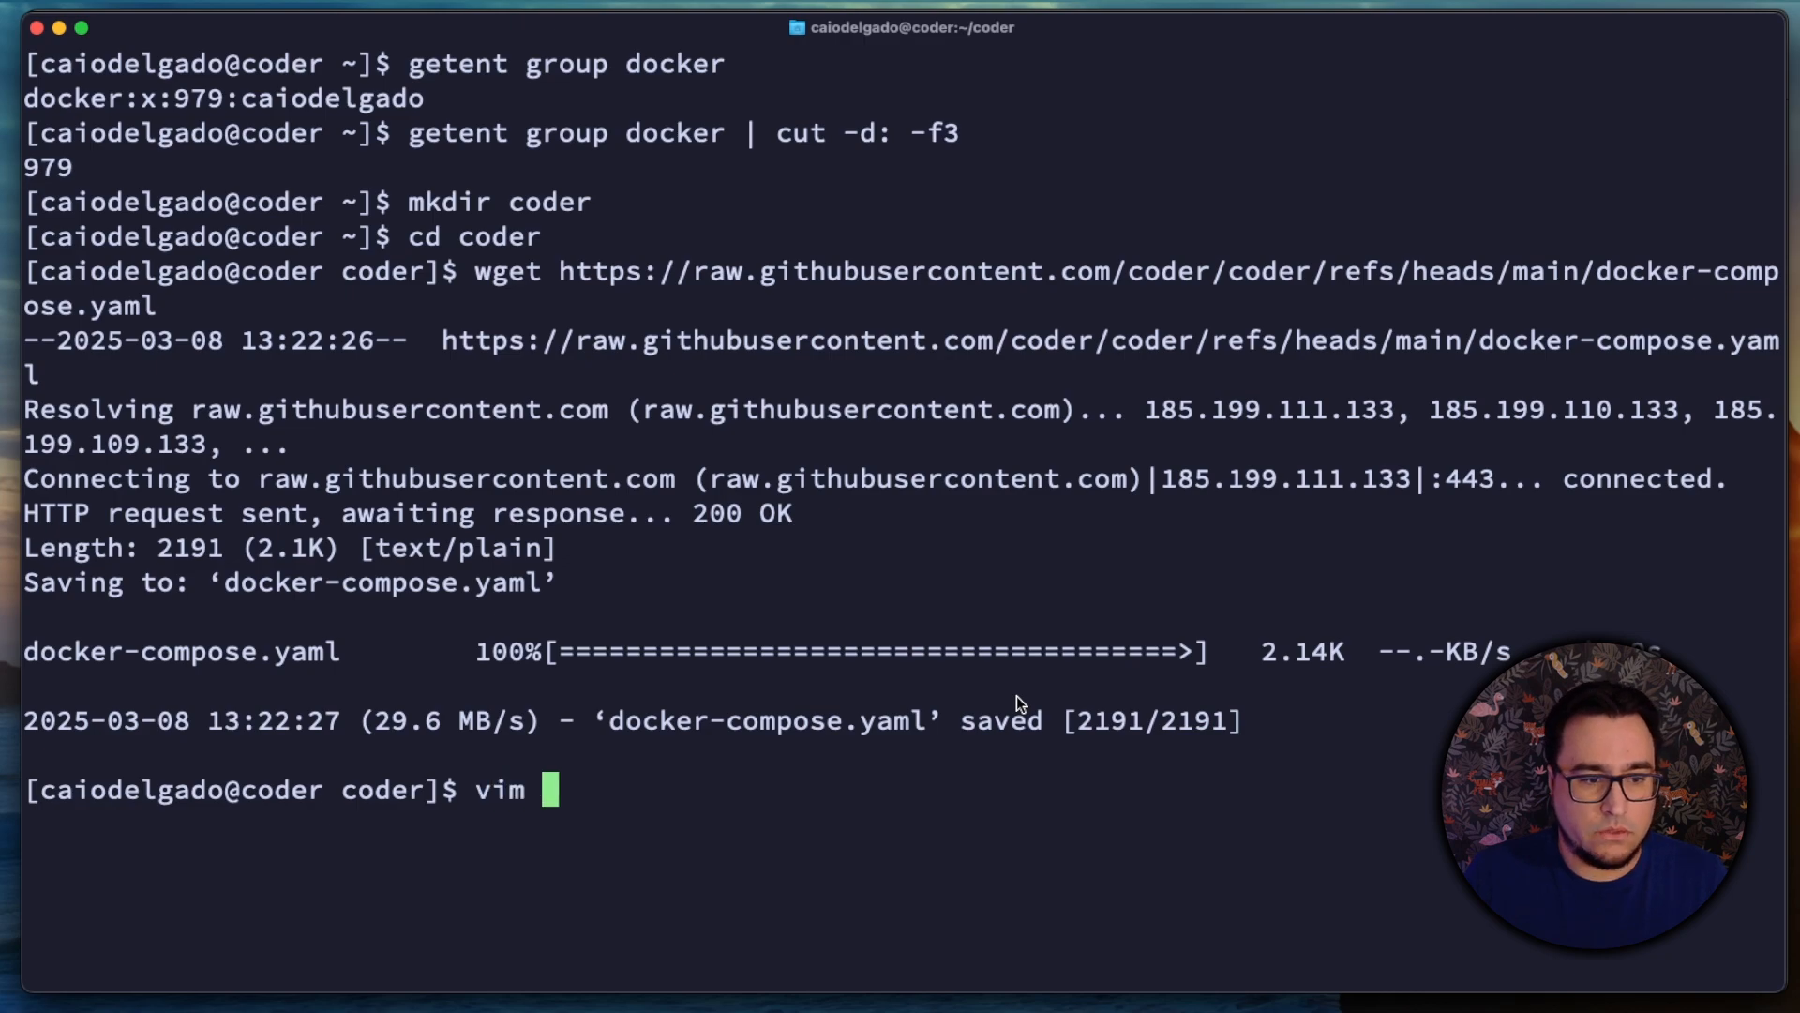
{"action": "type", "text": "do"}
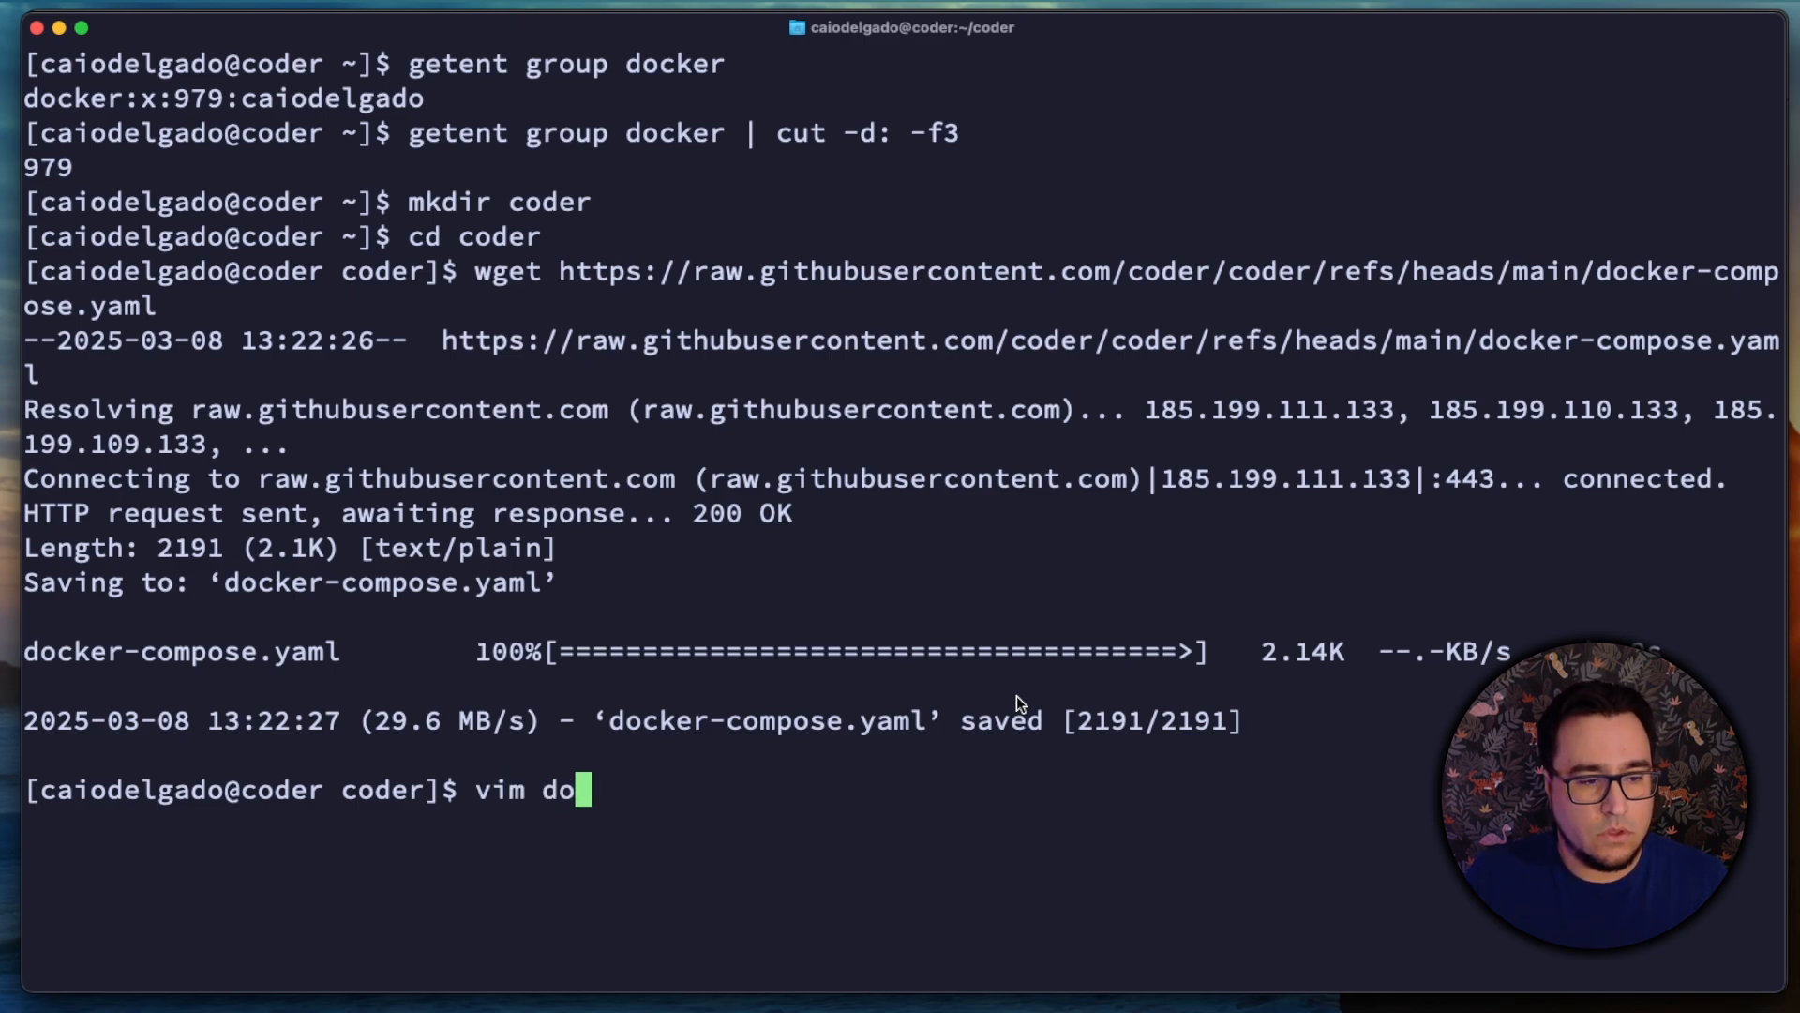
{"action": "key", "text": "Tab"}
{"action": "key", "text": "Return"}
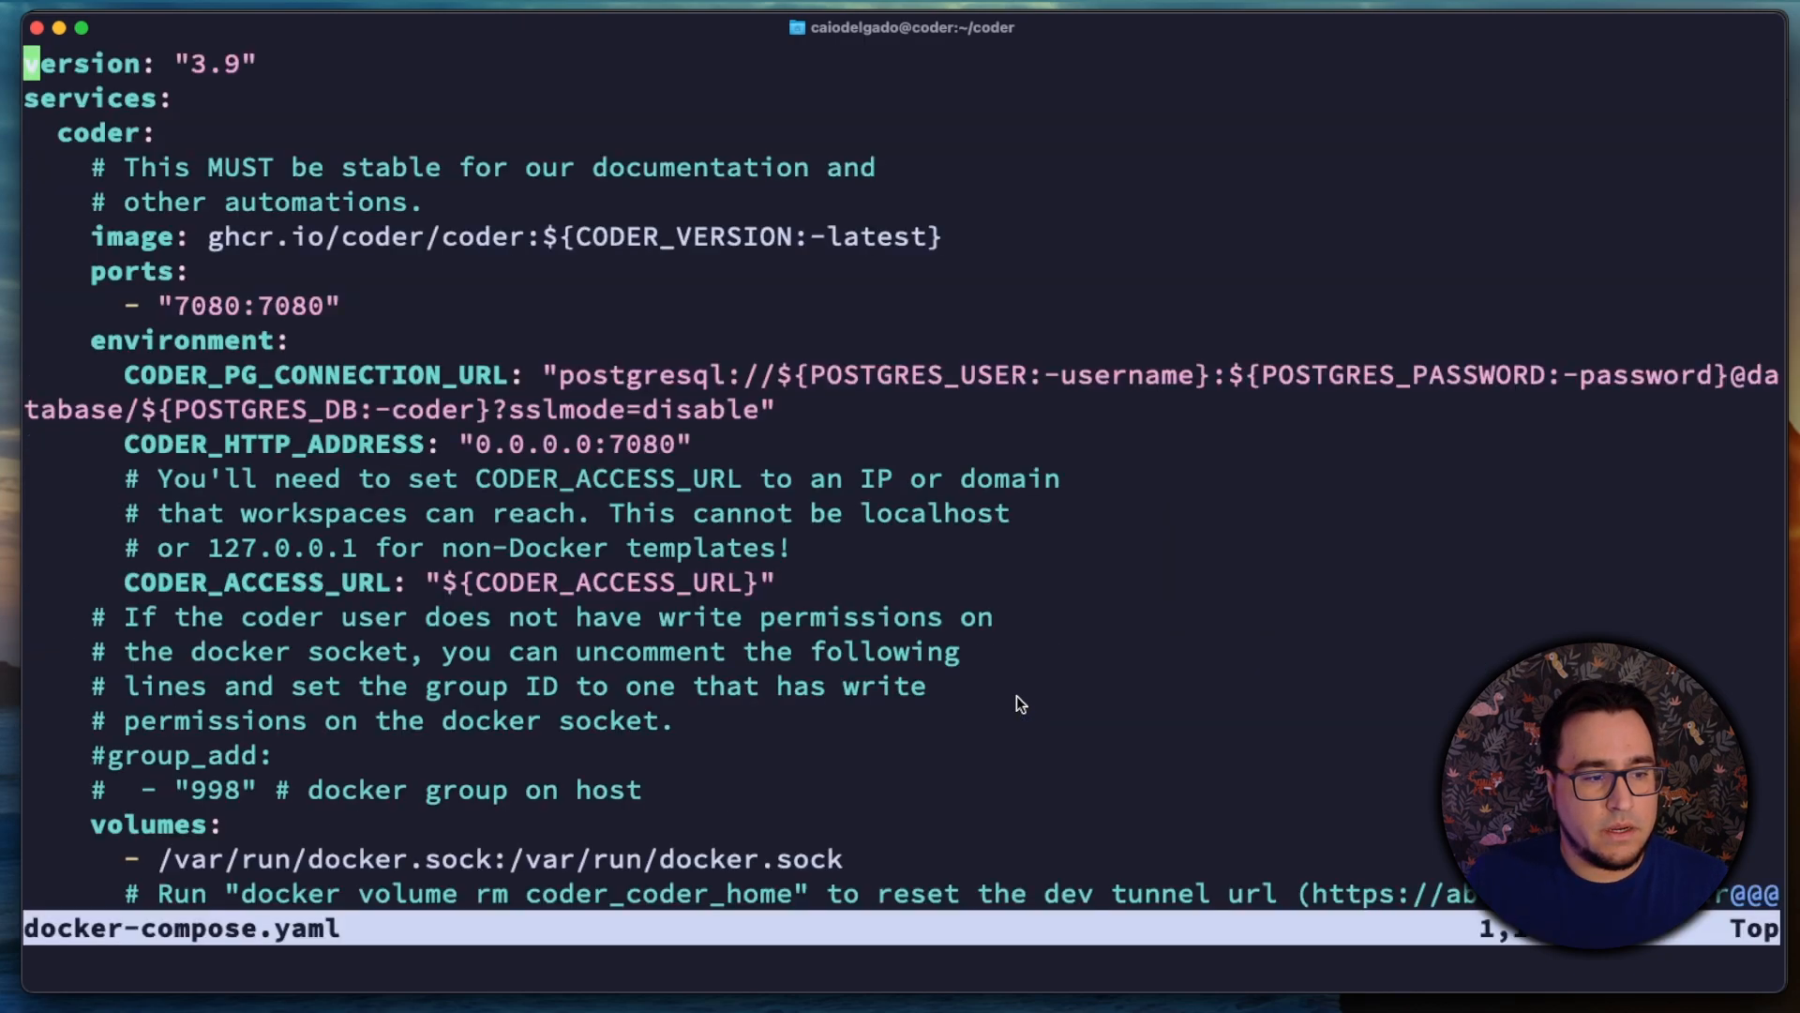
Step: Uncomment the group_add line and the docker group entry below it in the coder service
{"action": "key", "text": "Down"}
{"action": "key", "text": "Down"}
{"action": "key", "text": "Down"}
{"action": "key", "text": "Down"}
{"action": "key", "text": "Down"}
{"action": "key", "text": "Down"}
{"action": "key", "text": "Down"}
{"action": "key", "text": "Down"}
{"action": "key", "text": "Down"}
{"action": "key", "text": "Down"}
{"action": "key", "text": "Down"}
{"action": "key", "text": "Down"}
{"action": "key", "text": "Down"}
{"action": "key", "text": "Down"}
{"action": "key", "text": "Down"}
{"action": "key", "text": "Down"}
{"action": "key", "text": "Down"}
{"action": "key", "text": "Down"}
{"action": "key", "text": "Down"}
{"action": "key", "text": "Down"}
{"action": "key", "text": "Down"}
{"action": "key", "text": "Down"}
{"action": "key", "text": "Down"}
{"action": "key", "text": "Down"}
{"action": "key", "text": "Down"}
{"action": "key", "text": "Down"}
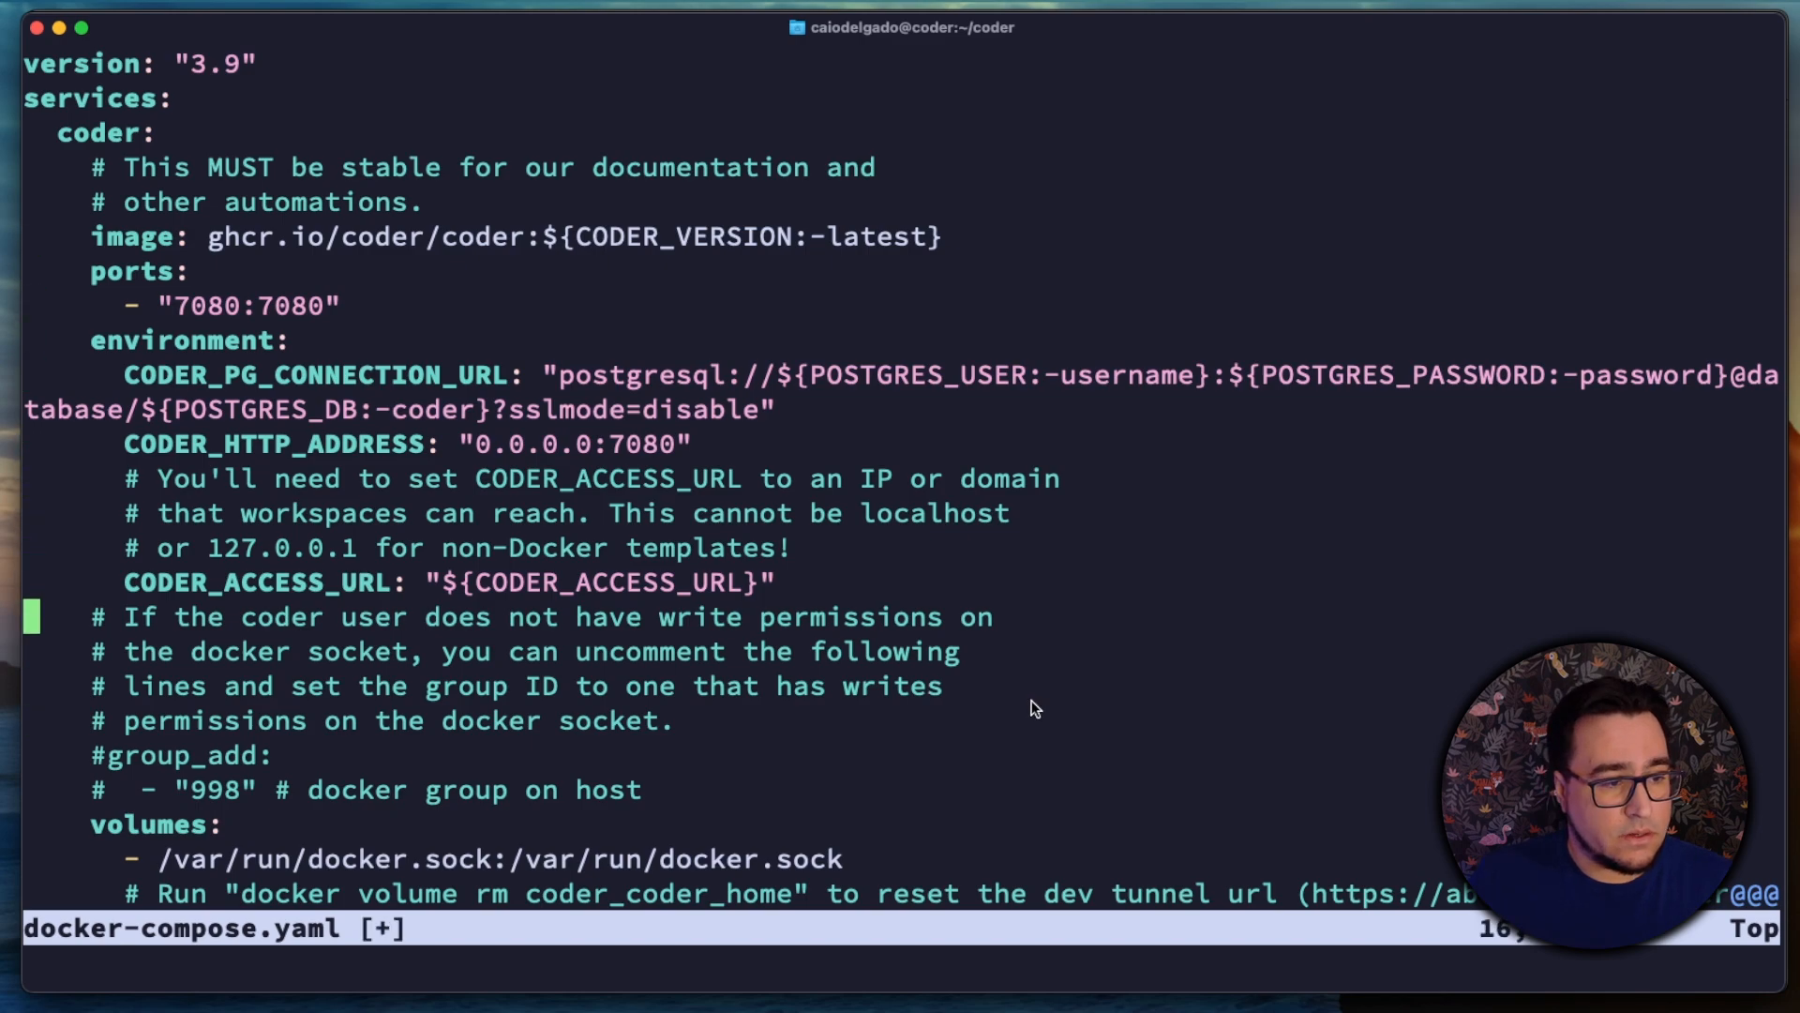
{"action": "key", "text": "Down"}
{"action": "key", "text": "Down"}
{"action": "key", "text": "Down"}
{"action": "key", "text": "Down"}
{"action": "key", "text": "Right"}
{"action": "key", "text": "Right"}
{"action": "key", "text": "Right"}
{"action": "key", "text": "Right"}
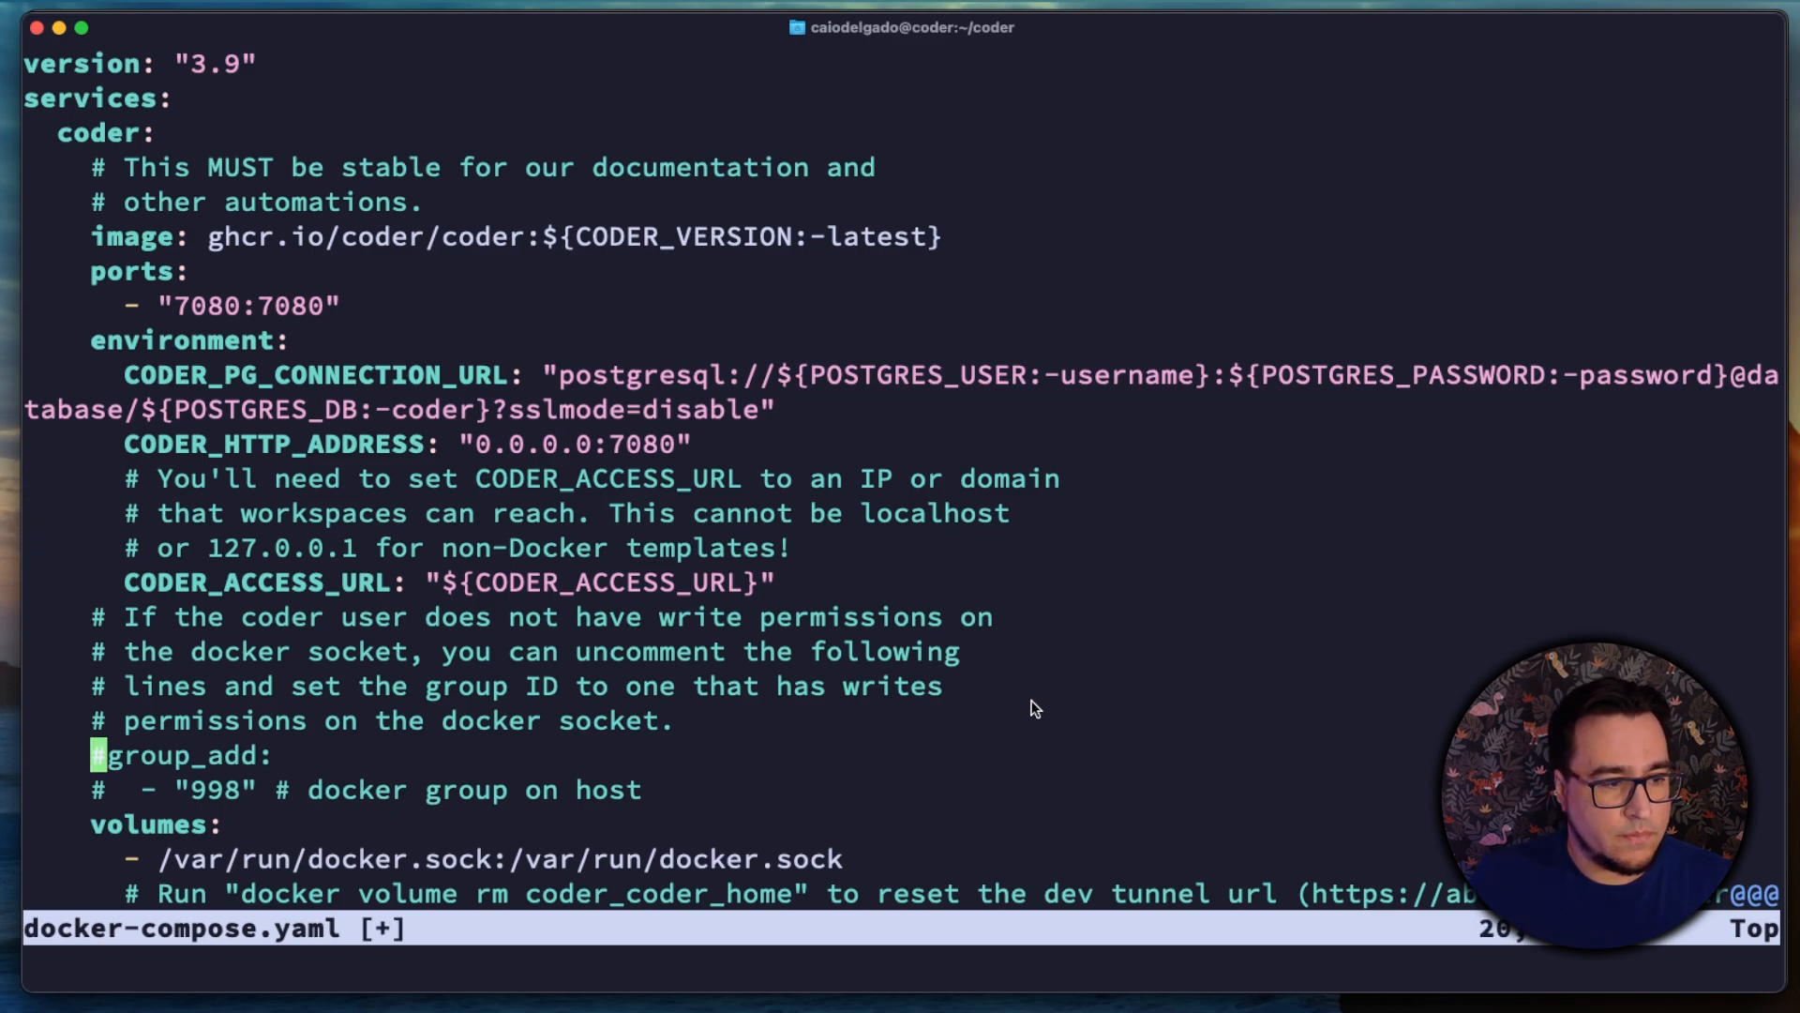
{"action": "key", "text": "x"}
{"action": "key", "text": "Down"}
{"action": "key", "text": "x"}
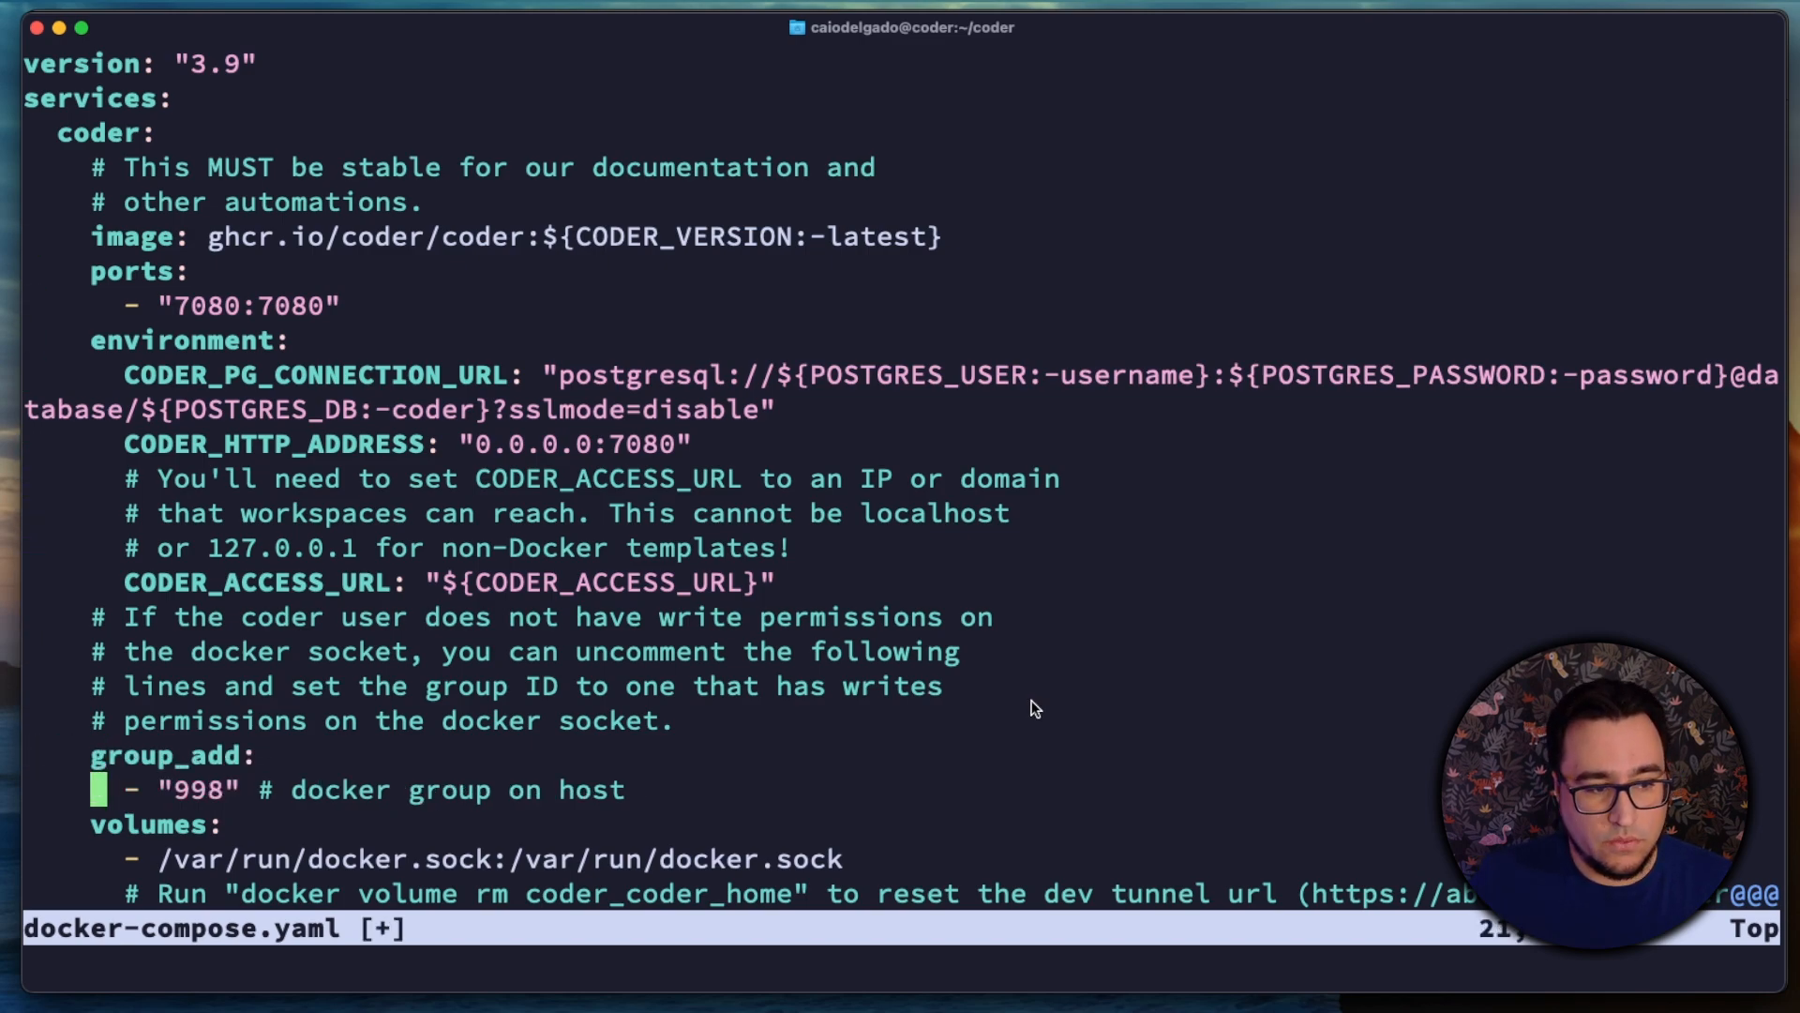
Step: Delete the default group ID from the group_add entry, keeping the empty quotes
{"action": "key", "text": "Right"}
{"action": "key", "text": "Right"}
{"action": "key", "text": "Right"}
{"action": "key", "text": "Right"}
{"action": "key", "text": "Right"}
{"action": "key", "text": "Right"}
{"action": "key", "text": "Right"}
{"action": "key", "text": "Right"}
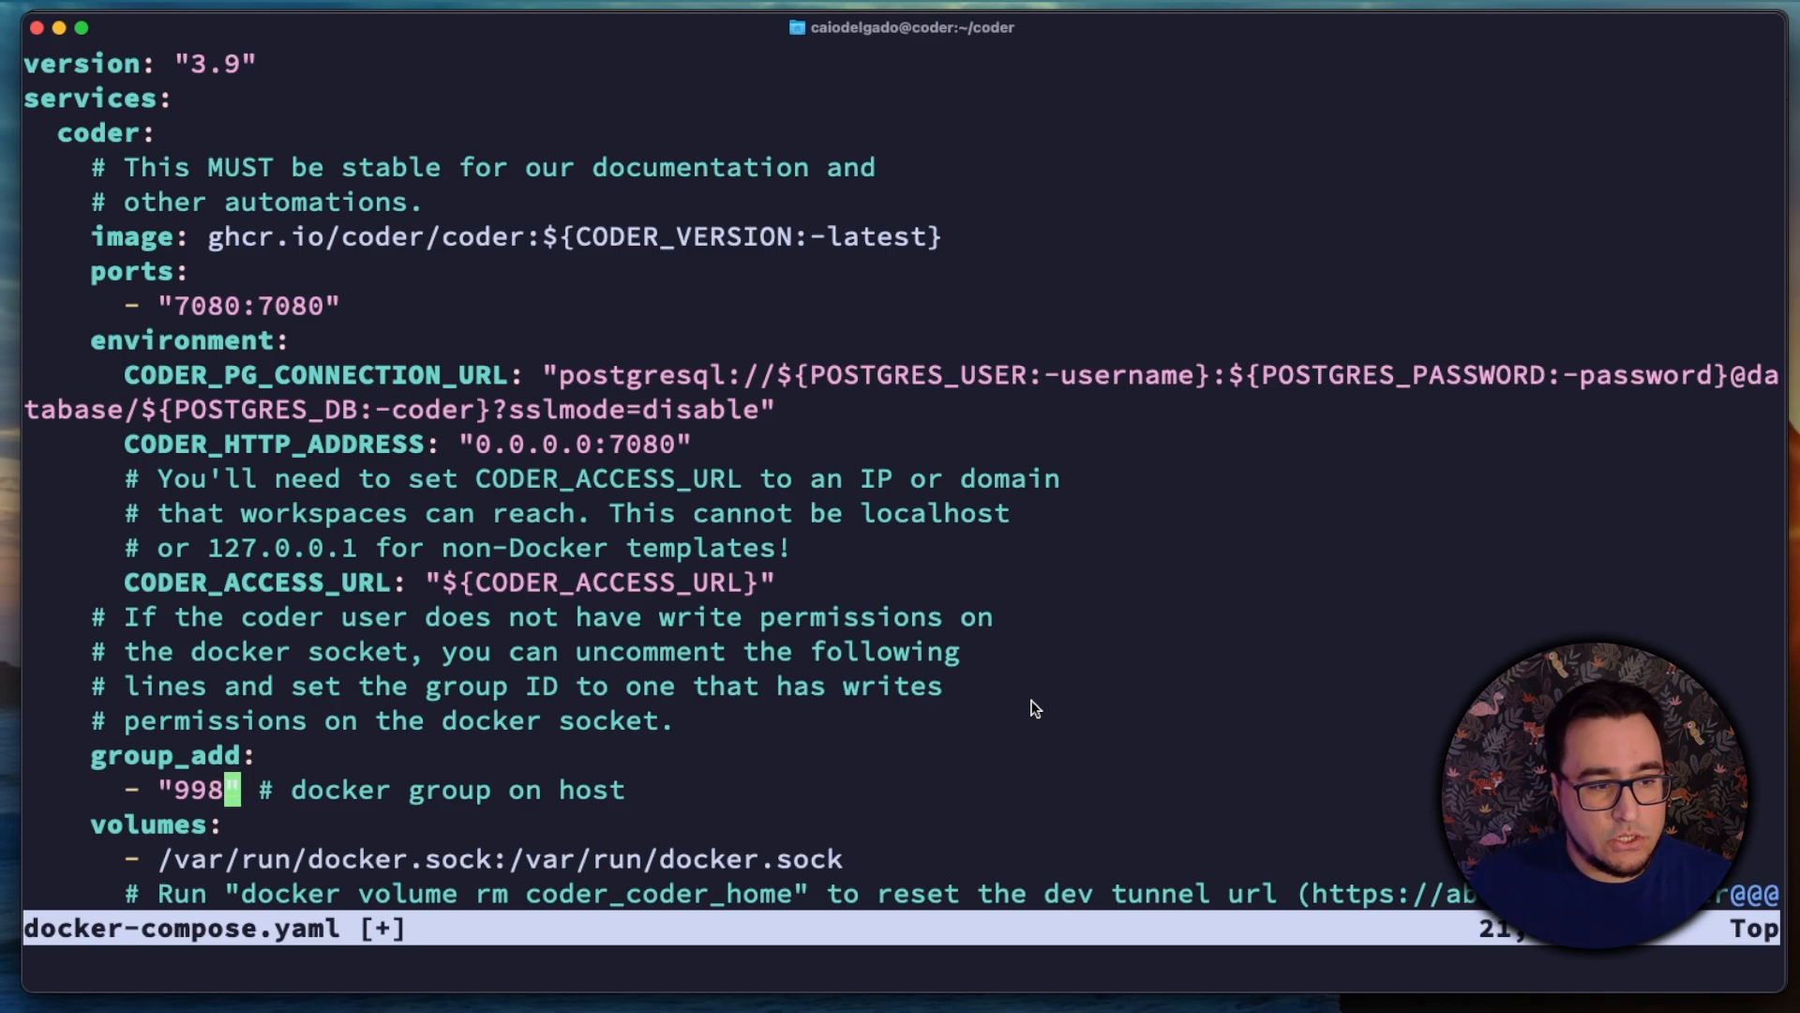
{"action": "key", "text": "i"}
{"action": "key", "text": "BackSpace"}
{"action": "key", "text": "BackSpace"}
{"action": "key", "text": "BackSpace"}
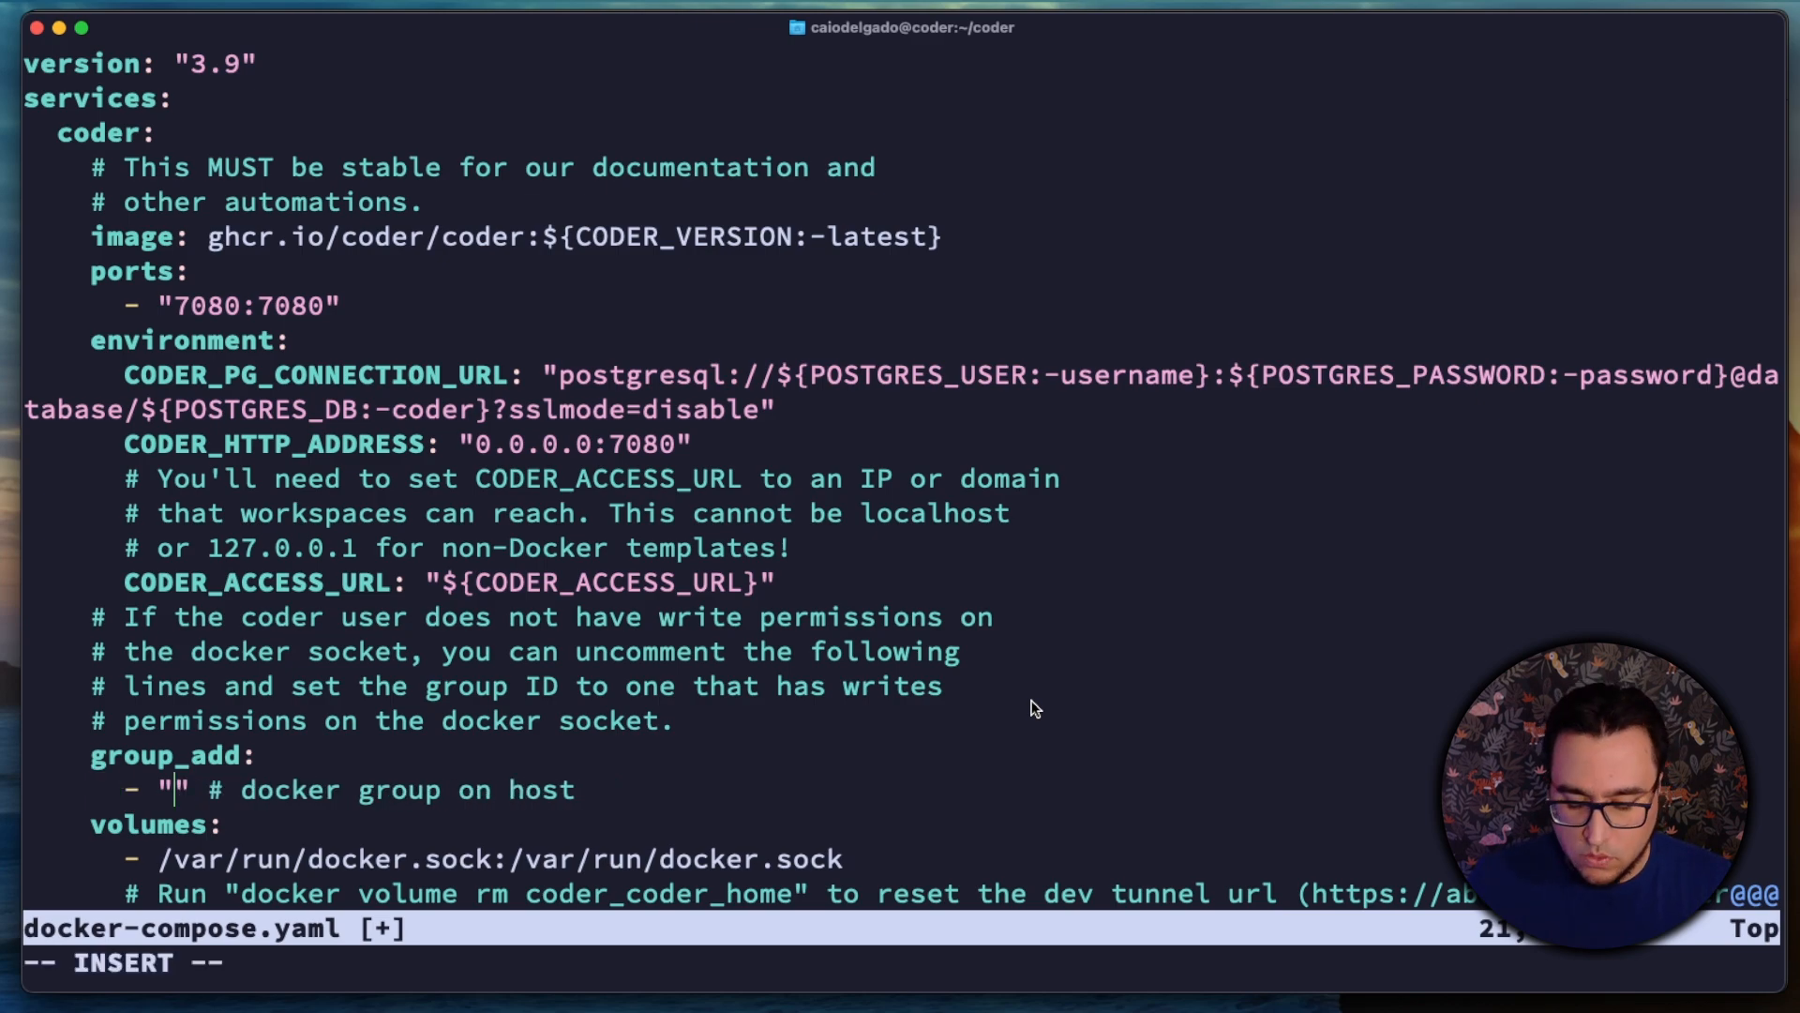
Step: Run getent group docker | cut -d: -f3 from within vim to check the docker group ID, and return to the file
{"action": "key", "text": "Escape"}
{"action": "type", "text": ":!"}
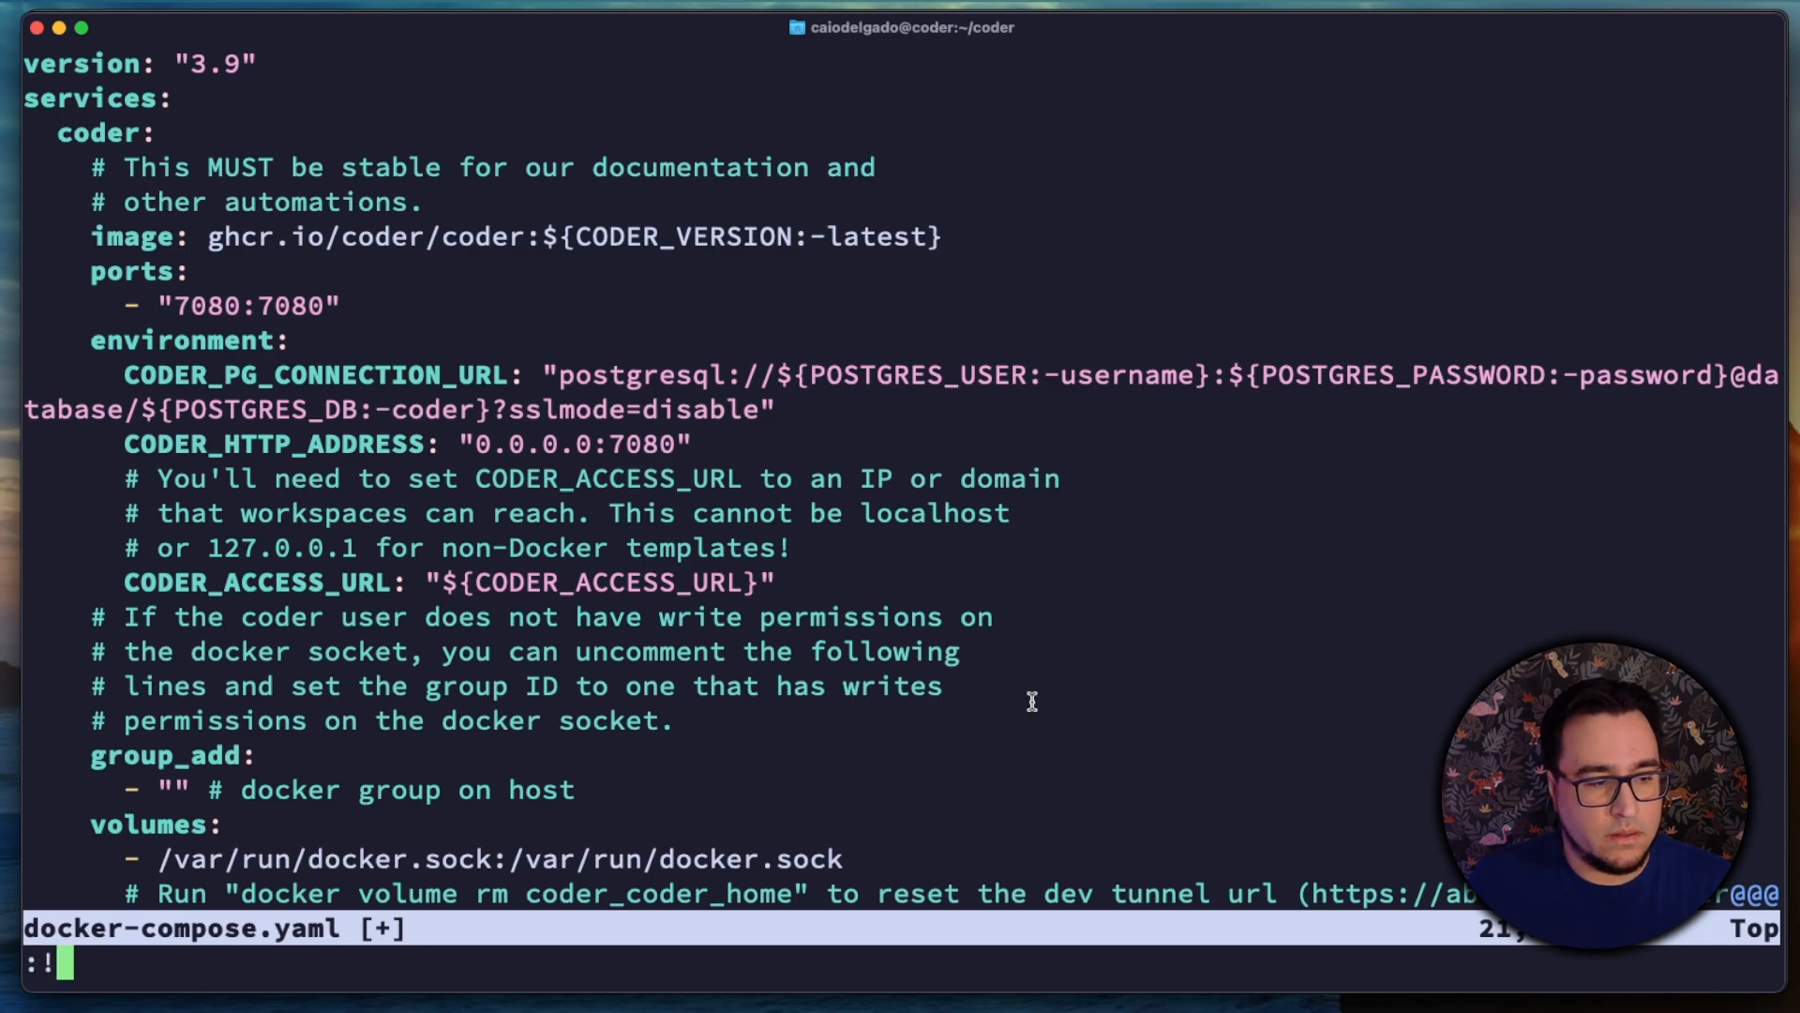
{"action": "type", "text": "getent "}
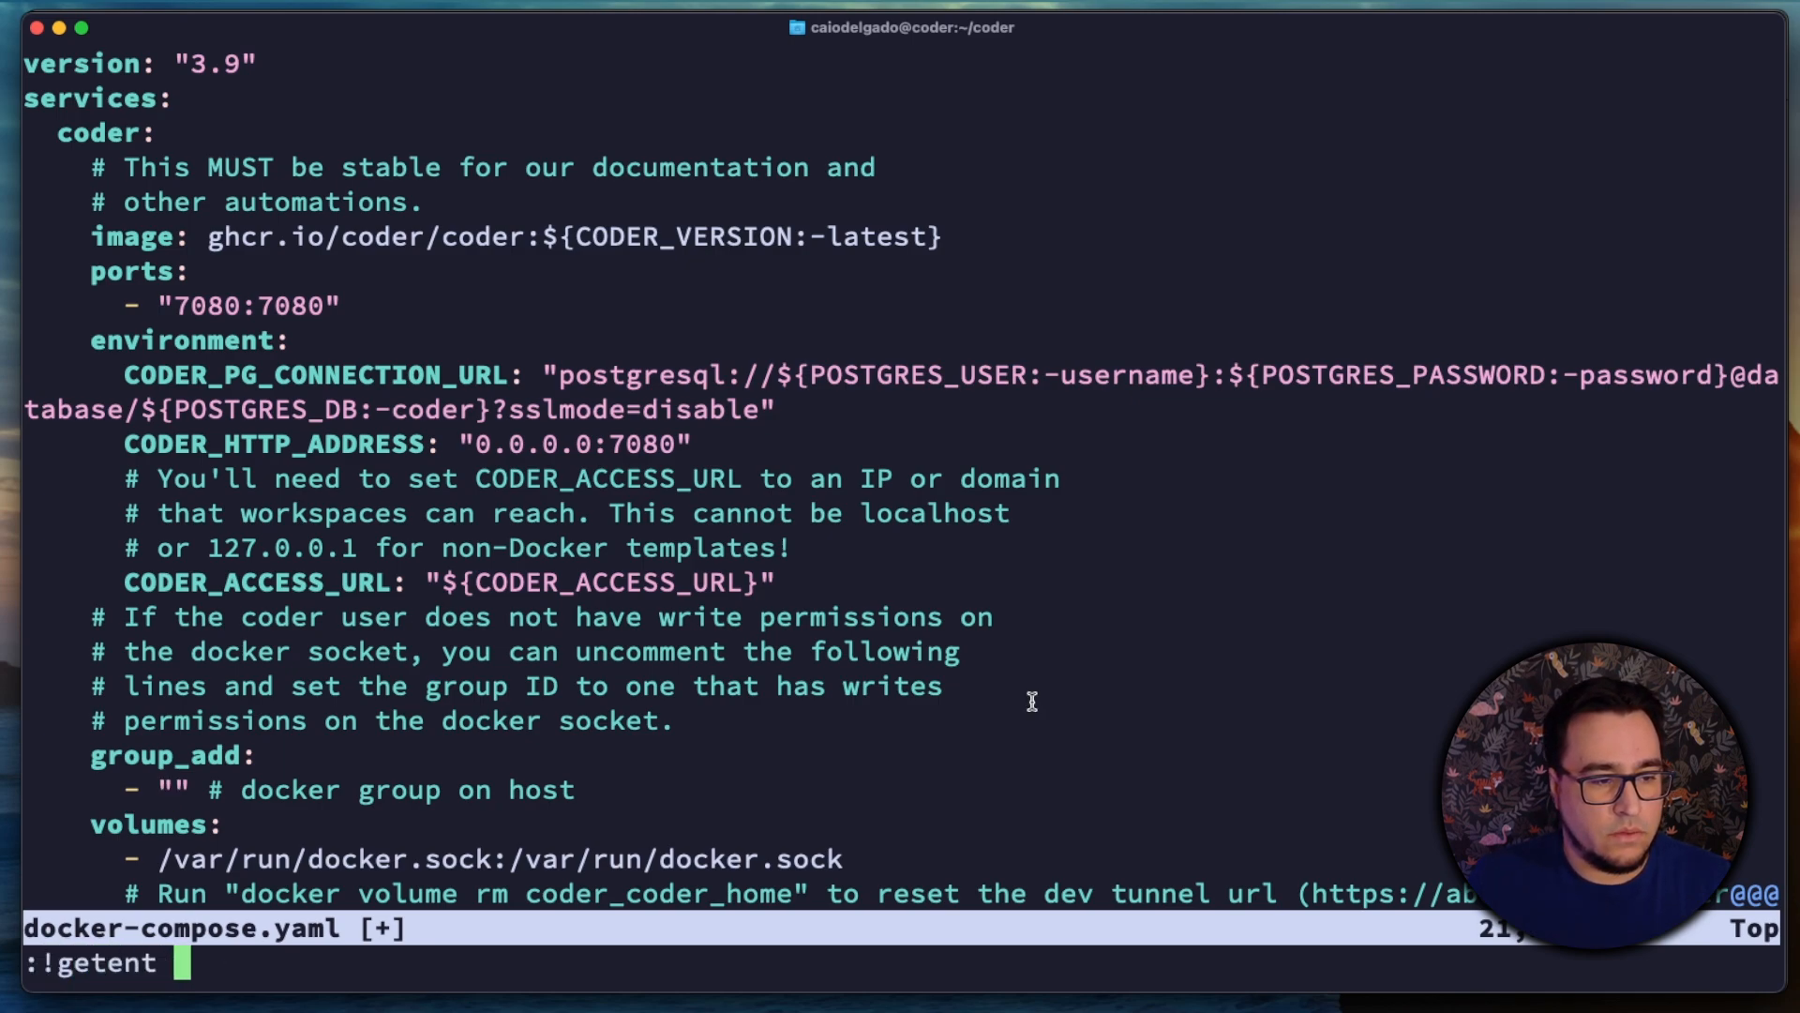
{"action": "type", "text": "group docker |"}
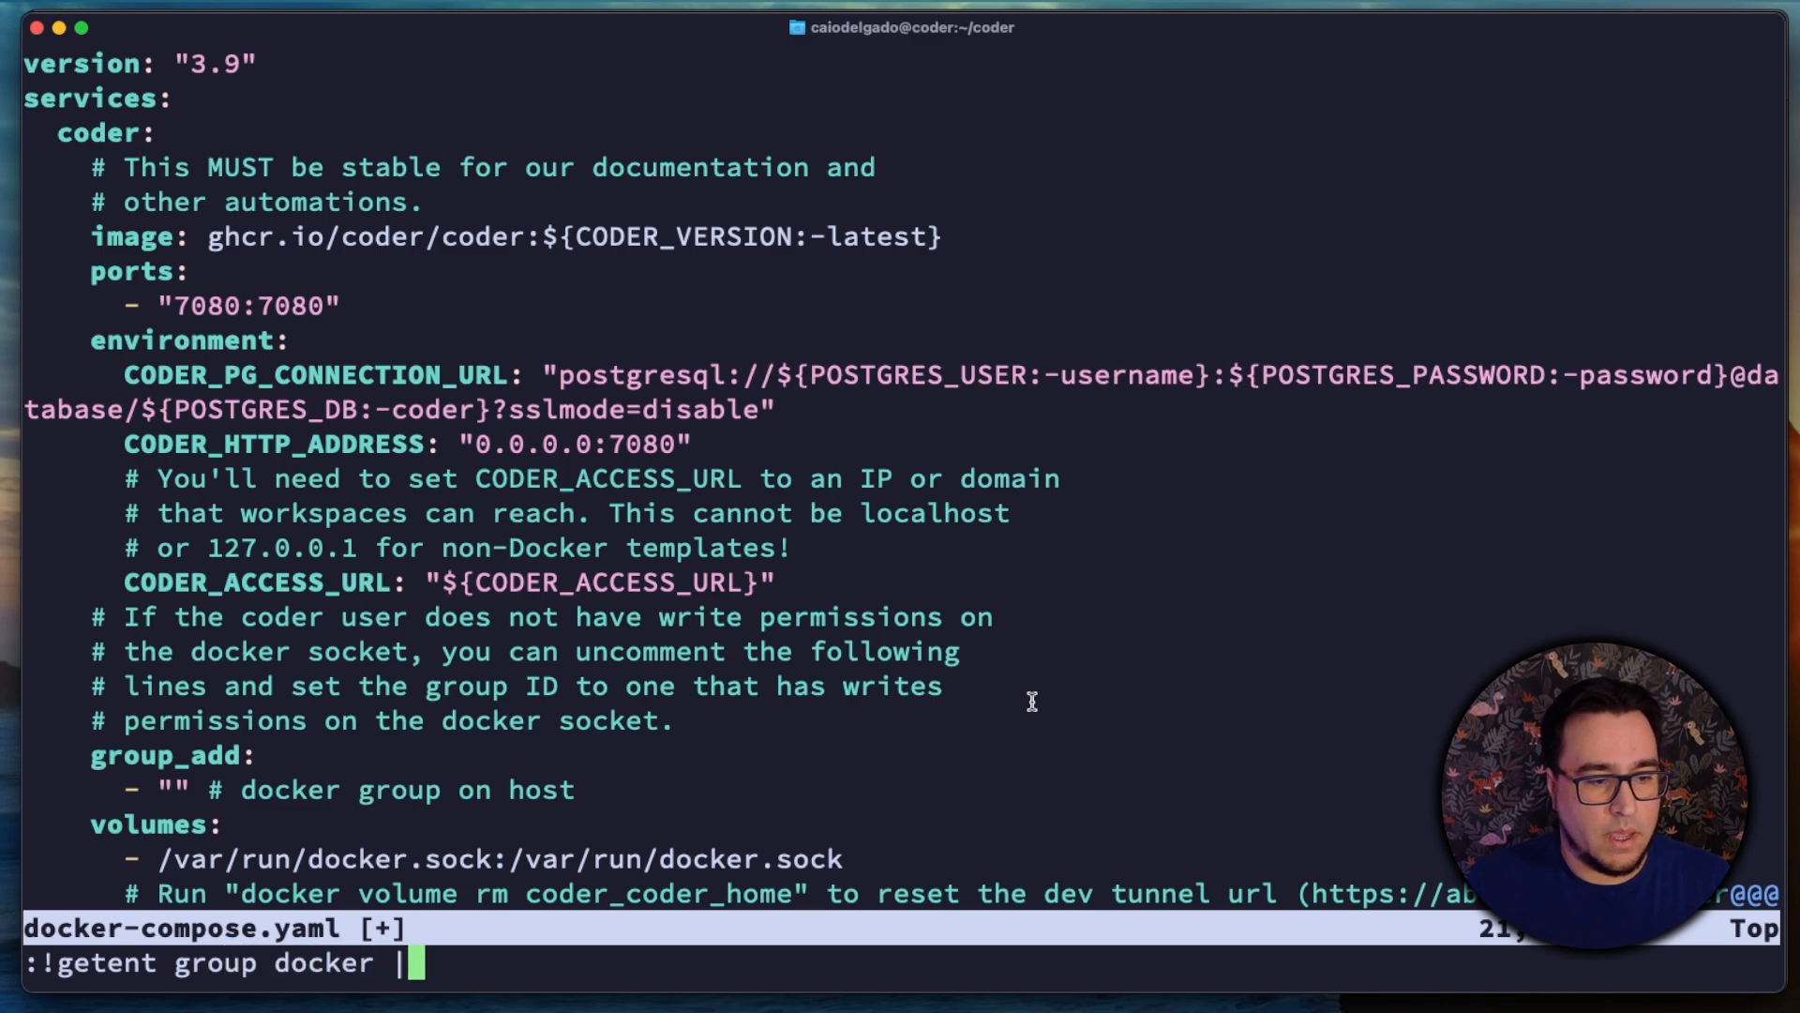
{"action": "type", "text": " cut -d: "}
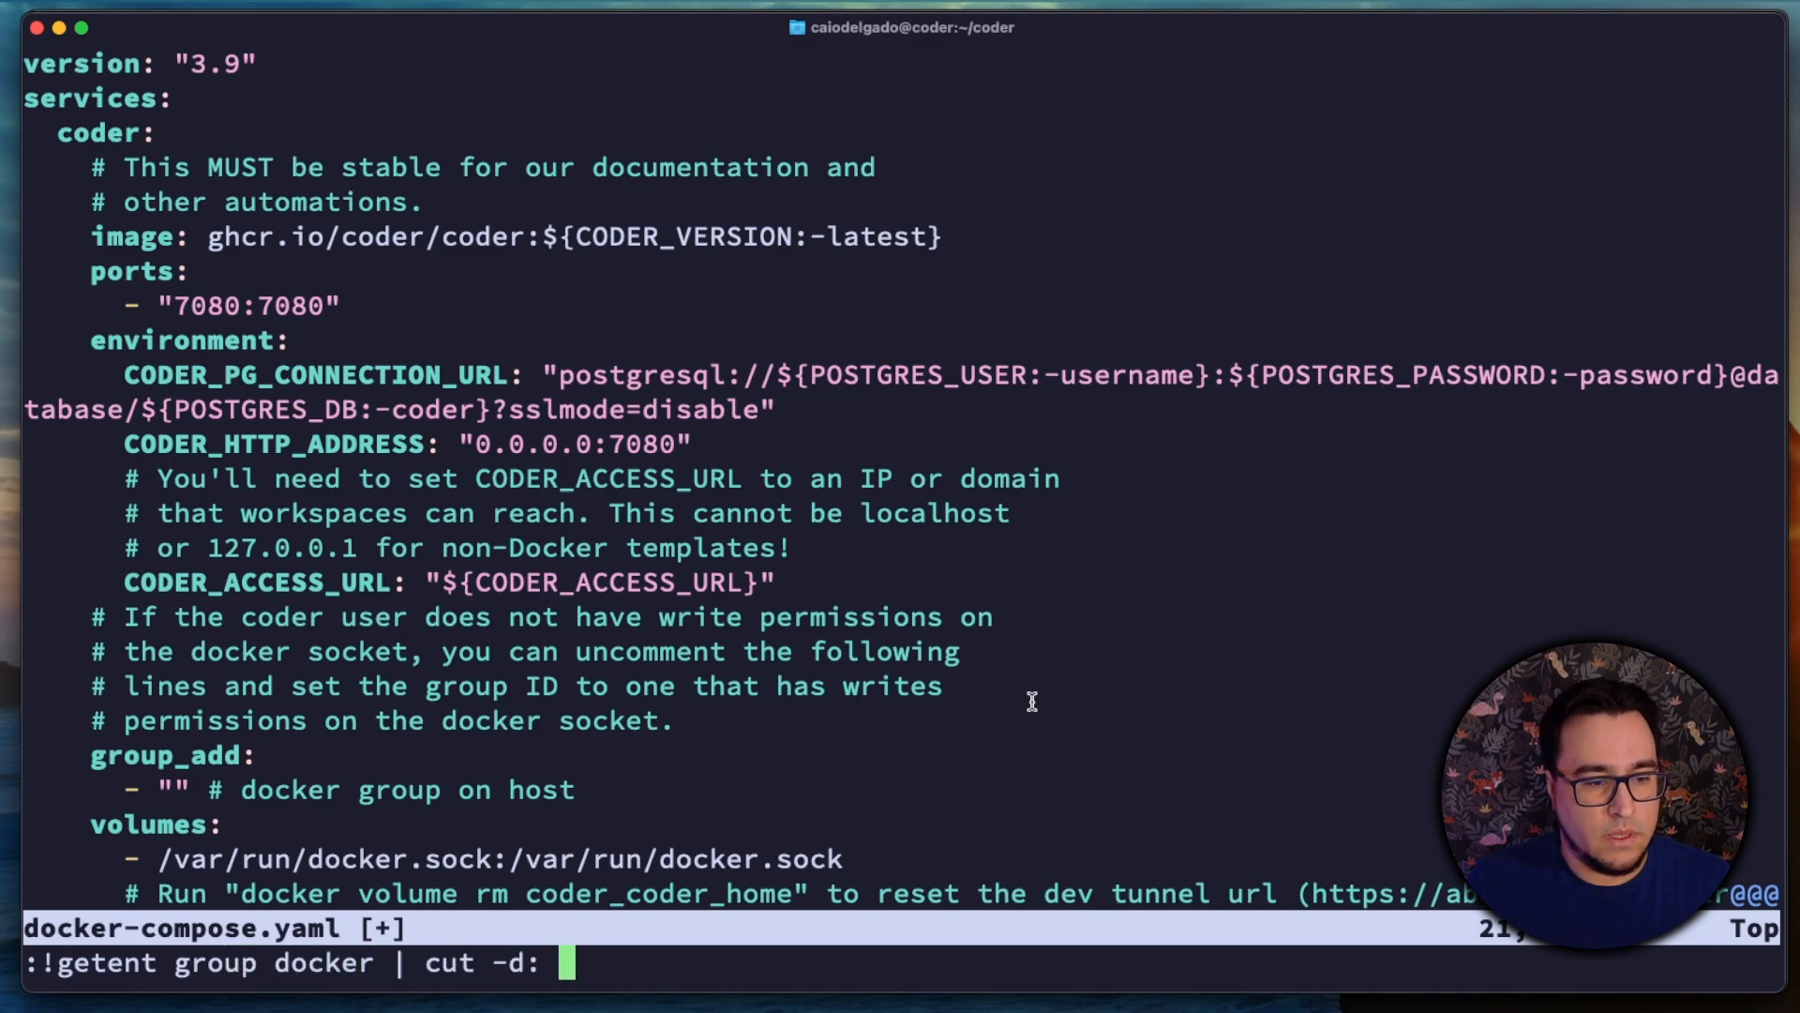
{"action": "type", "text": "-f3"}
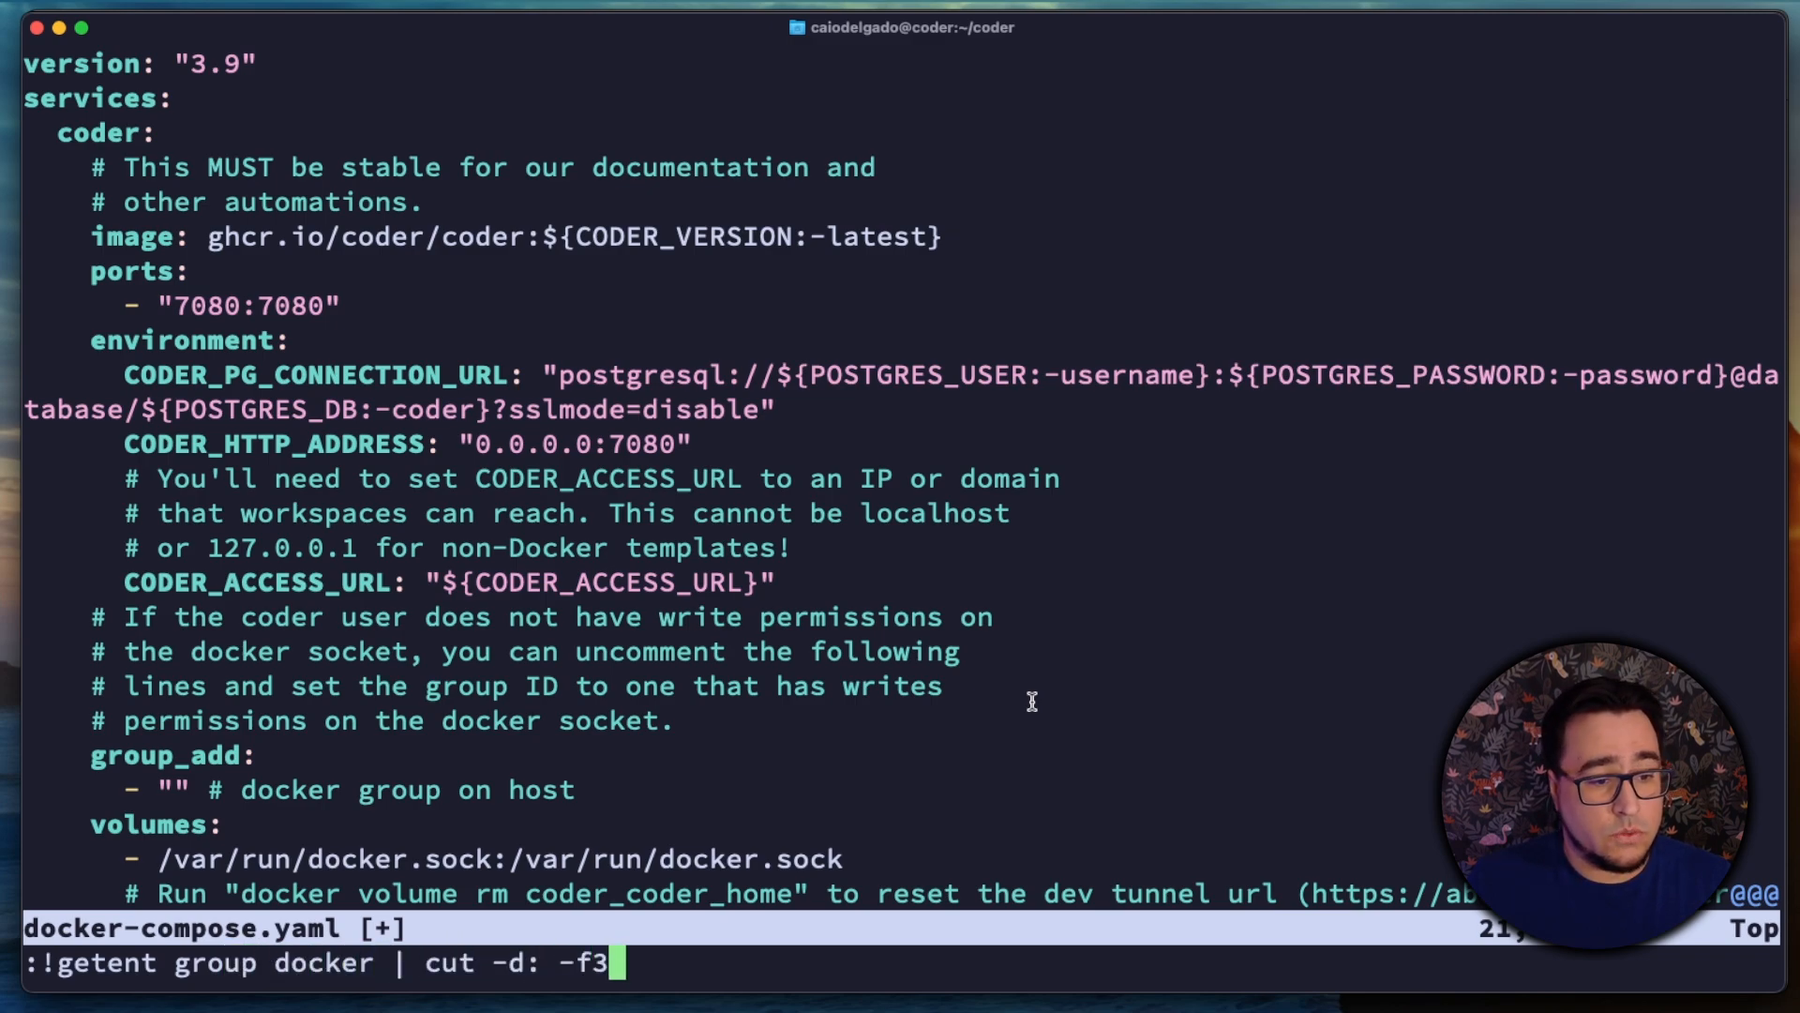
{"action": "key", "text": "Return"}
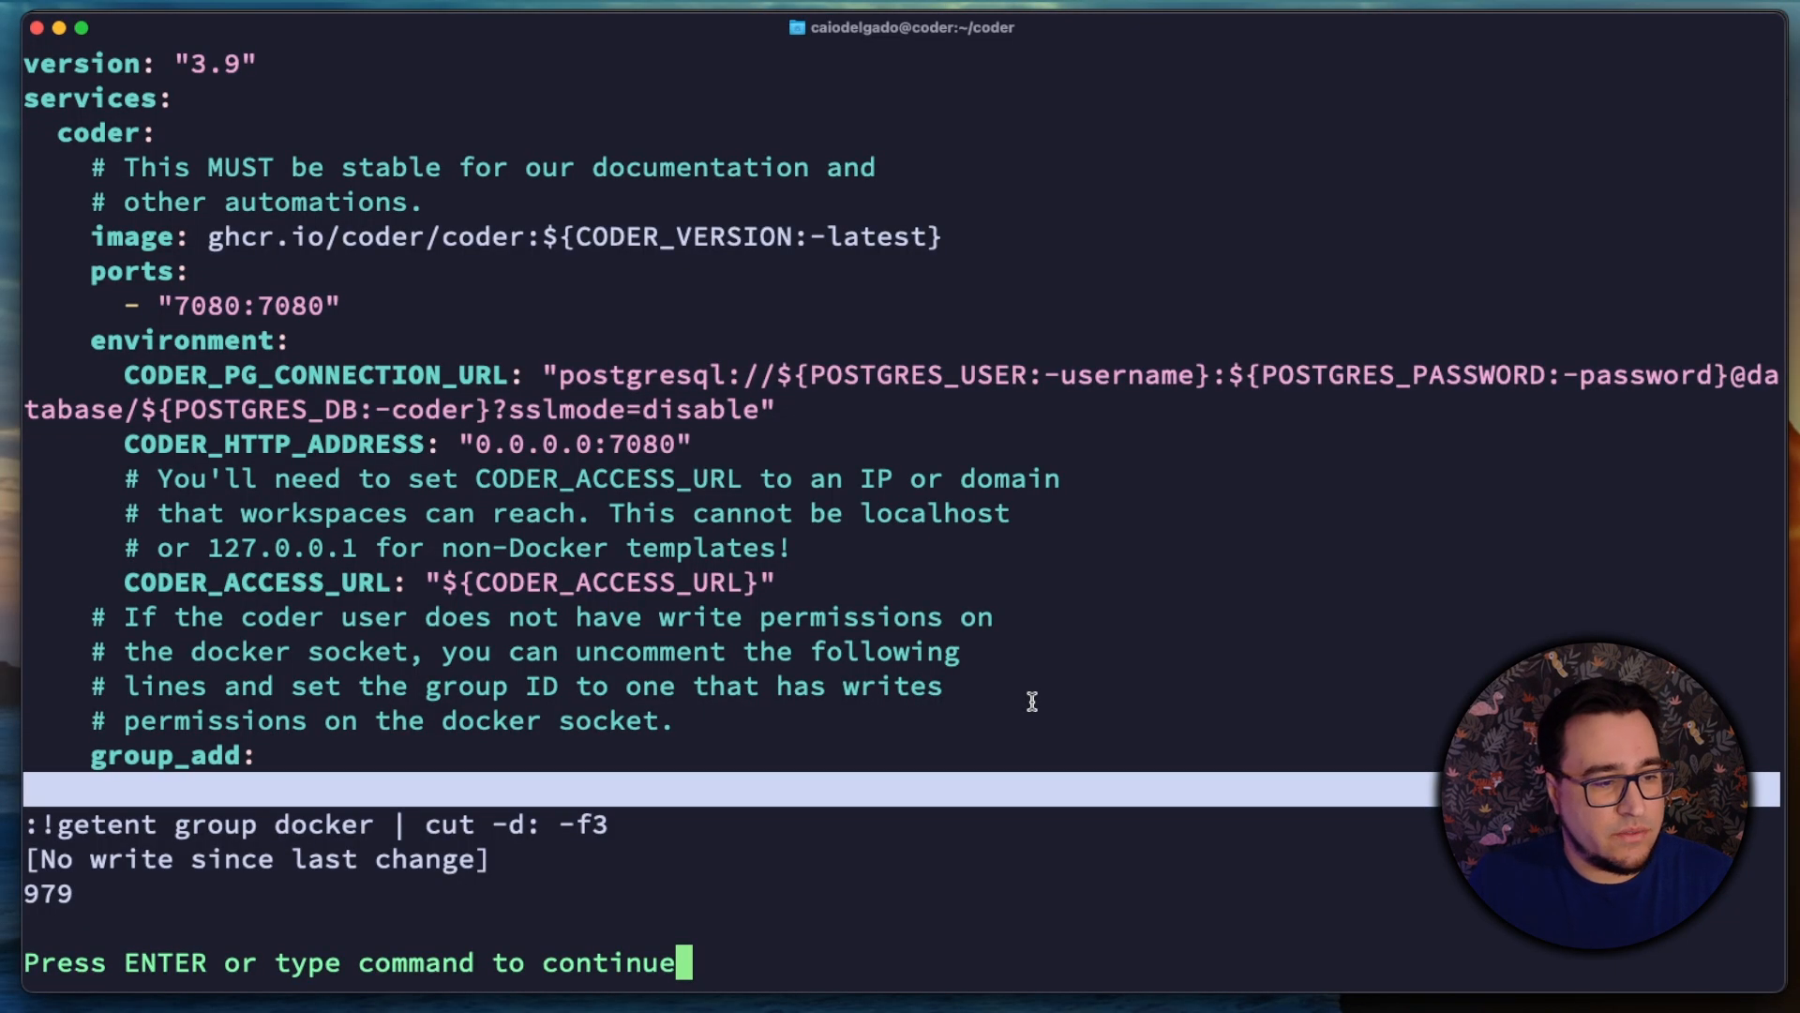
{"action": "key", "text": "Return"}
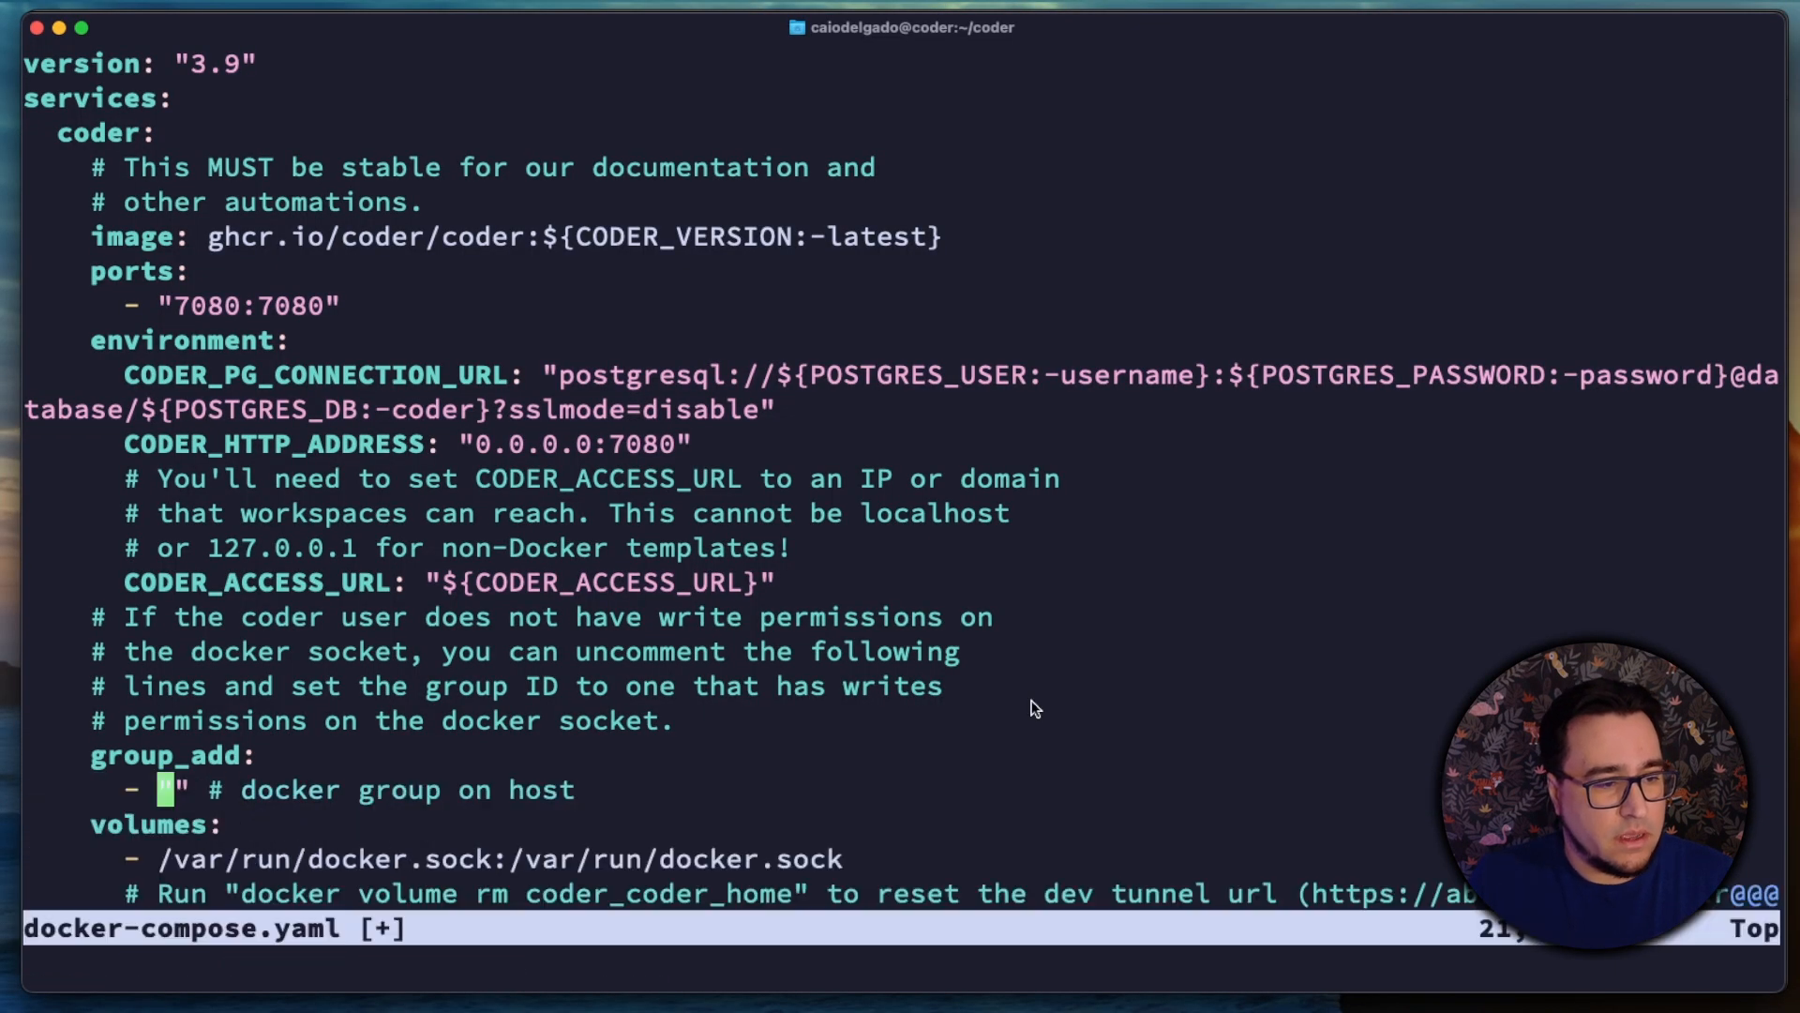
Step: Enter 979 as the docker group ID under group_add, then save docker-compose.yaml and quit vim
{"action": "type", "text": "i979"}
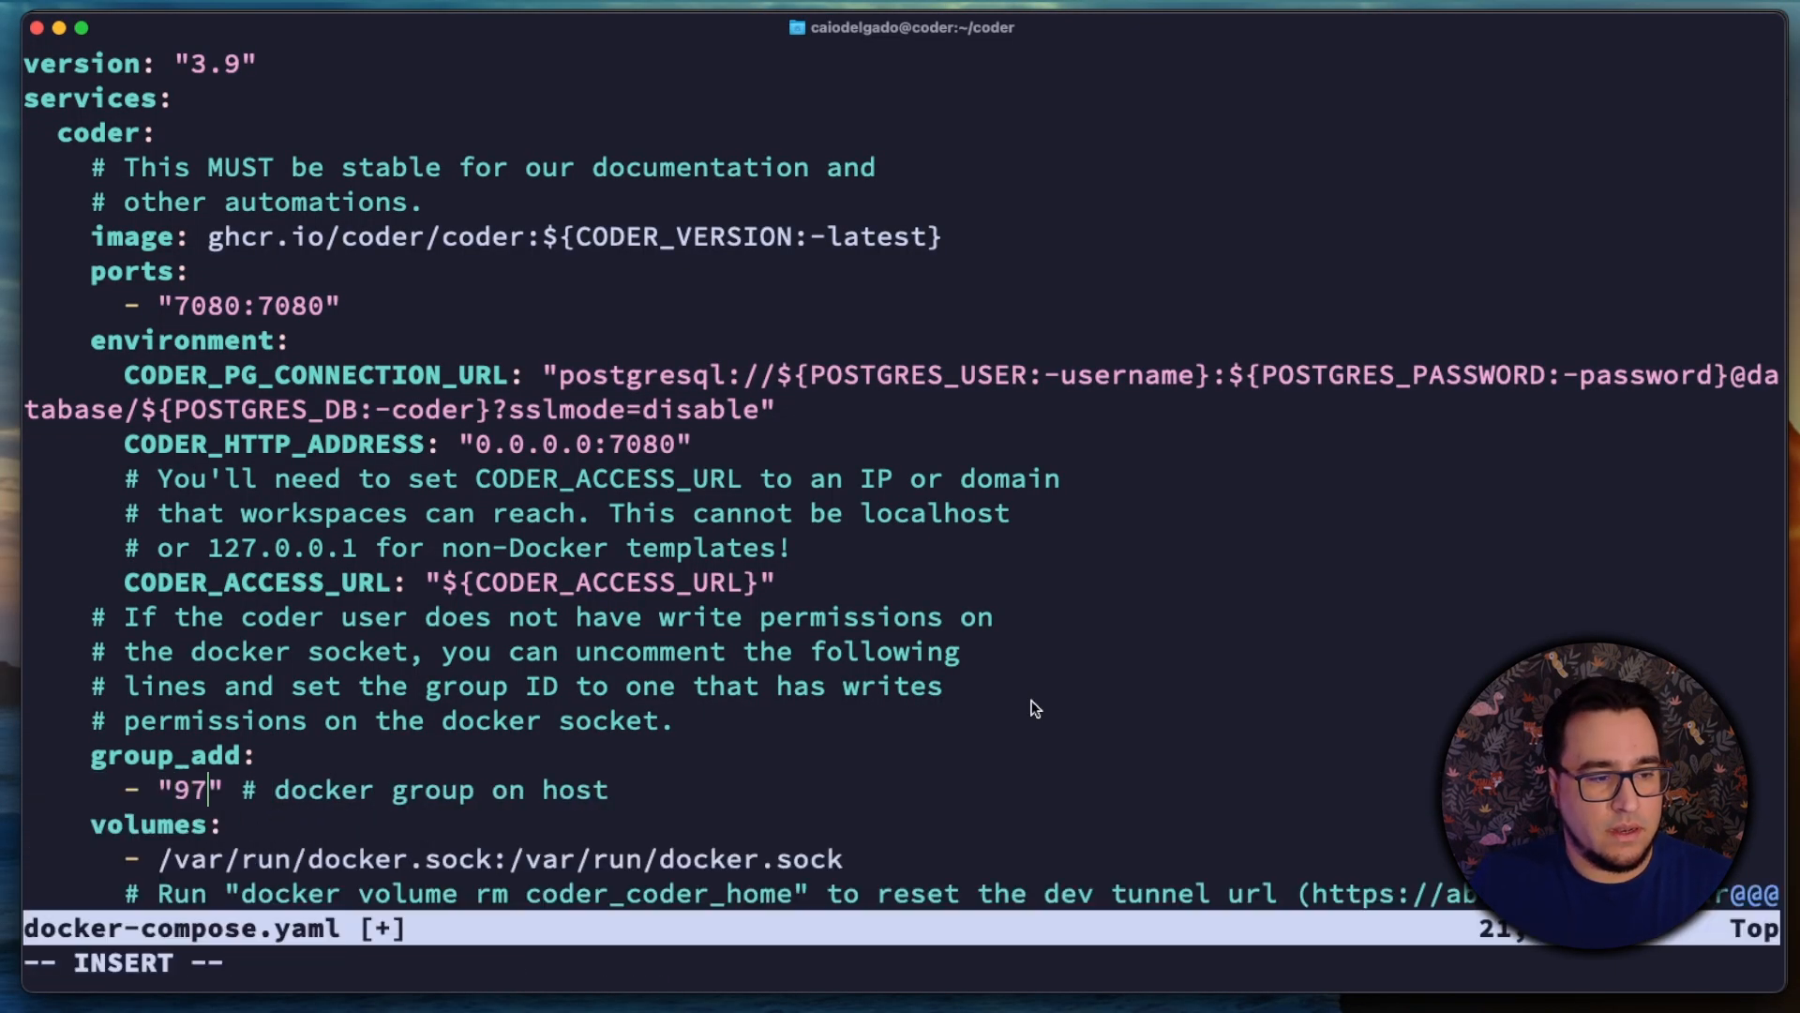
{"action": "key", "text": "Escape"}
{"action": "type", "text": ":wq"}
{"action": "key", "text": "Return"}
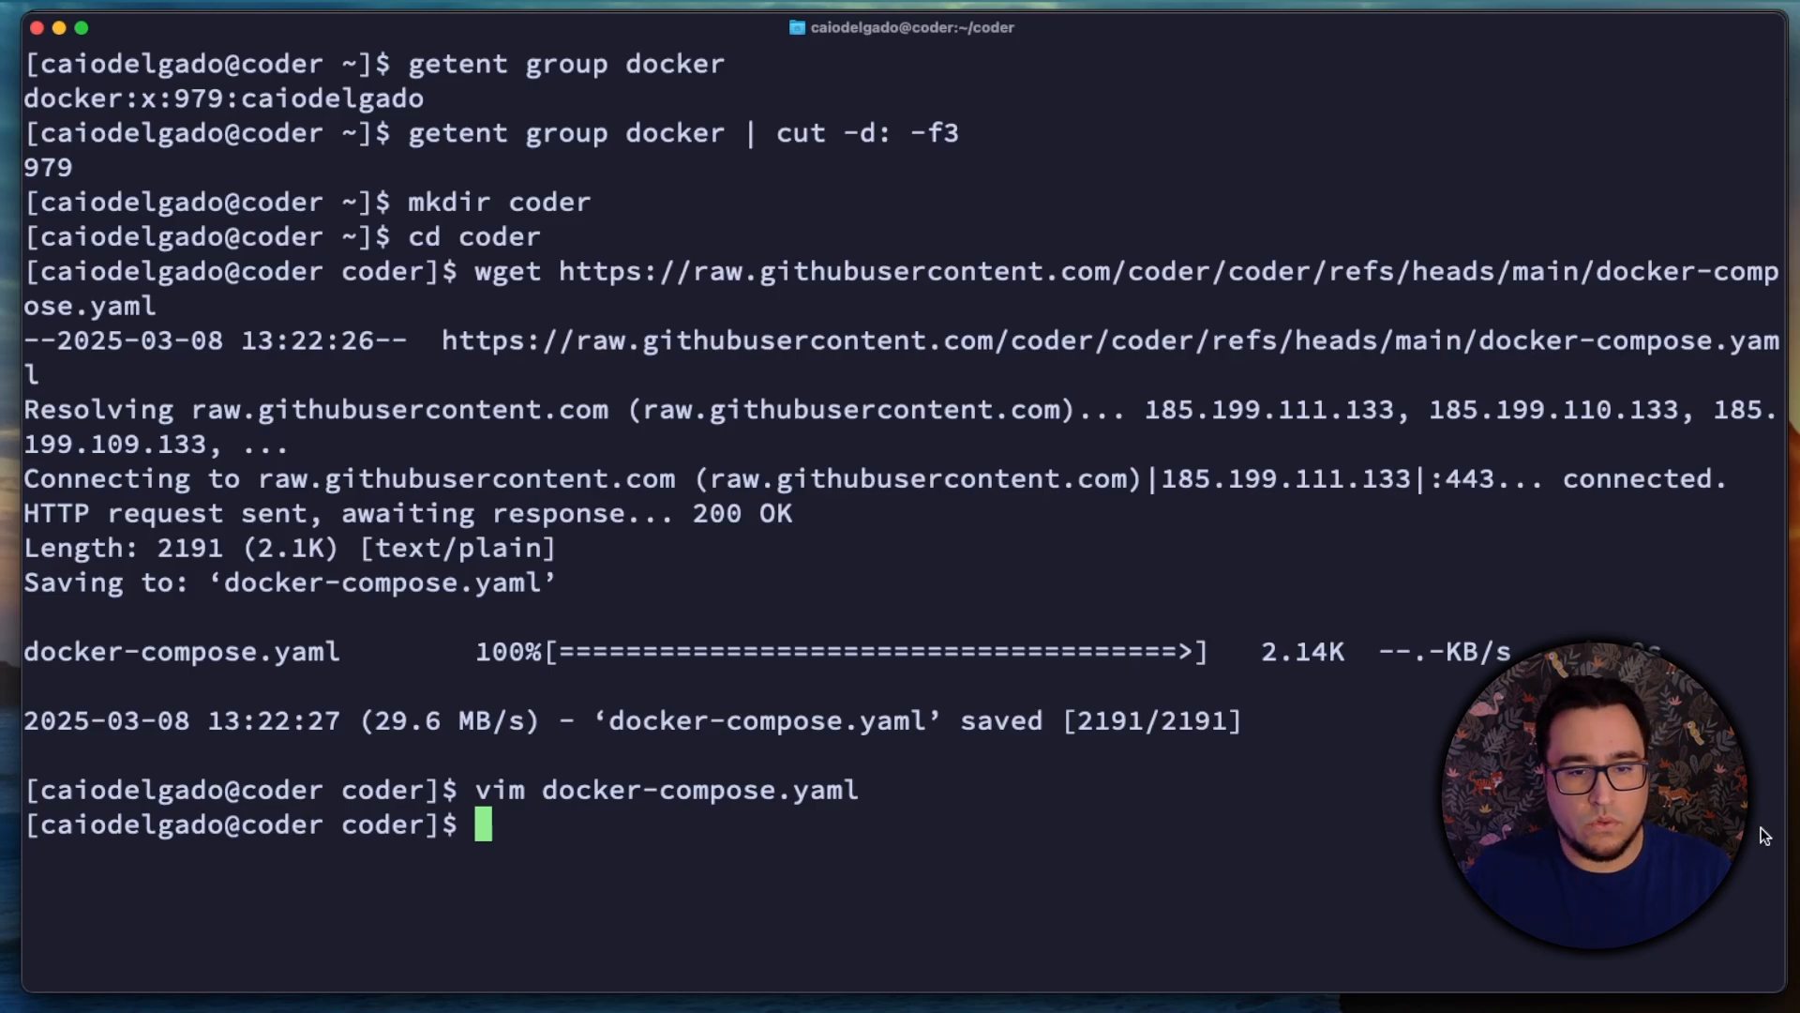
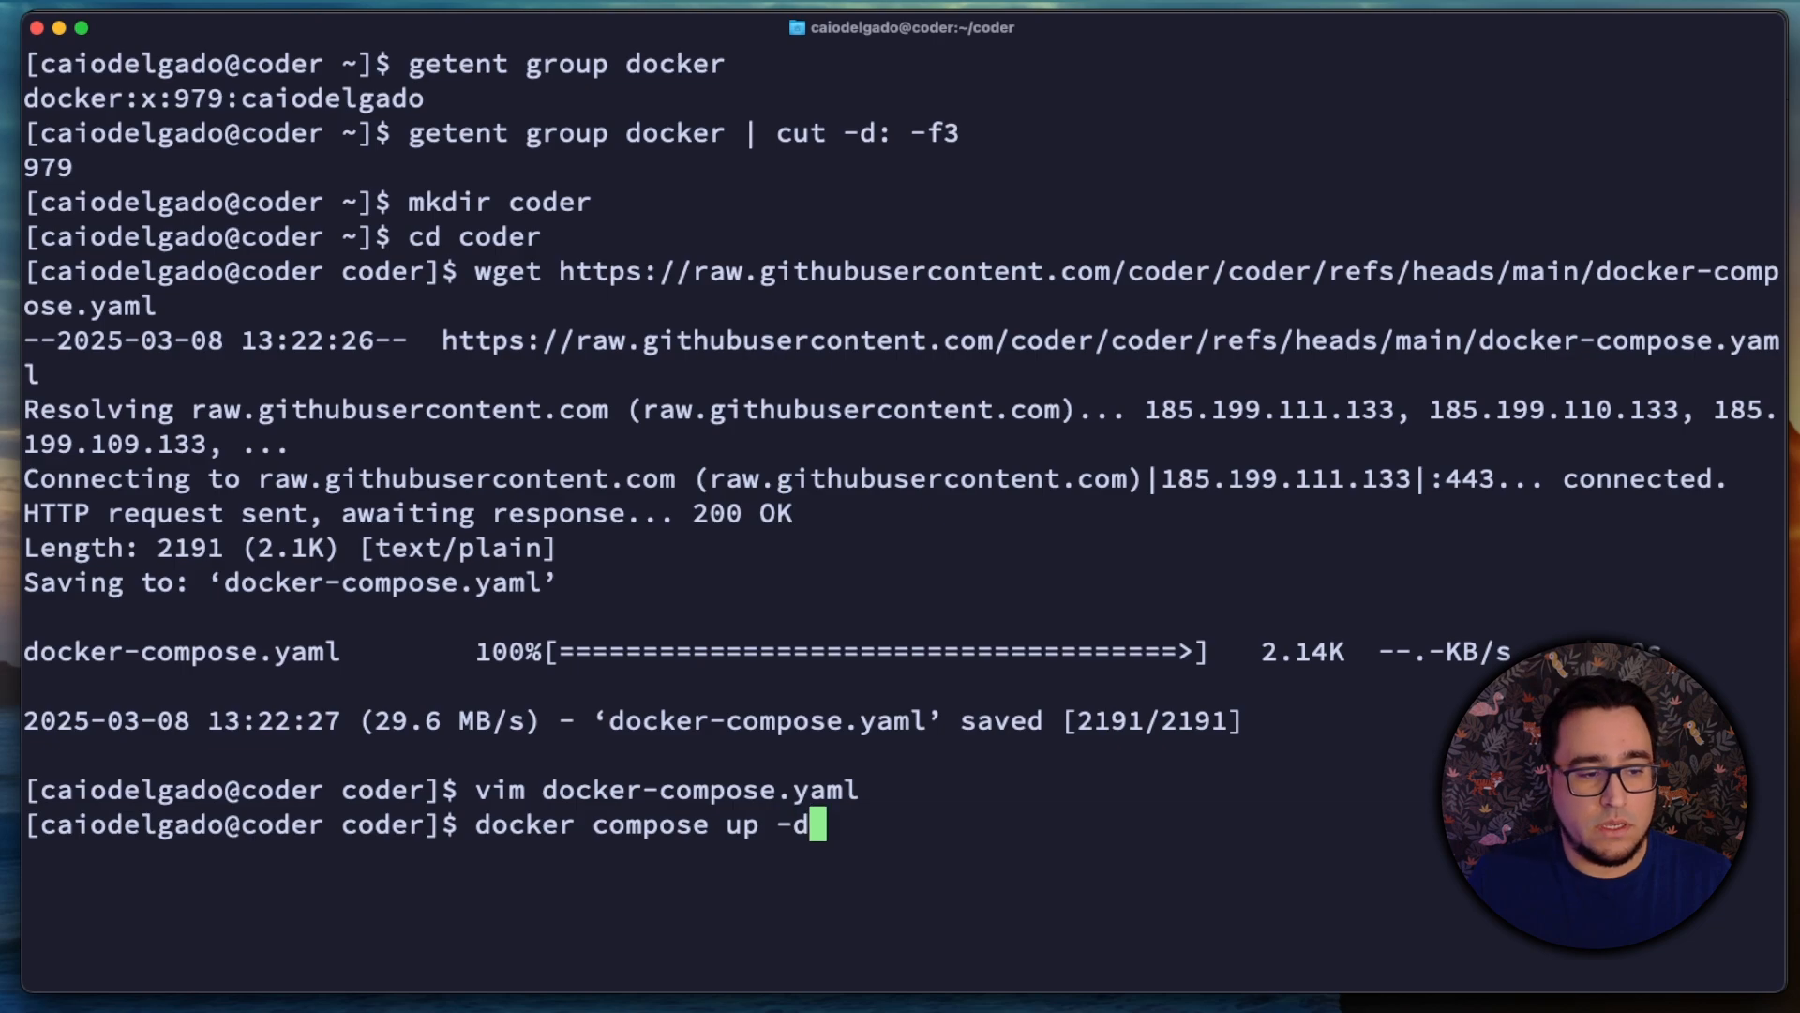
Step: Start the Coder and database containers in detached mode with docker compose up -d
{"action": "key", "text": "Return"}
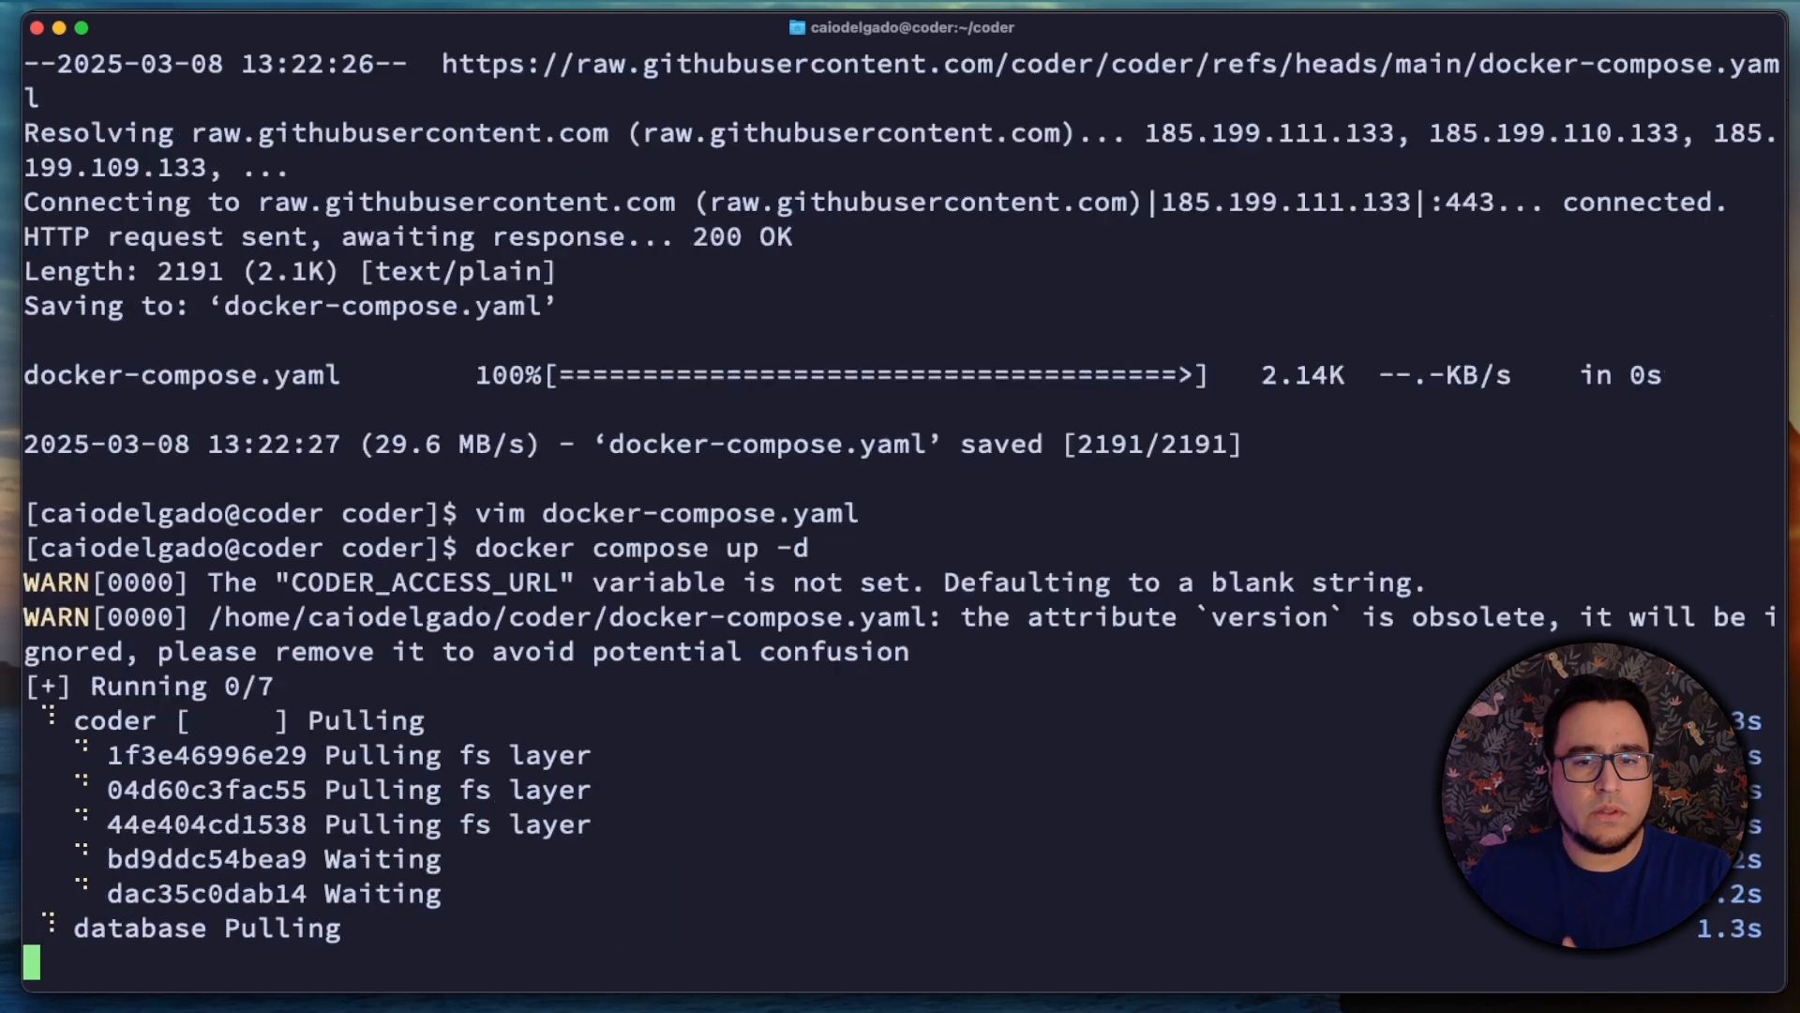
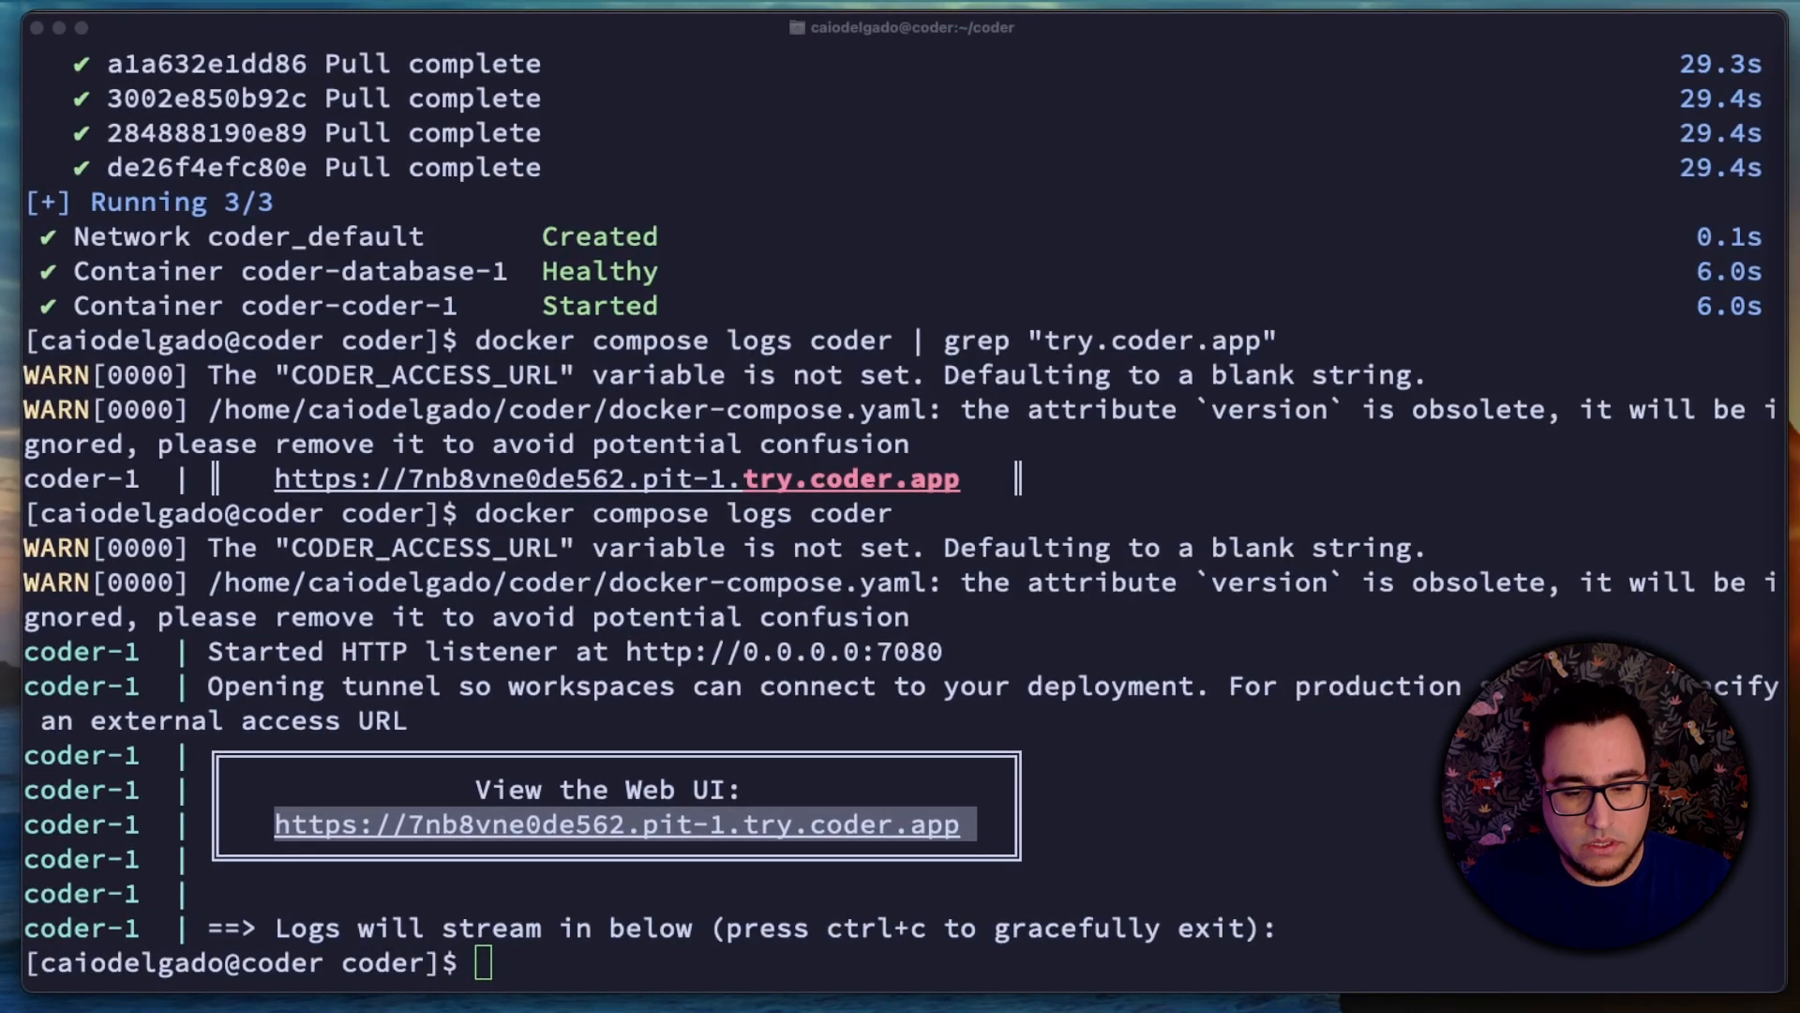
{"action": "key", "text": "super+Tab"}
{"action": "key", "text": "super+t"}
{"action": "key", "text": "Return"}
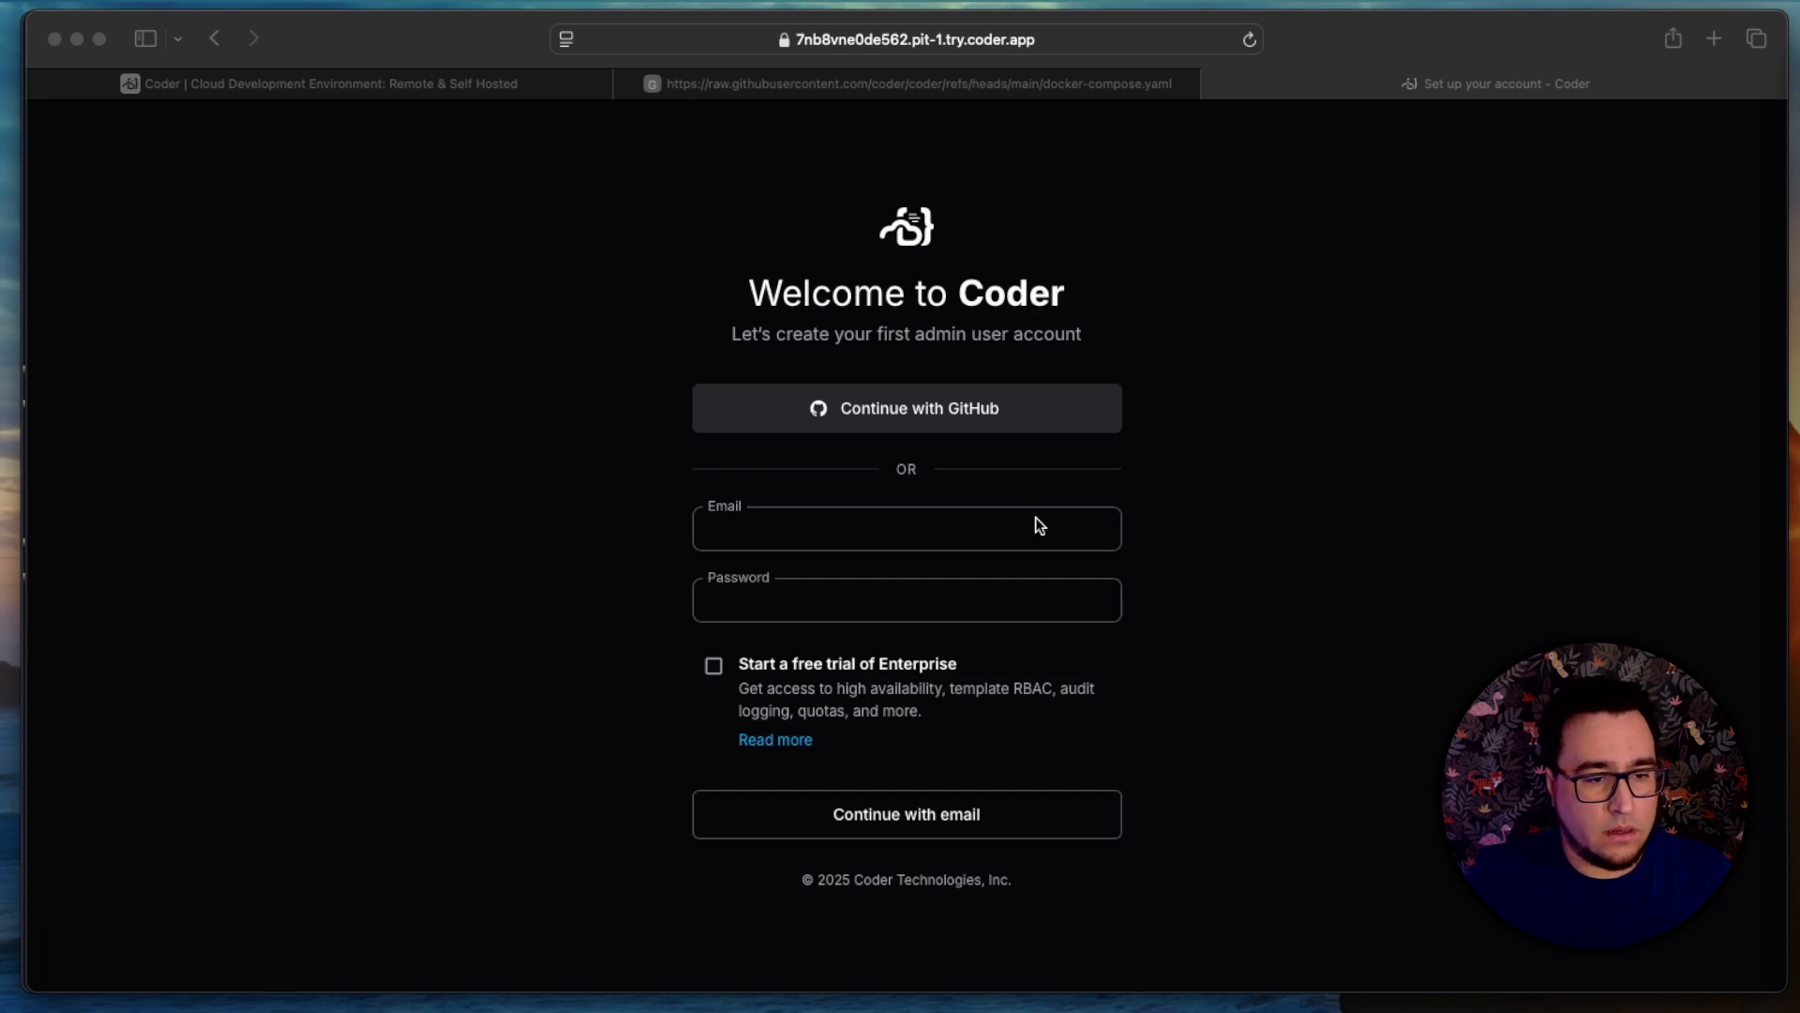
Step: Create the first Coder admin account by entering the admin's e-mail and the account password
{"action": "left_click", "coordinate": [1035, 520]}
{"action": "left_click", "coordinate": [1037, 521]}
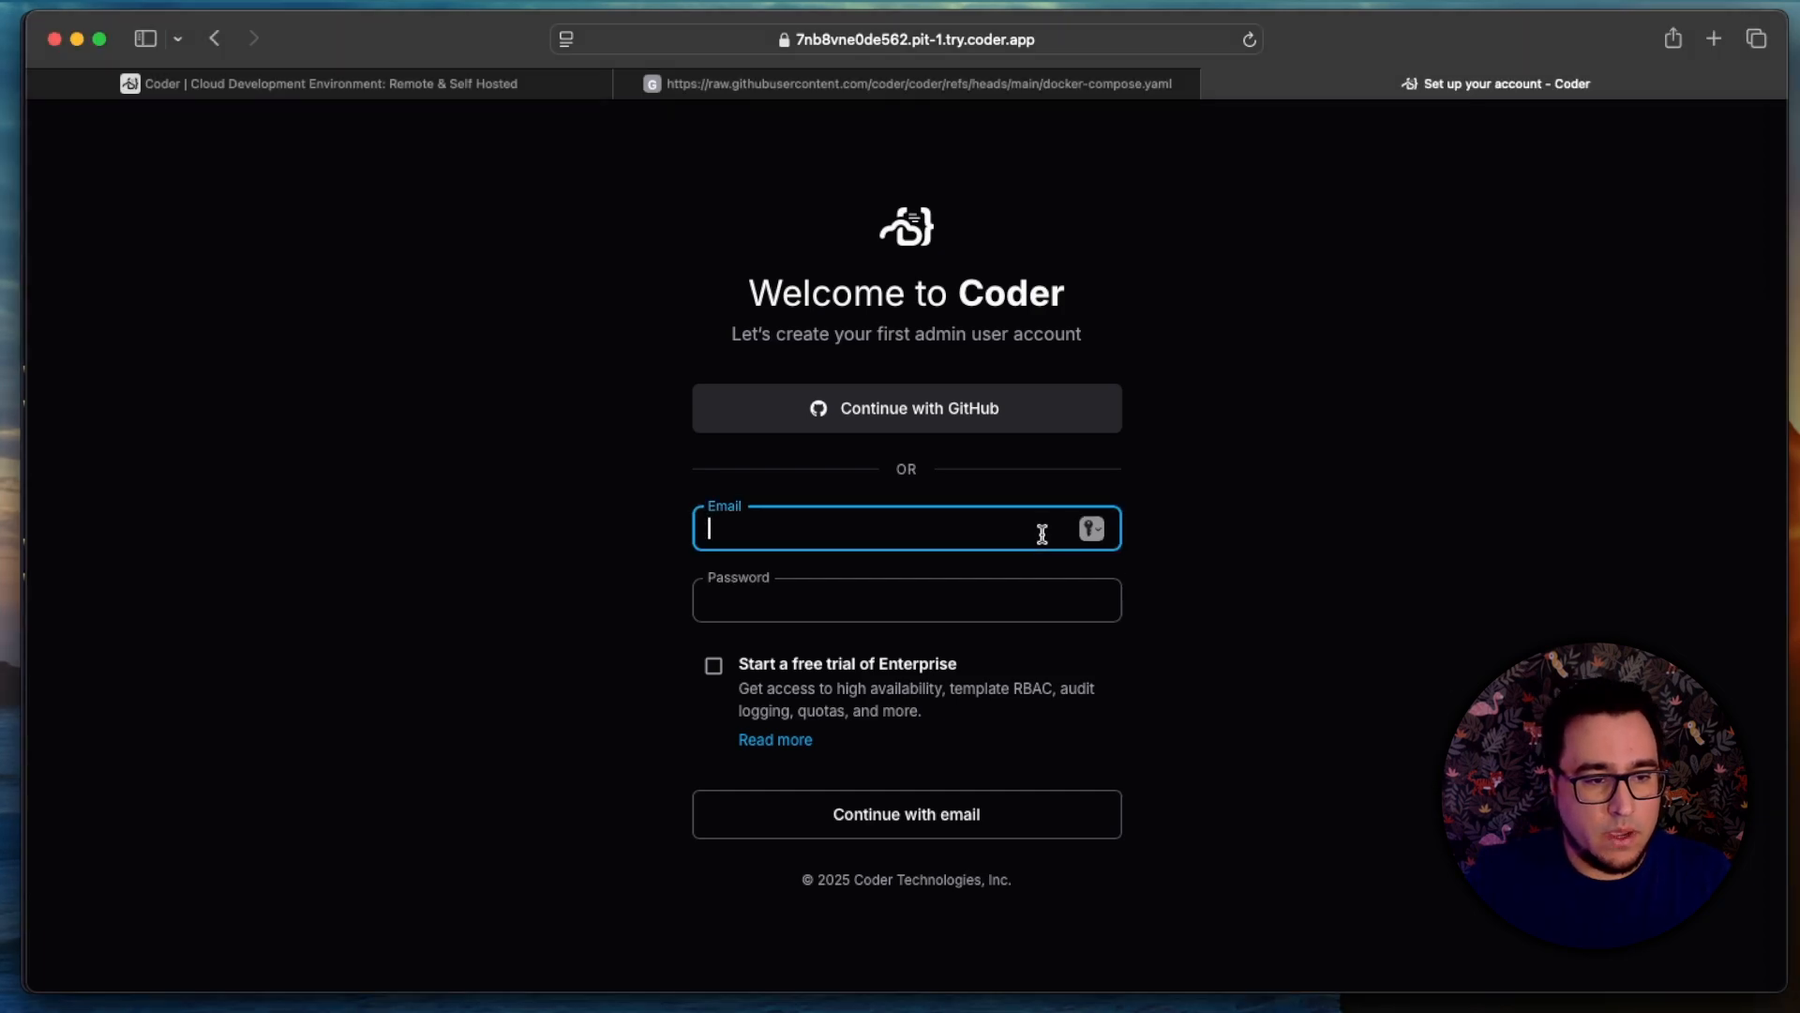
{"action": "key", "text": "Tab"}
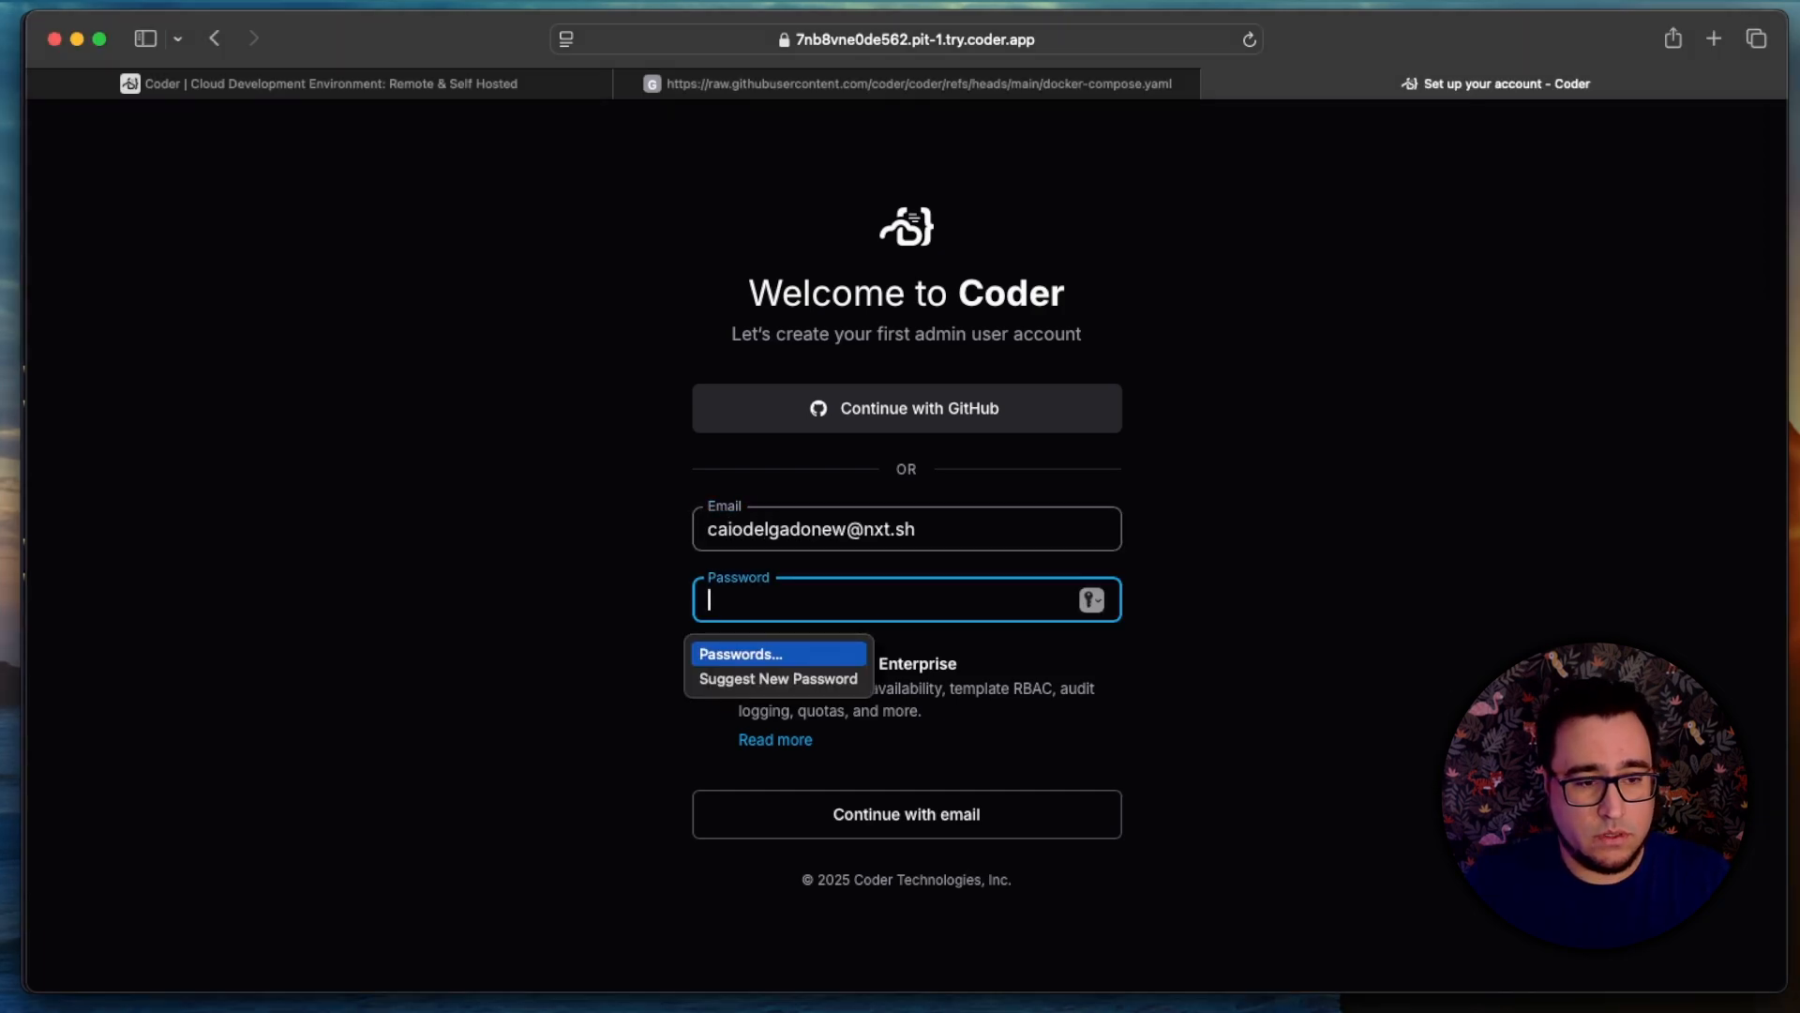
{"action": "type", "text": "•••••••••••"}
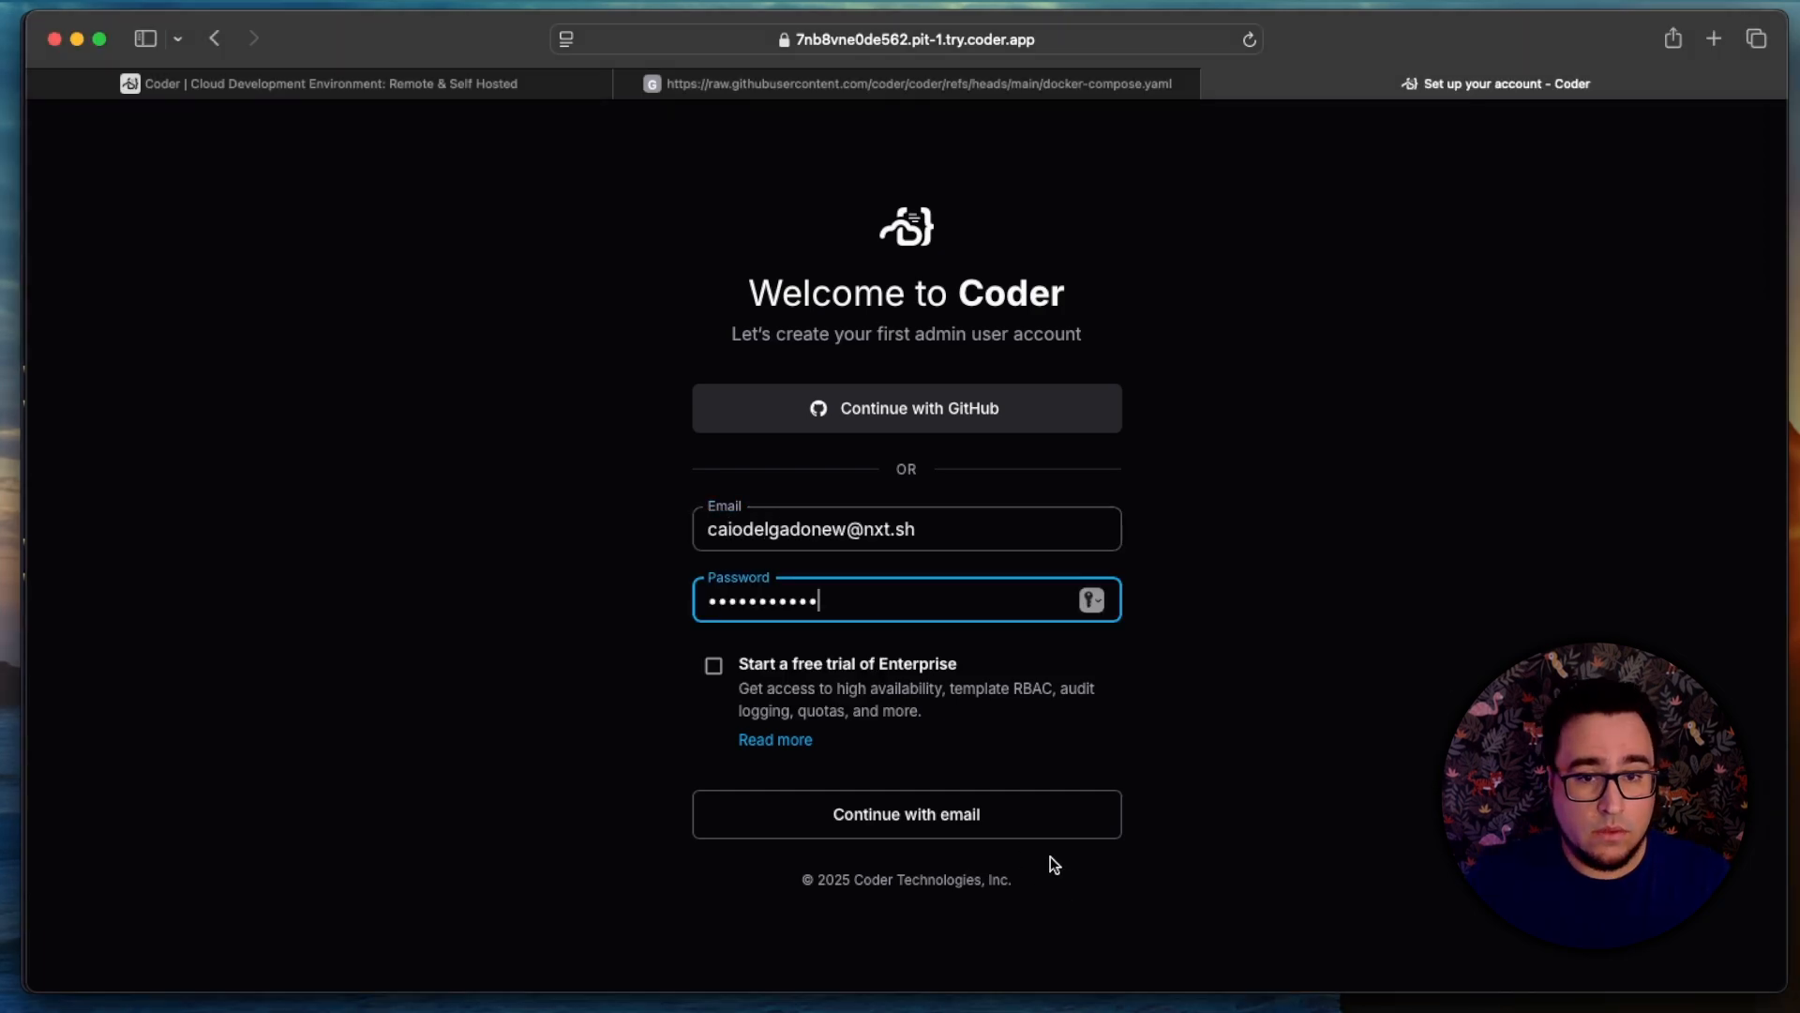
{"action": "left_click", "coordinate": [990, 835]}
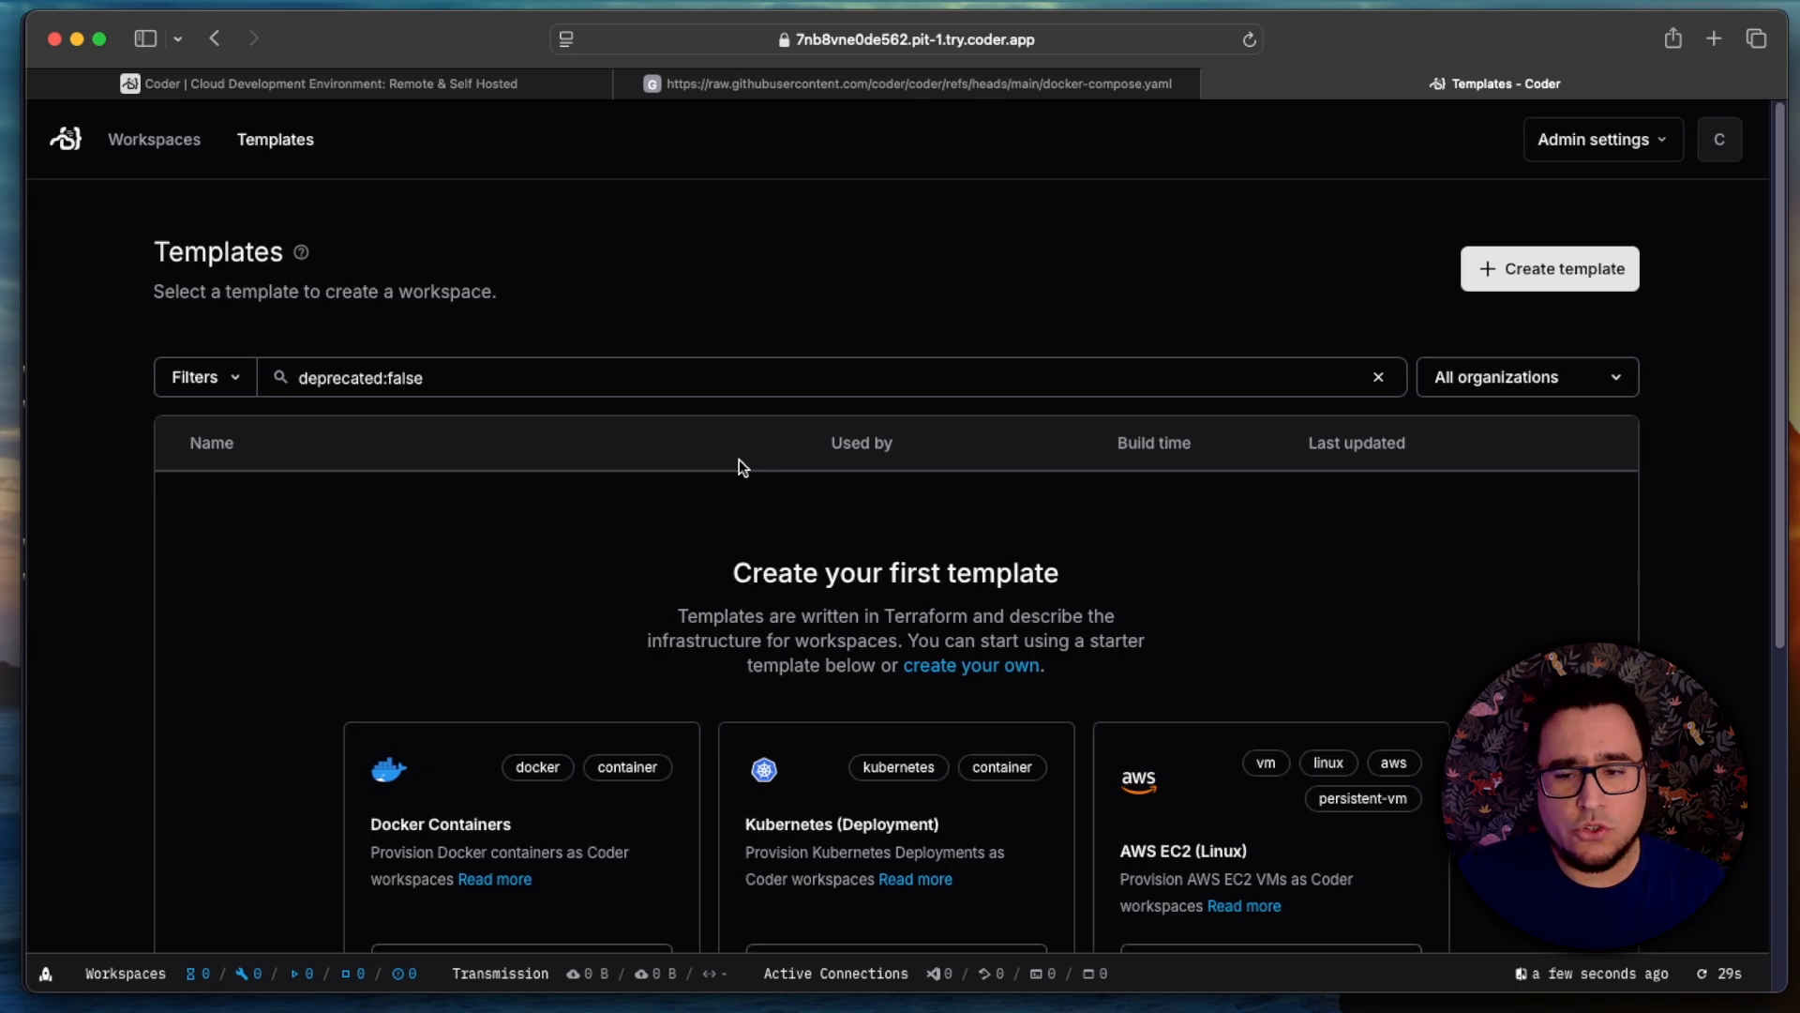
Step: Start a template from the Docker Containers starter and set its display name to "My First Docker Container Template"
{"action": "scroll", "coordinate": [566, 705], "scroll_direction": "down", "scroll_amount": 1}
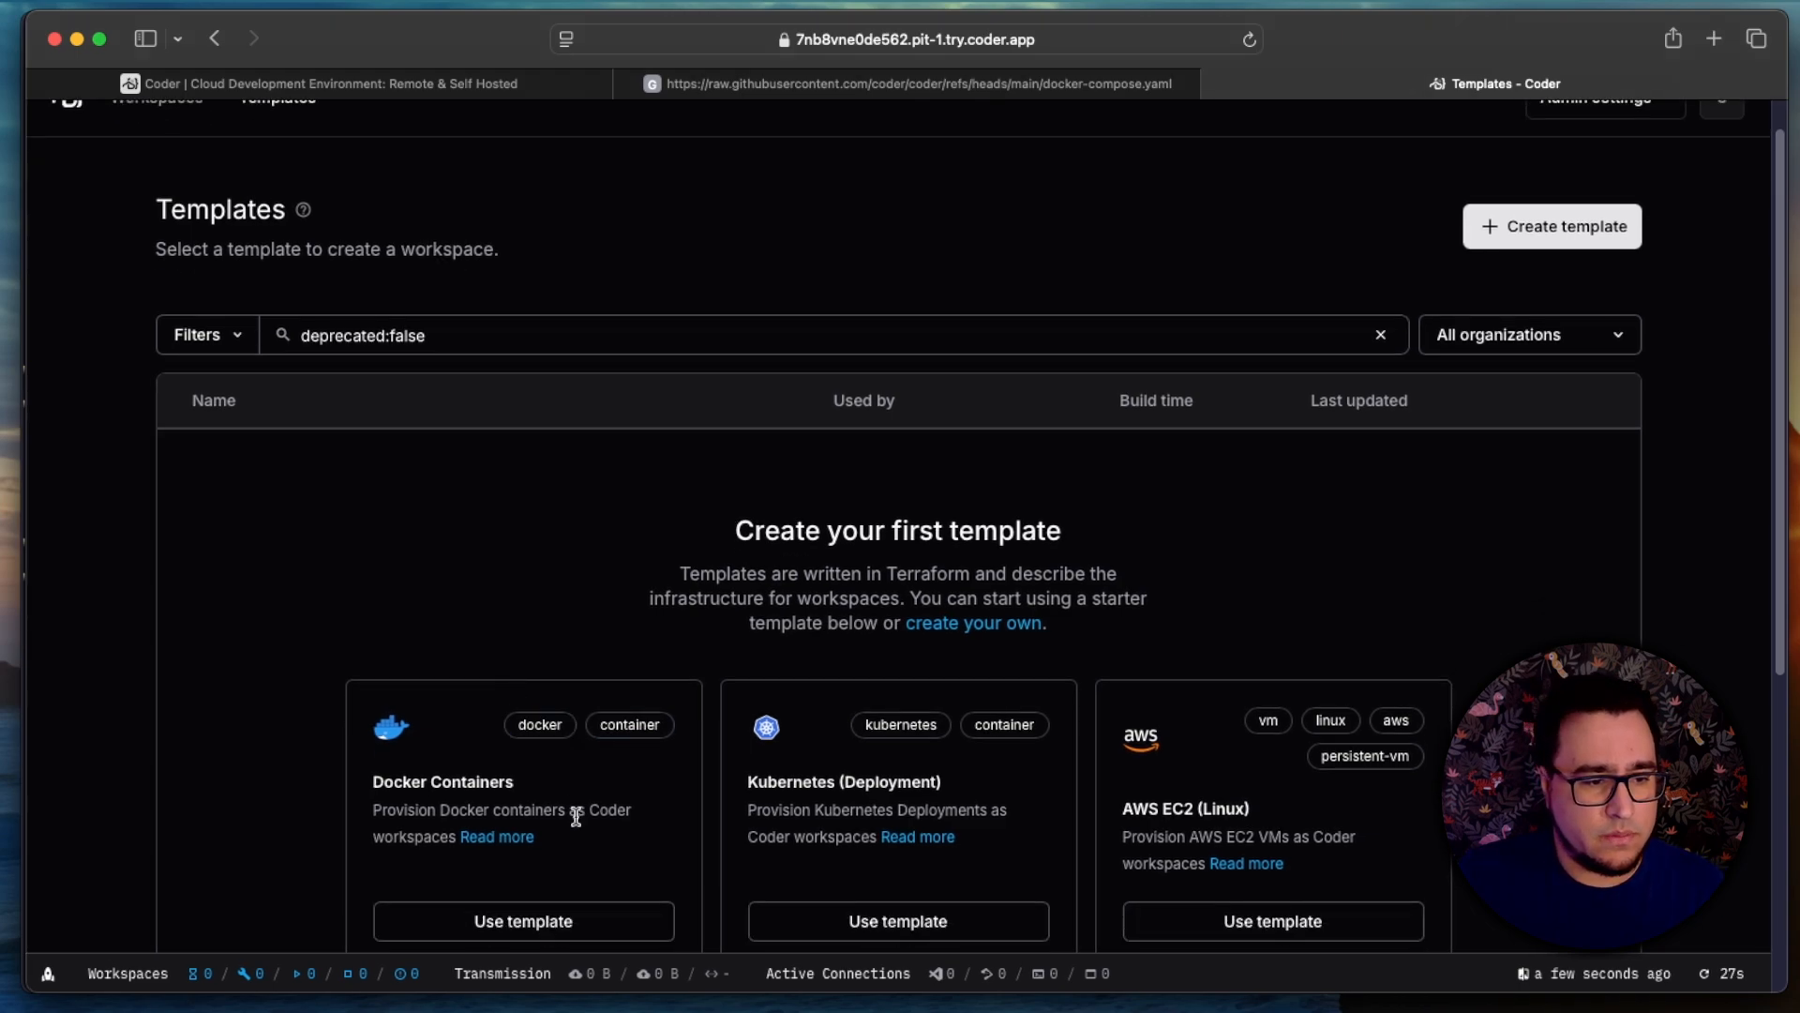
{"action": "left_click", "coordinate": [573, 812]}
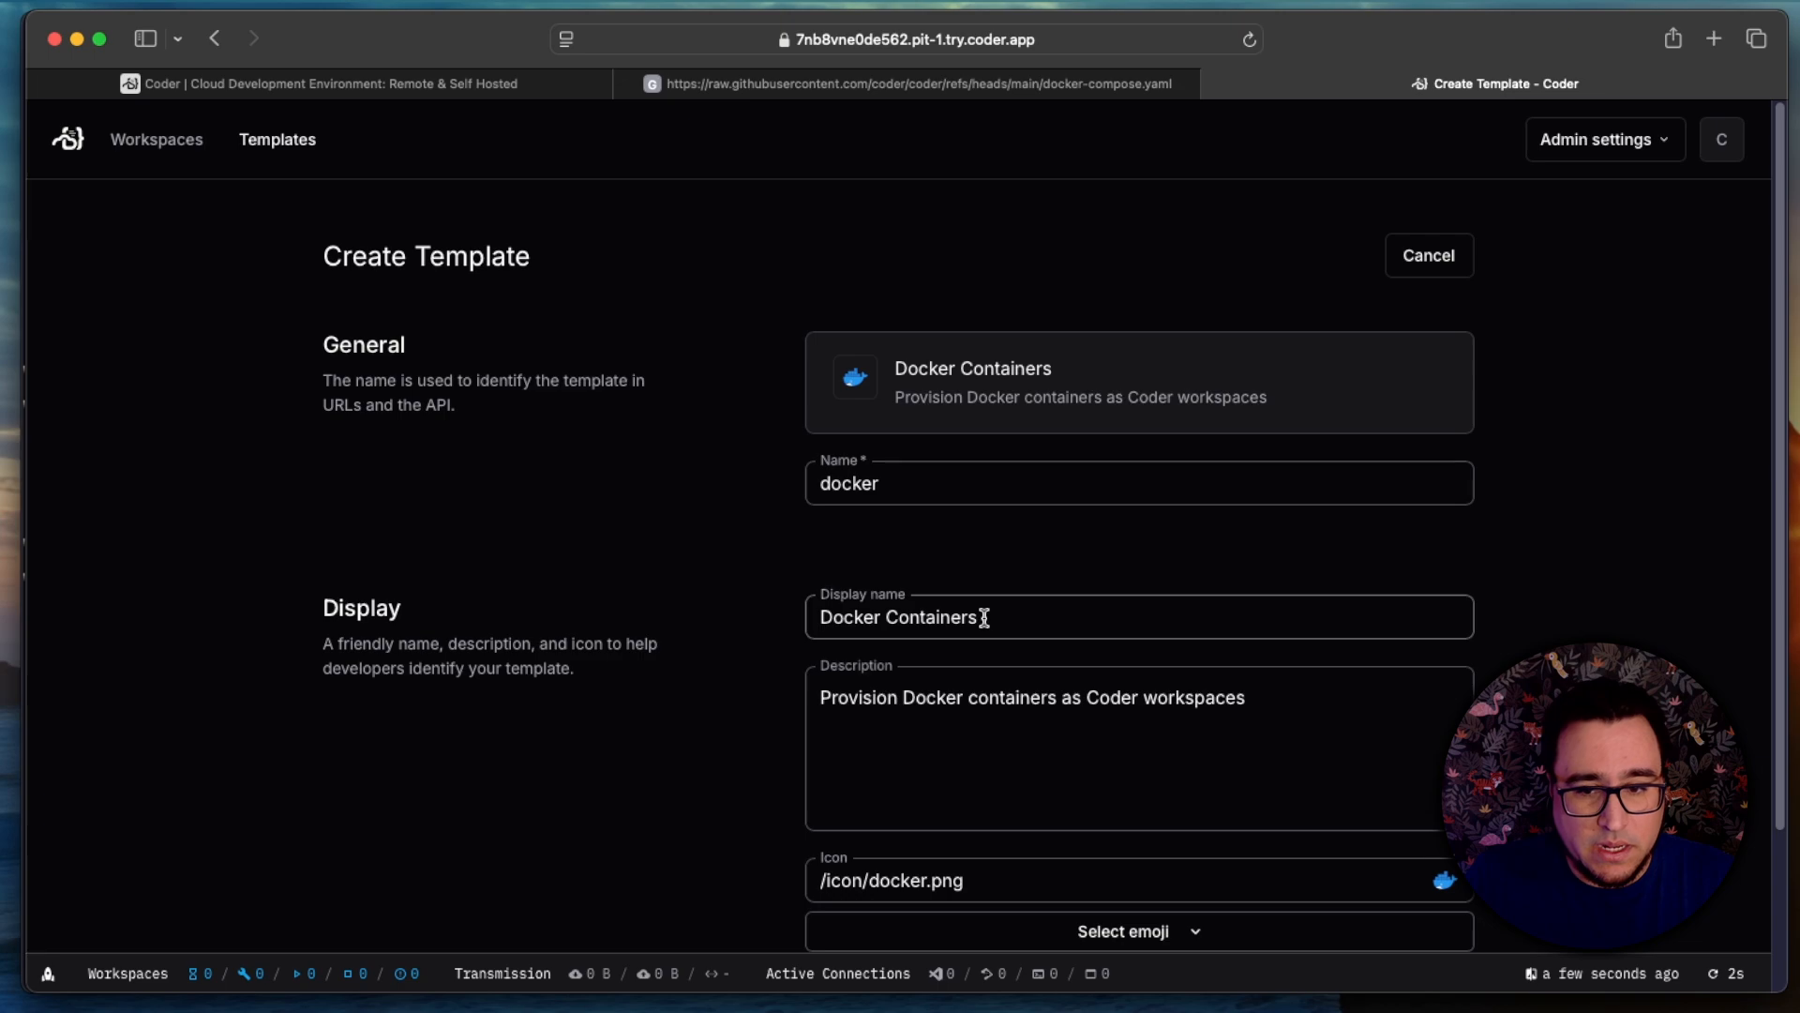
{"action": "left_click_drag", "start_coordinate": [1033, 615], "coordinate": [788, 631]}
{"action": "type", "text": "M"}
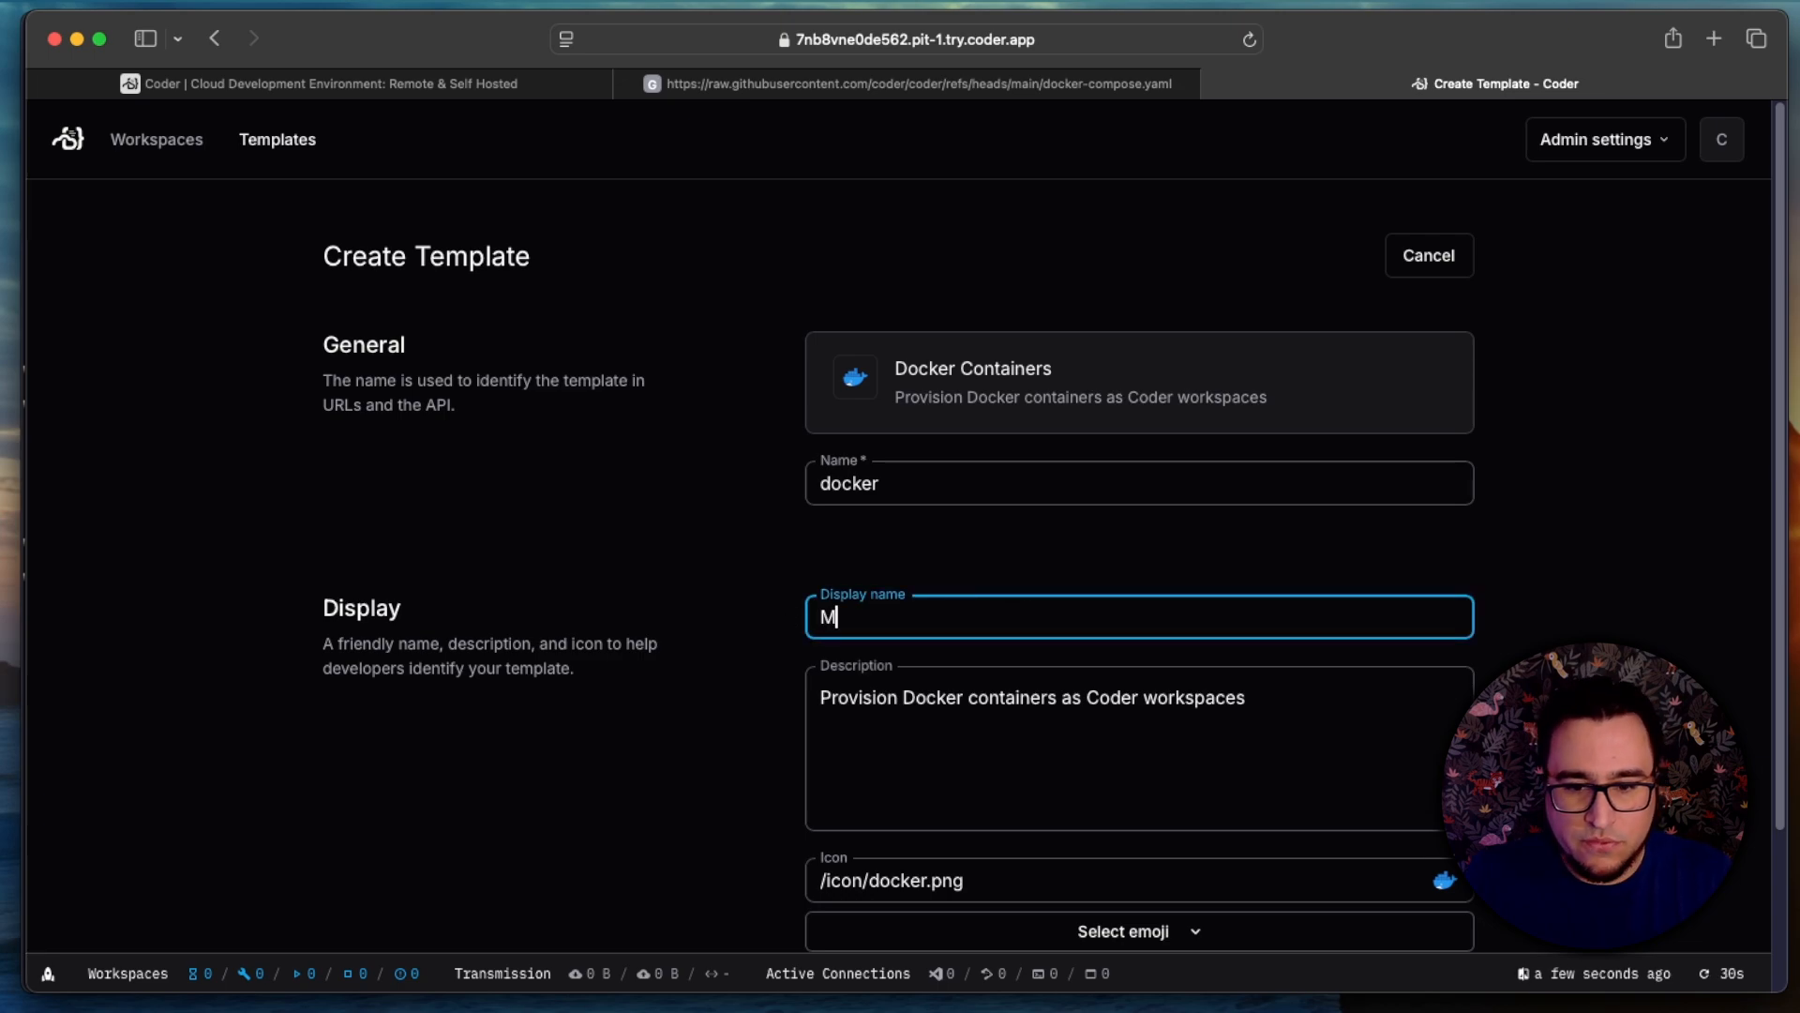
{"action": "type", "text": "y First Docker "}
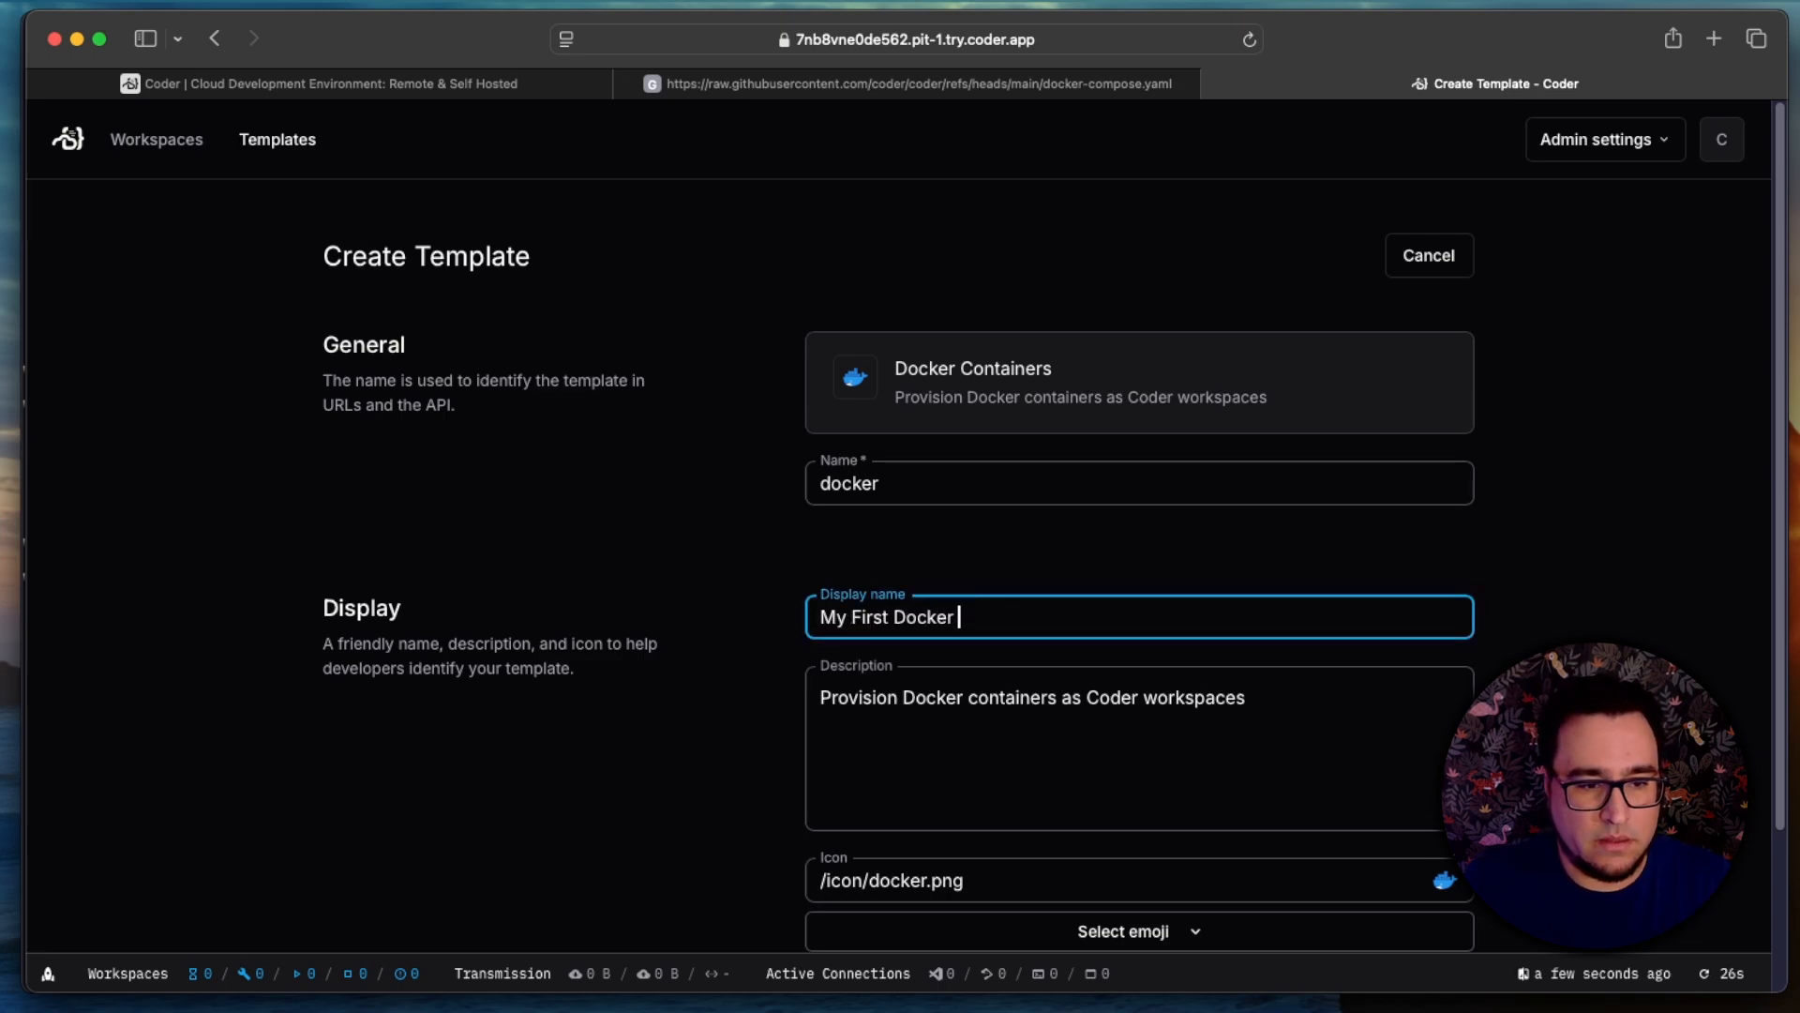
{"action": "type", "text": "Container Temp"}
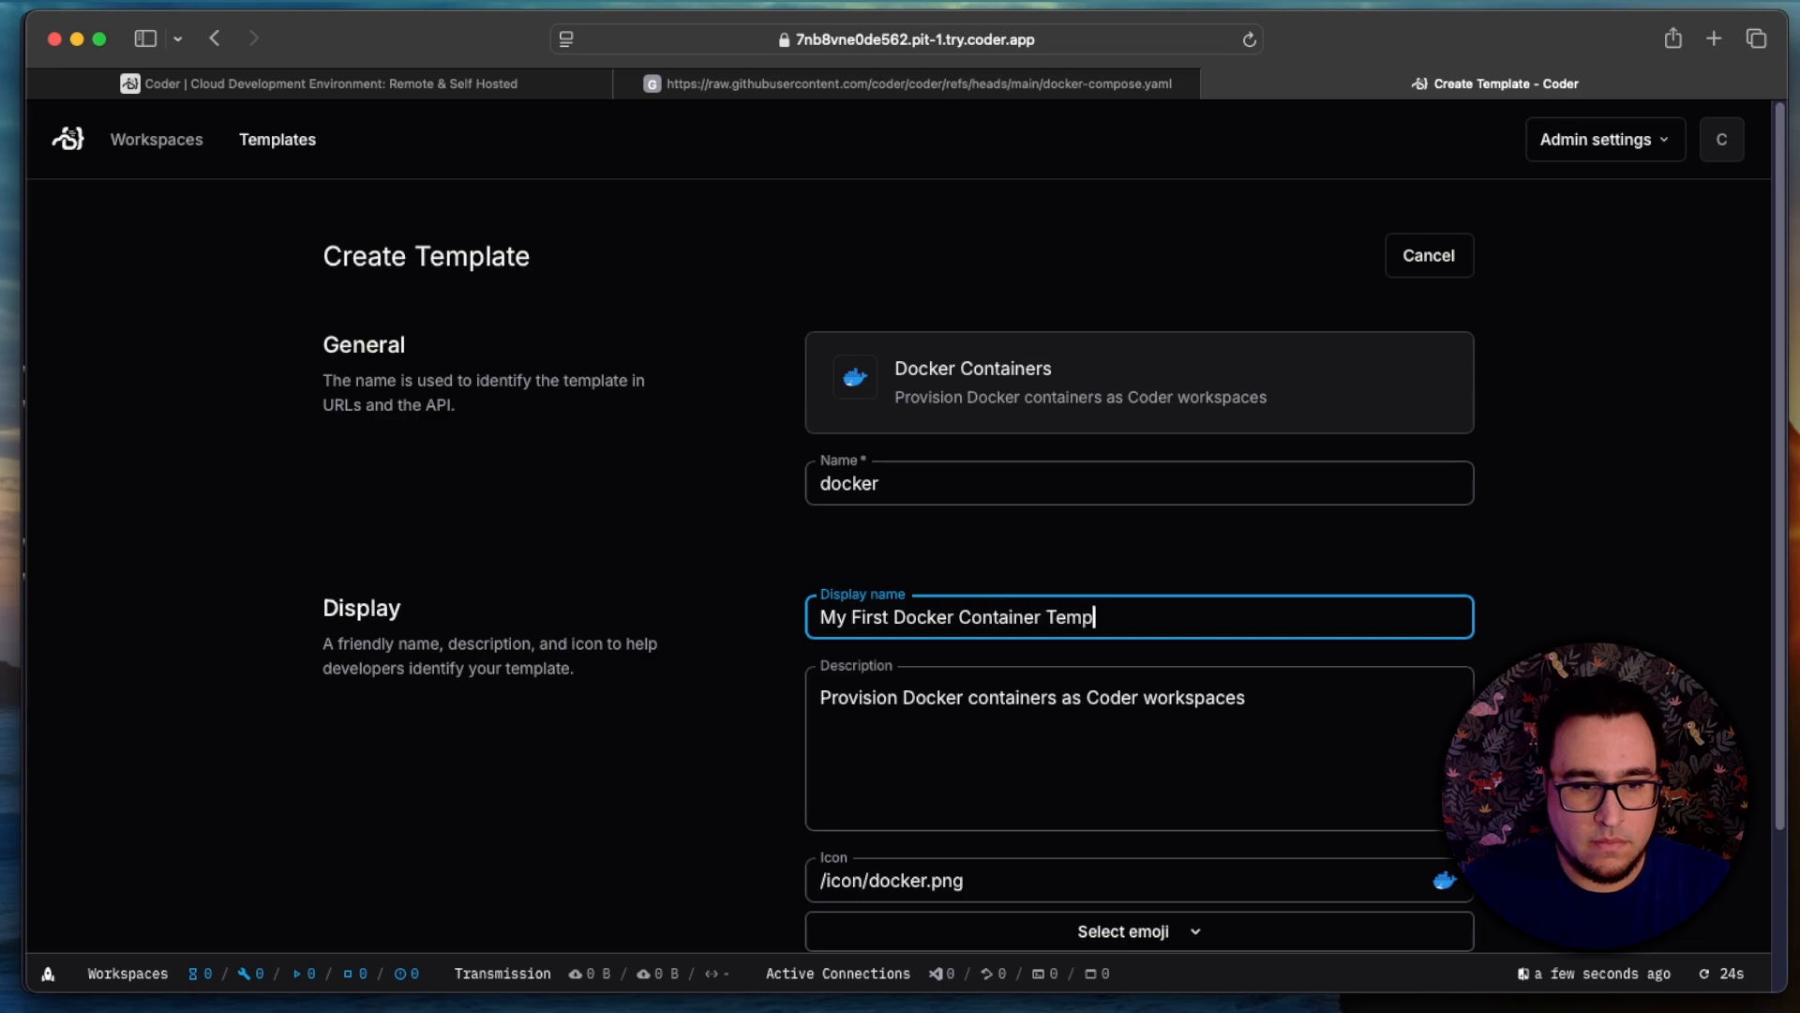
{"action": "type", "text": "late"}
{"action": "key", "text": "Tab"}
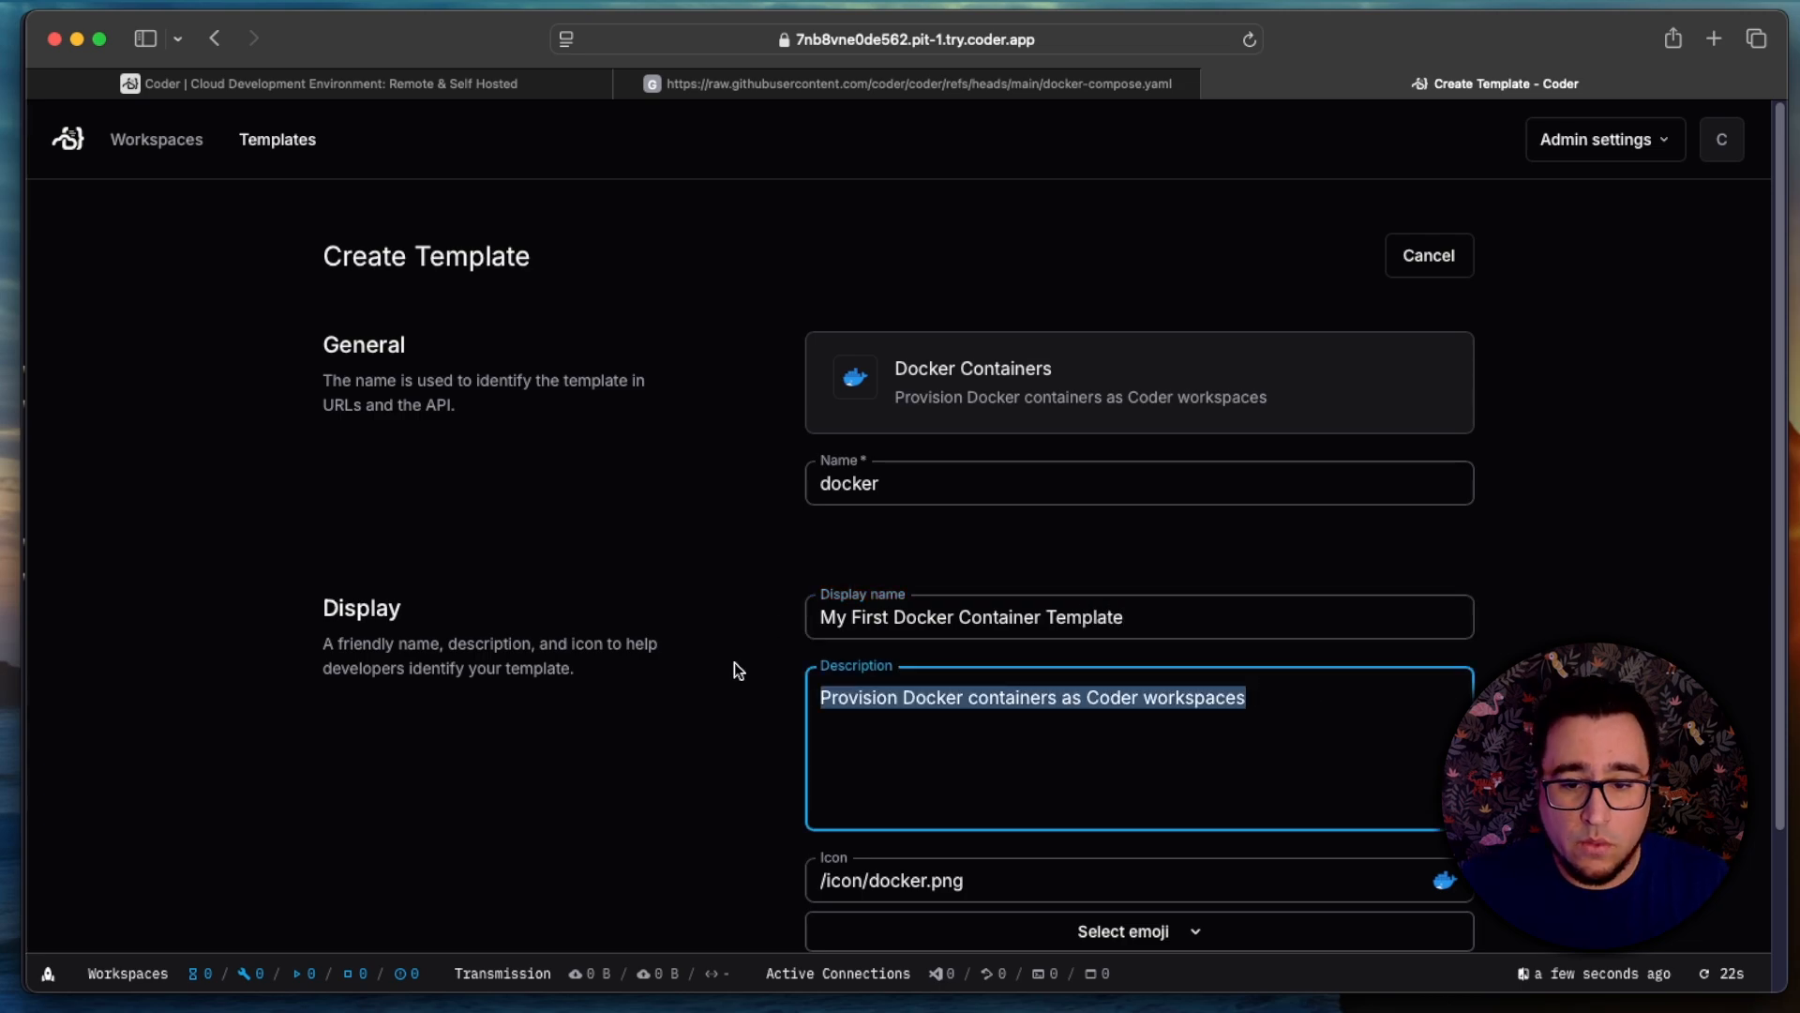
Step: Set the description to "This is my first Docker Container template, it uses the default configuration" and save the new template
{"action": "type", "text": "This is my f"}
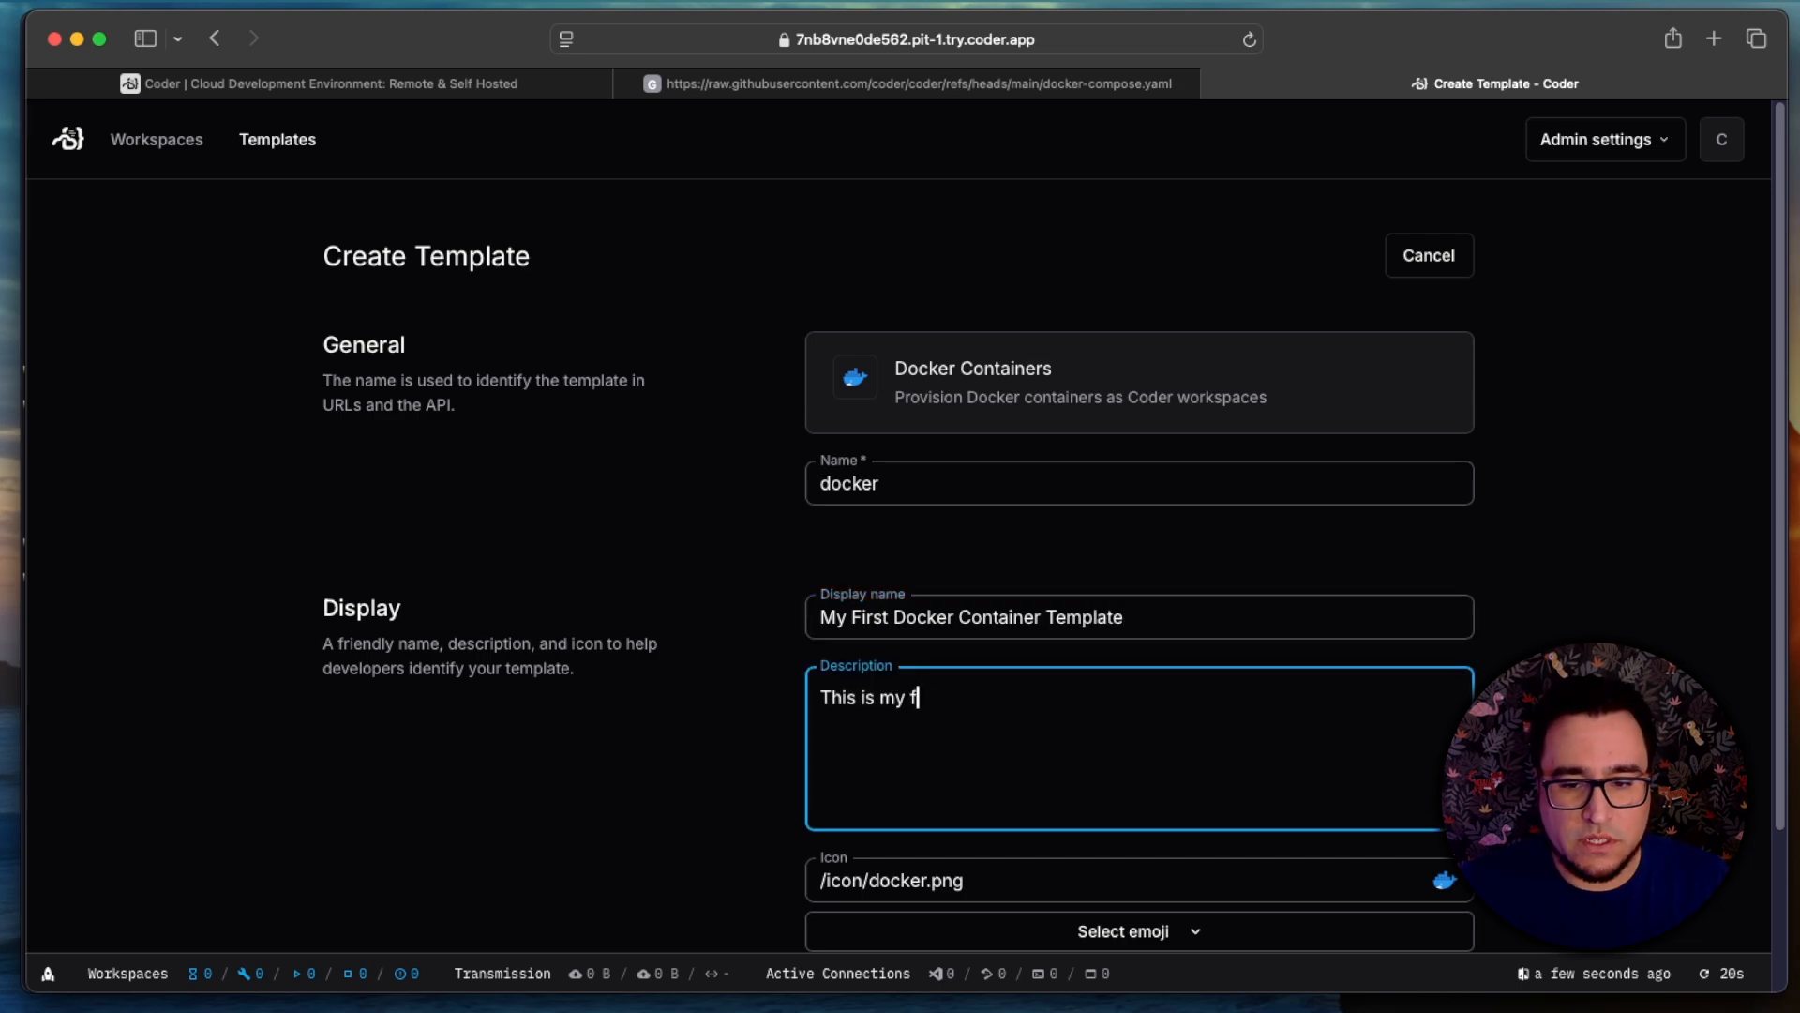
{"action": "type", "text": "irst Docker Container"}
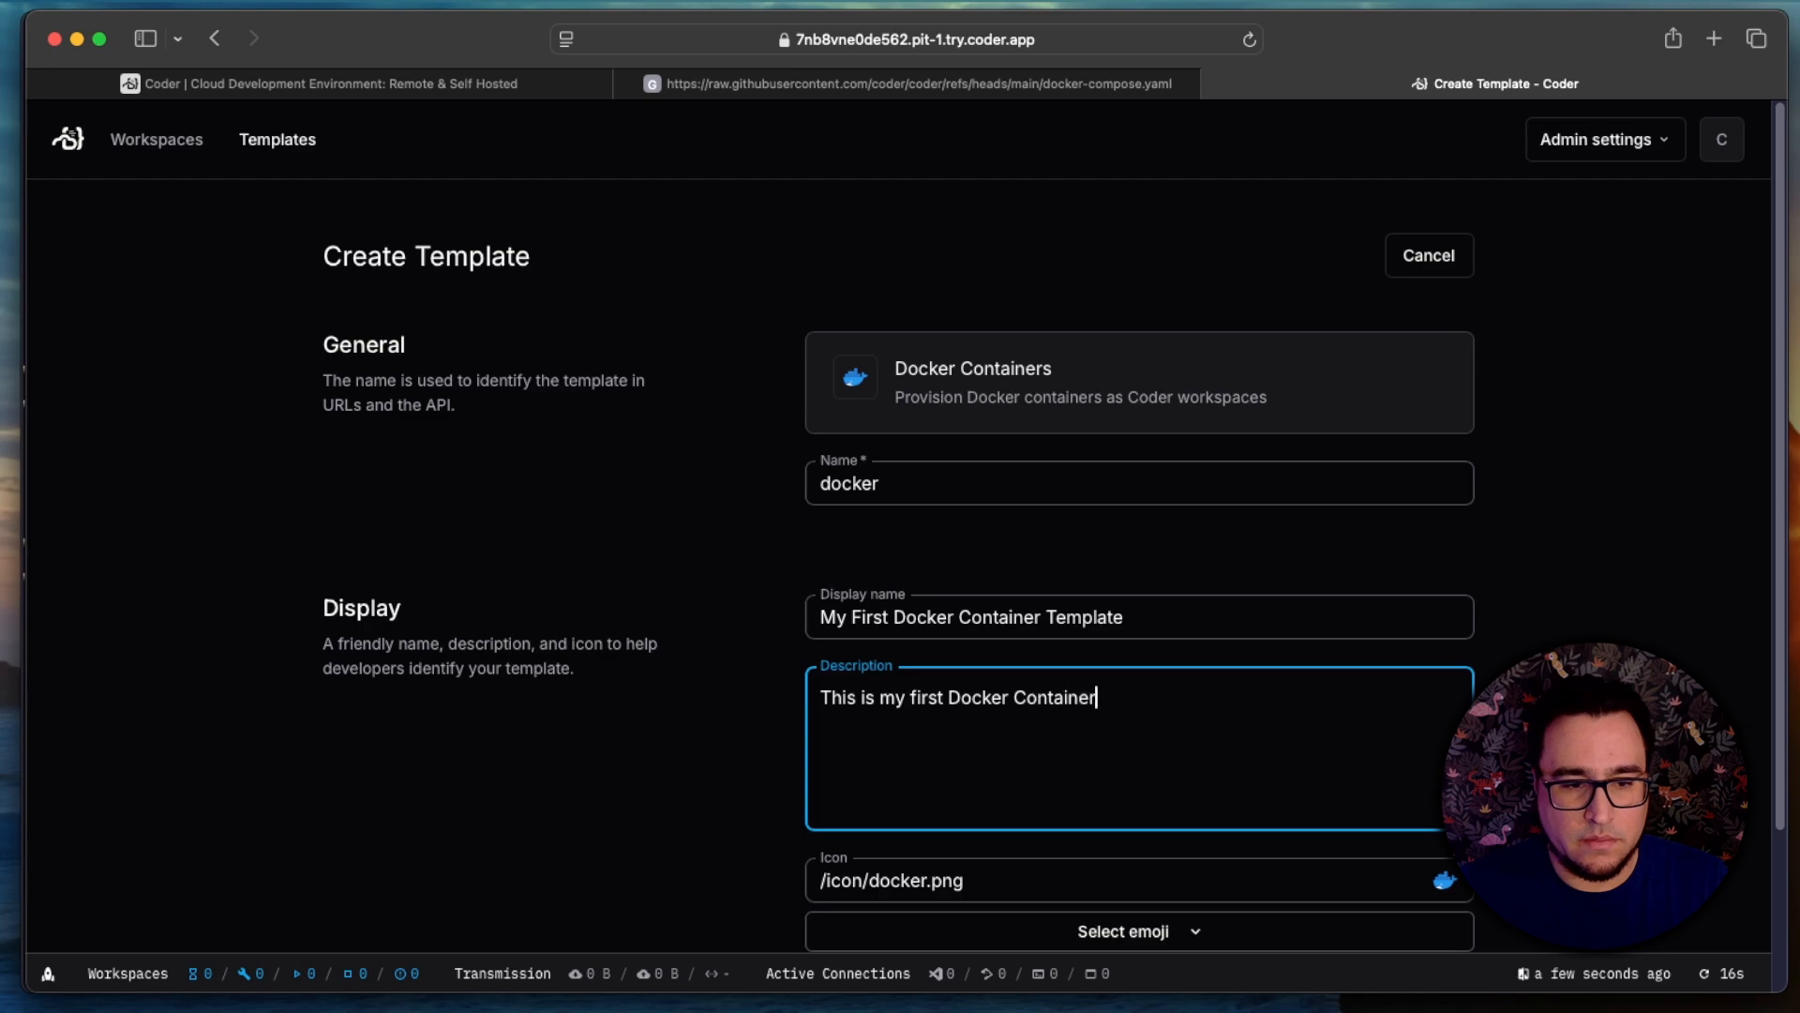
{"action": "type", "text": " template, it uses the def"}
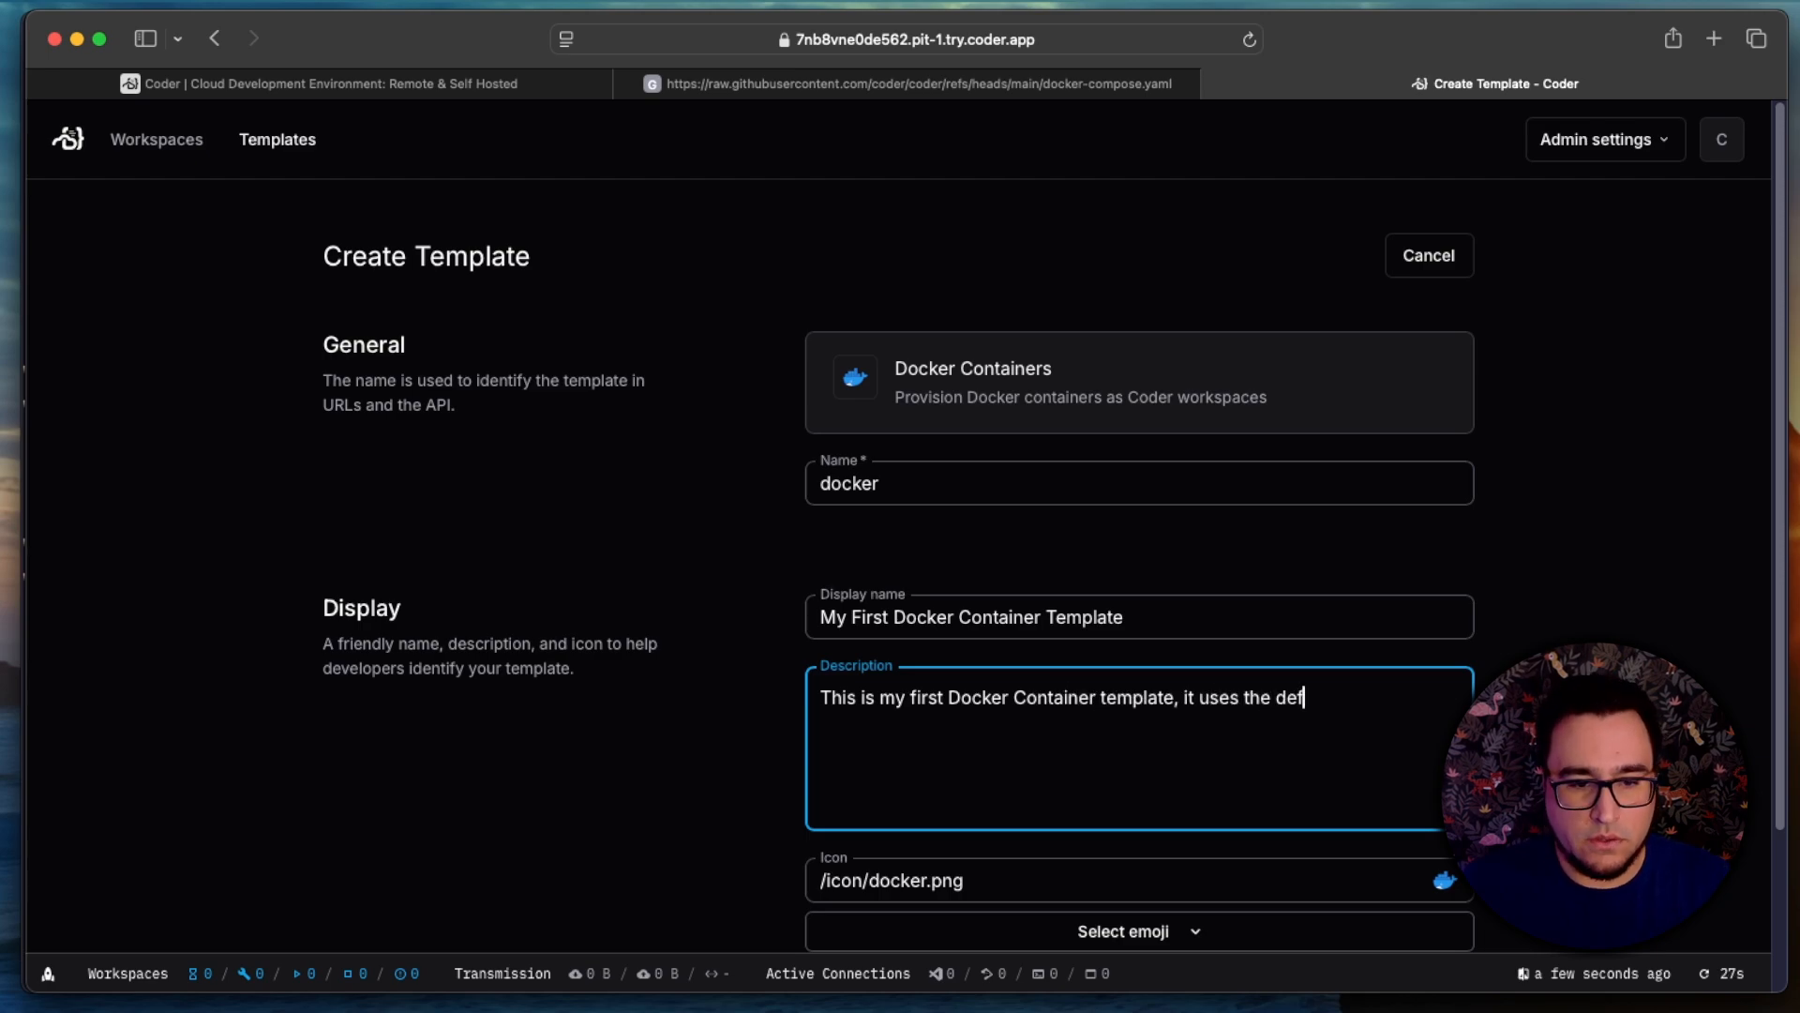
{"action": "type", "text": "ault con"}
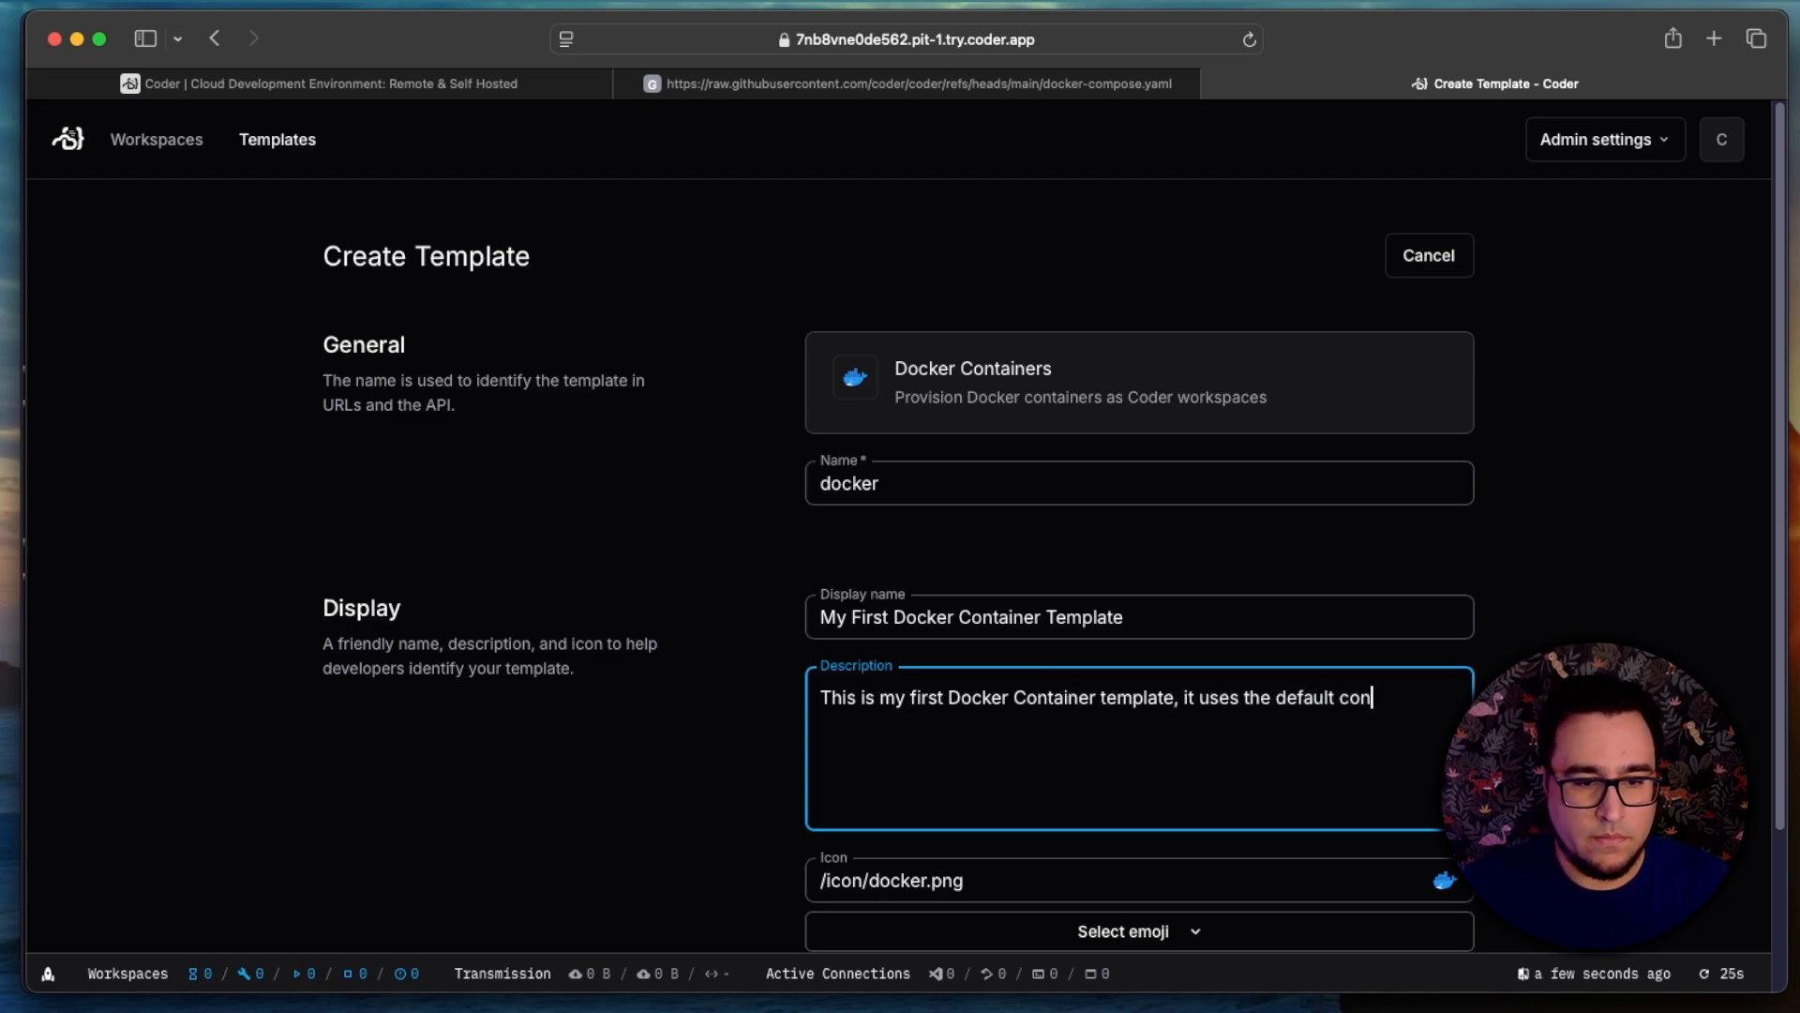
{"action": "type", "text": "figuration"}
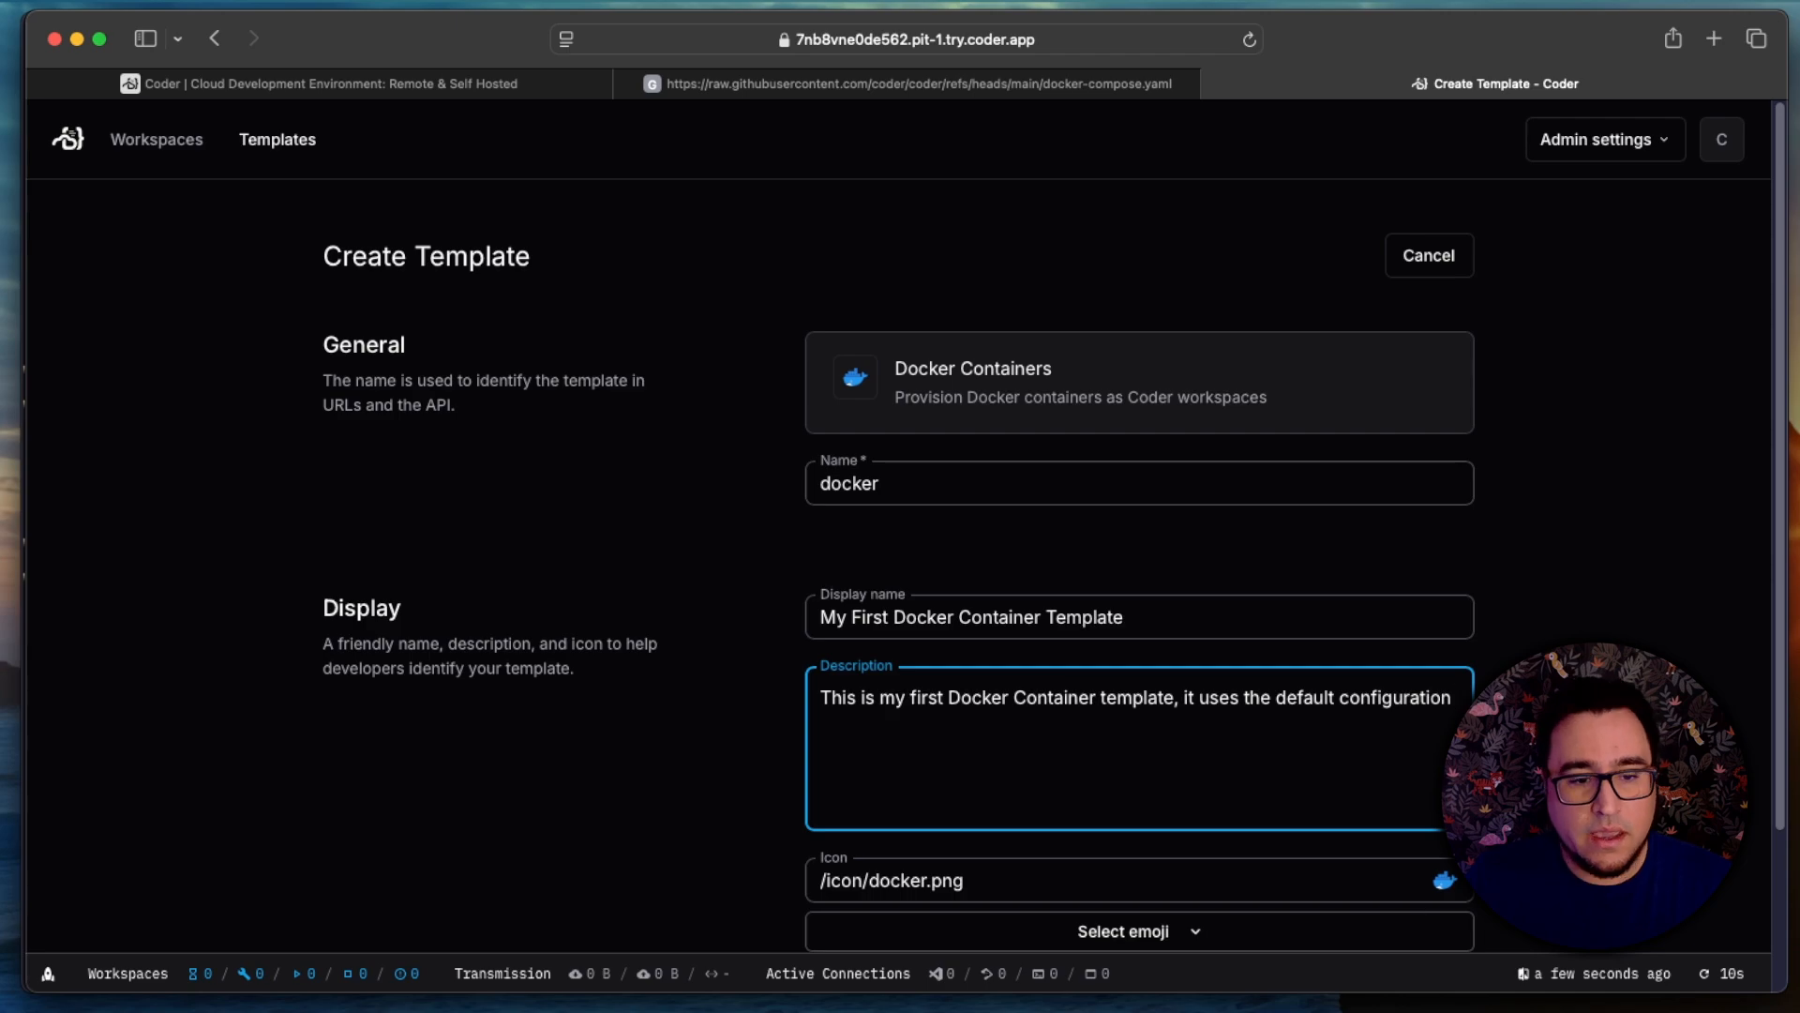
{"action": "scroll", "coordinate": [1561, 872], "scroll_direction": "down", "scroll_amount": 3}
{"action": "left_click", "coordinate": [1428, 877]}
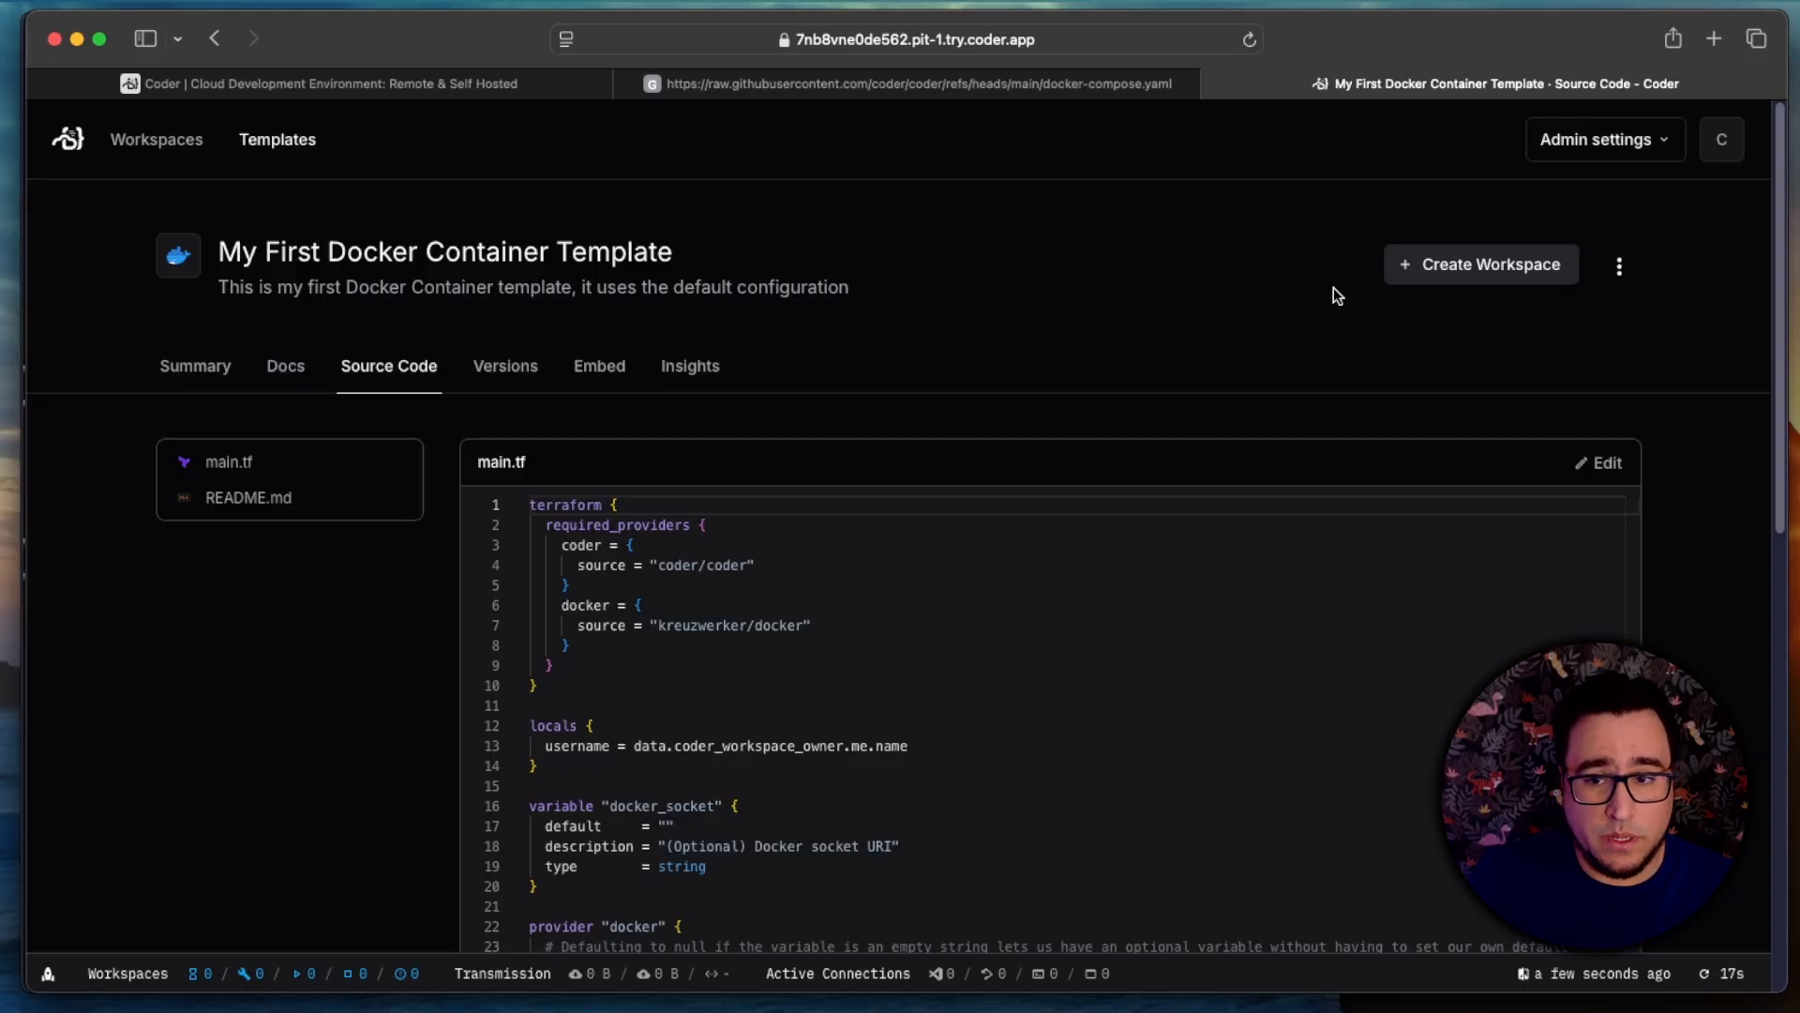
Step: Go to the workspaces overview and start a new workspace from My First Docker Container Template
{"action": "left_click", "coordinate": [185, 142]}
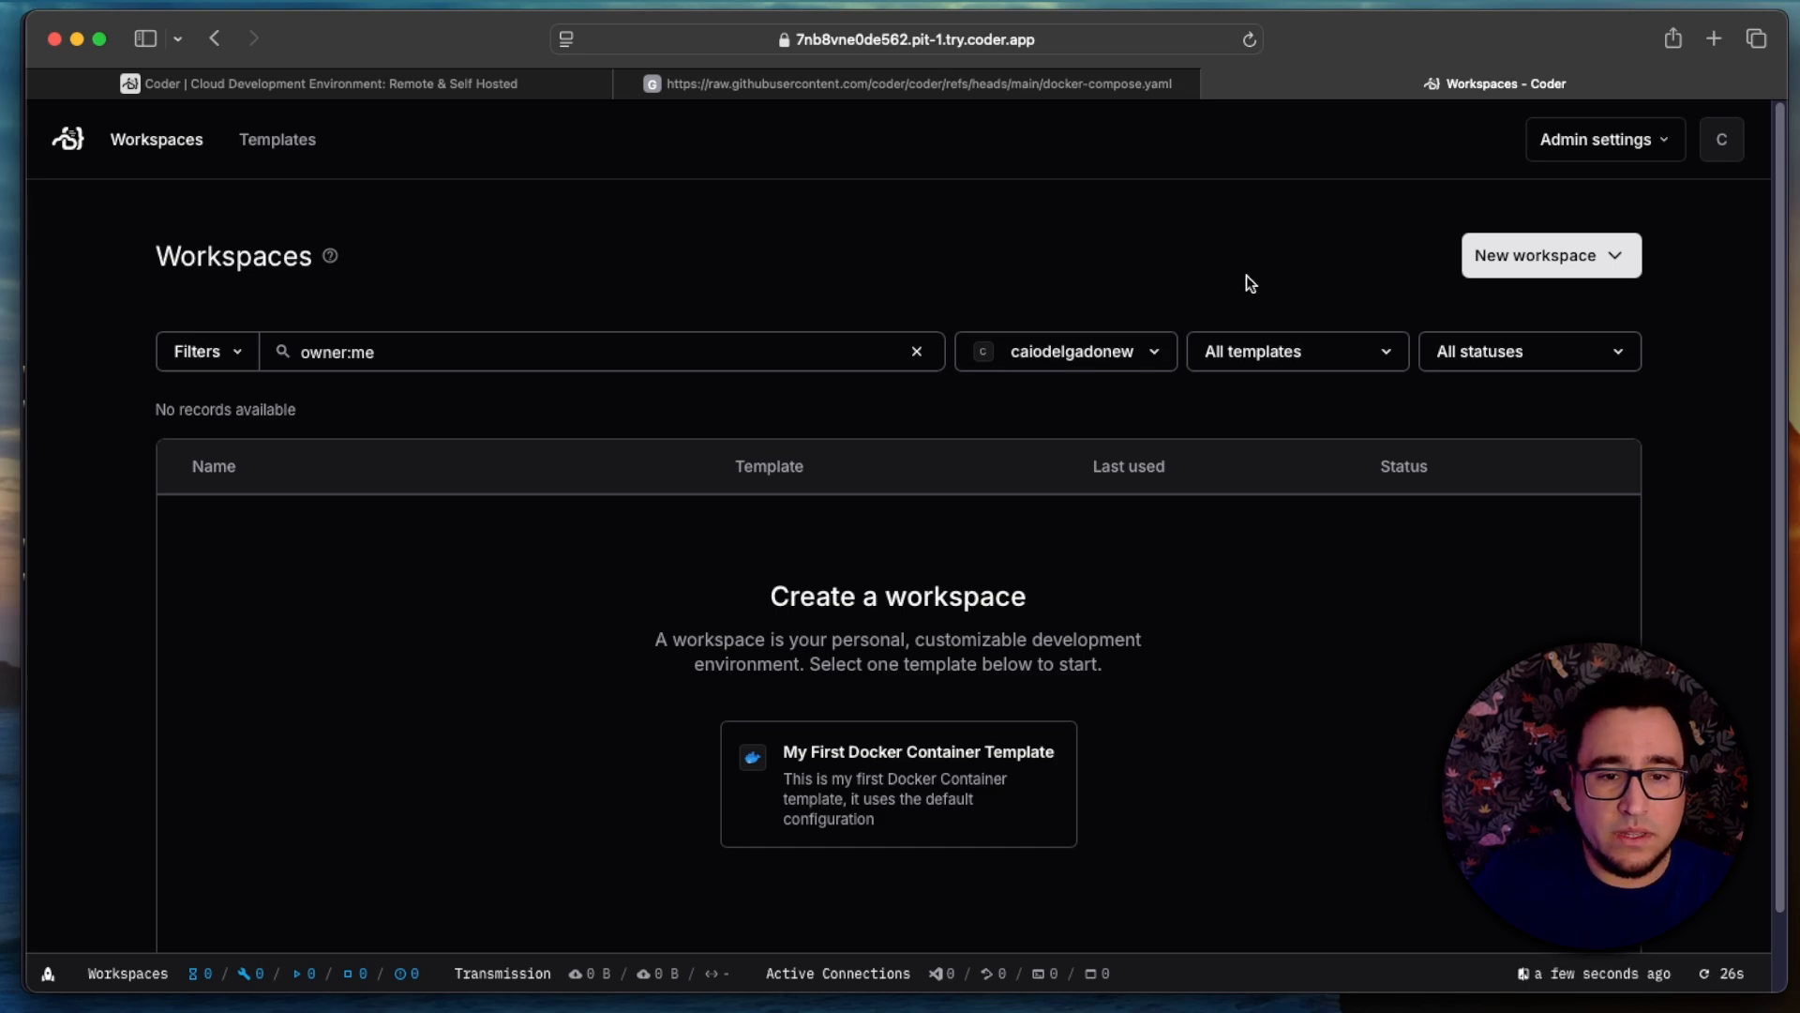
{"action": "left_click", "coordinate": [1523, 260]}
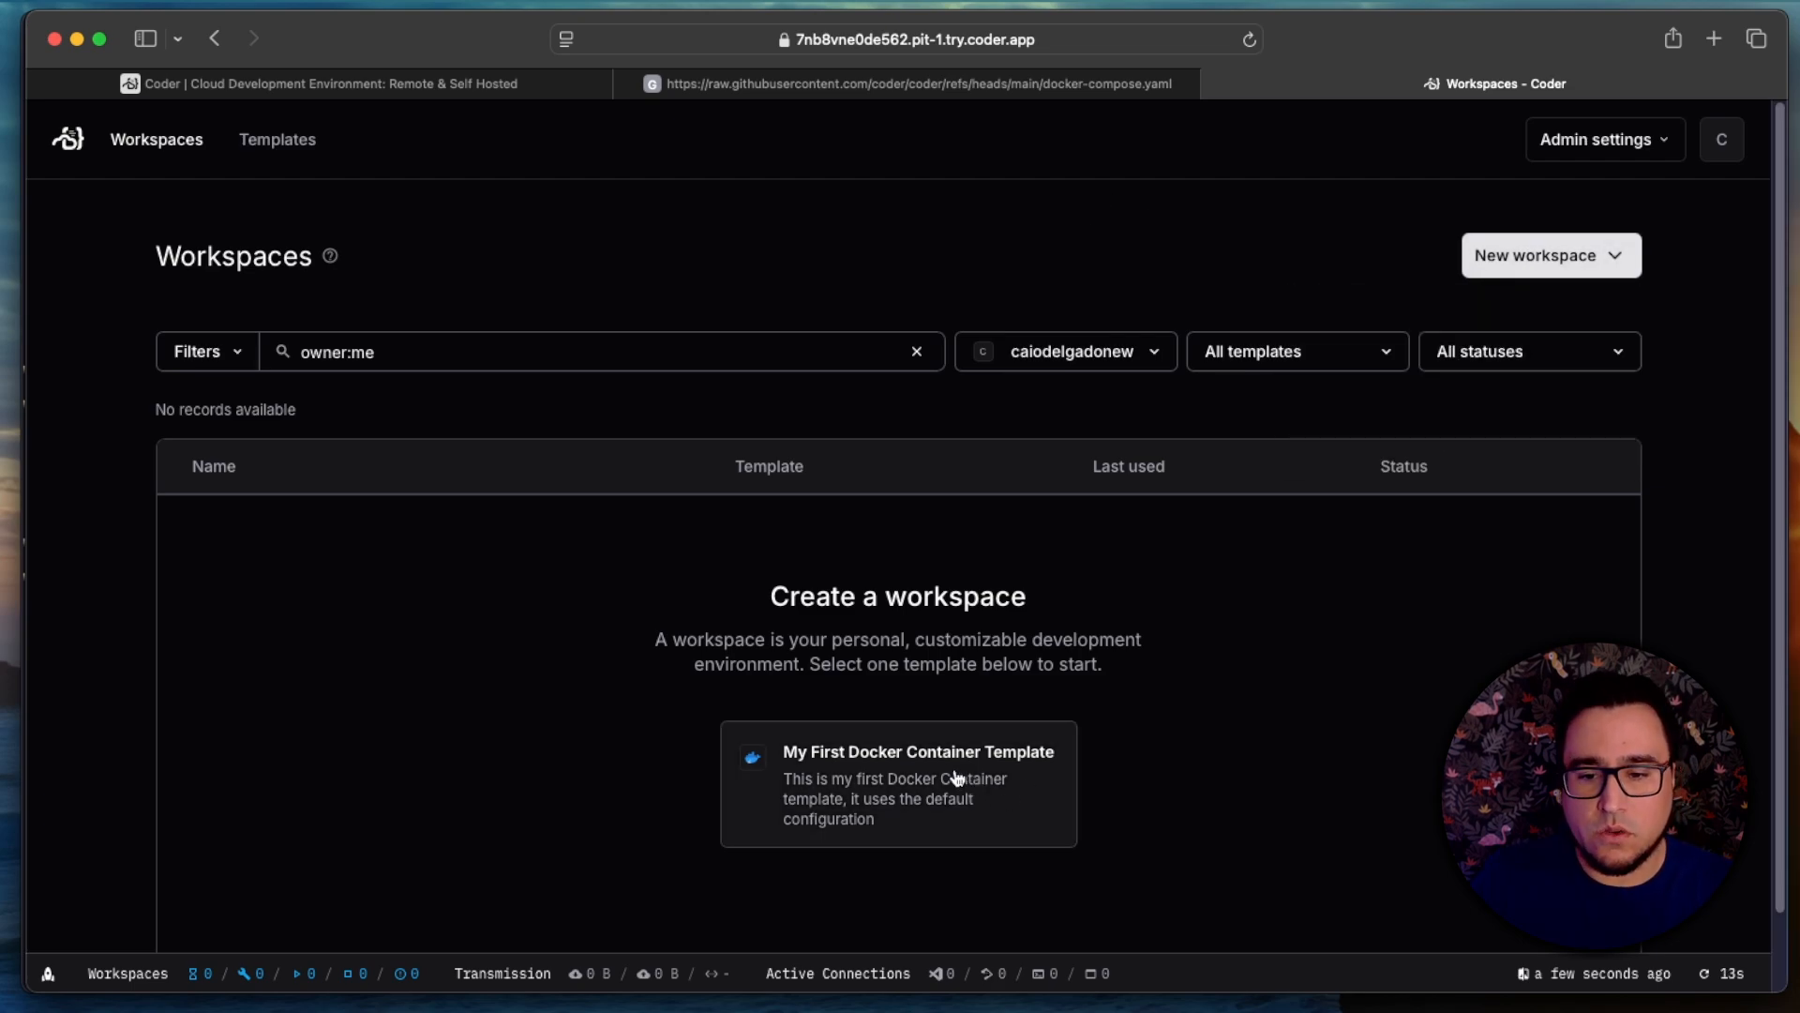
{"action": "left_click", "coordinate": [956, 778]}
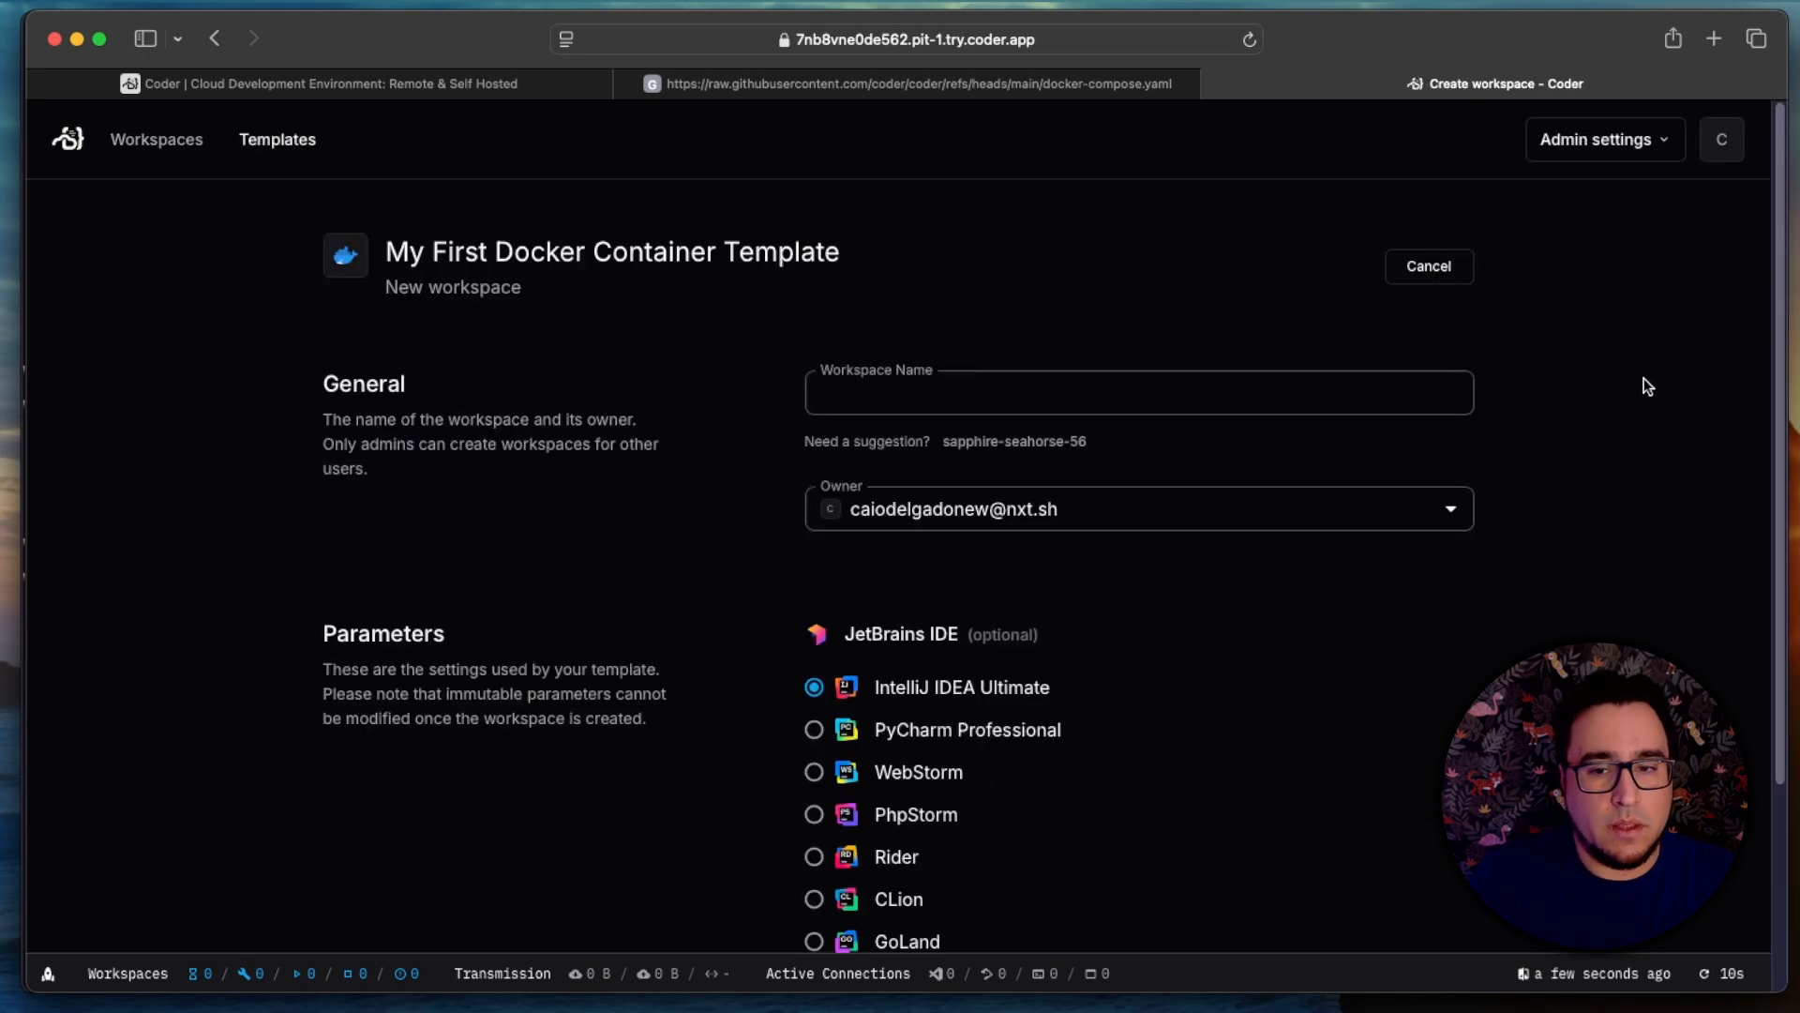
Step: Name the workspace with the owner's first name followed by "-awesome-docker-container" and create it with IntelliJ IDEA Ultimate as the JetBrains IDE
{"action": "left_click", "coordinate": [920, 394]}
{"action": "type", "text": "caio"}
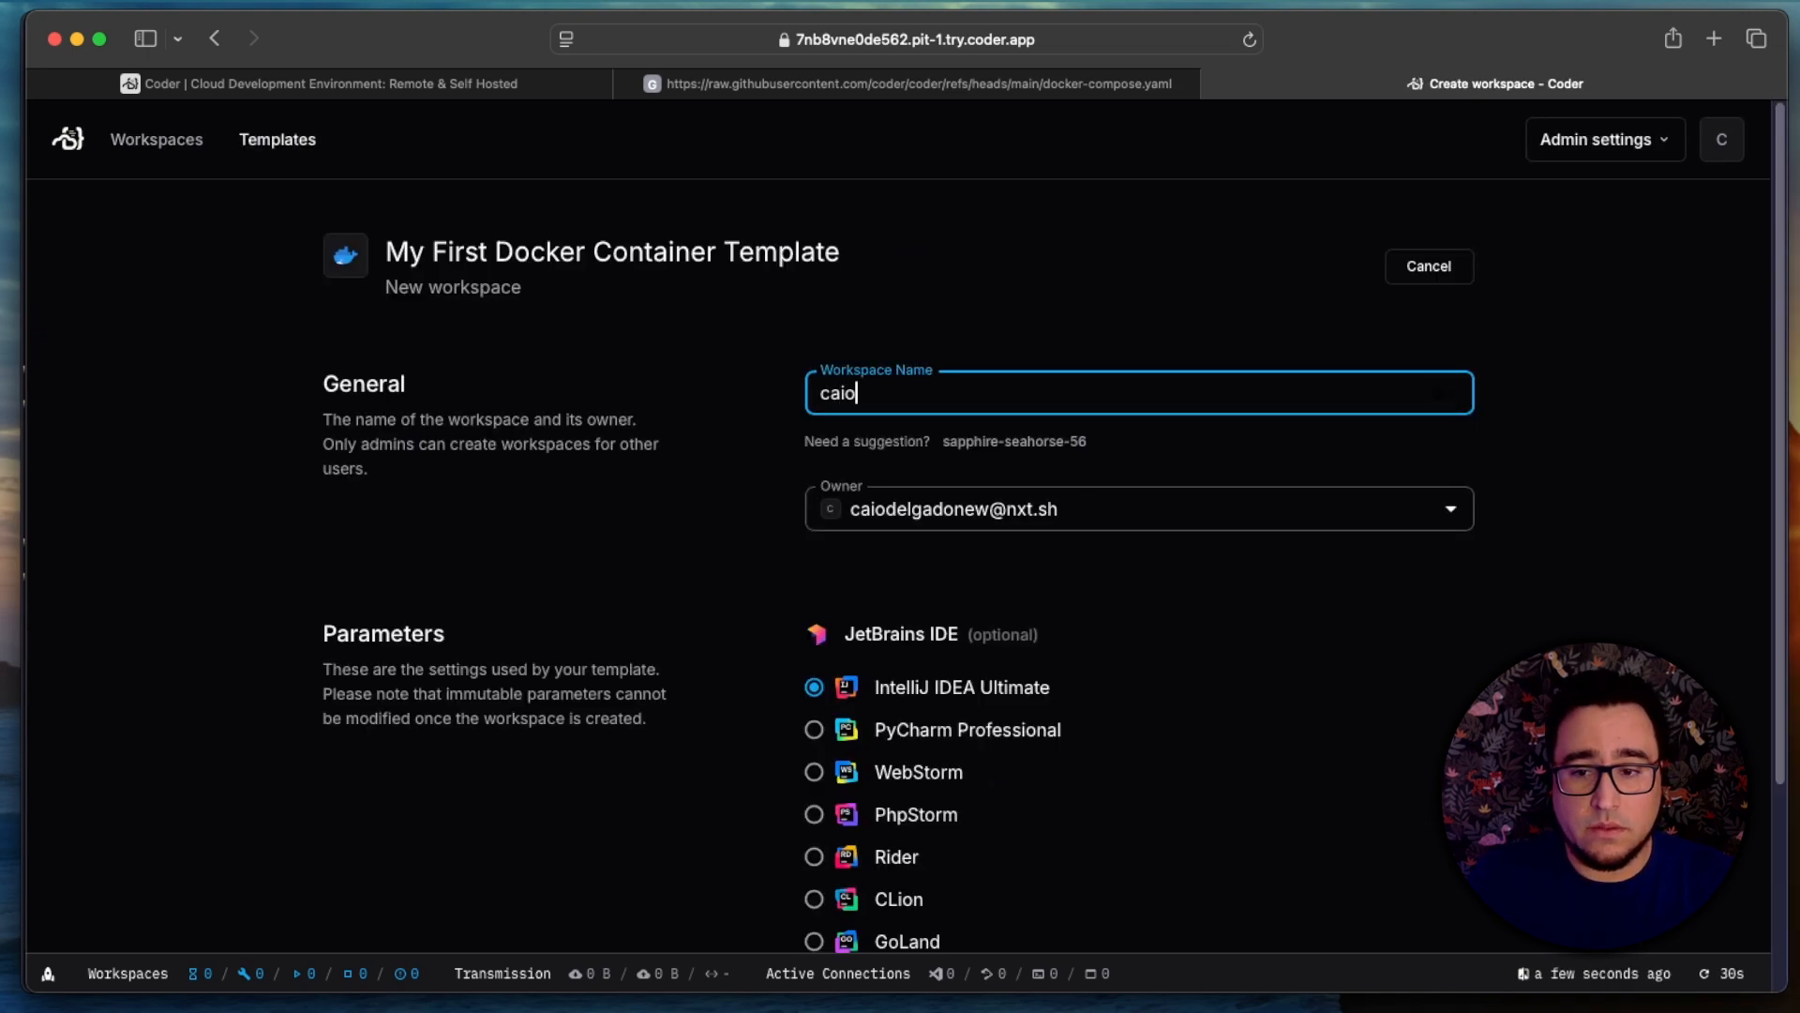
{"action": "type", "text": "-awesome-docker"}
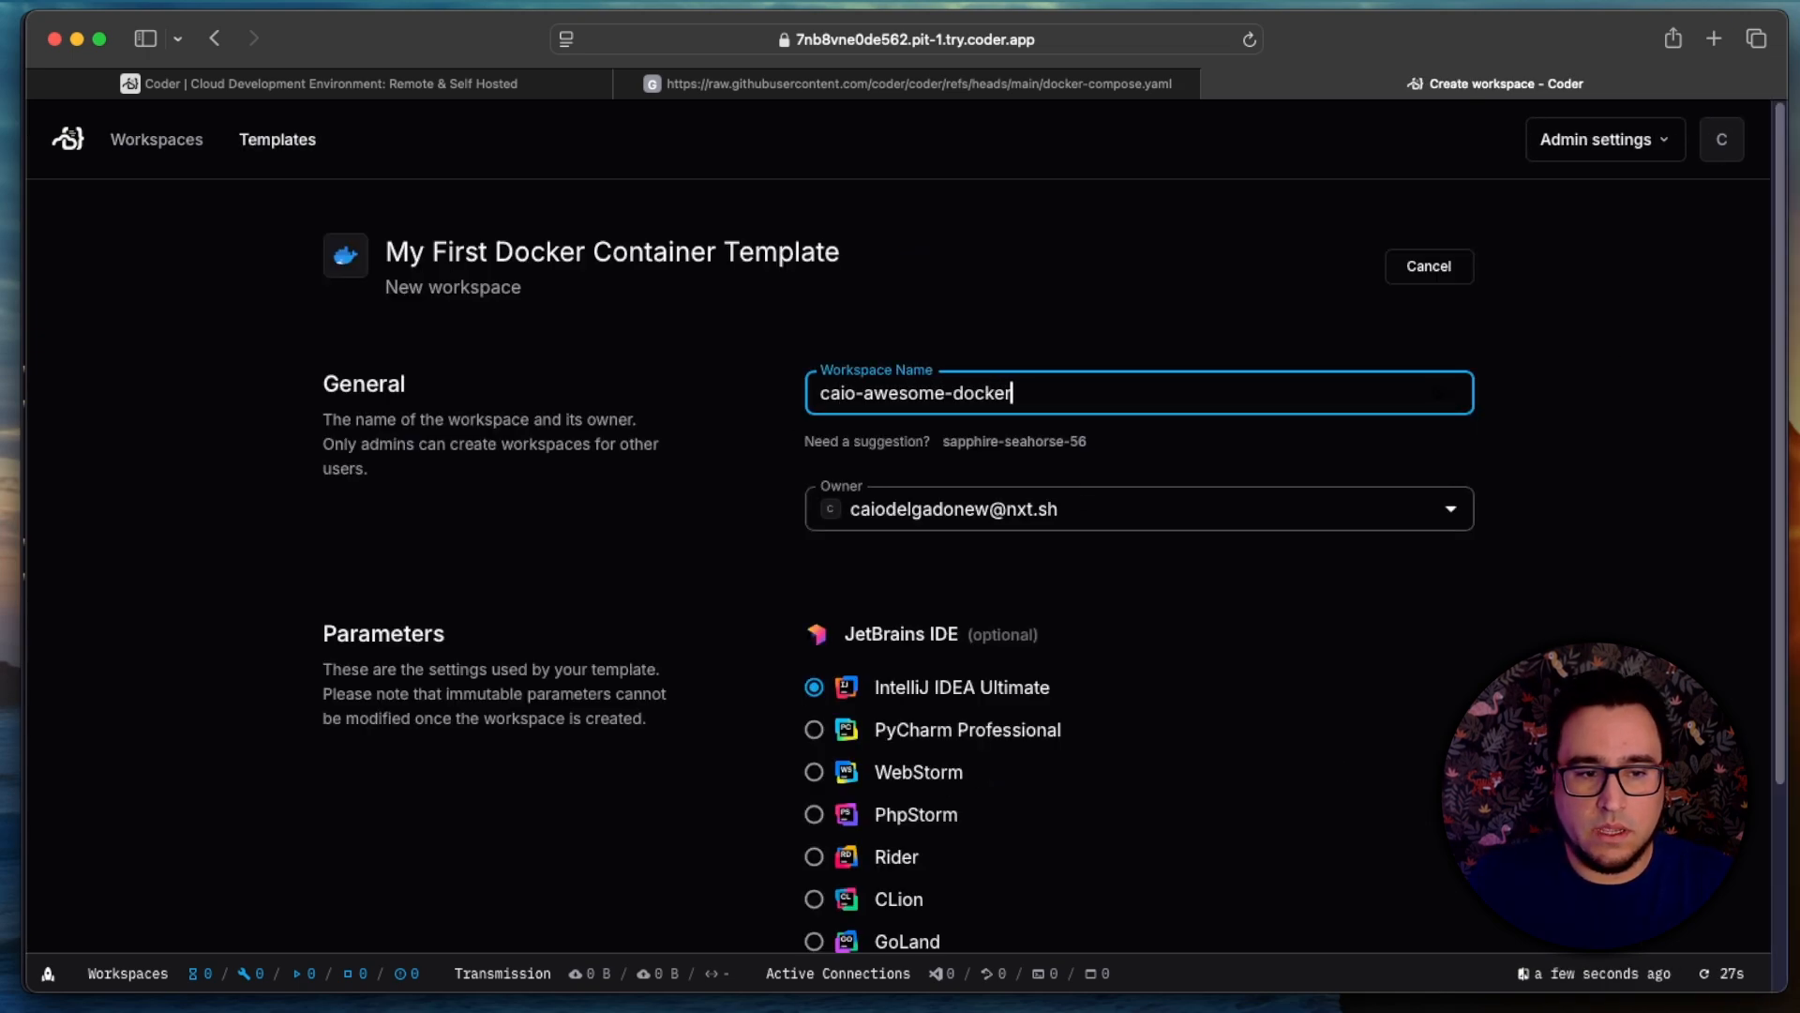
{"action": "type", "text": "-container"}
{"action": "scroll", "coordinate": [1034, 627], "scroll_direction": "down", "scroll_amount": 3}
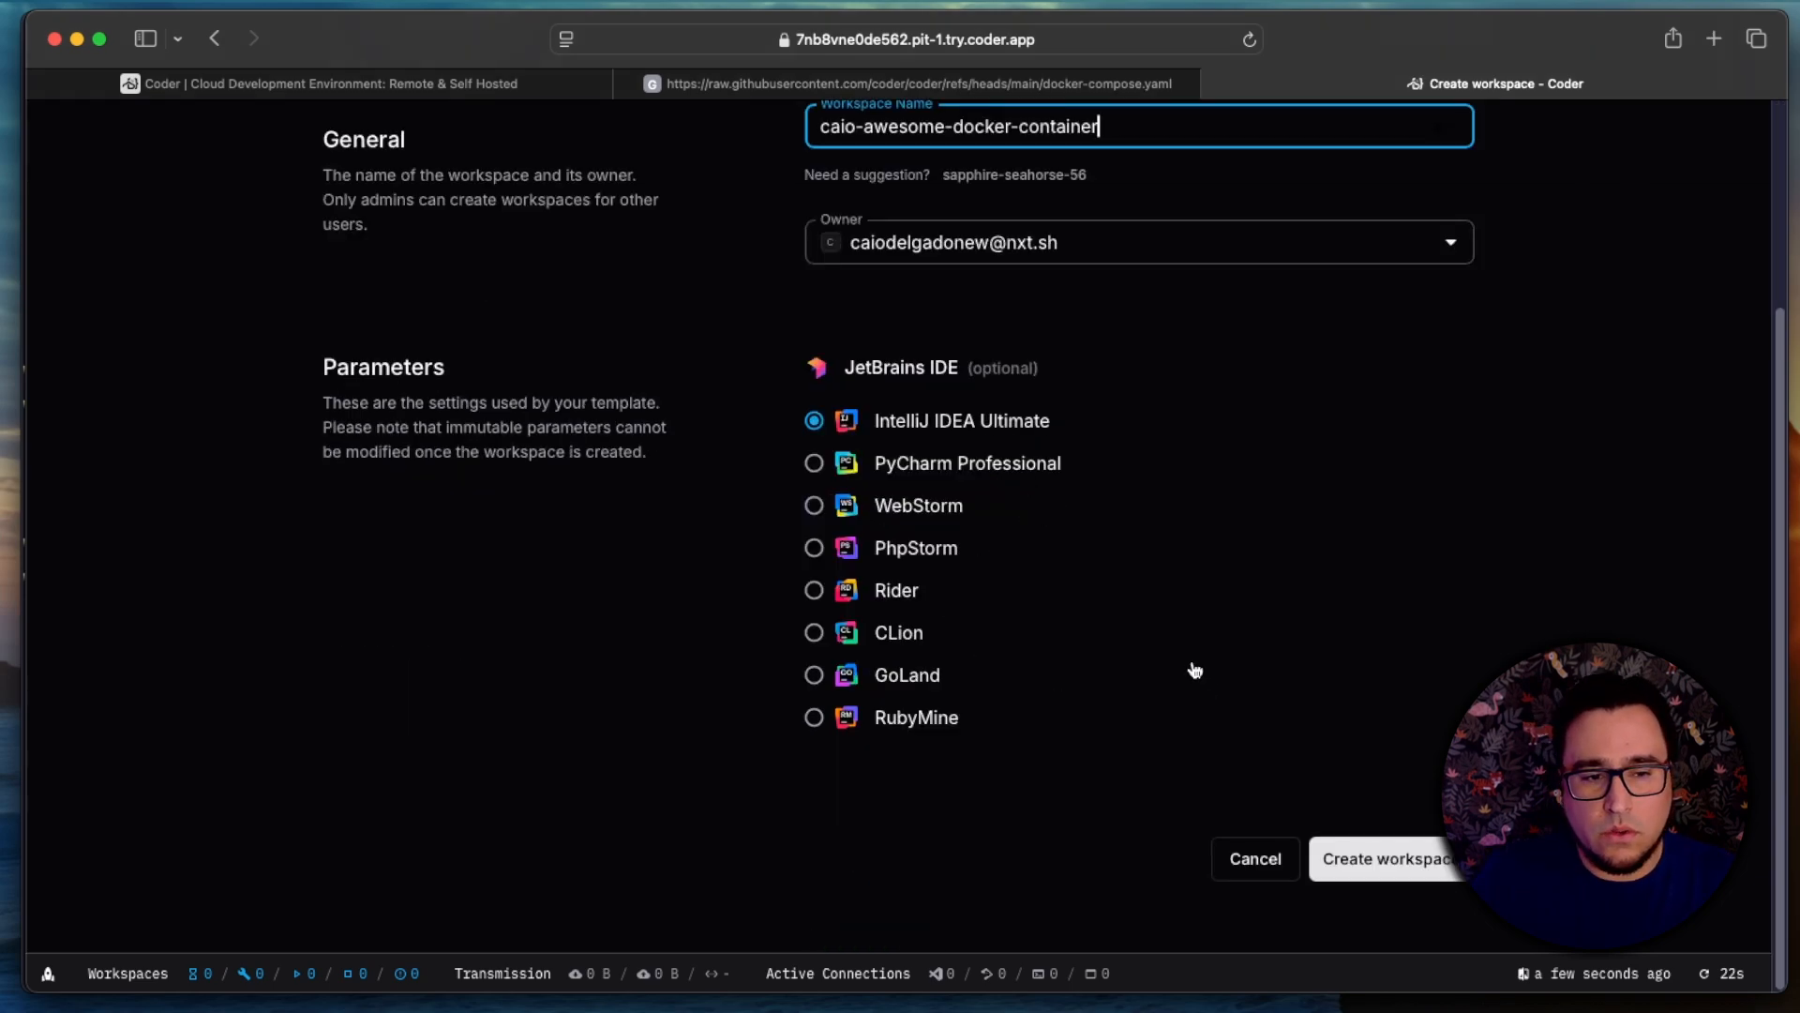
{"action": "left_click", "coordinate": [1424, 860]}
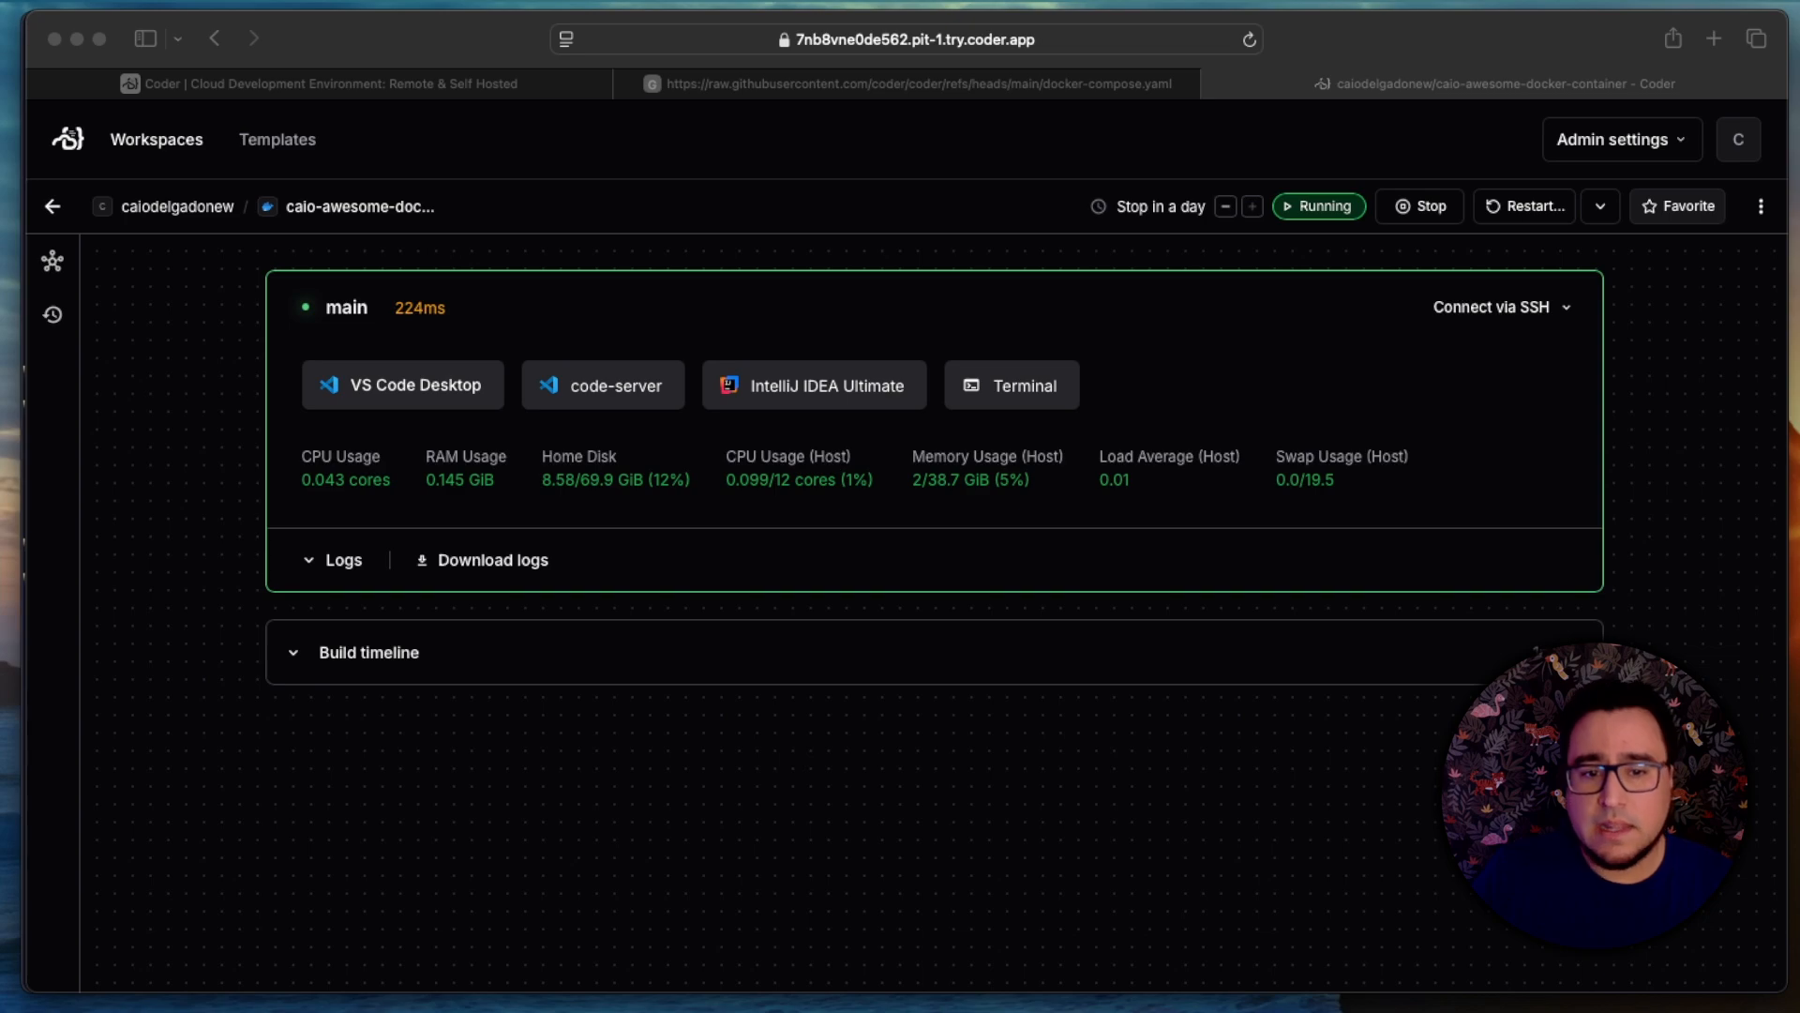
Step: Open the Coder CLI installation docs from the workspace's SSH connection options and copy the Linux/macOS install script command
{"action": "left_click", "coordinate": [1551, 311]}
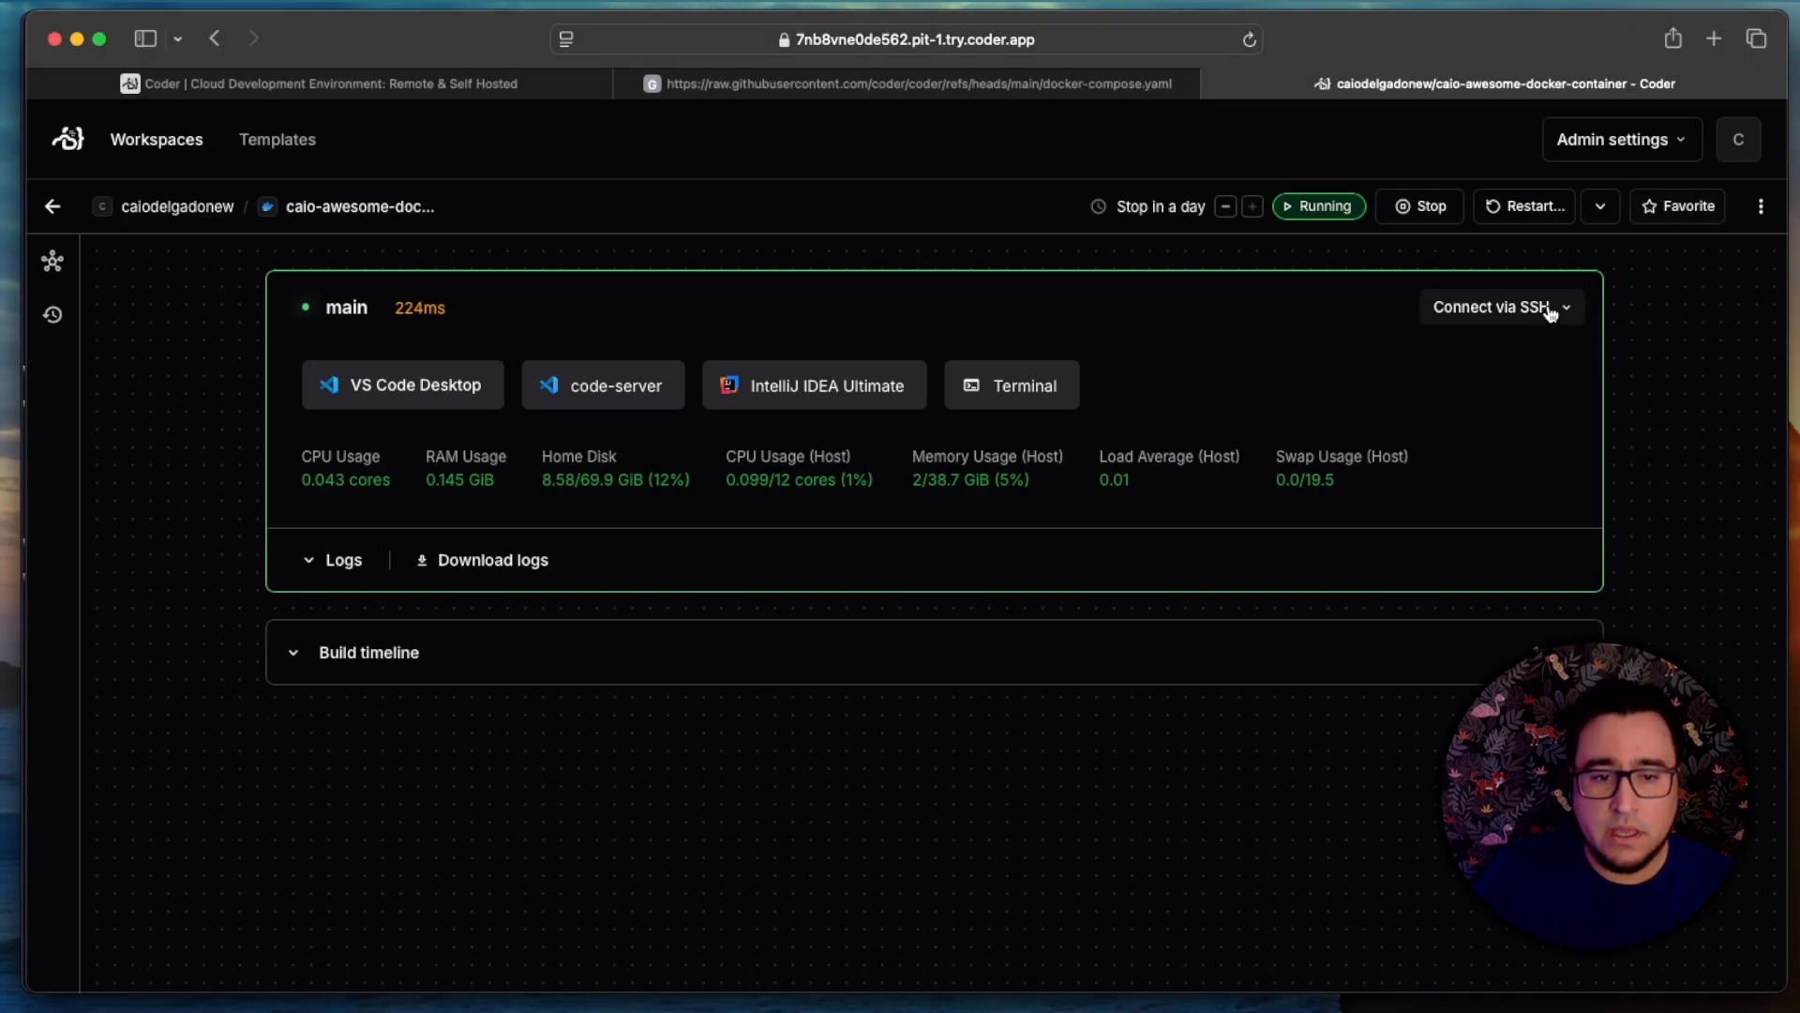
{"action": "left_click", "coordinate": [1551, 310]}
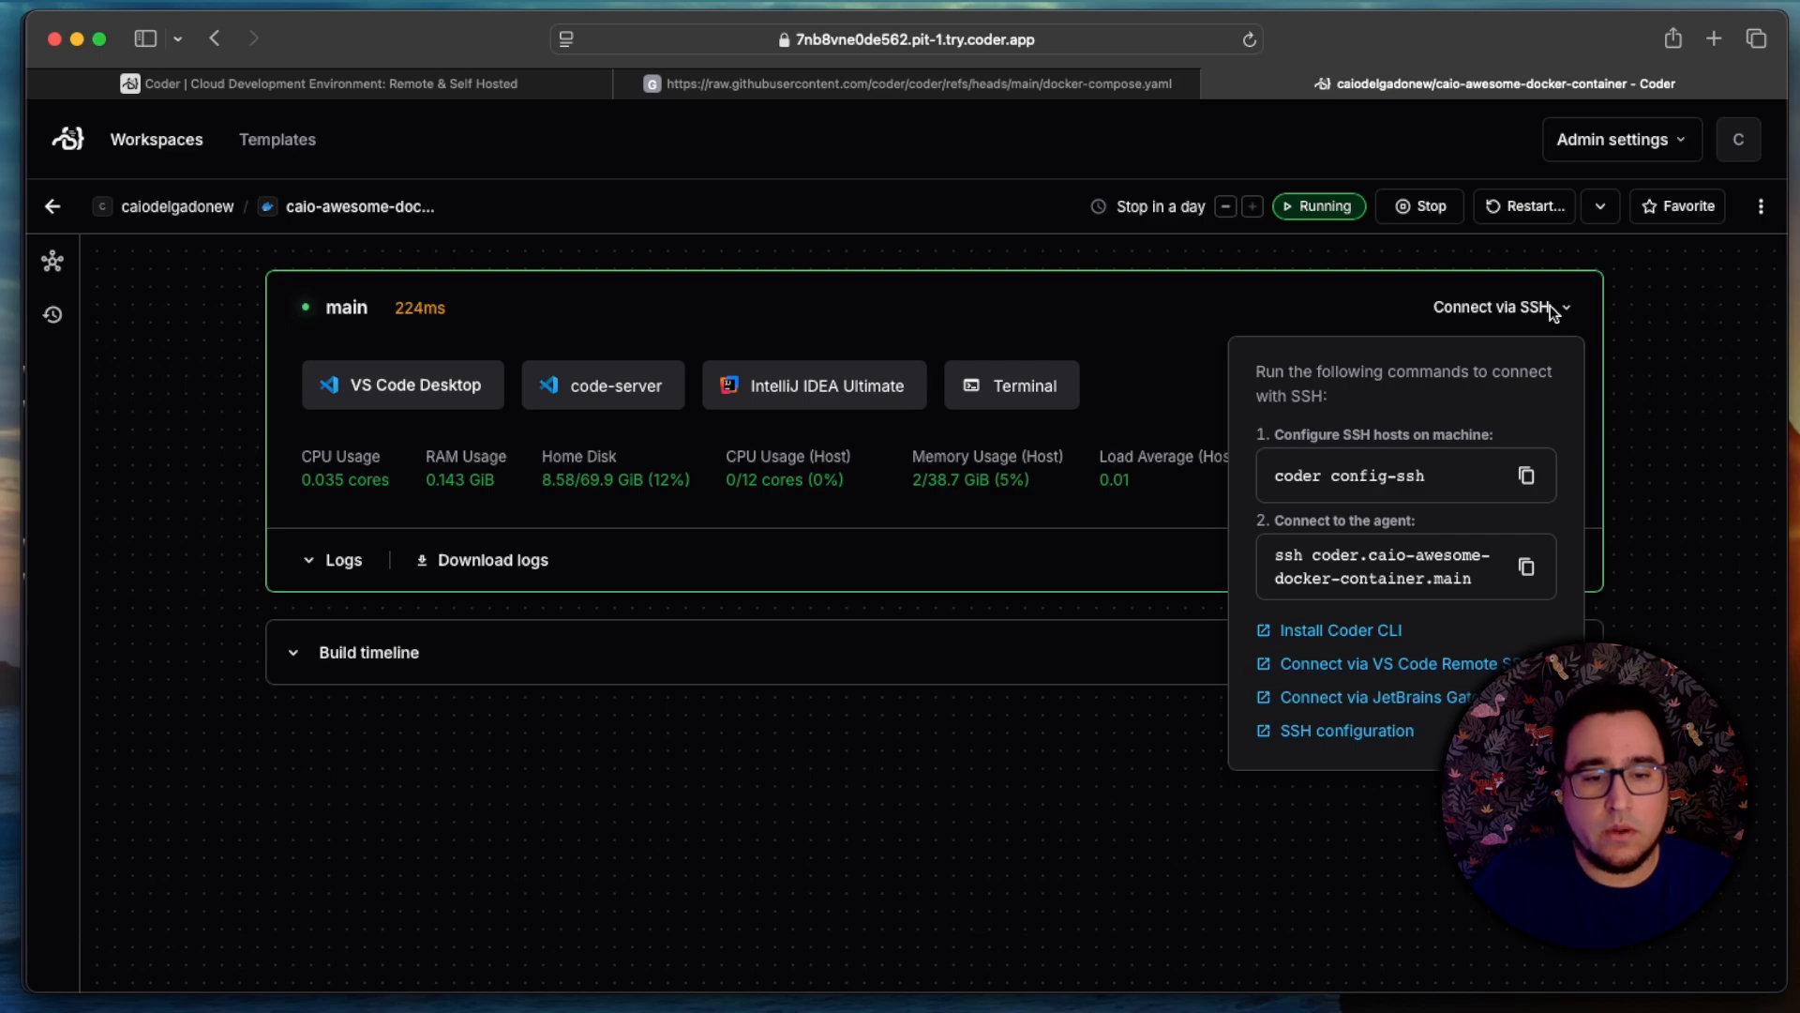
{"action": "left_click", "coordinate": [1375, 642]}
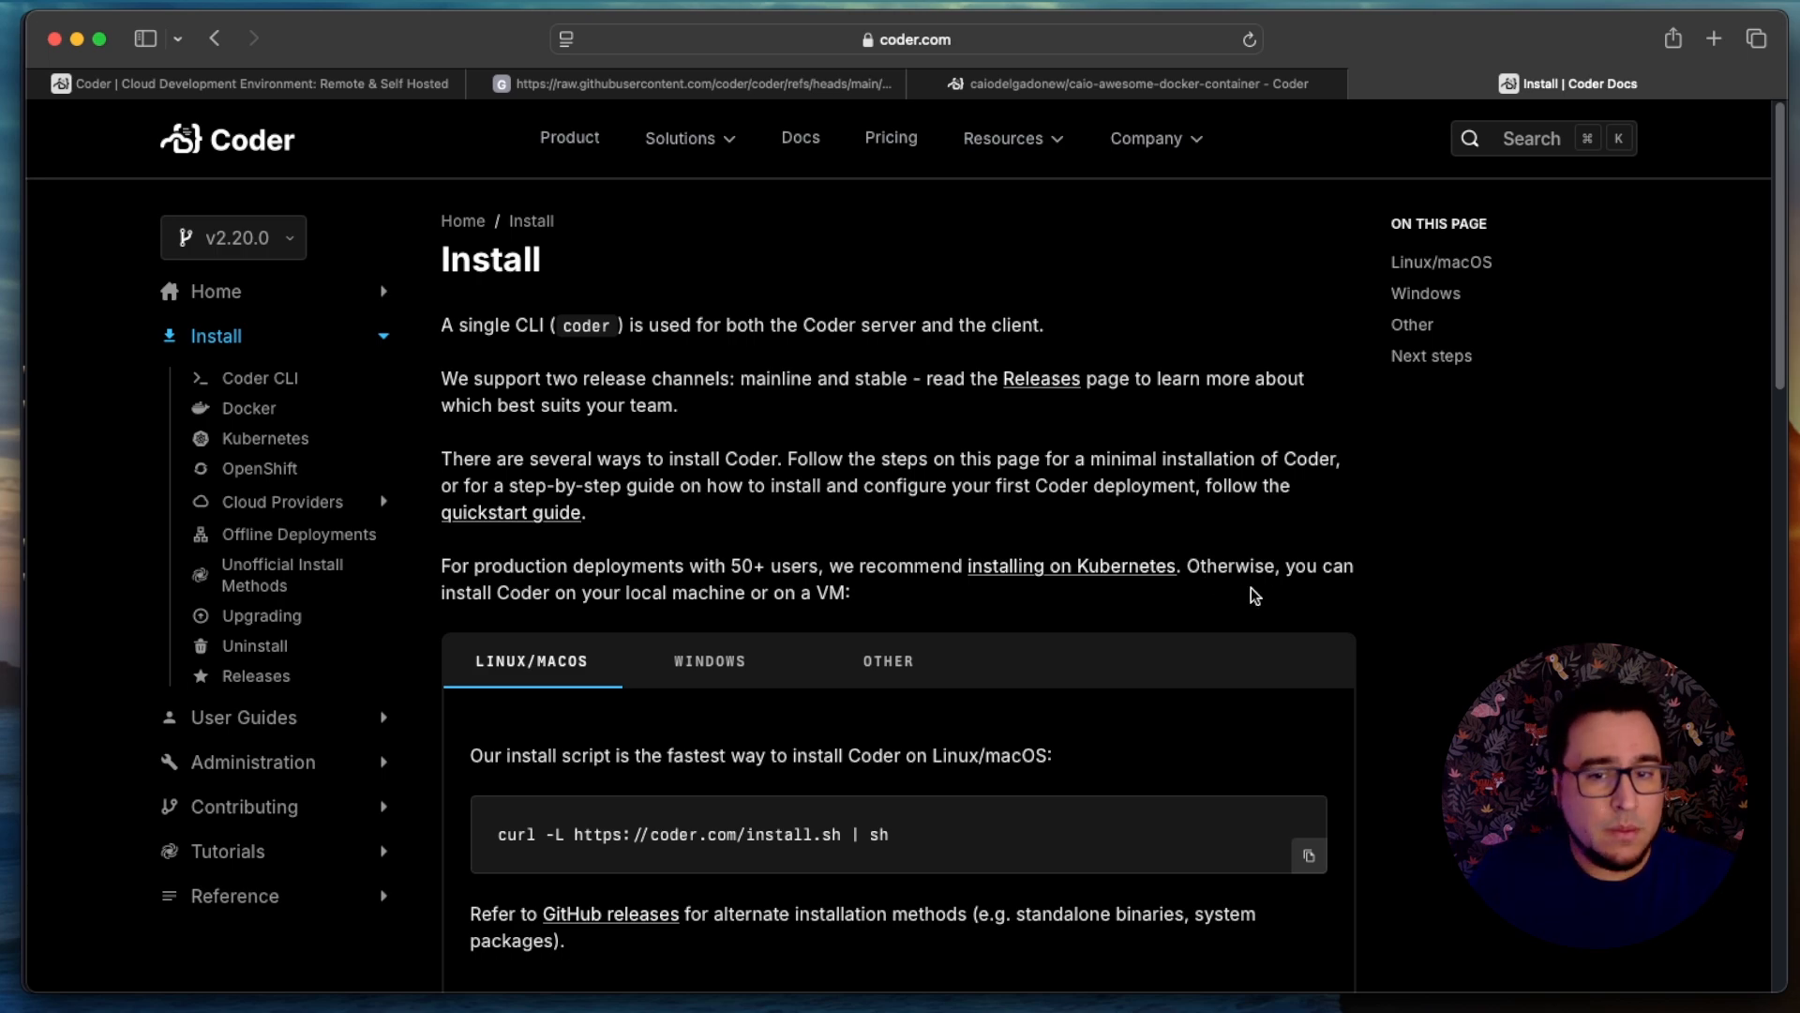
{"action": "scroll", "coordinate": [1219, 610], "scroll_direction": "down", "scroll_amount": 1}
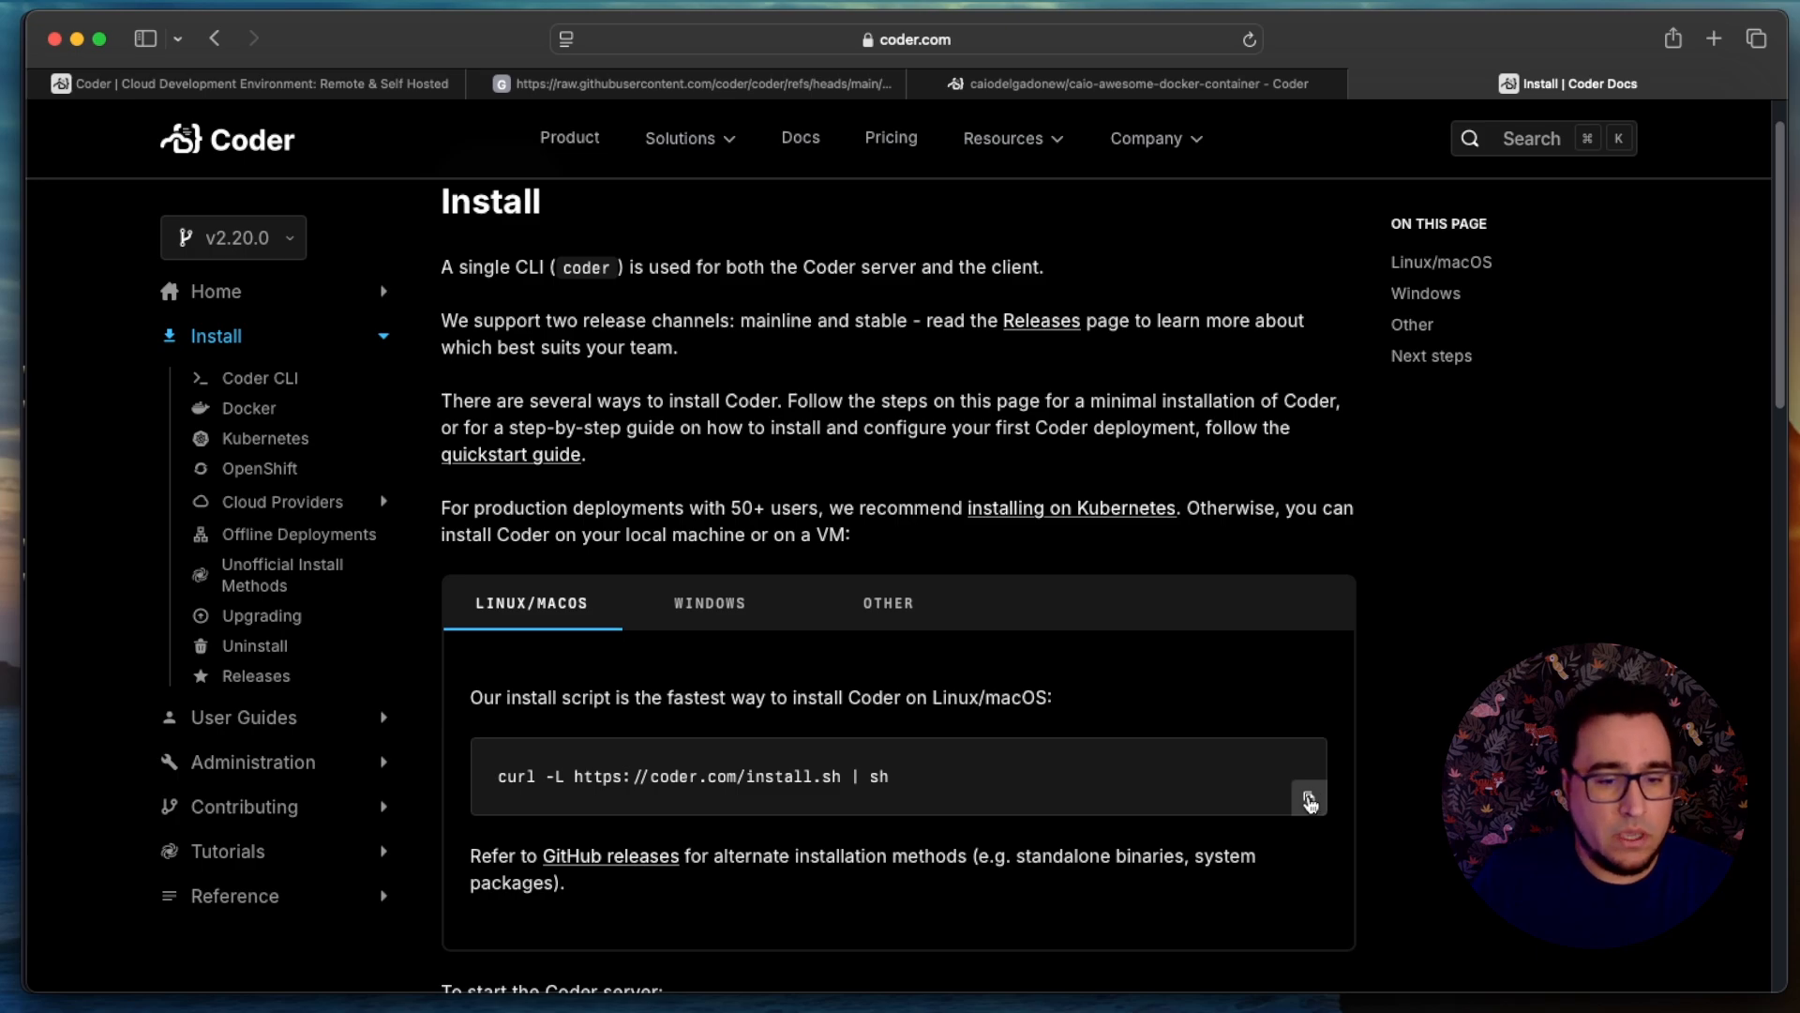
{"action": "left_click", "coordinate": [1310, 801]}
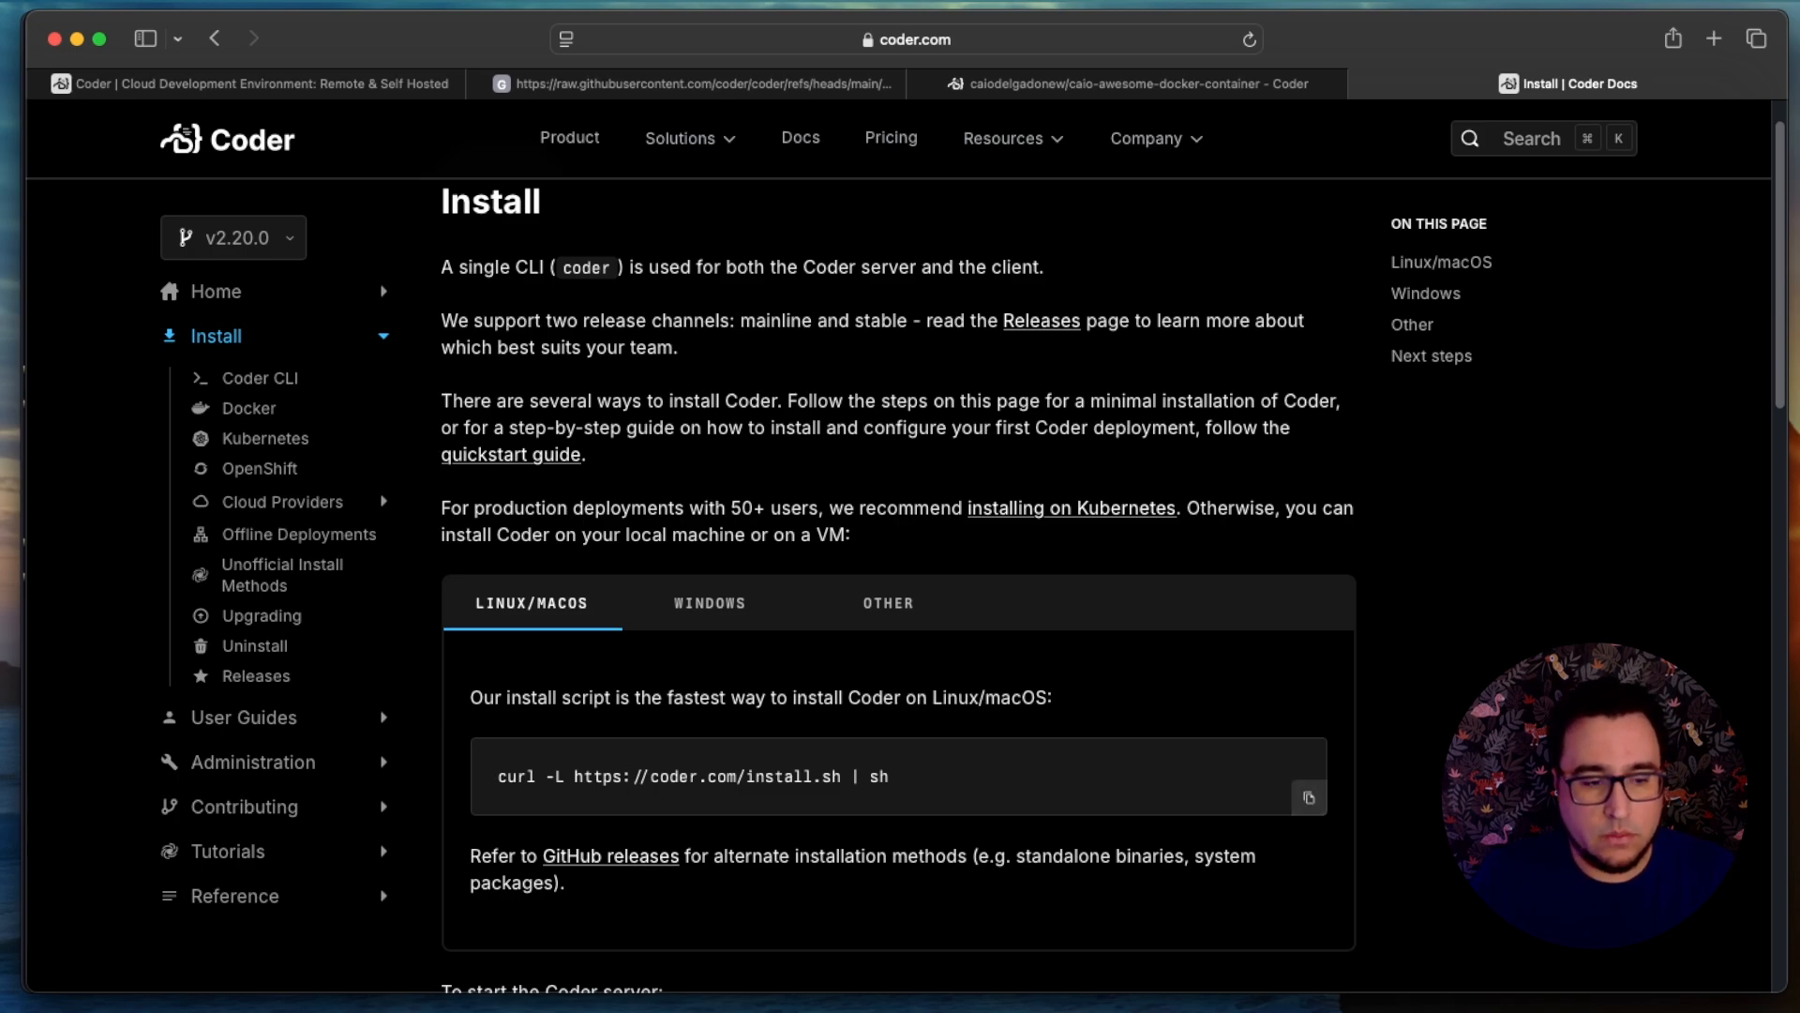
{"action": "key", "text": "super+Tab"}
{"action": "key", "text": "super+v"}
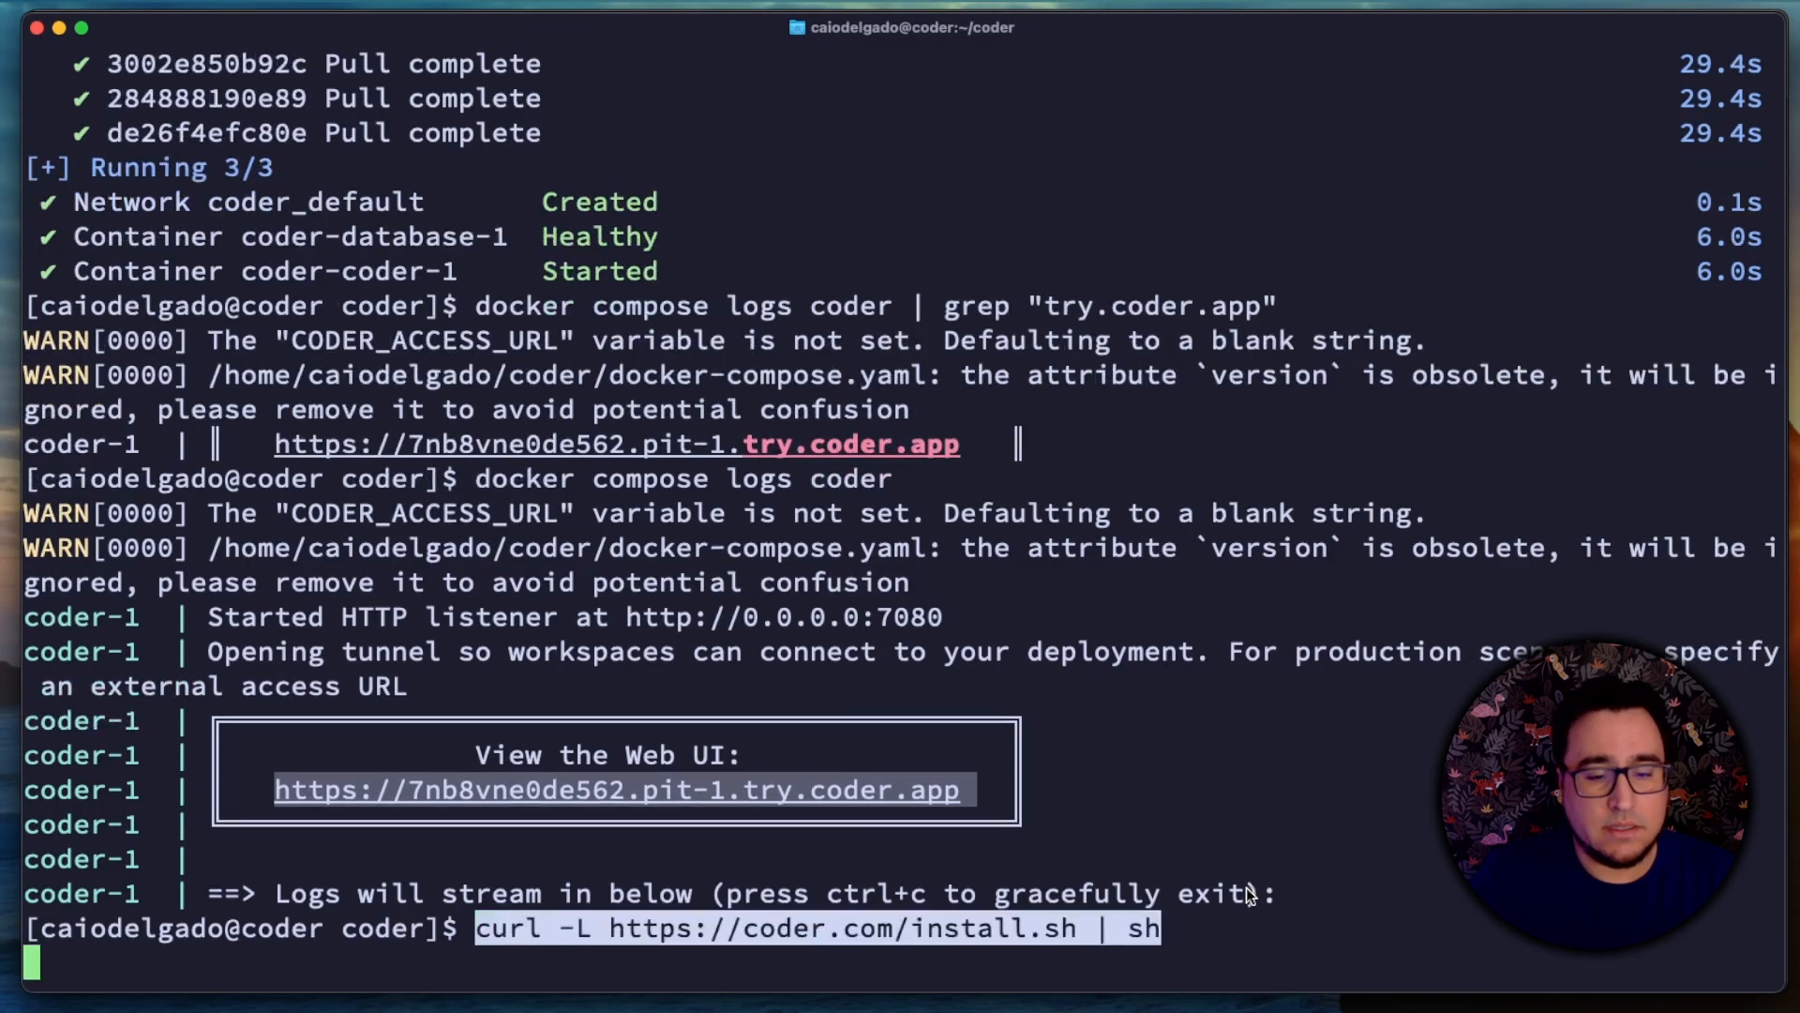
{"action": "key", "text": "Return"}
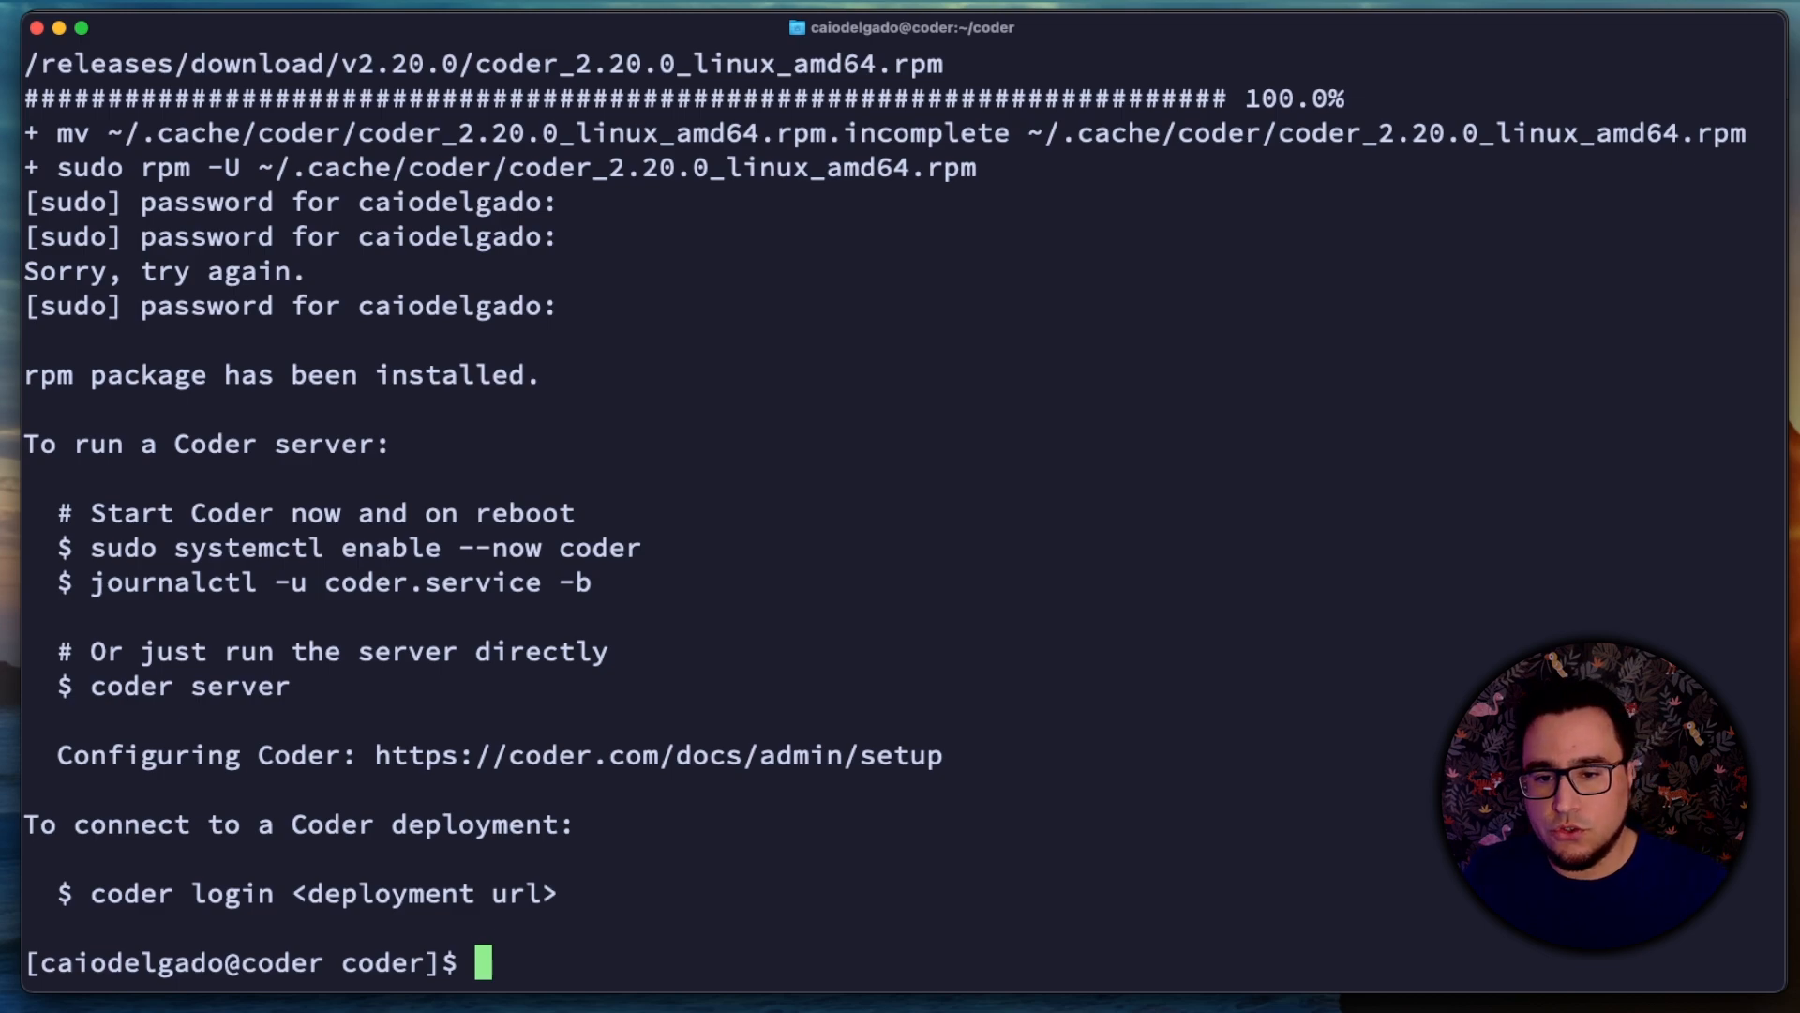
Step: Run docker compose logs coder | grep "try.coder.app" and select the deployment URL in its output
{"action": "type", "text": "docker compose logs coder | grep \"try.coder.app\""}
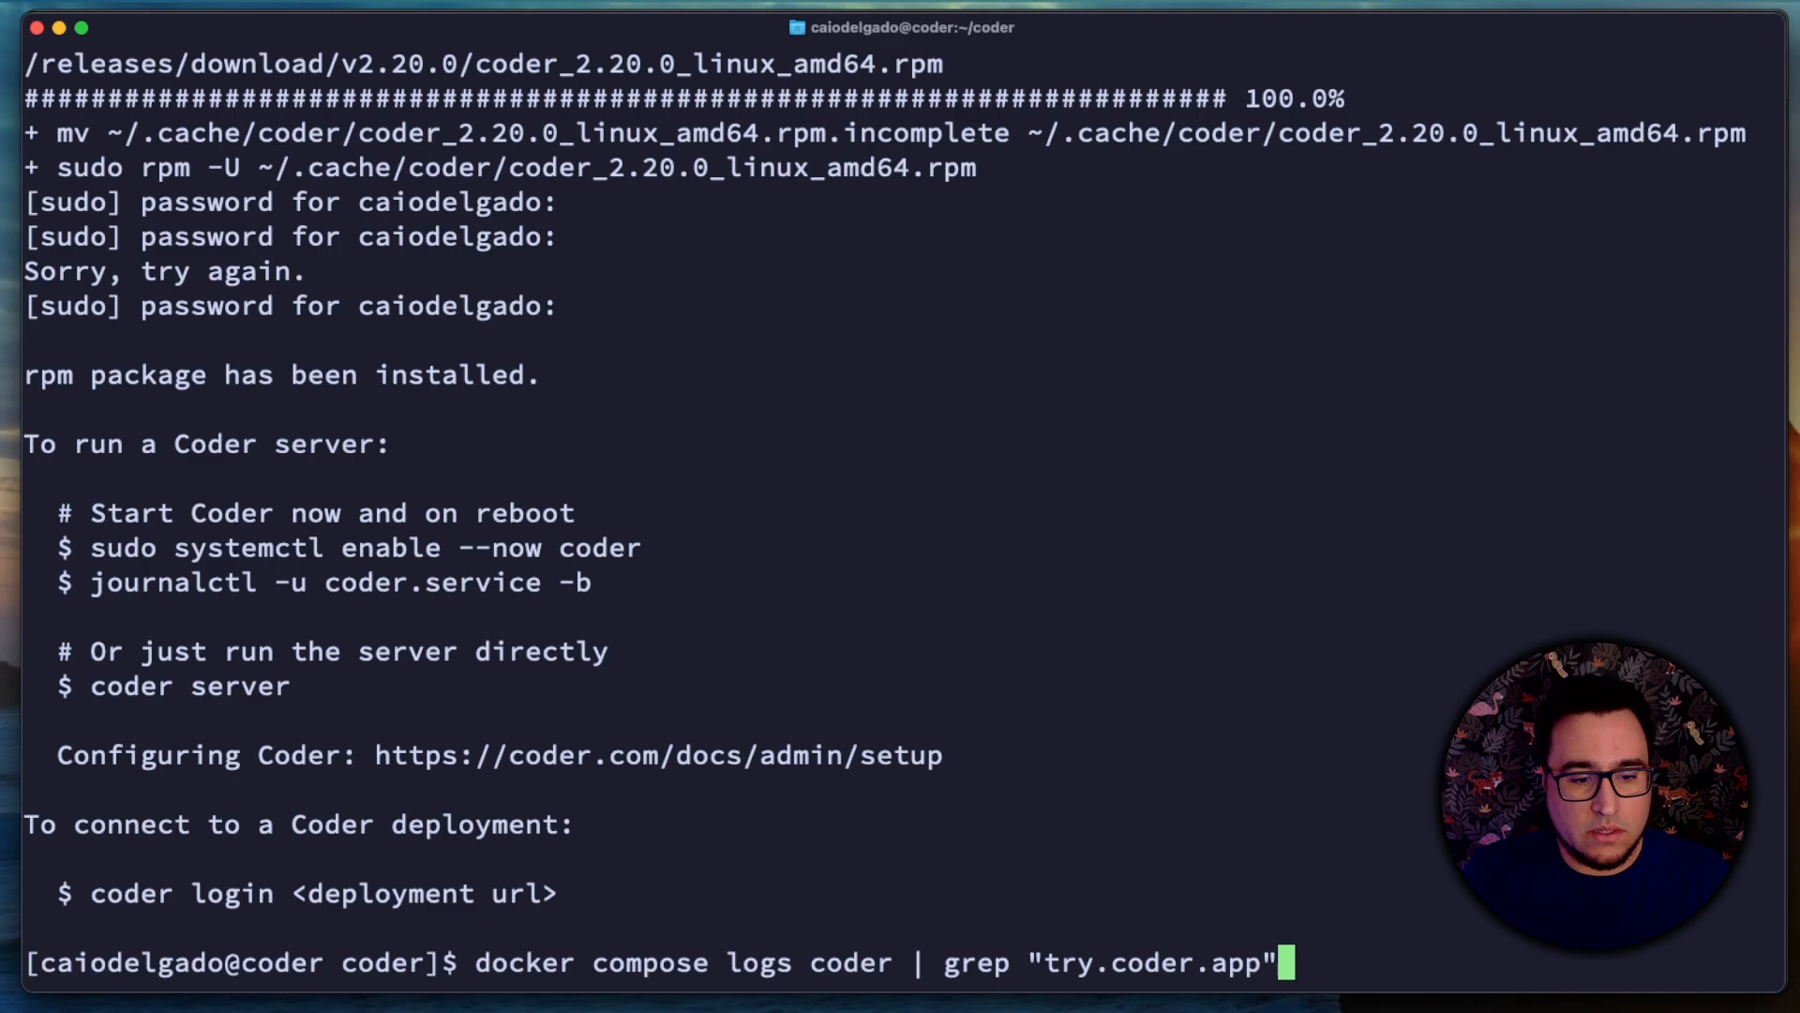
{"action": "key", "text": "Return"}
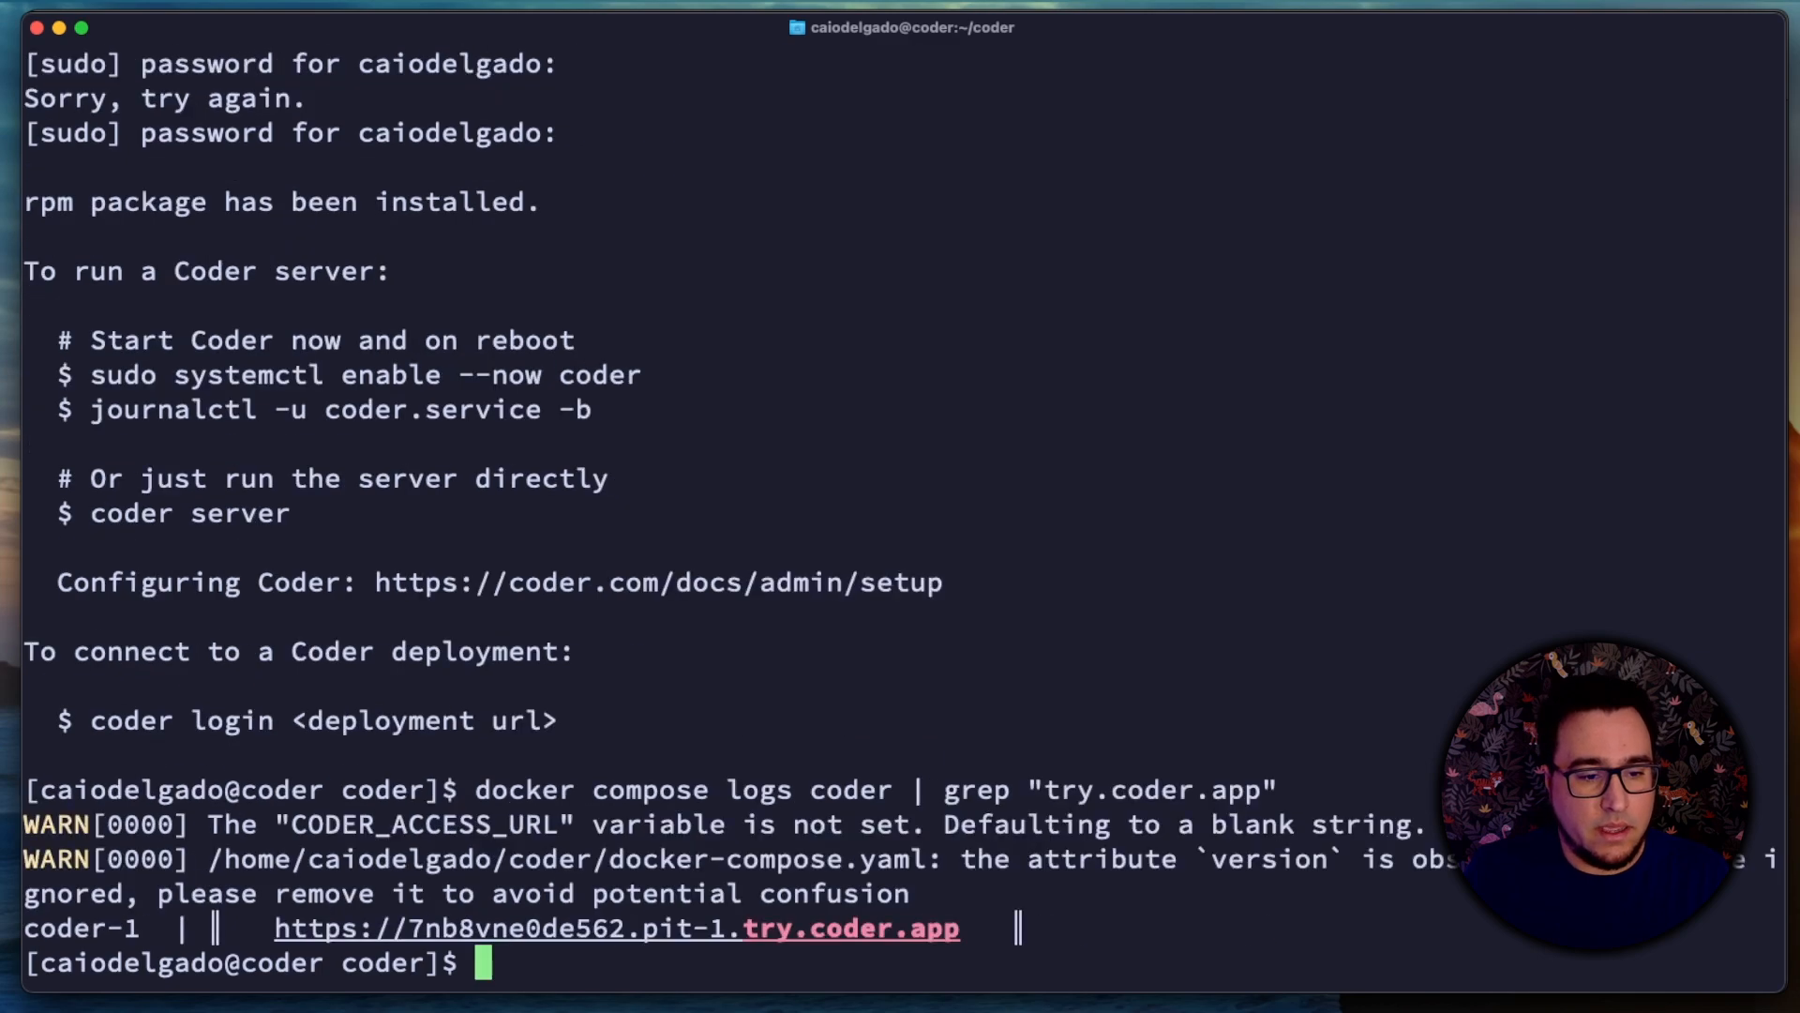
{"action": "left_click_drag", "start_coordinate": [975, 930], "coordinate": [277, 928]}
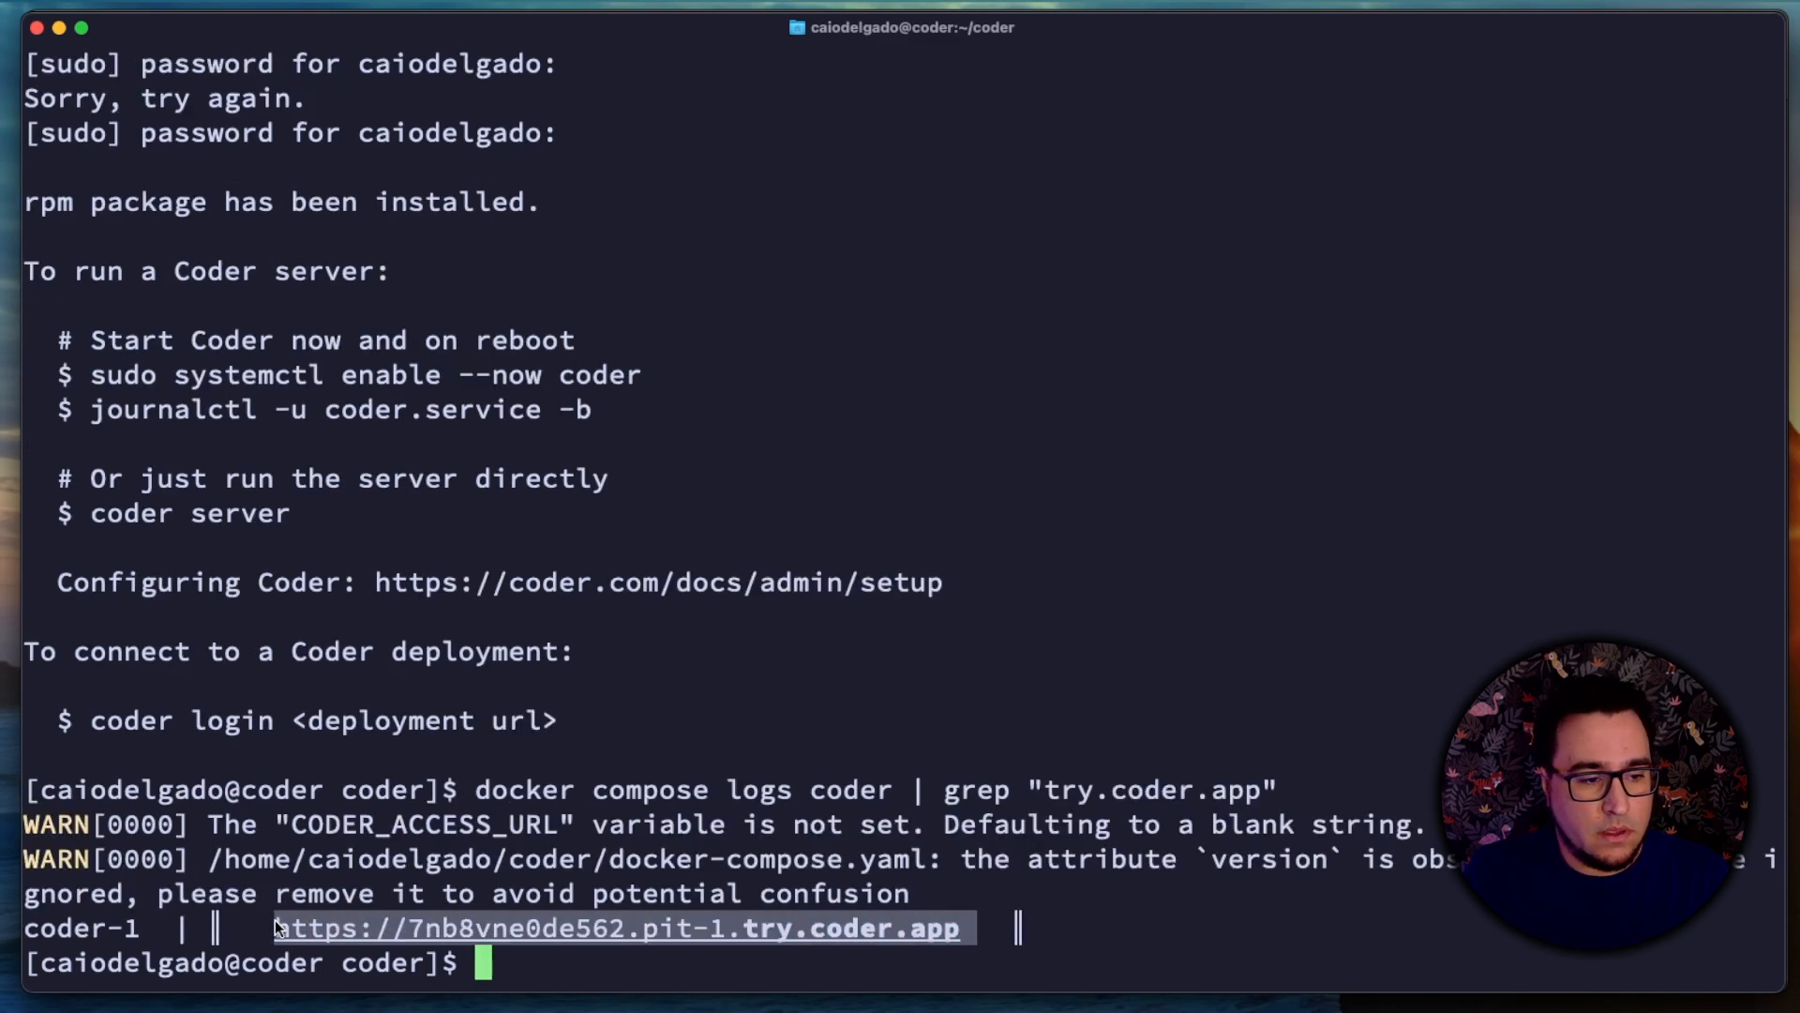
{"action": "left_click", "coordinate": [706, 972]}
{"action": "type", "text": "coderr"}
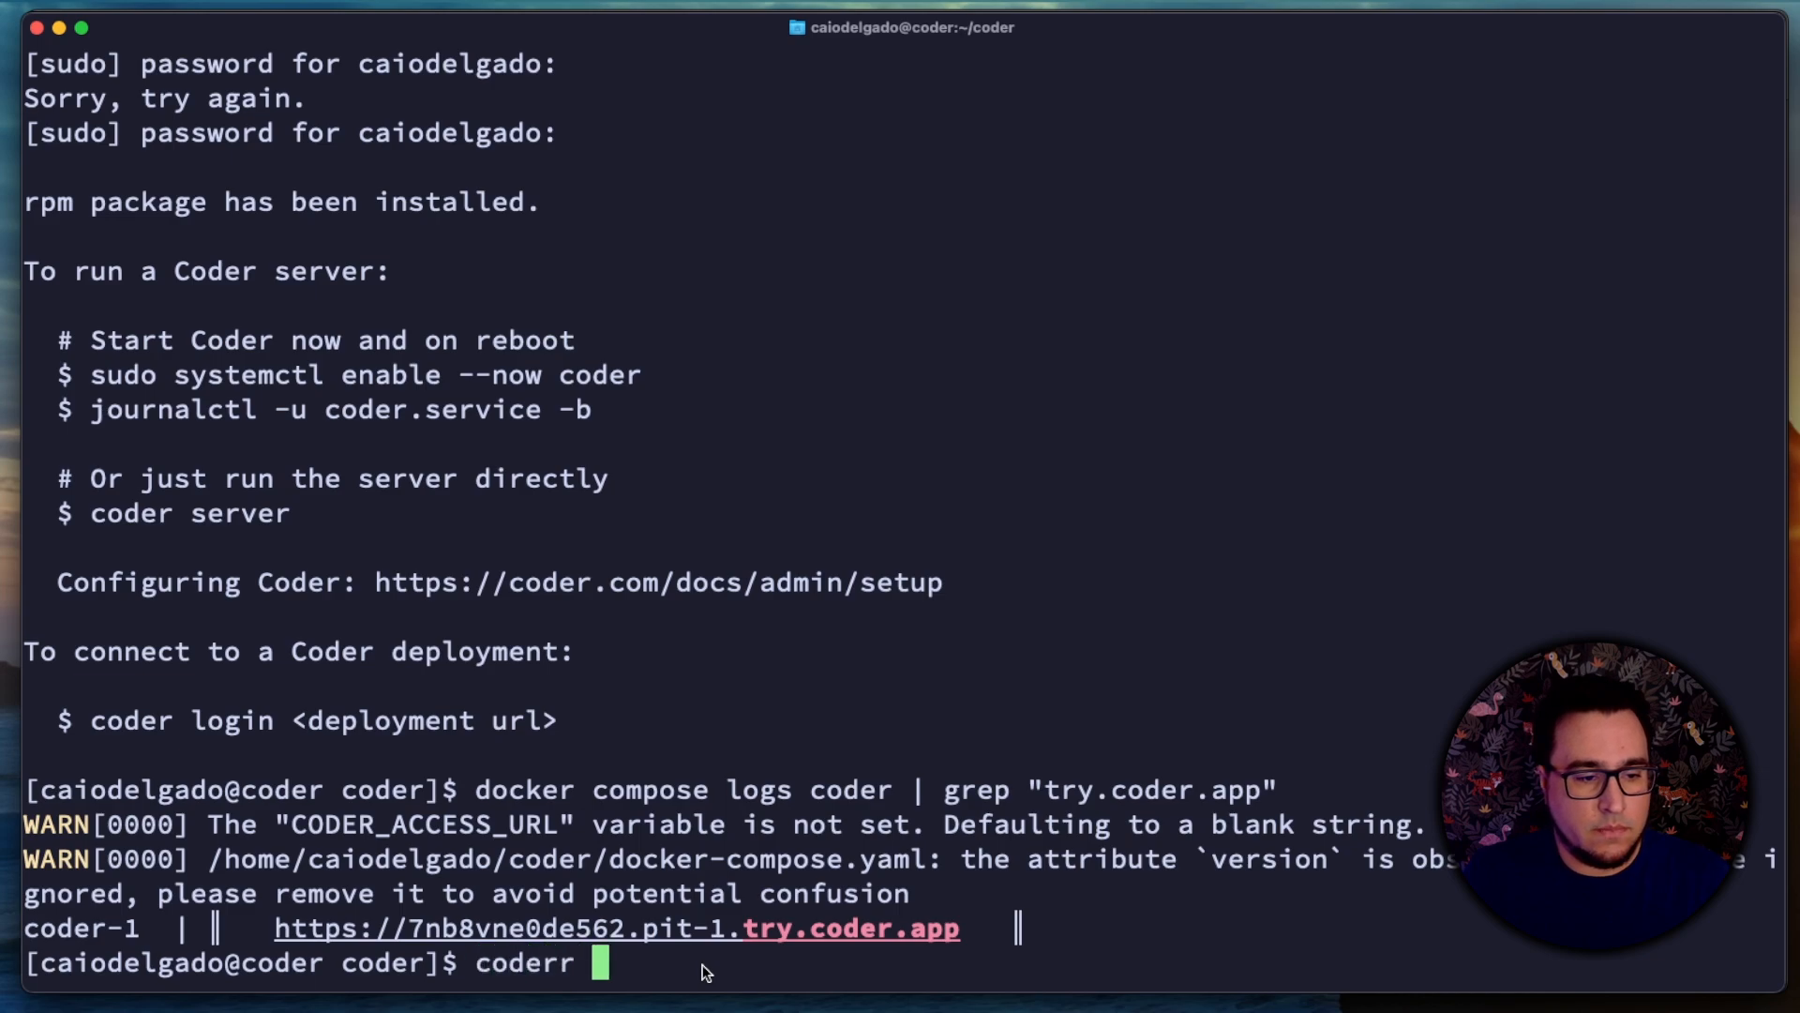
{"action": "key", "text": "BackSpace"}
{"action": "key", "text": "BackSpace"}
{"action": "type", "text": "login"}
{"action": "key", "text": "super+v"}
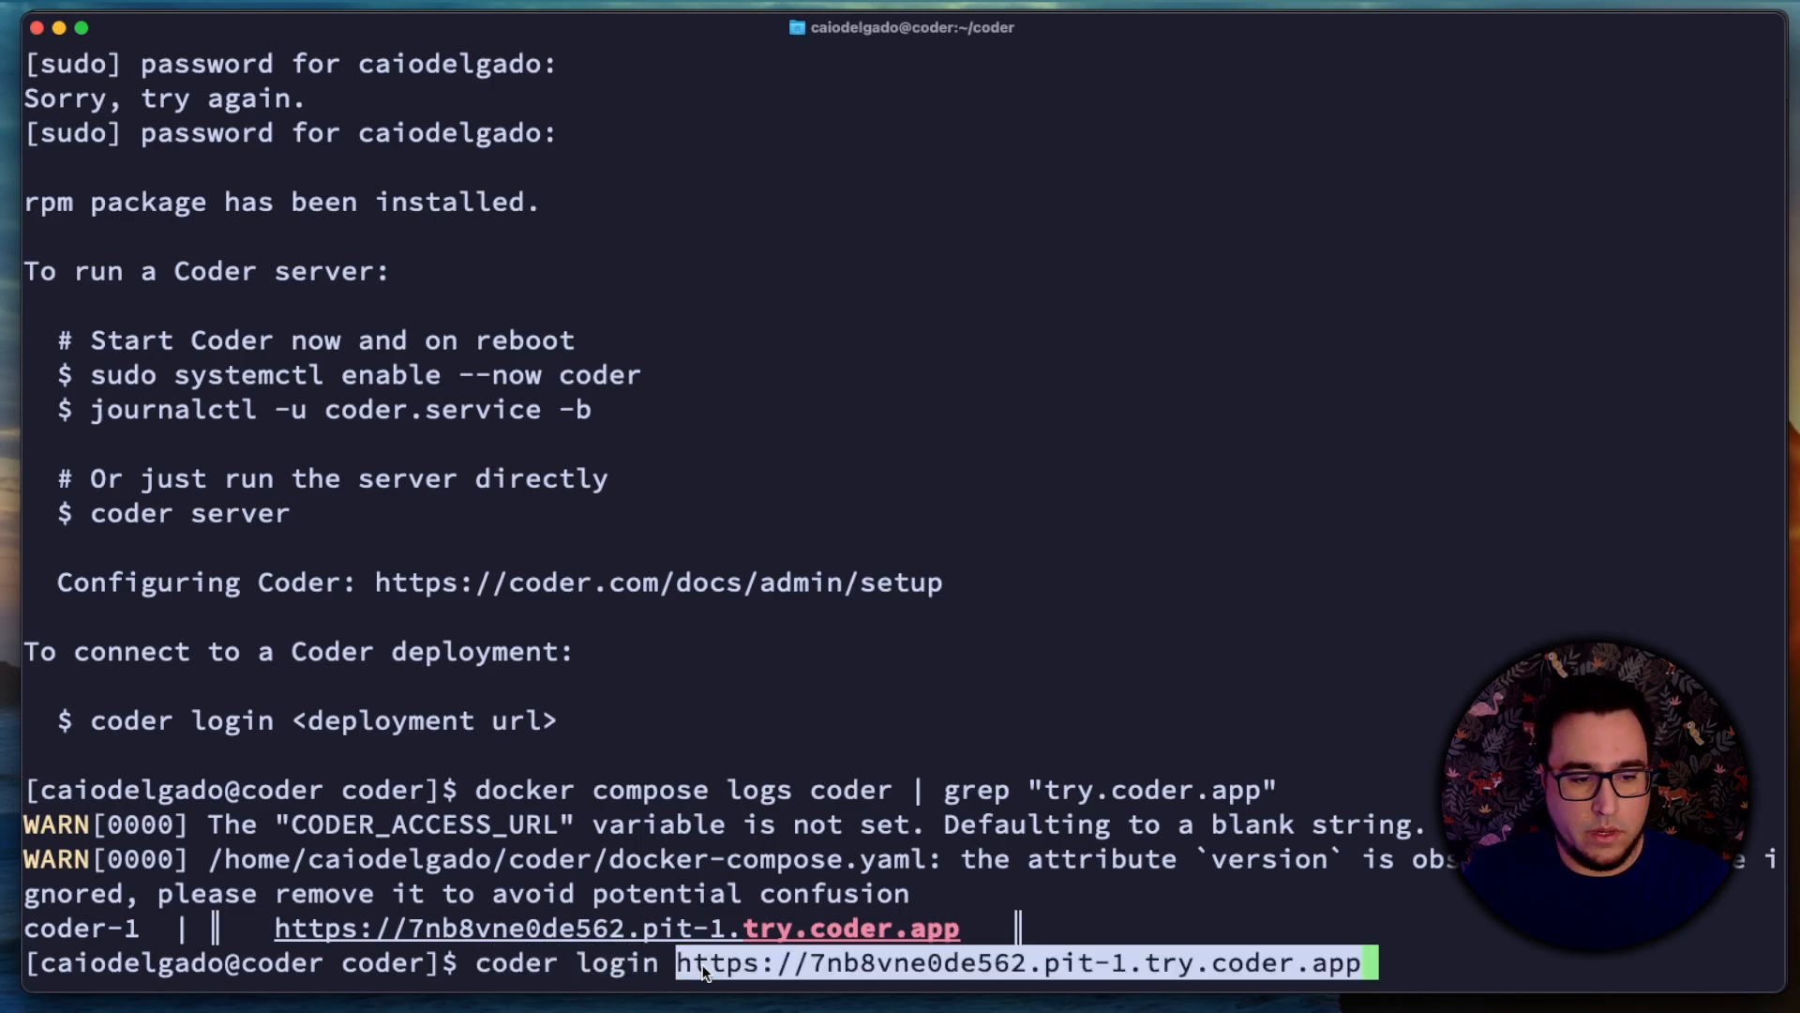
{"action": "key", "text": "ctrl+l"}
{"action": "key", "text": "Return"}
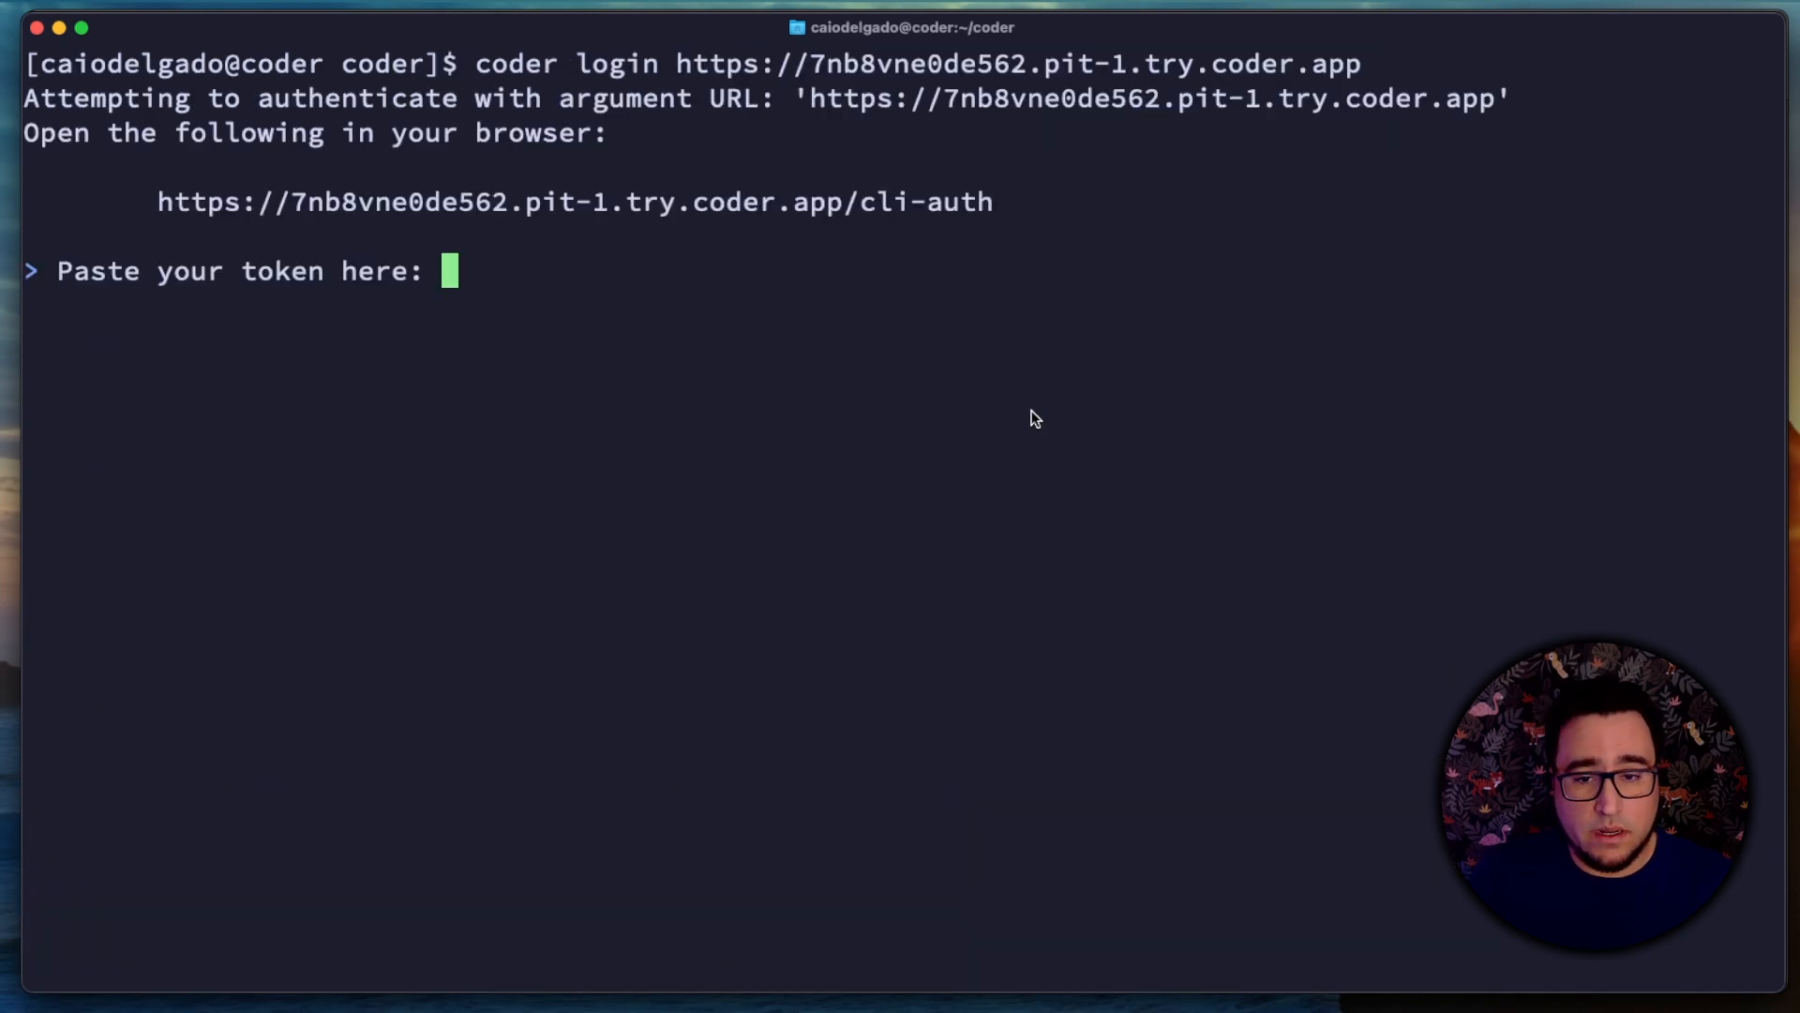
Step: Copy the /cli-auth URL from the login output, open it in a new browser tab and copy the session token
{"action": "left_click_drag", "start_coordinate": [1038, 210], "coordinate": [169, 203]}
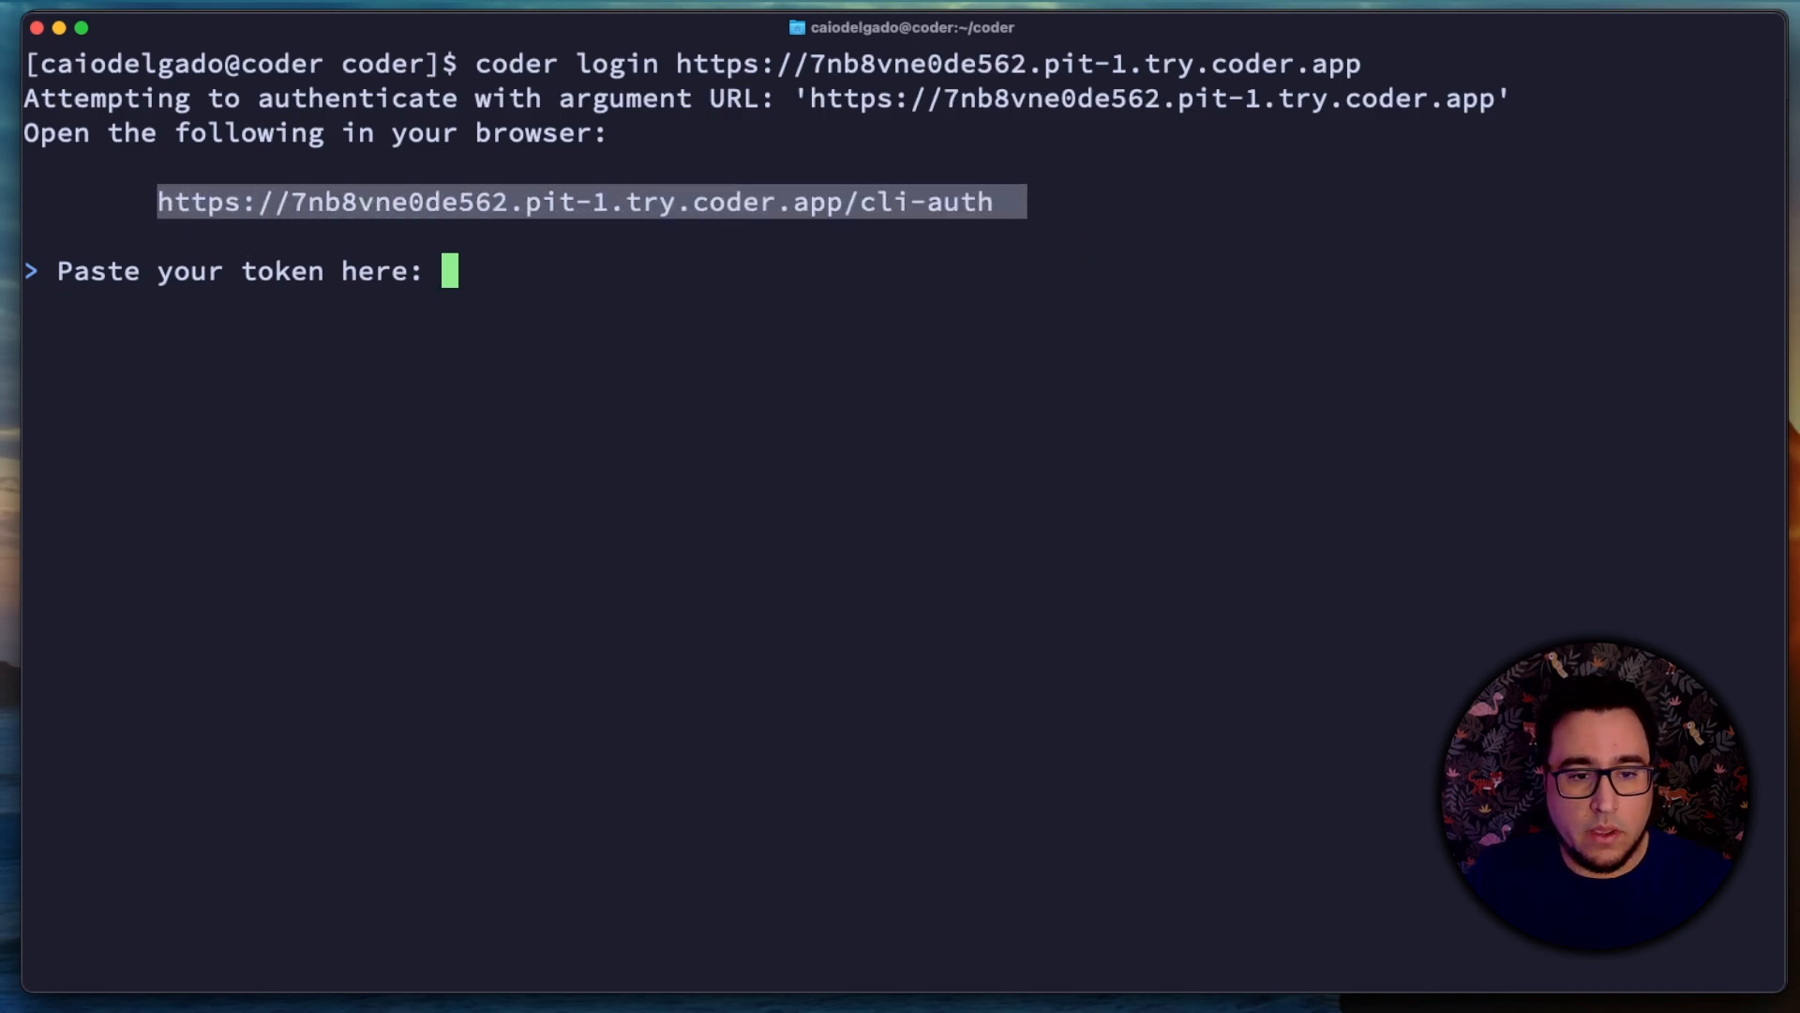
{"action": "key", "text": "super+Tab"}
{"action": "key", "text": "super+t"}
{"action": "key", "text": "super+v"}
{"action": "key", "text": "Return"}
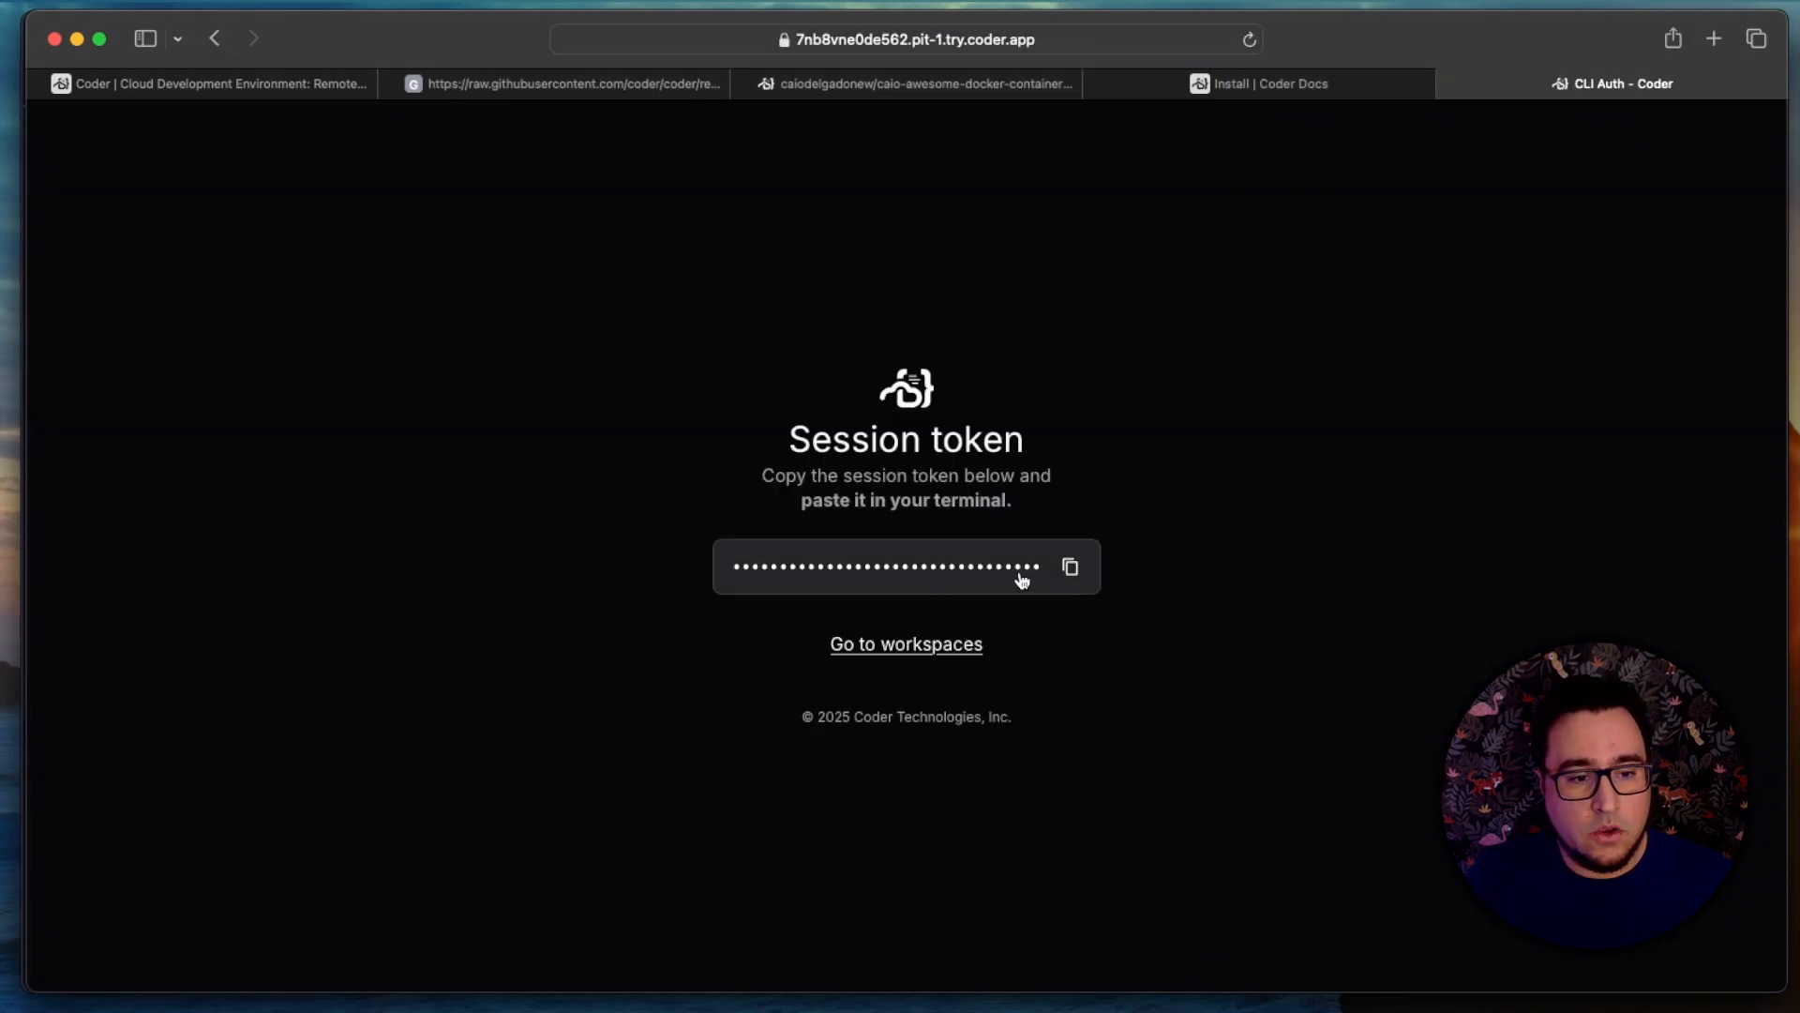
{"action": "left_click", "coordinate": [1069, 570]}
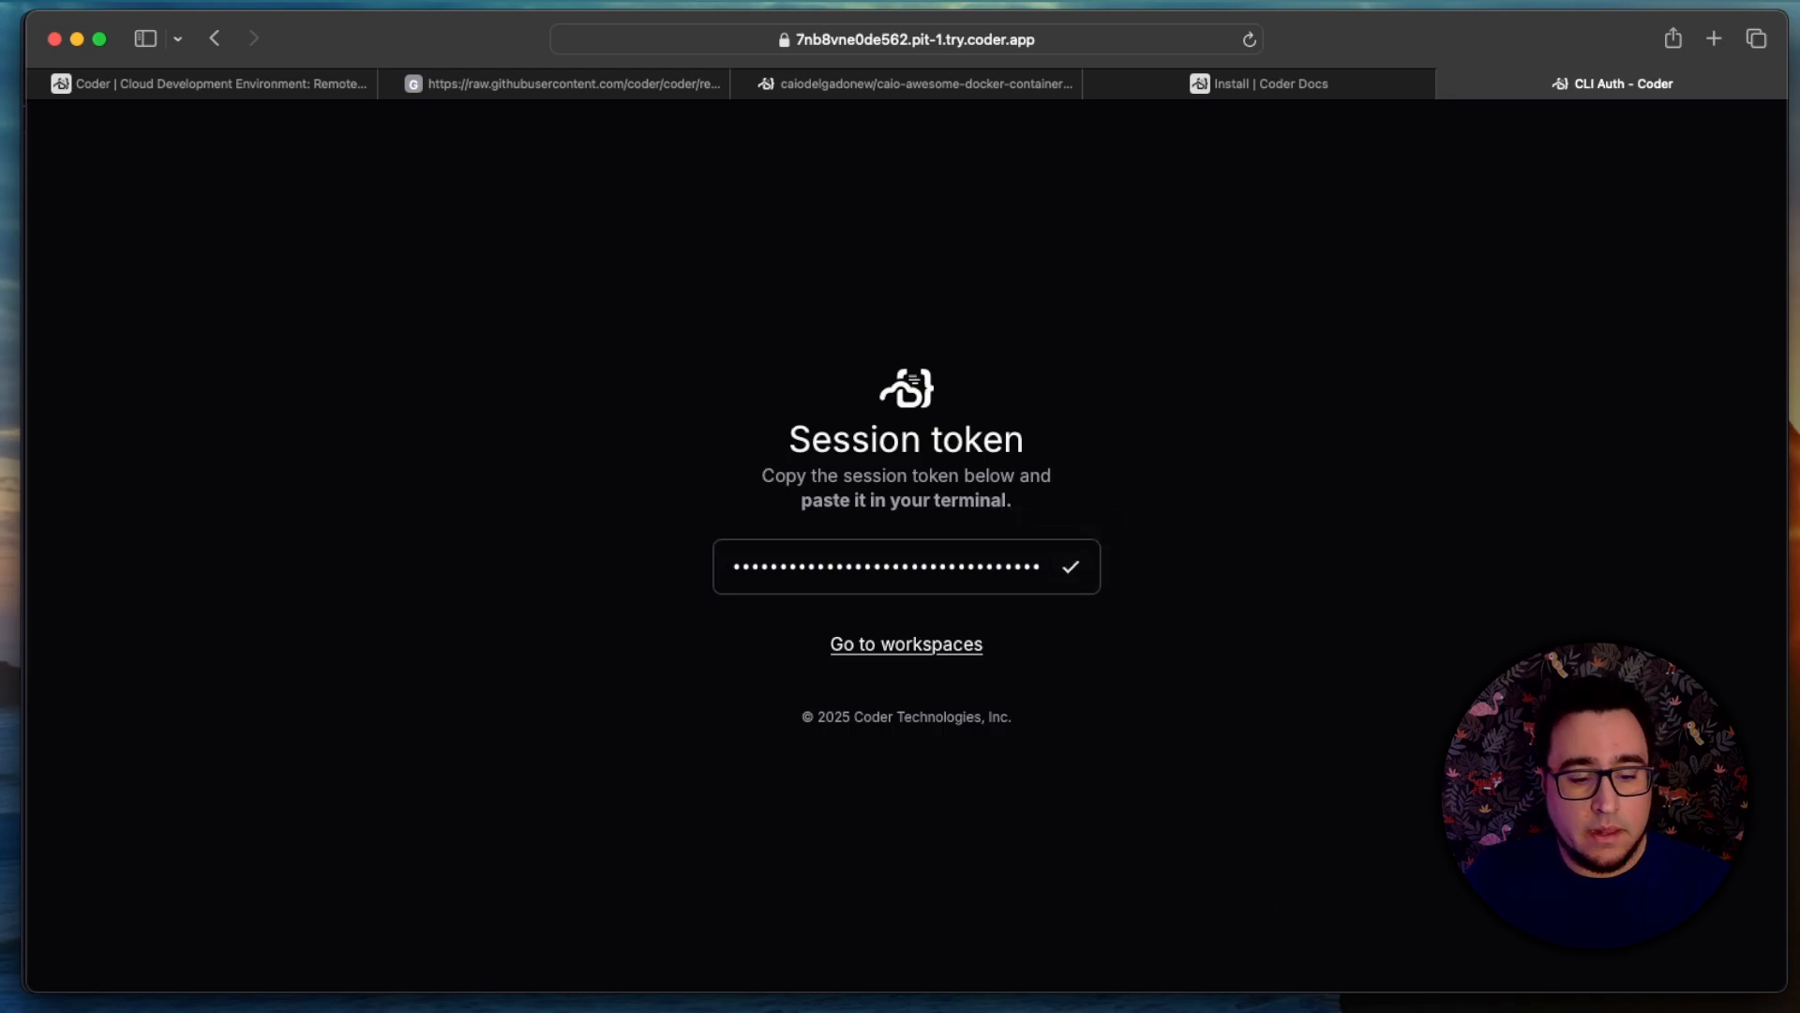
Step: Switch back to the terminal and submit the copied session token at the login prompt
{"action": "key", "text": "super+Tab"}
{"action": "left_click", "coordinate": [1004, 624]}
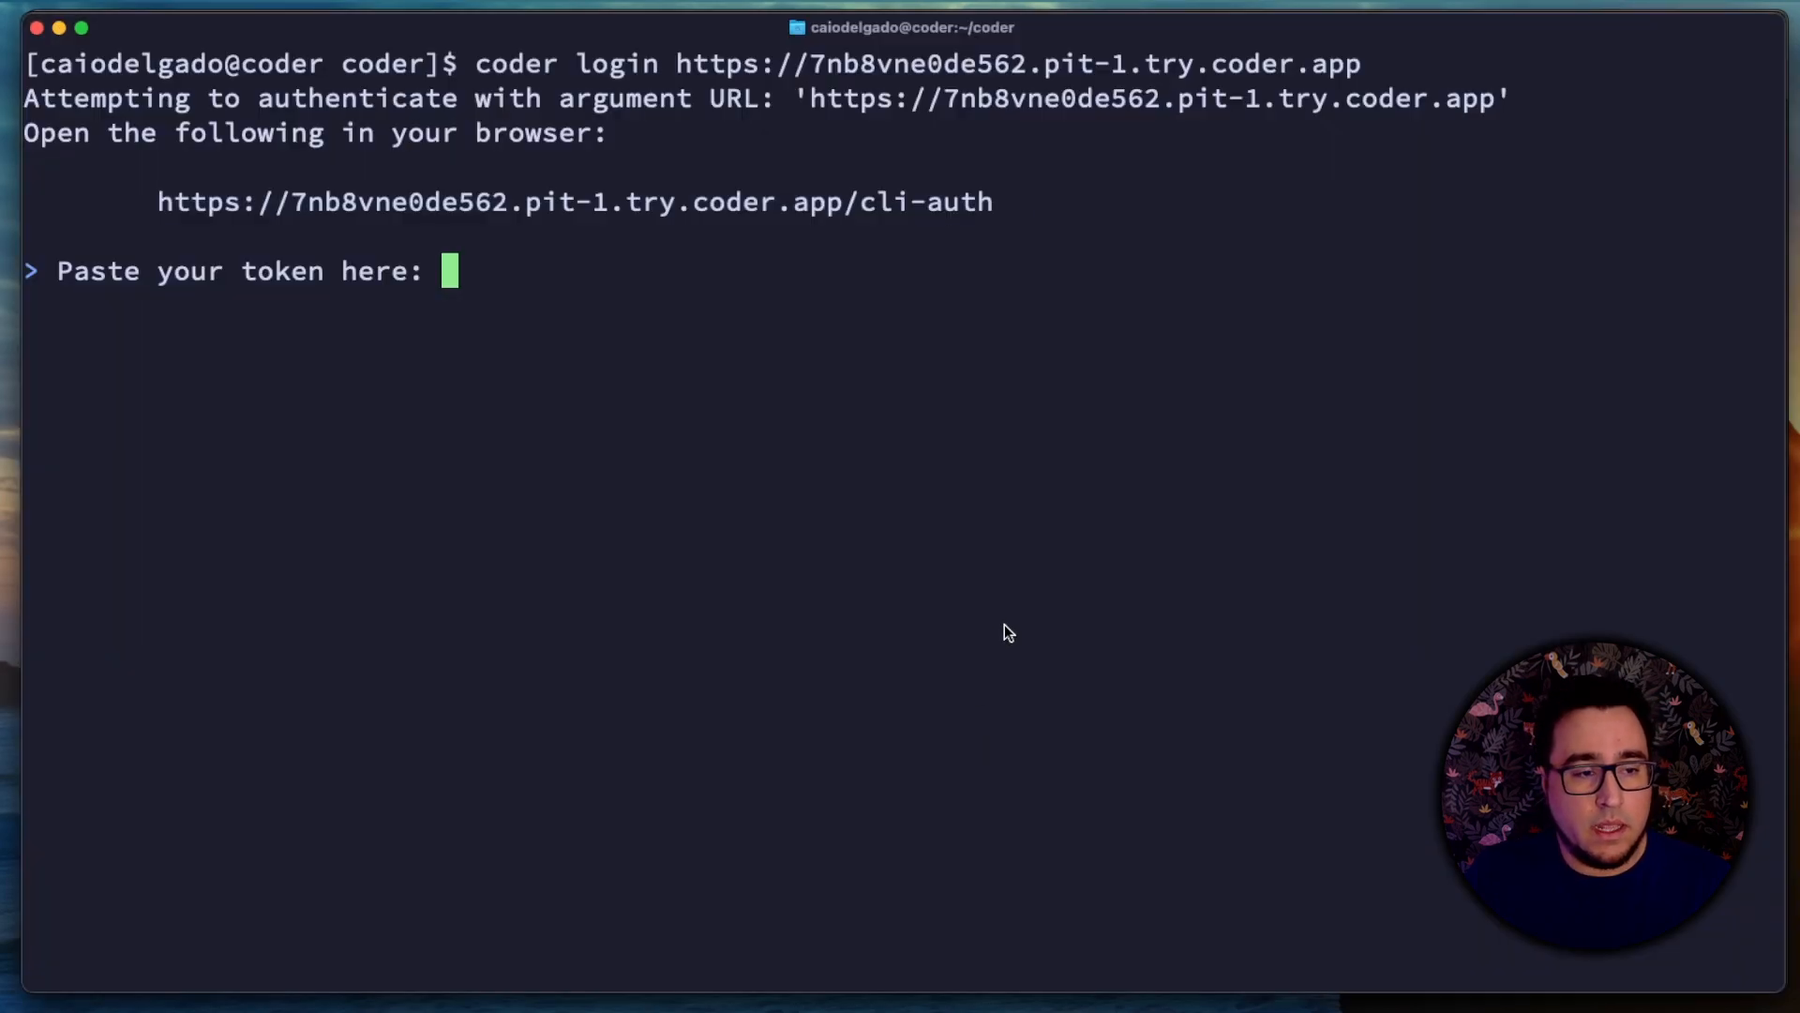
{"action": "key", "text": "super+v"}
{"action": "key", "text": "Return"}
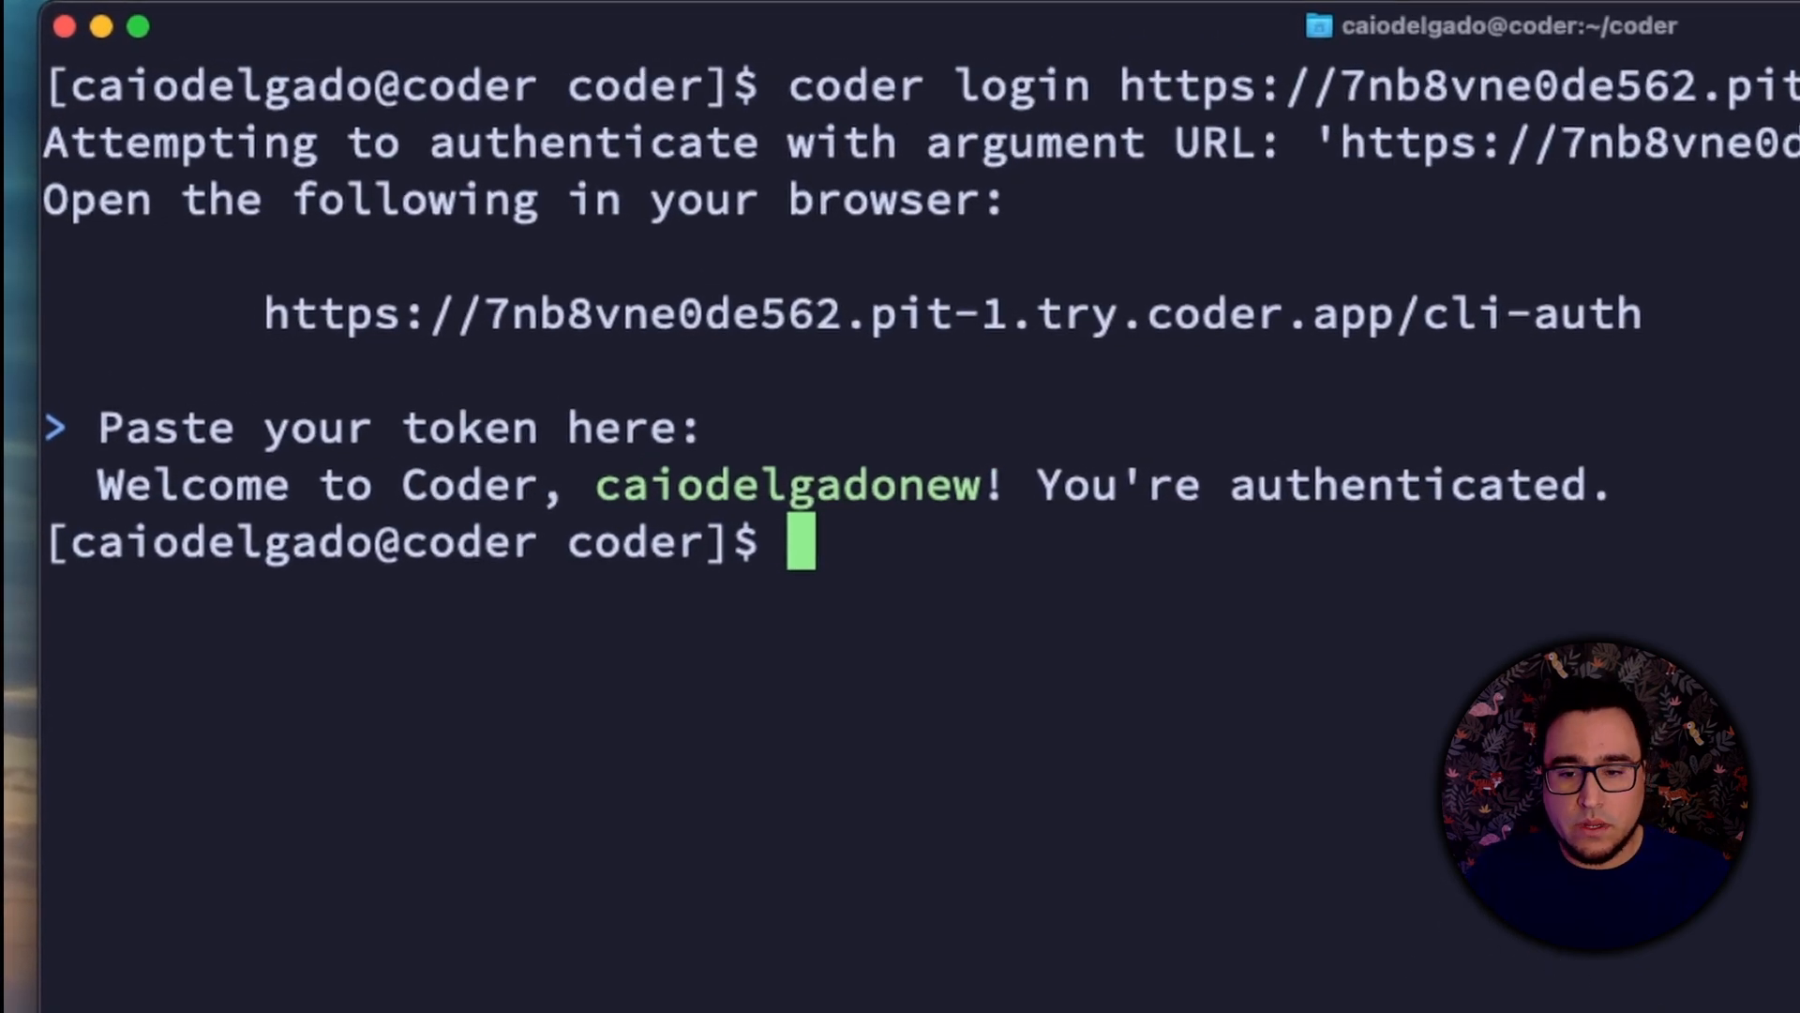
Step: Run coder config-ssh and accept the SSH configuration changes with yes
{"action": "type", "text": "coder co"}
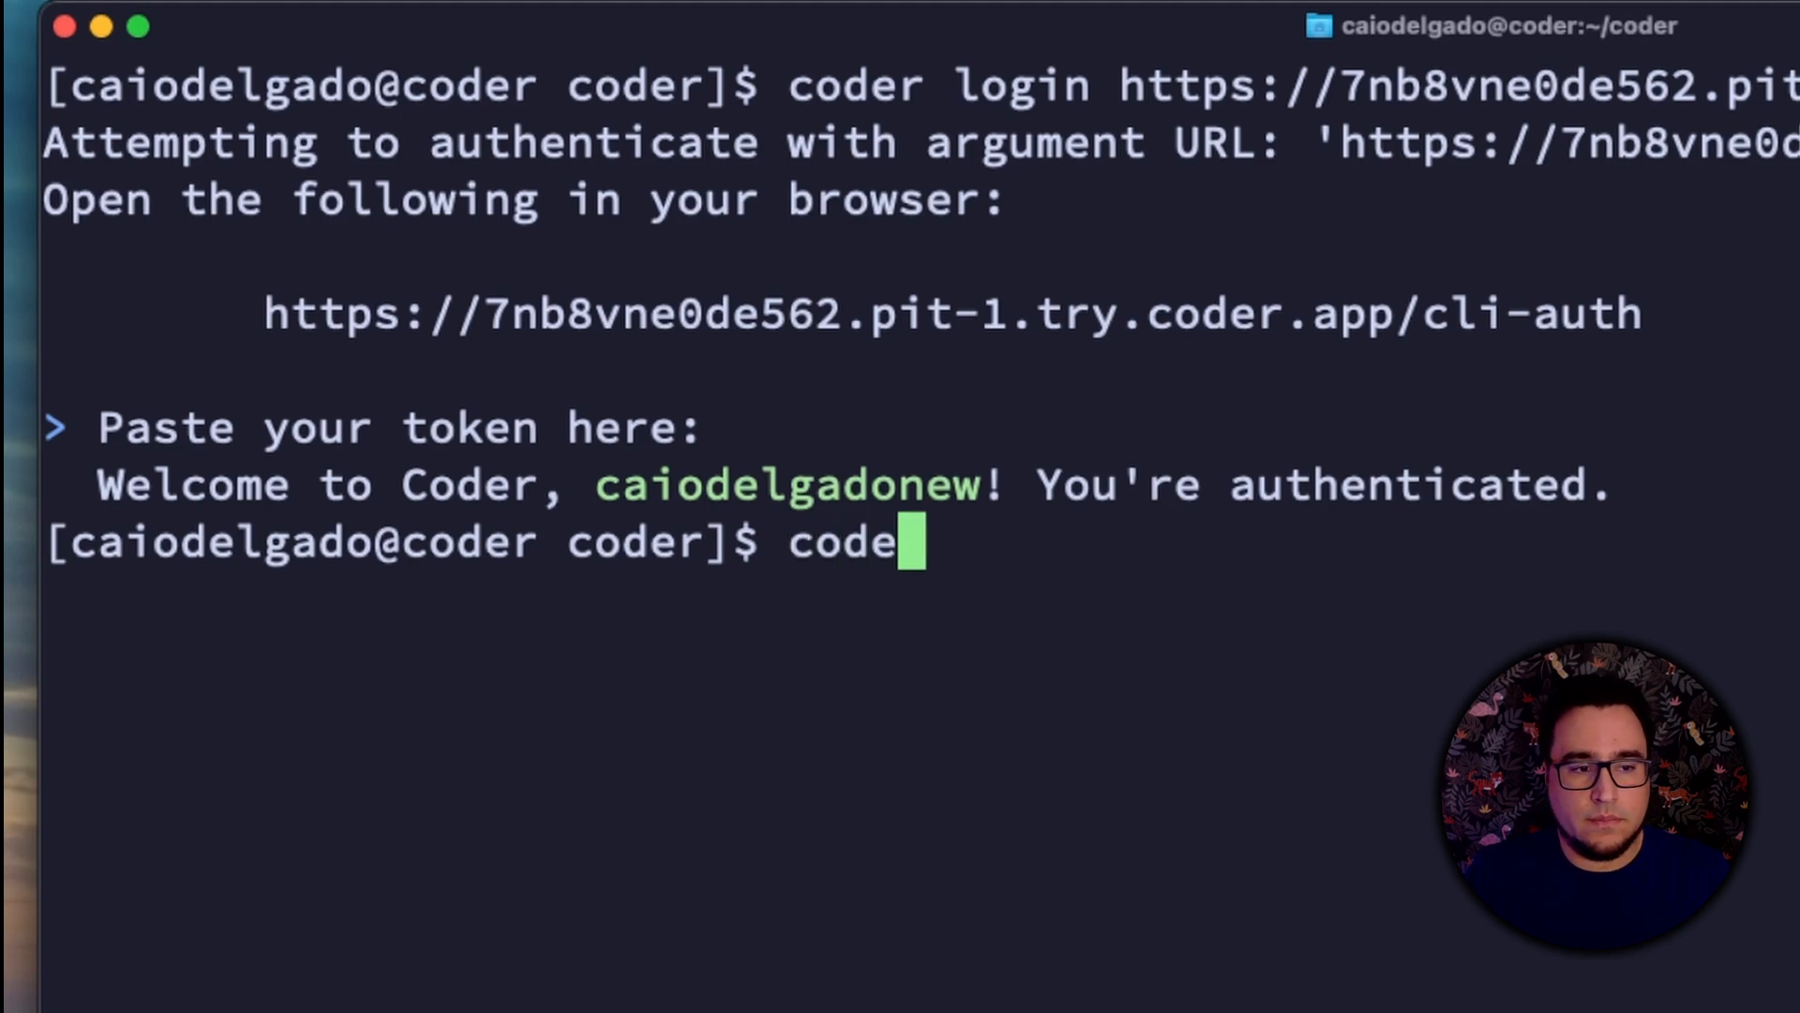
{"action": "type", "text": "nfig-ssh"}
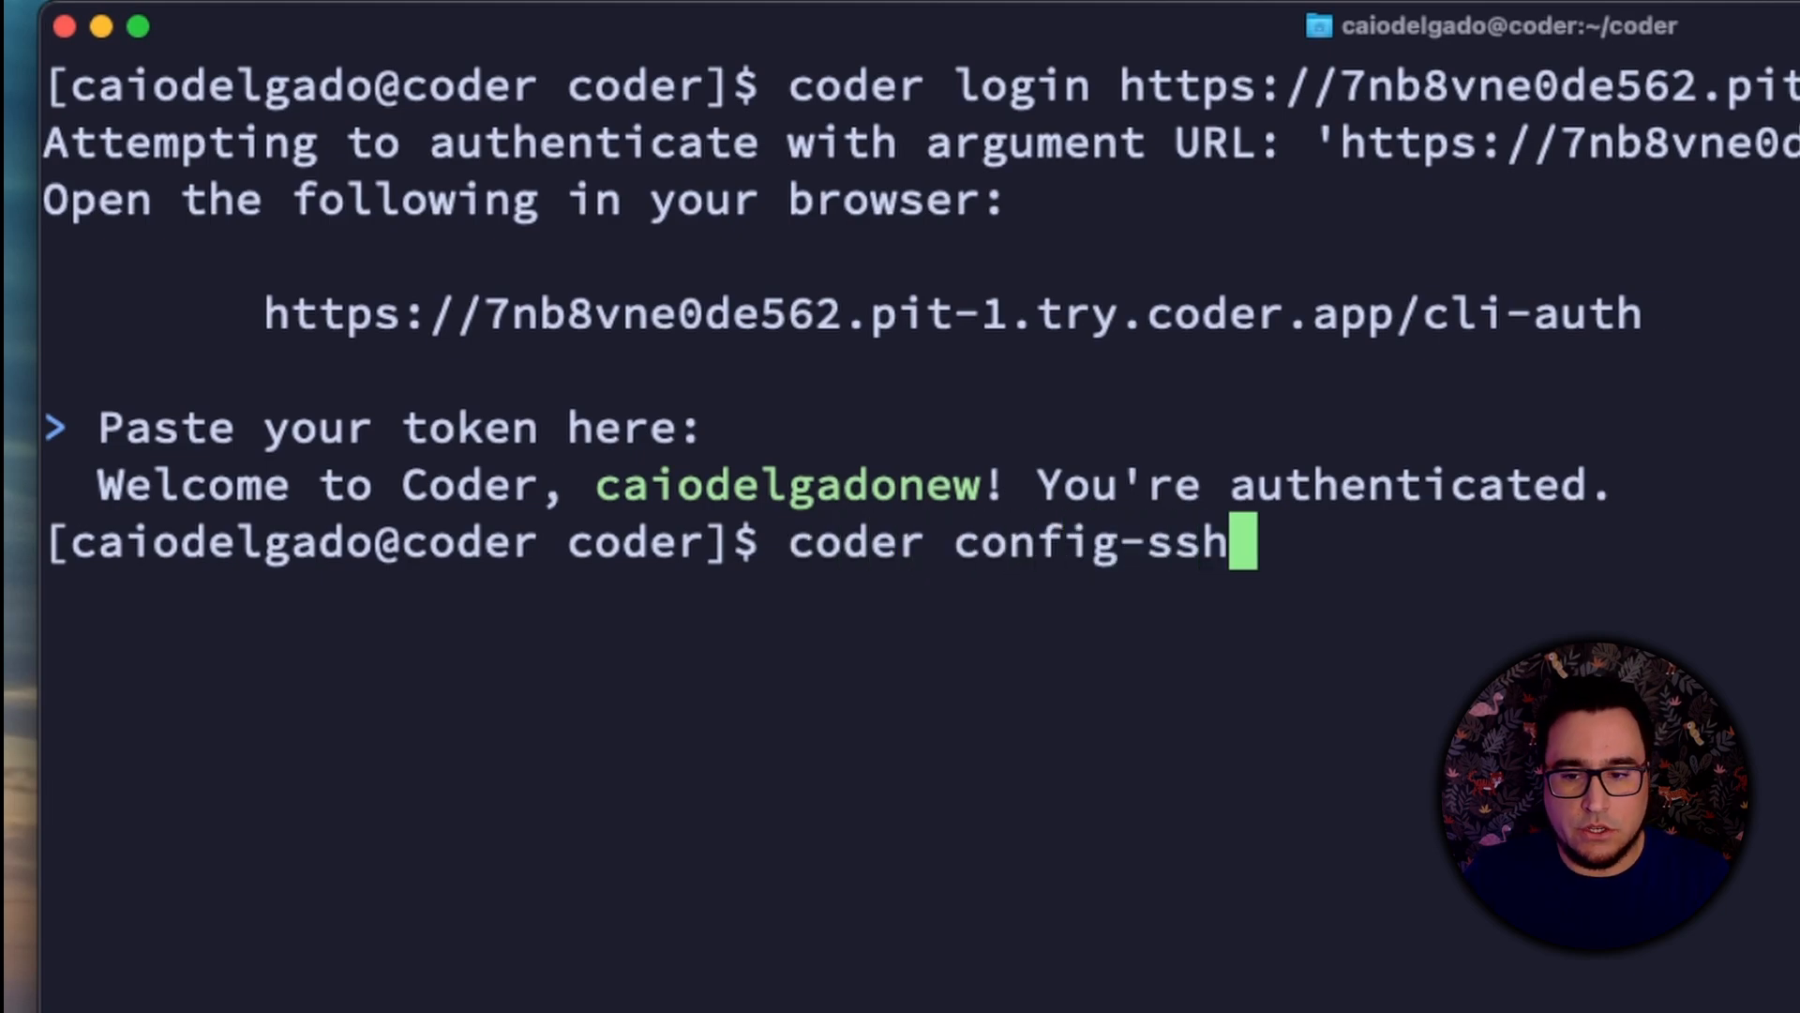
{"action": "key", "text": "Return"}
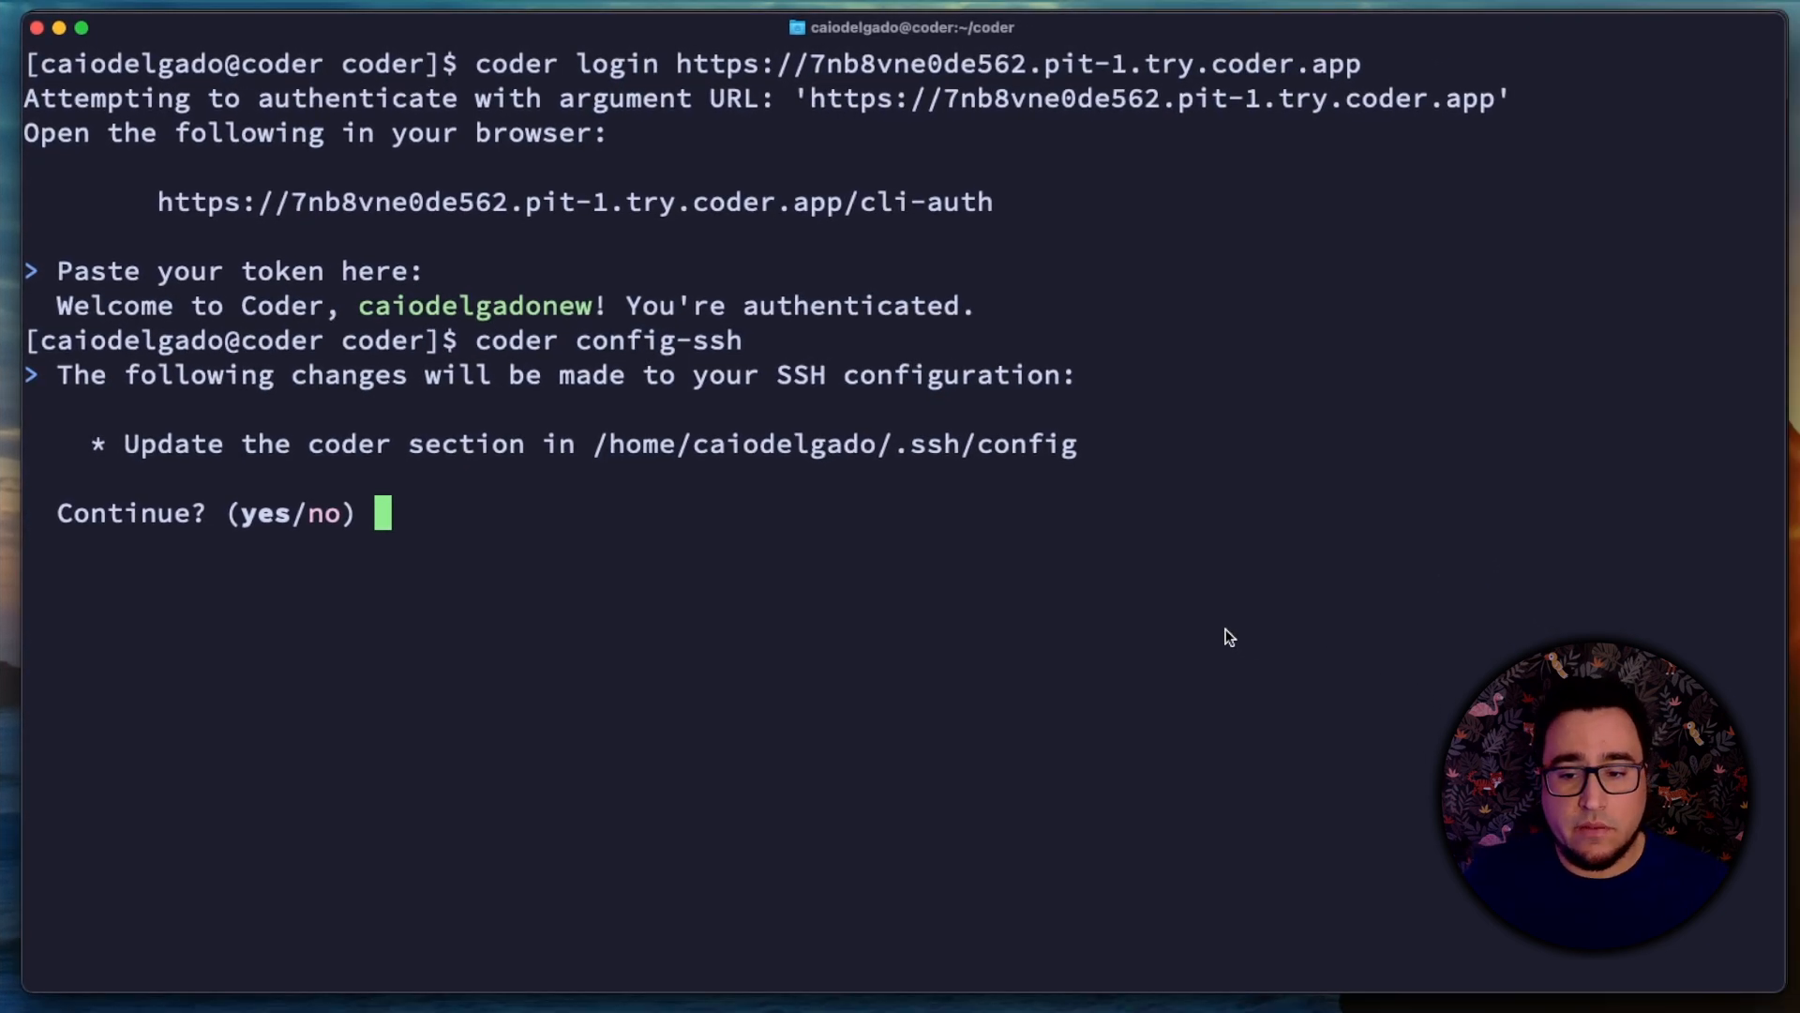
{"action": "type", "text": "yes"}
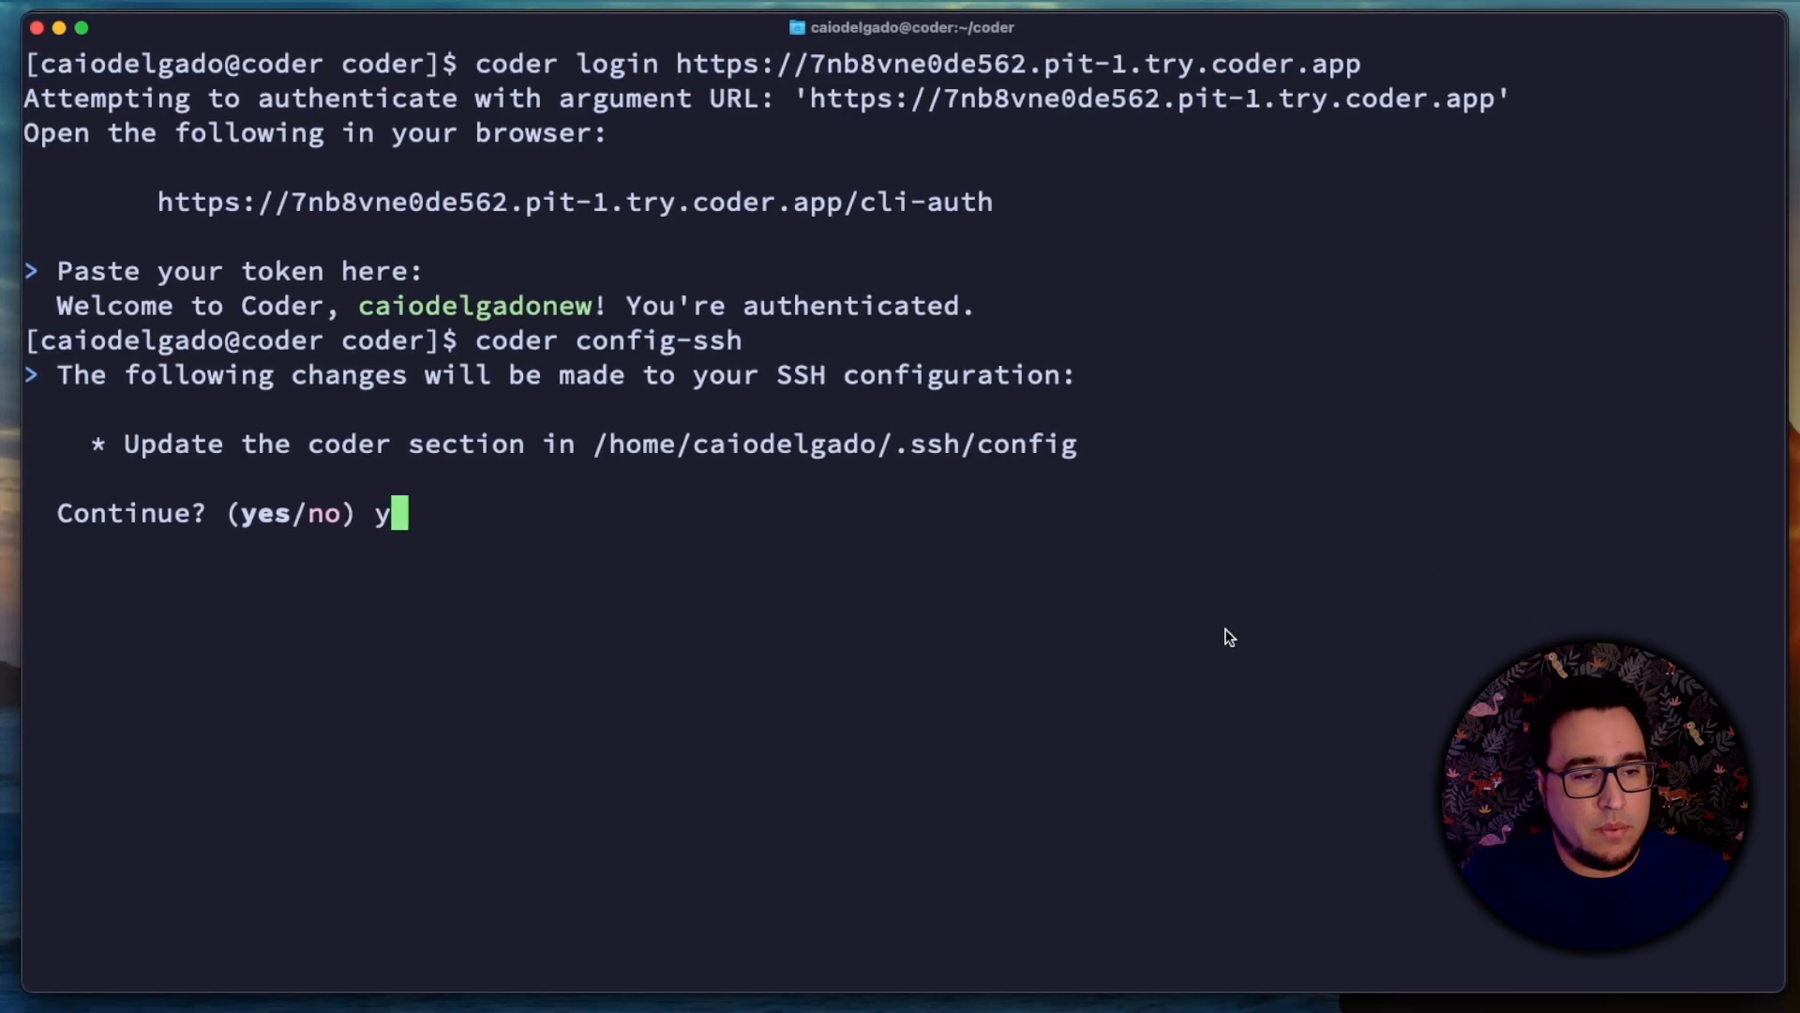
{"action": "key", "text": "Return"}
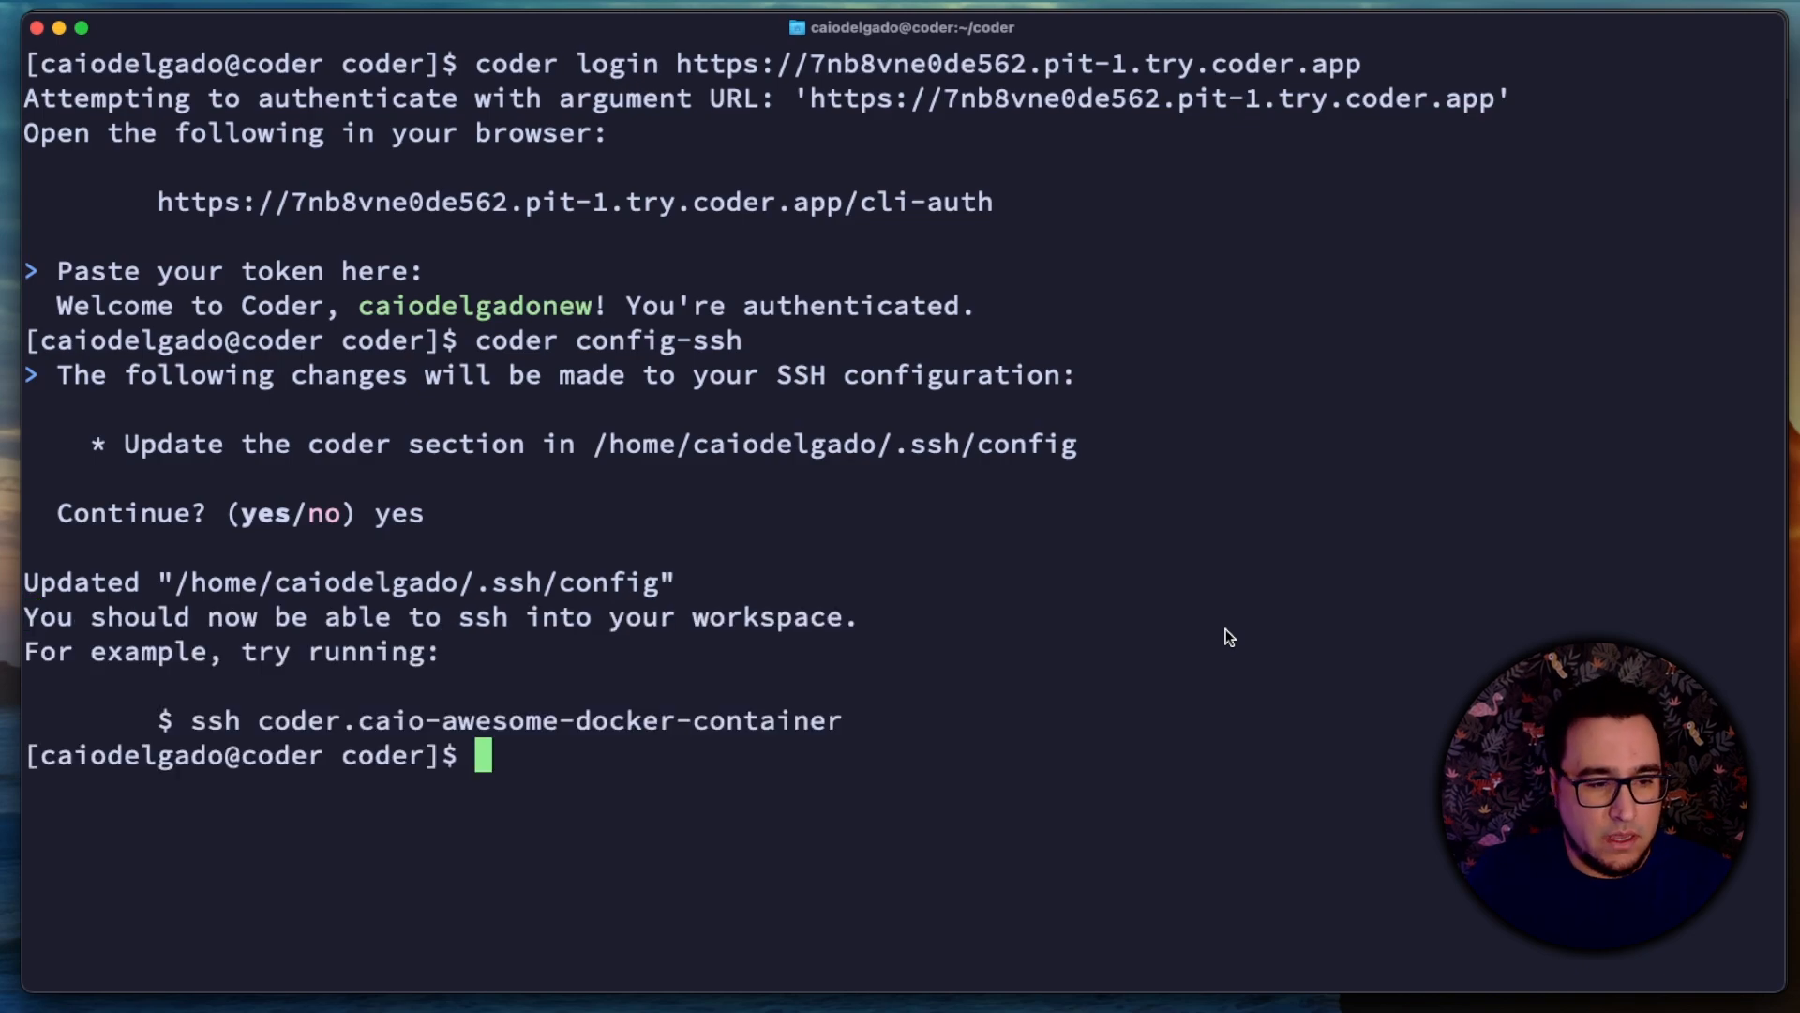
Step: Connect to the workspace over SSH by running the ssh command suggested in the config-ssh output
{"action": "left_click_drag", "start_coordinate": [841, 720], "coordinate": [191, 729]}
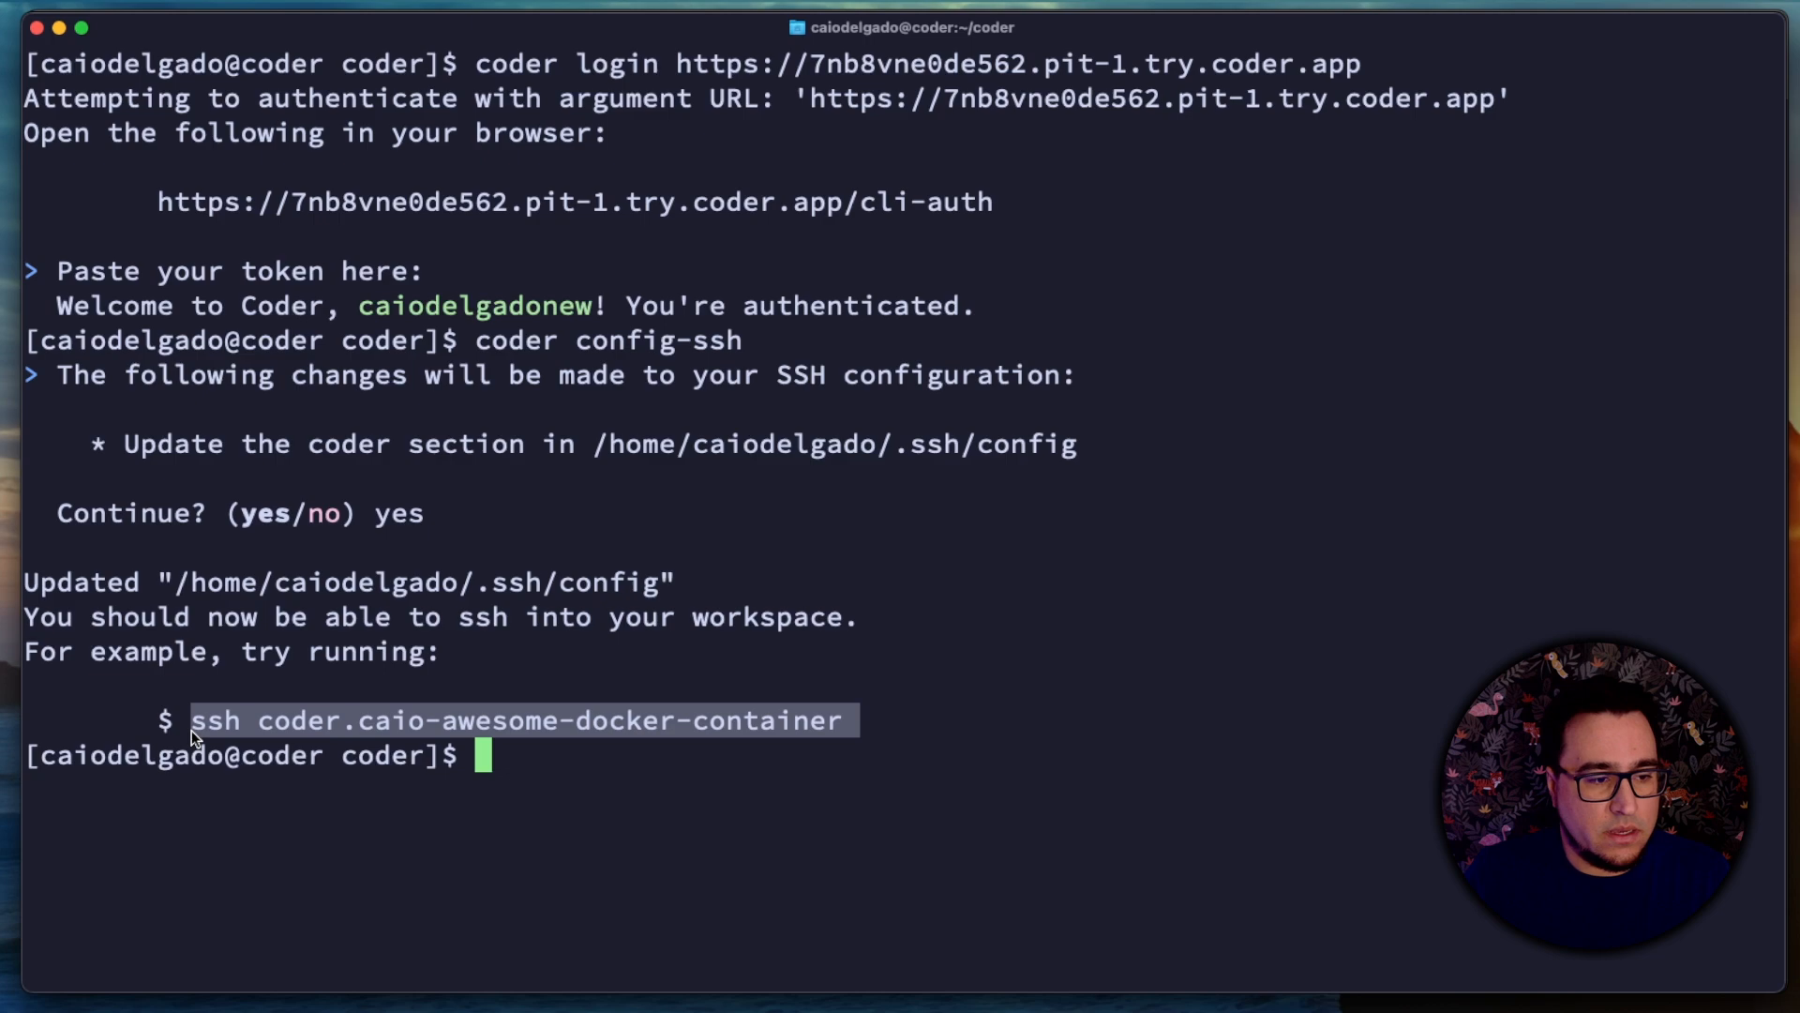
{"action": "key", "text": "super+v"}
{"action": "key", "text": "Return"}
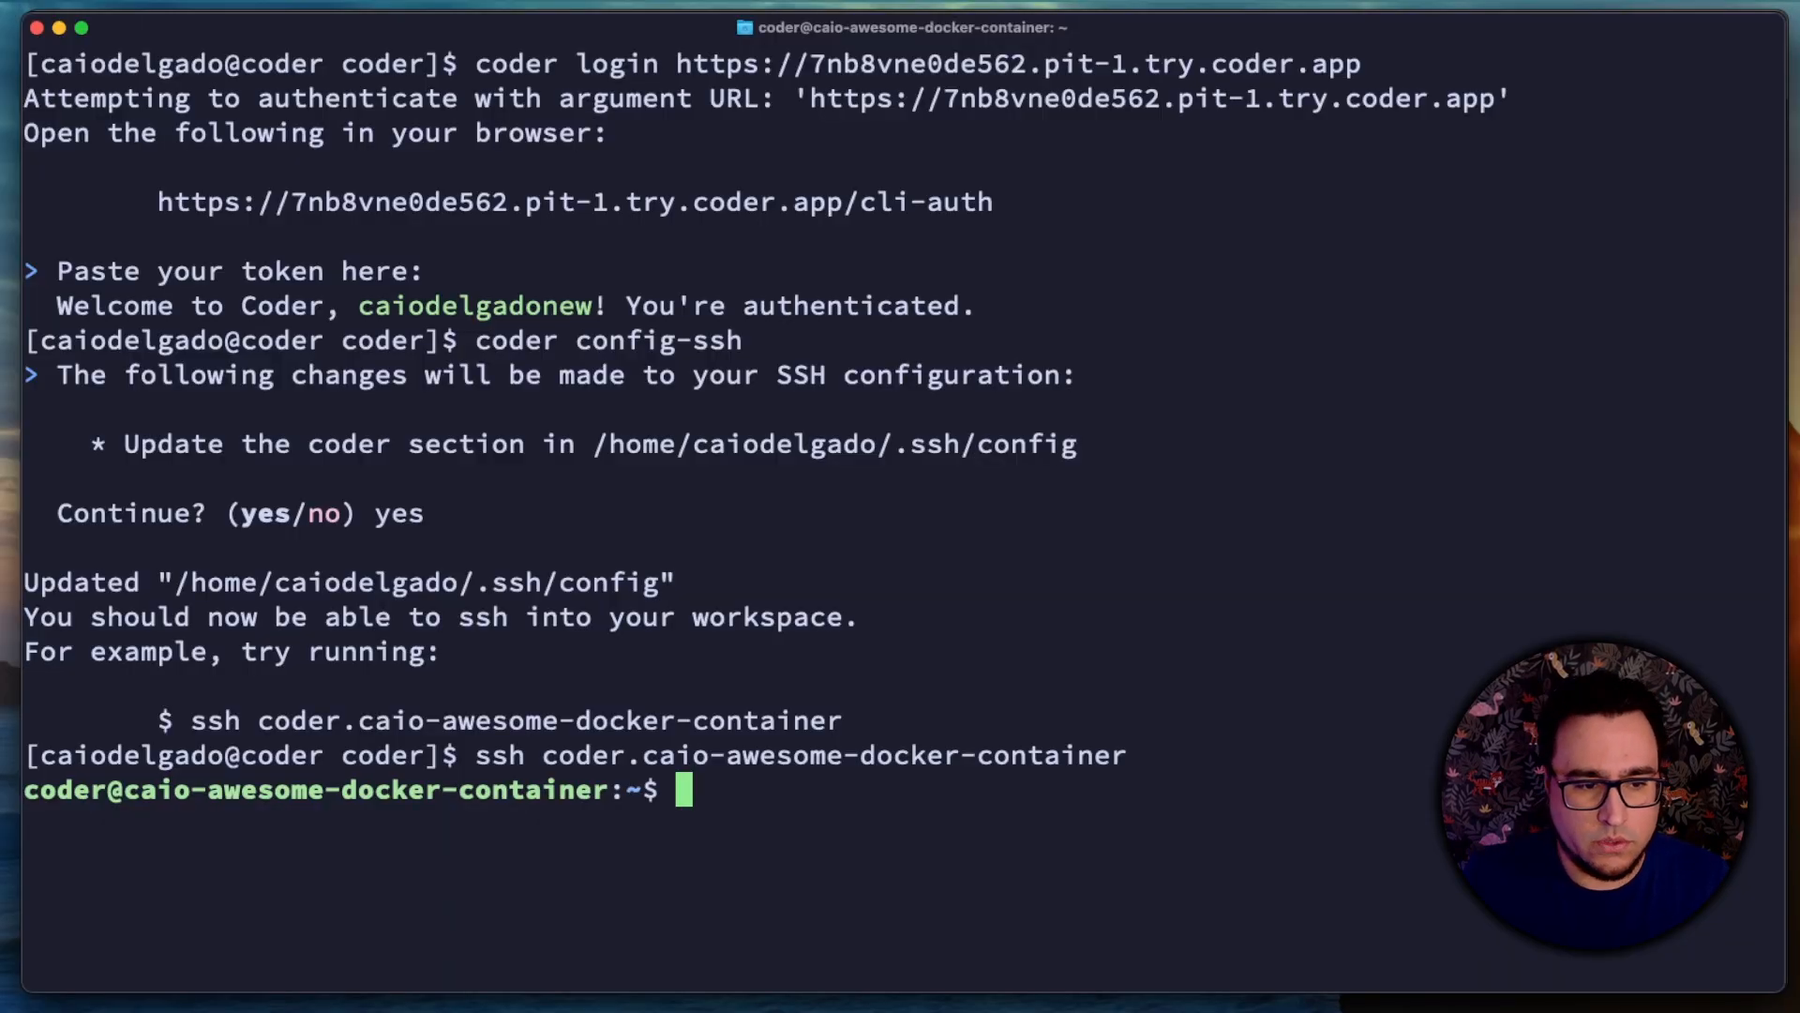
Step: Write "This is my awesome text file" to $HOME/awesome.text in the workspace using echo
{"action": "type", "text": "e"}
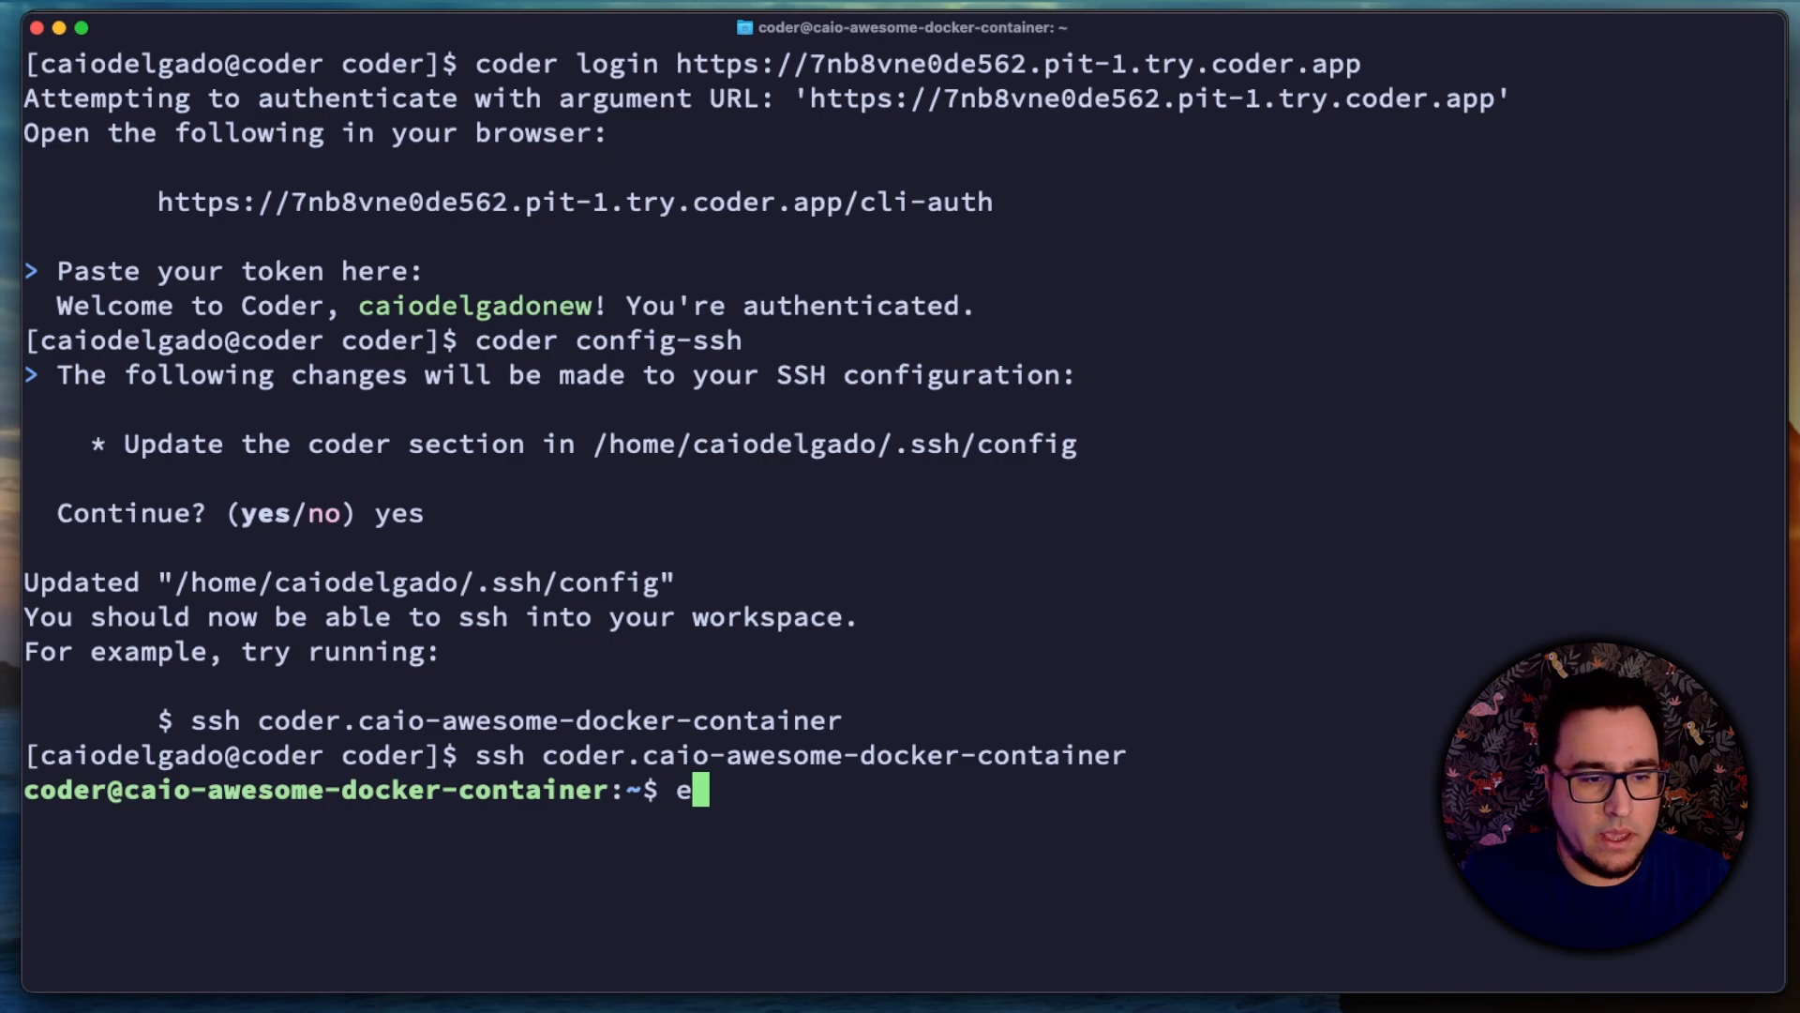
{"action": "type", "text": "cho \"T"}
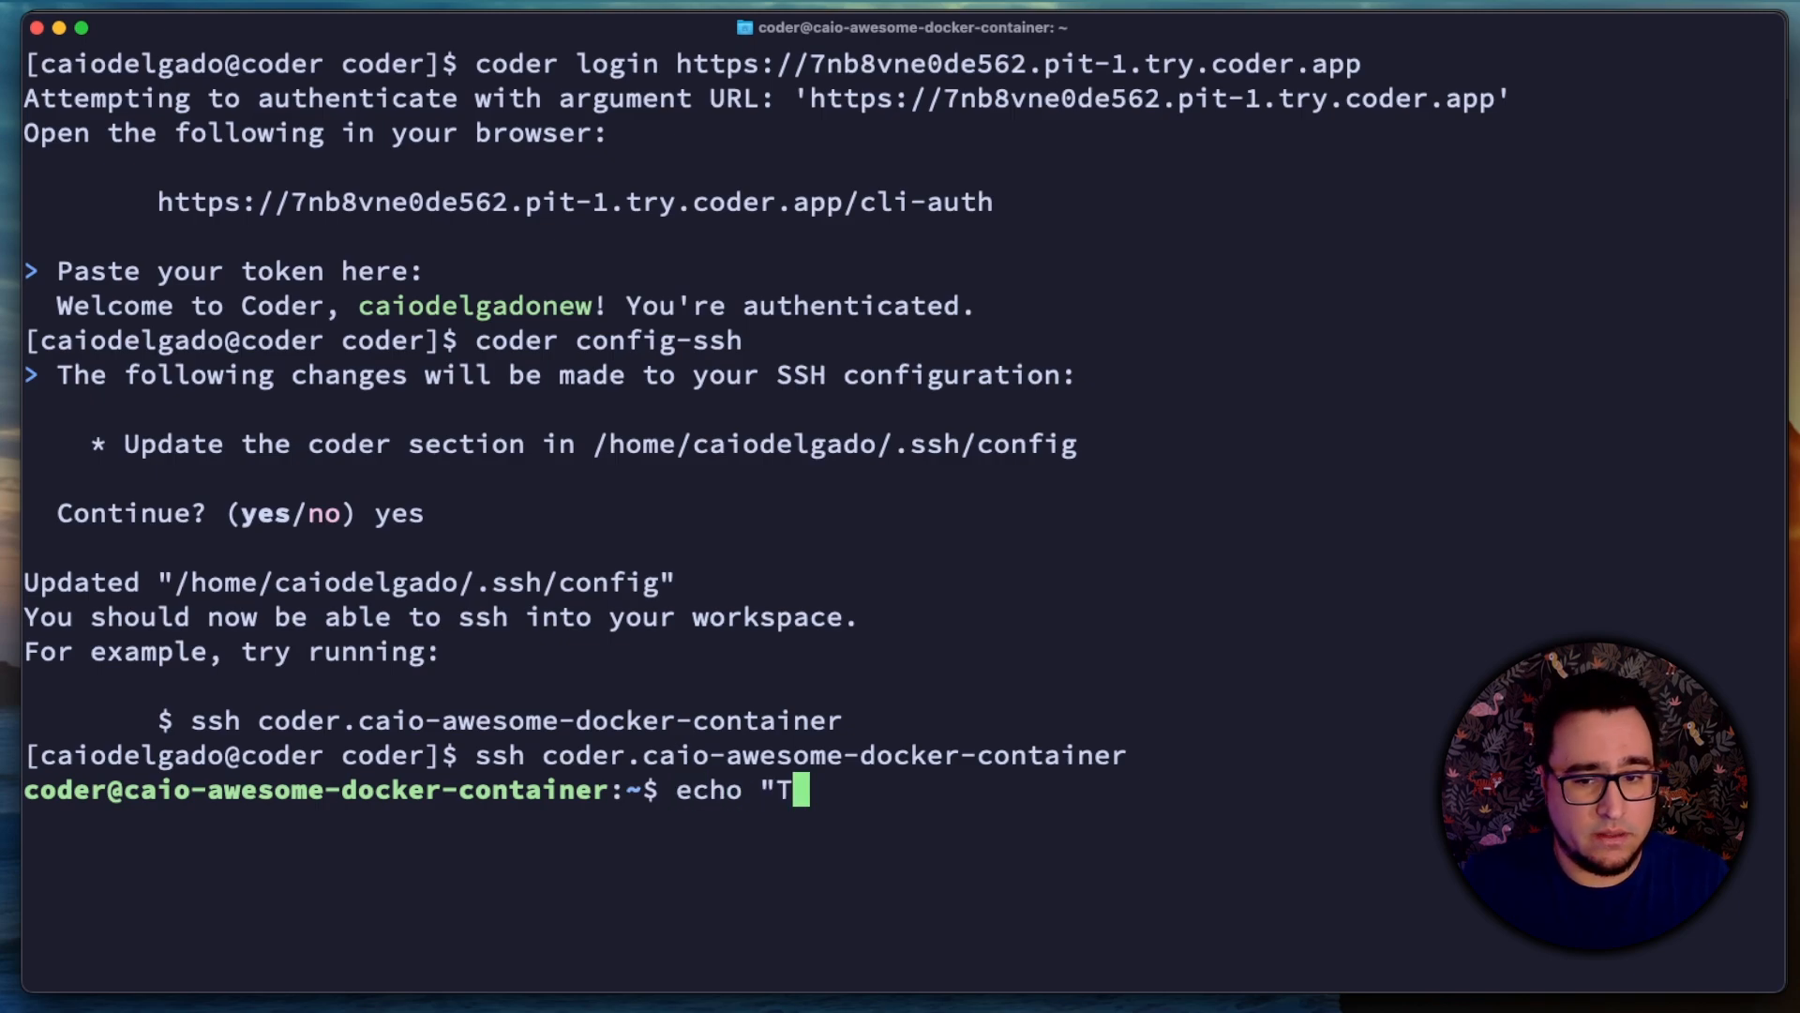
{"action": "type", "text": "his is my aw"}
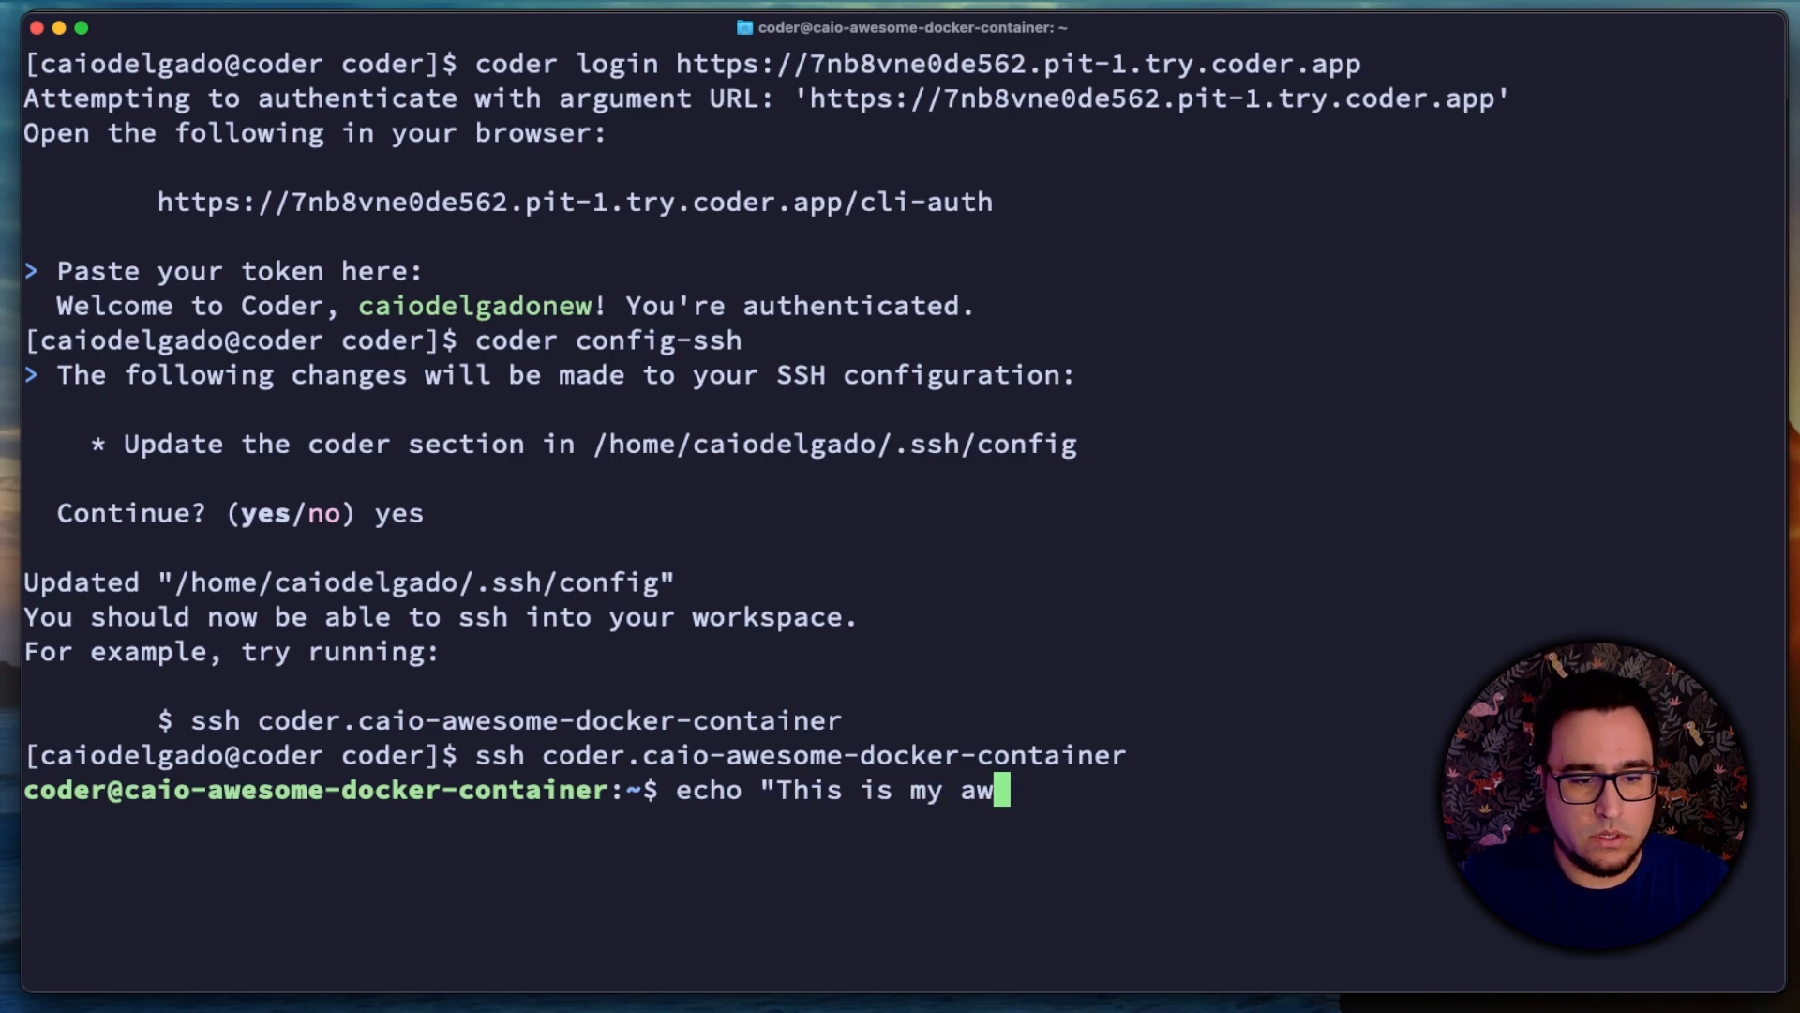
{"action": "type", "text": "esome tex"}
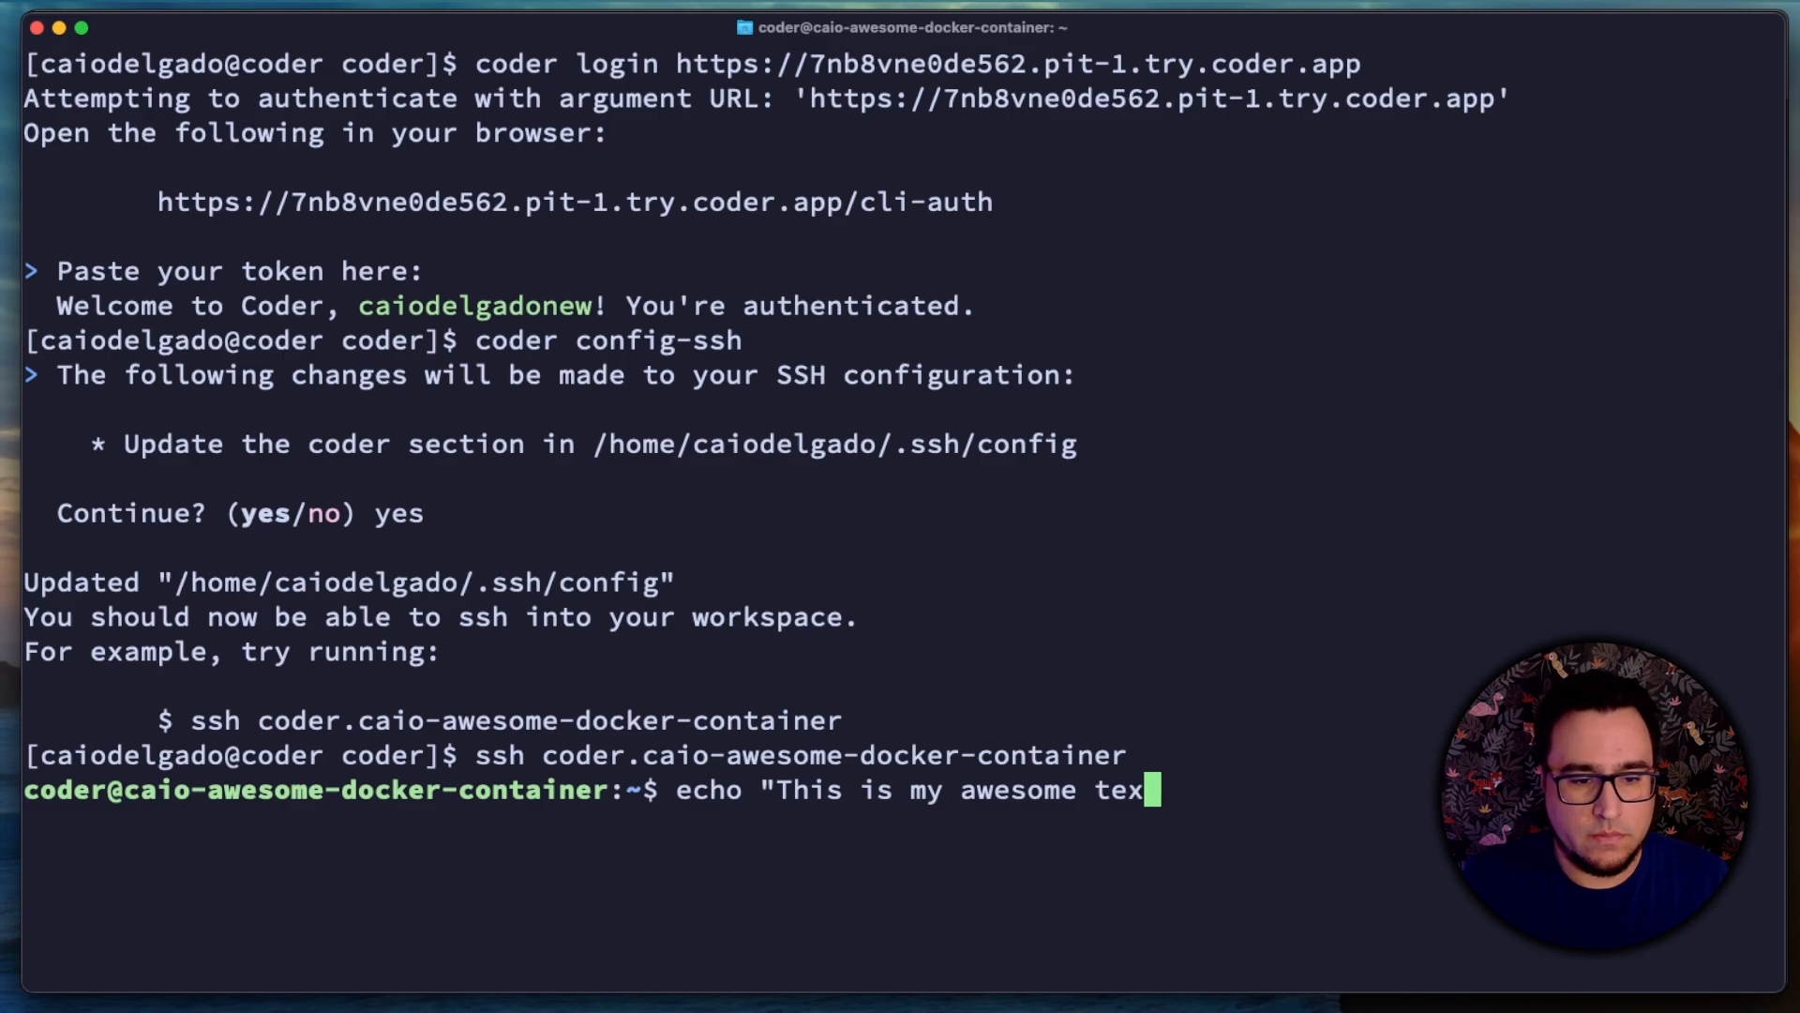
{"action": "type", "text": "t file\" > "}
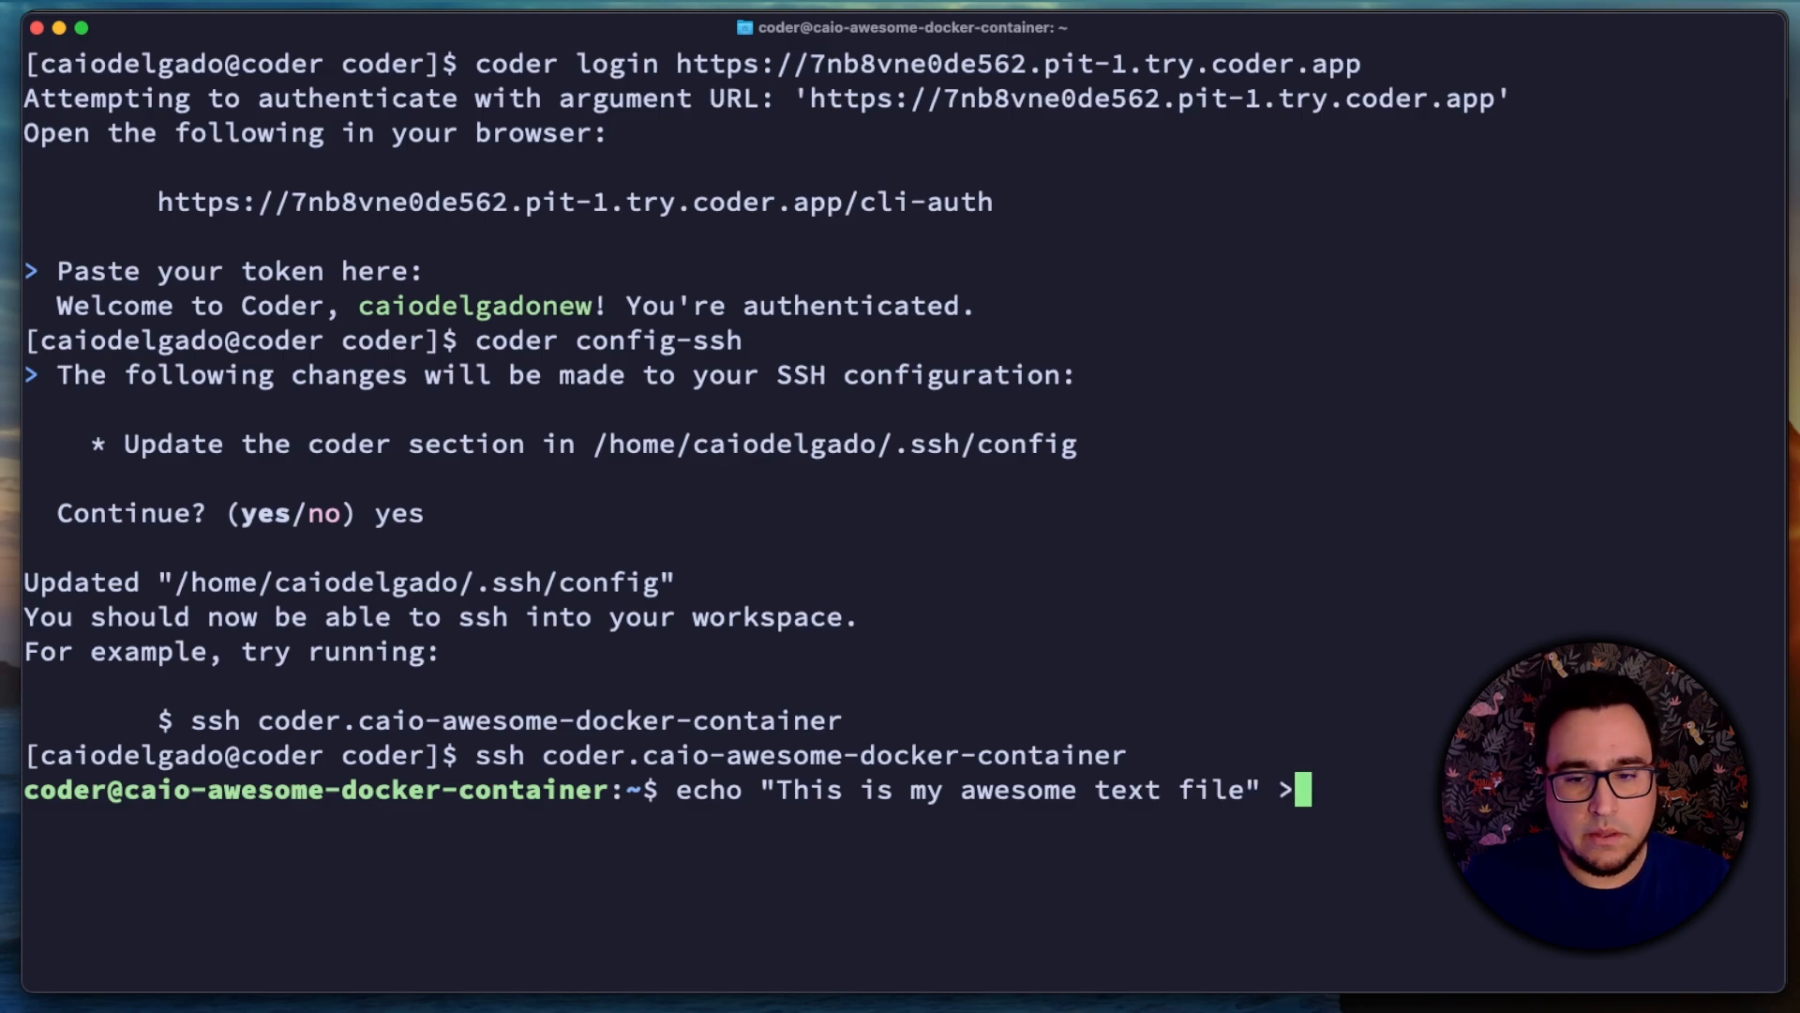
{"action": "type", "text": "$HOME"}
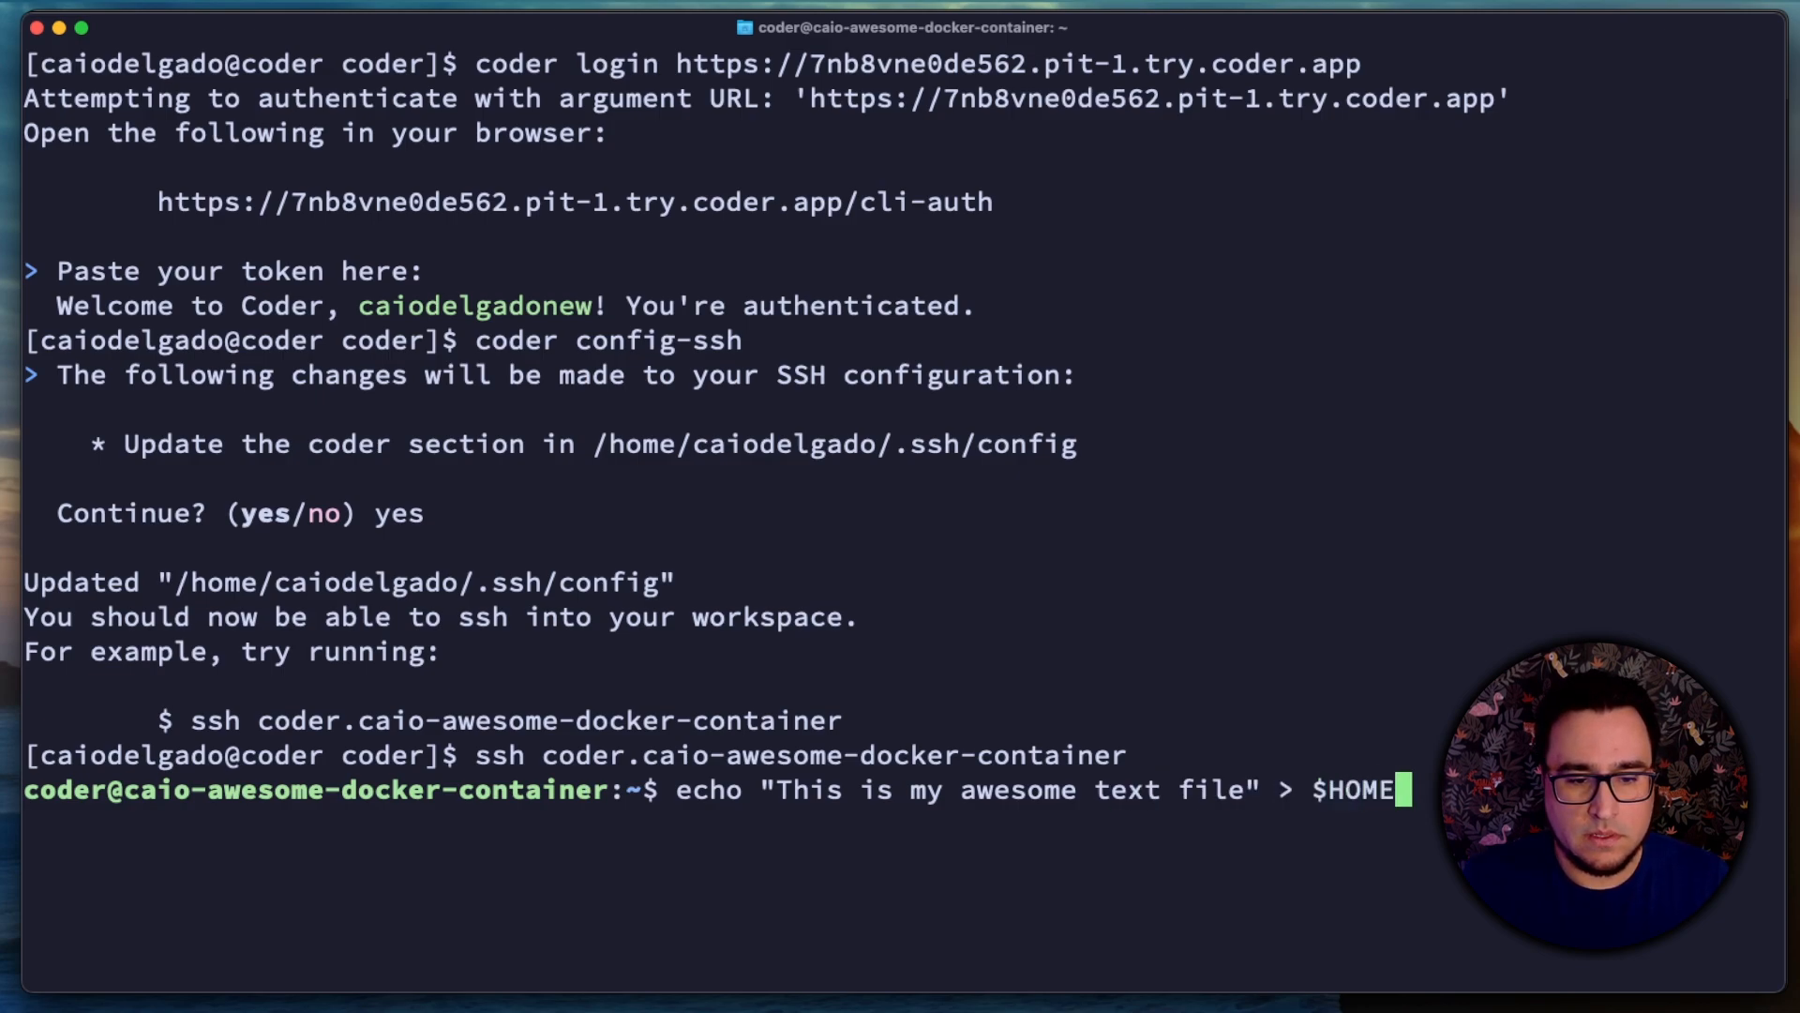
{"action": "type", "text": "/awes"}
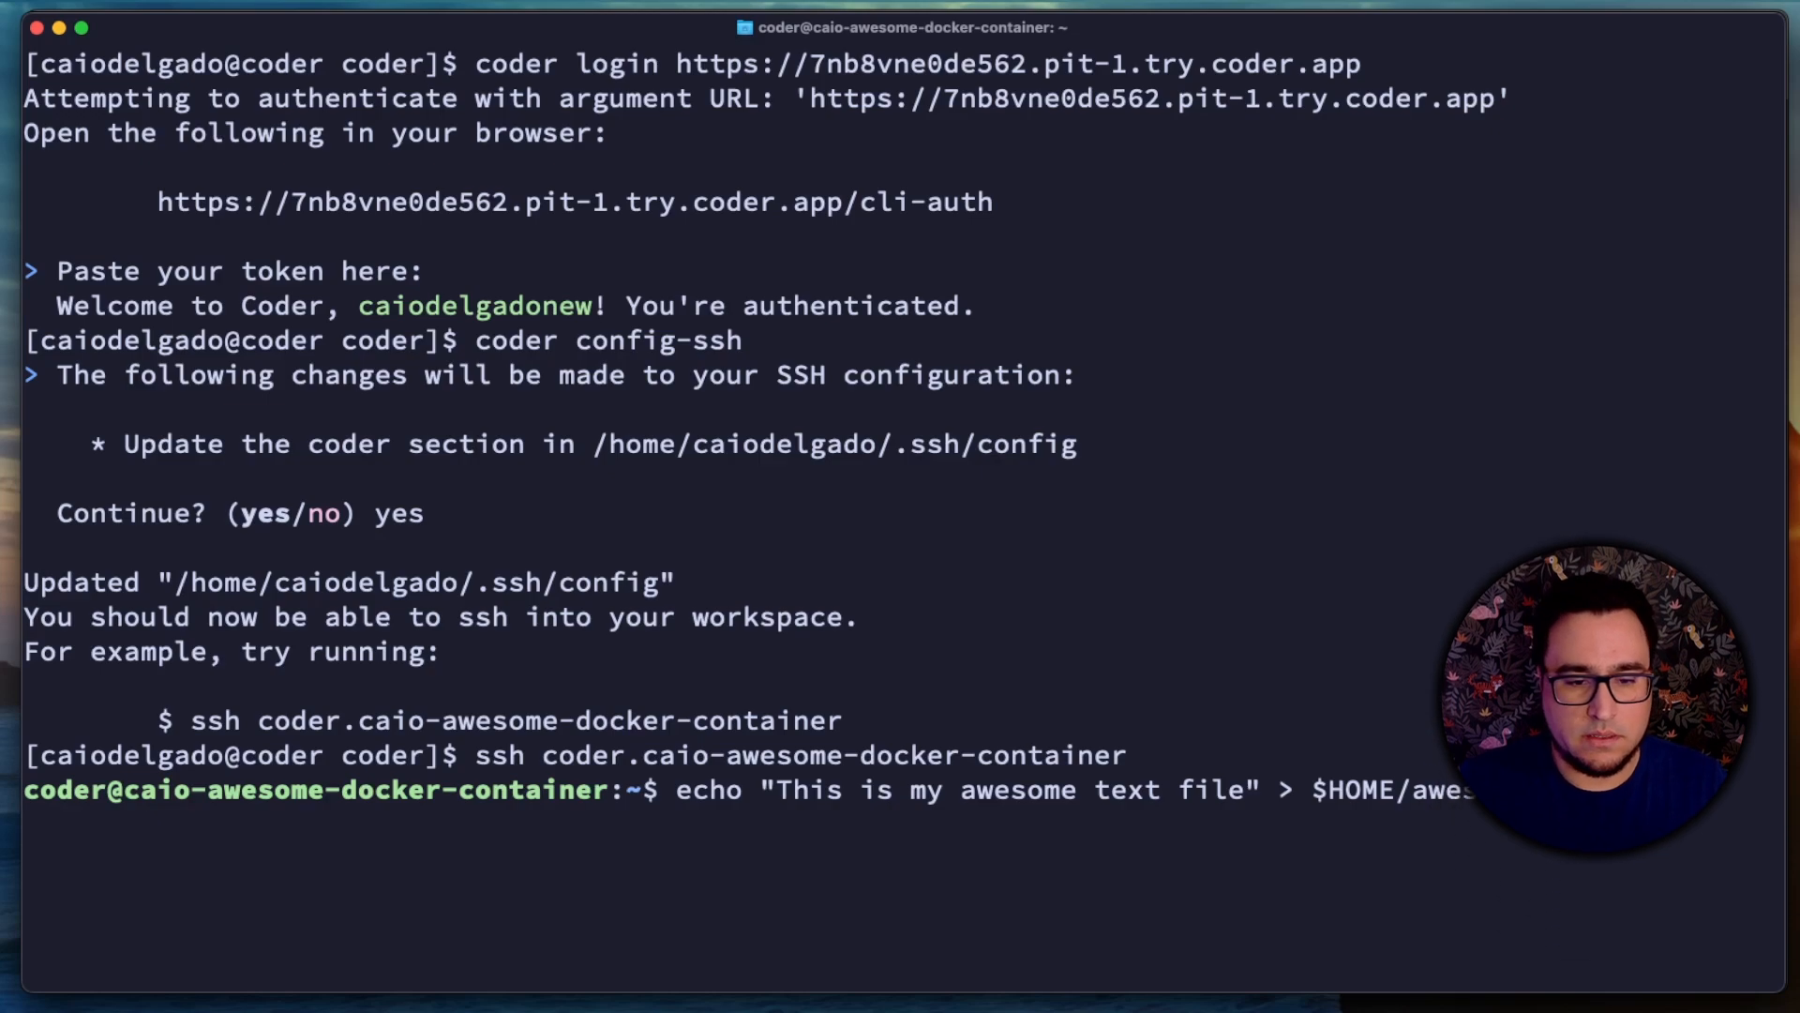
{"action": "type", "text": "ome.text"}
{"action": "key", "text": "Return"}
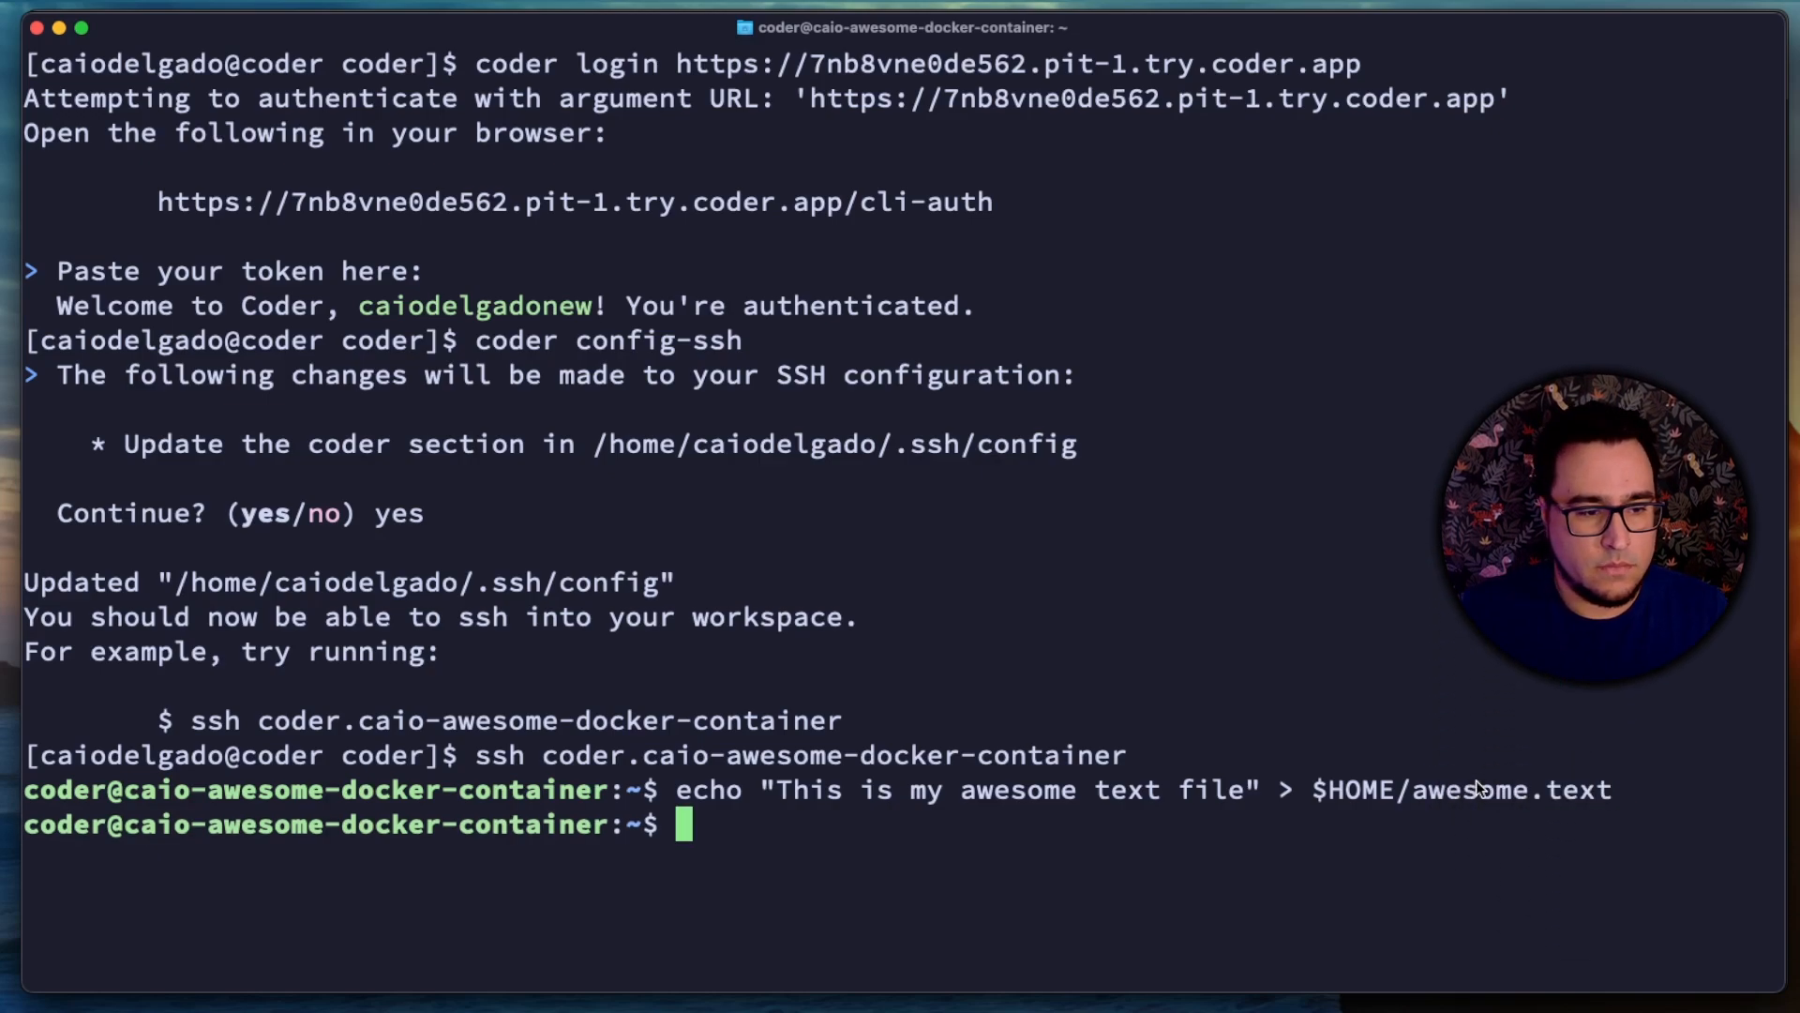
Step: List the workspace's home directory contents with ls -l $HOME
{"action": "type", "text": "ls -l "}
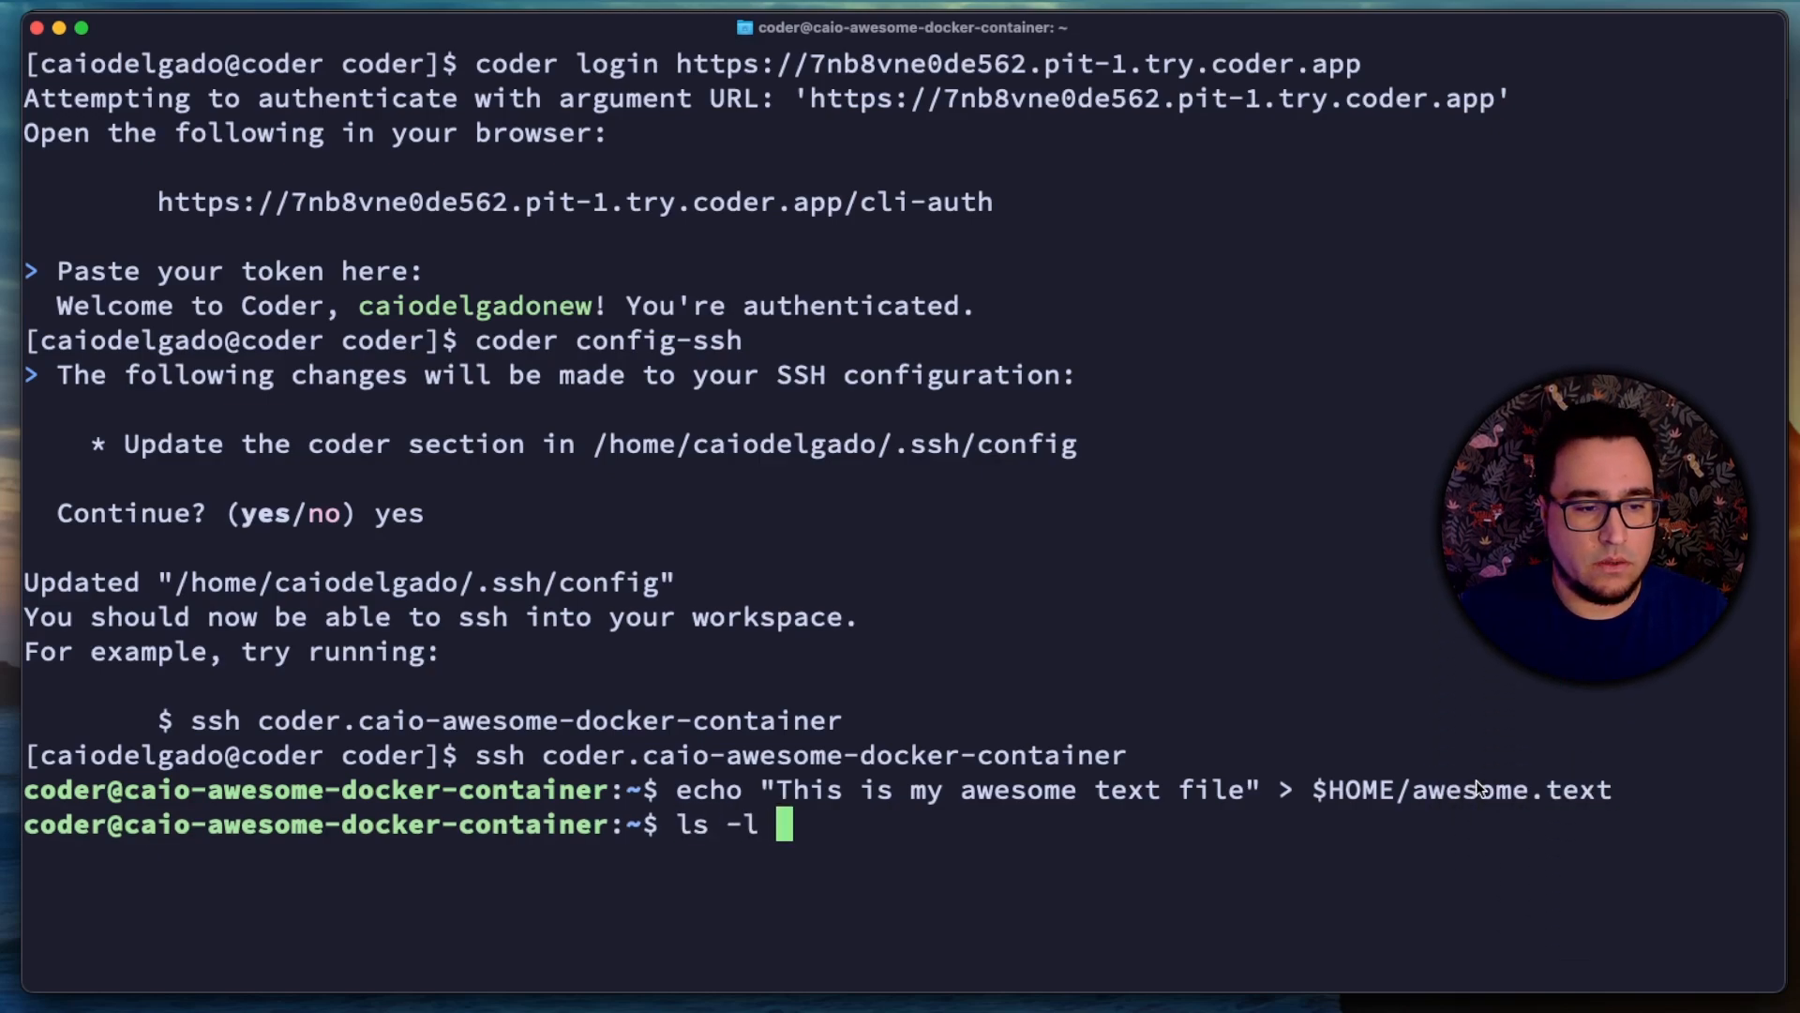
{"action": "type", "text": "$HOME"}
{"action": "key", "text": "Return"}
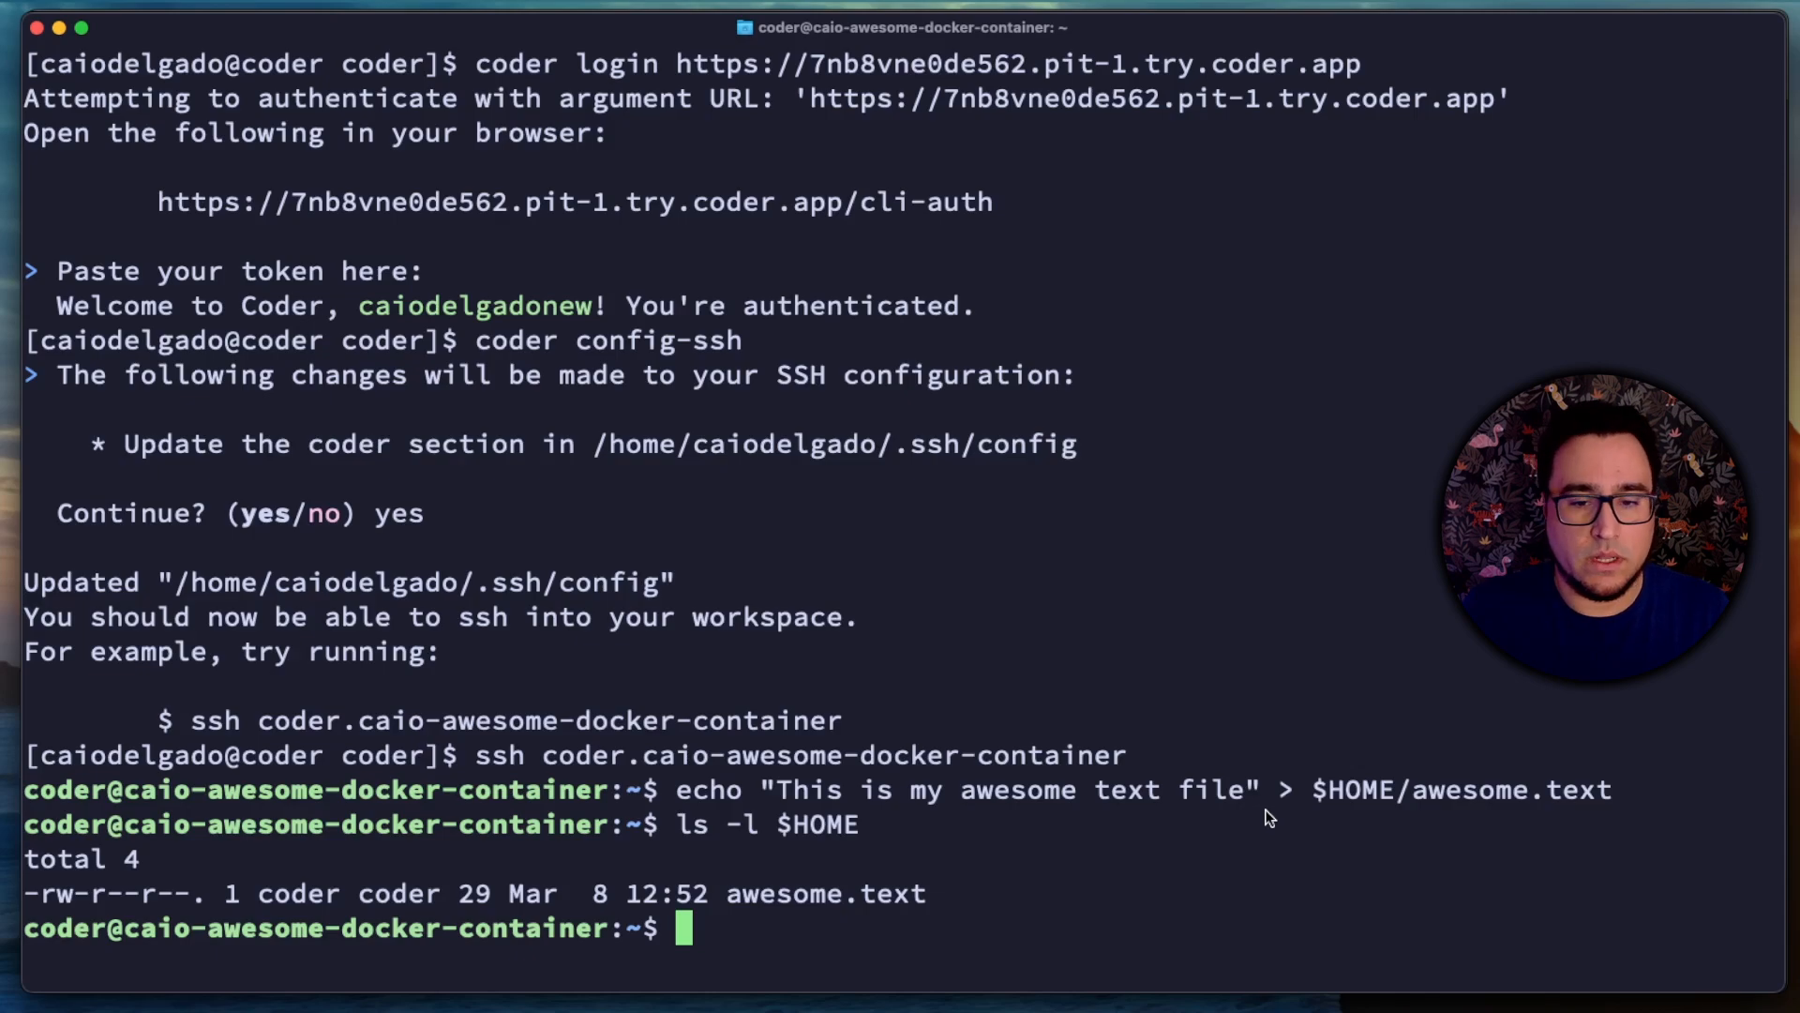
Step: Install cmatrix in the workspace by running sudo apt update && sudo apt install cmatrix -yq
{"action": "type", "text": "sudo apt up"}
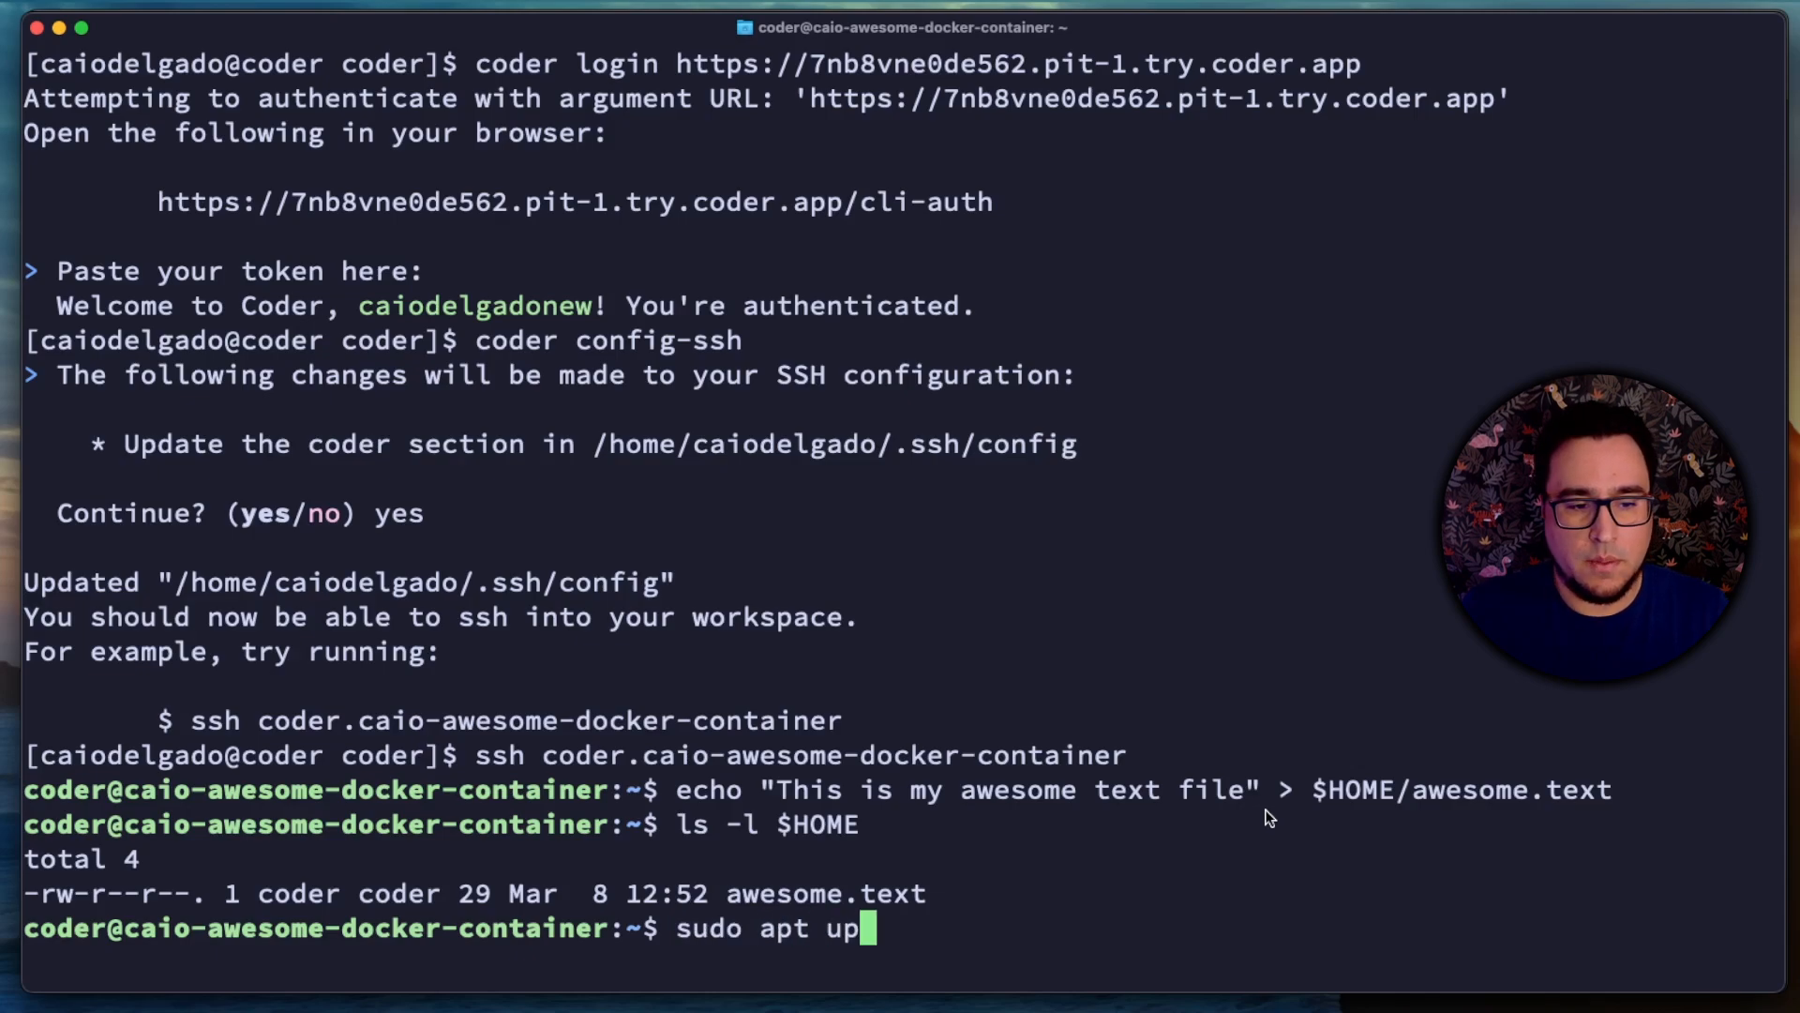
{"action": "type", "text": "date && s"}
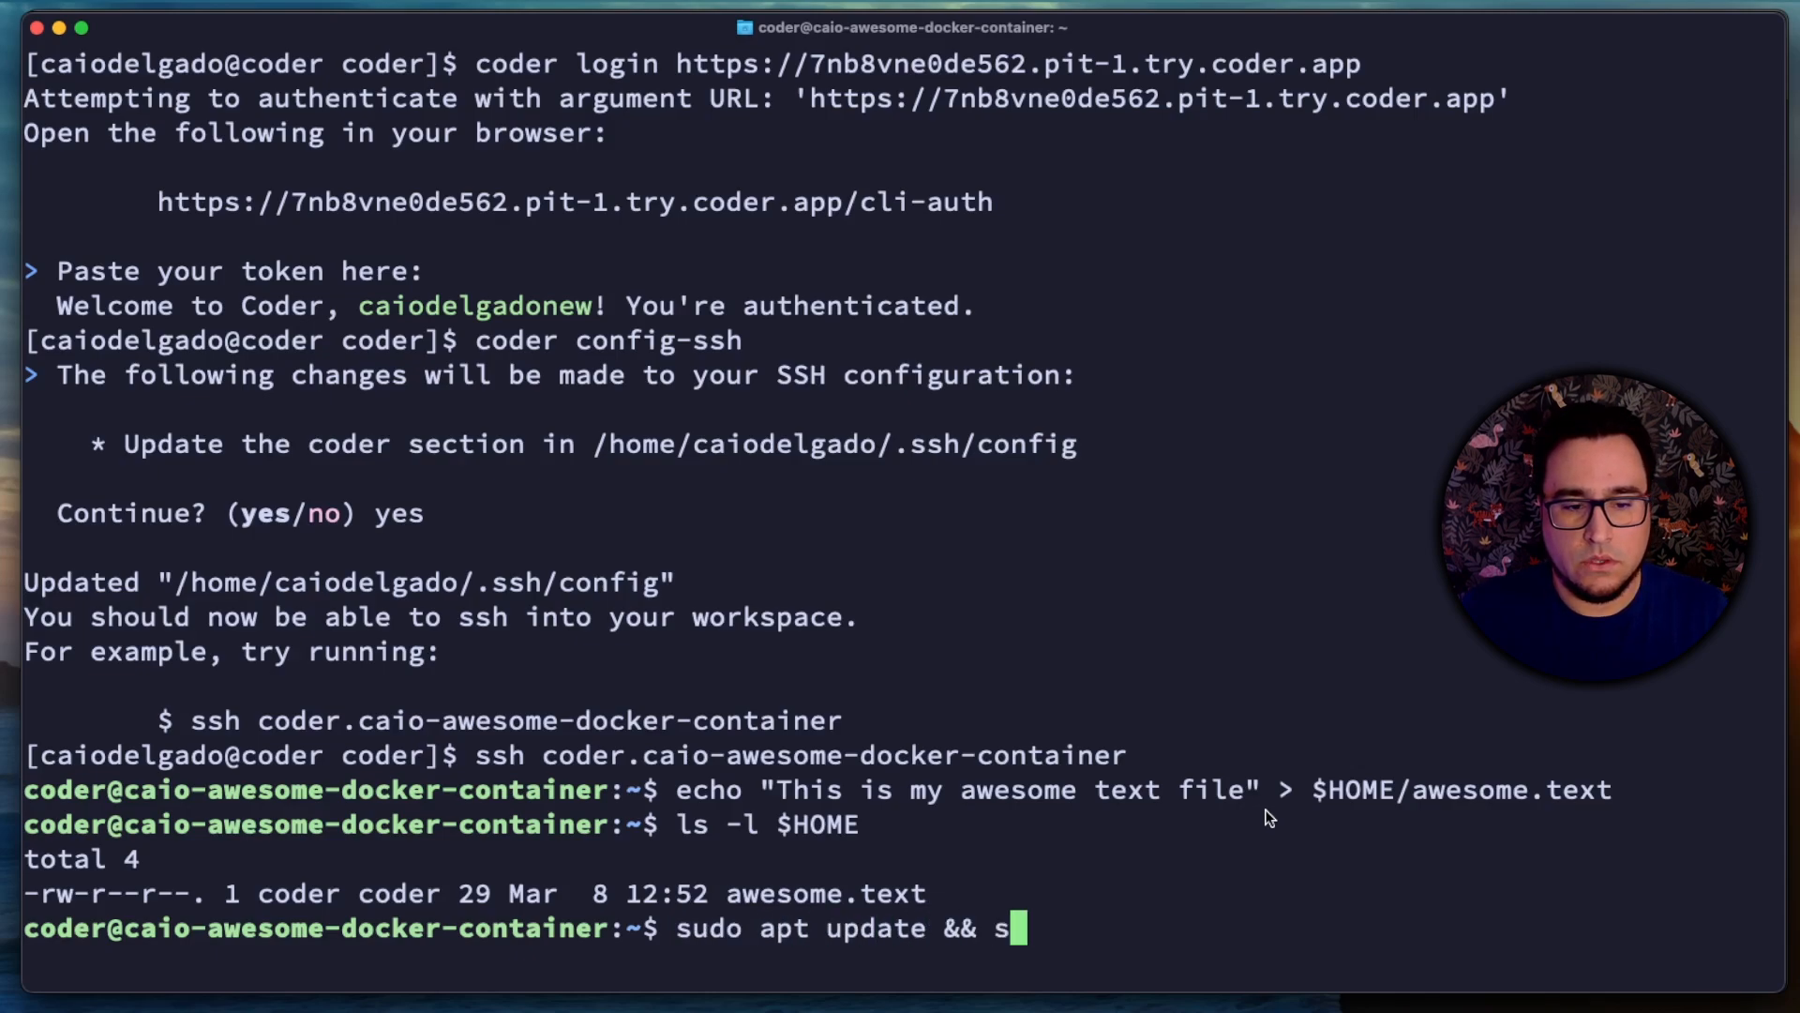
{"action": "type", "text": "udo apt insta"}
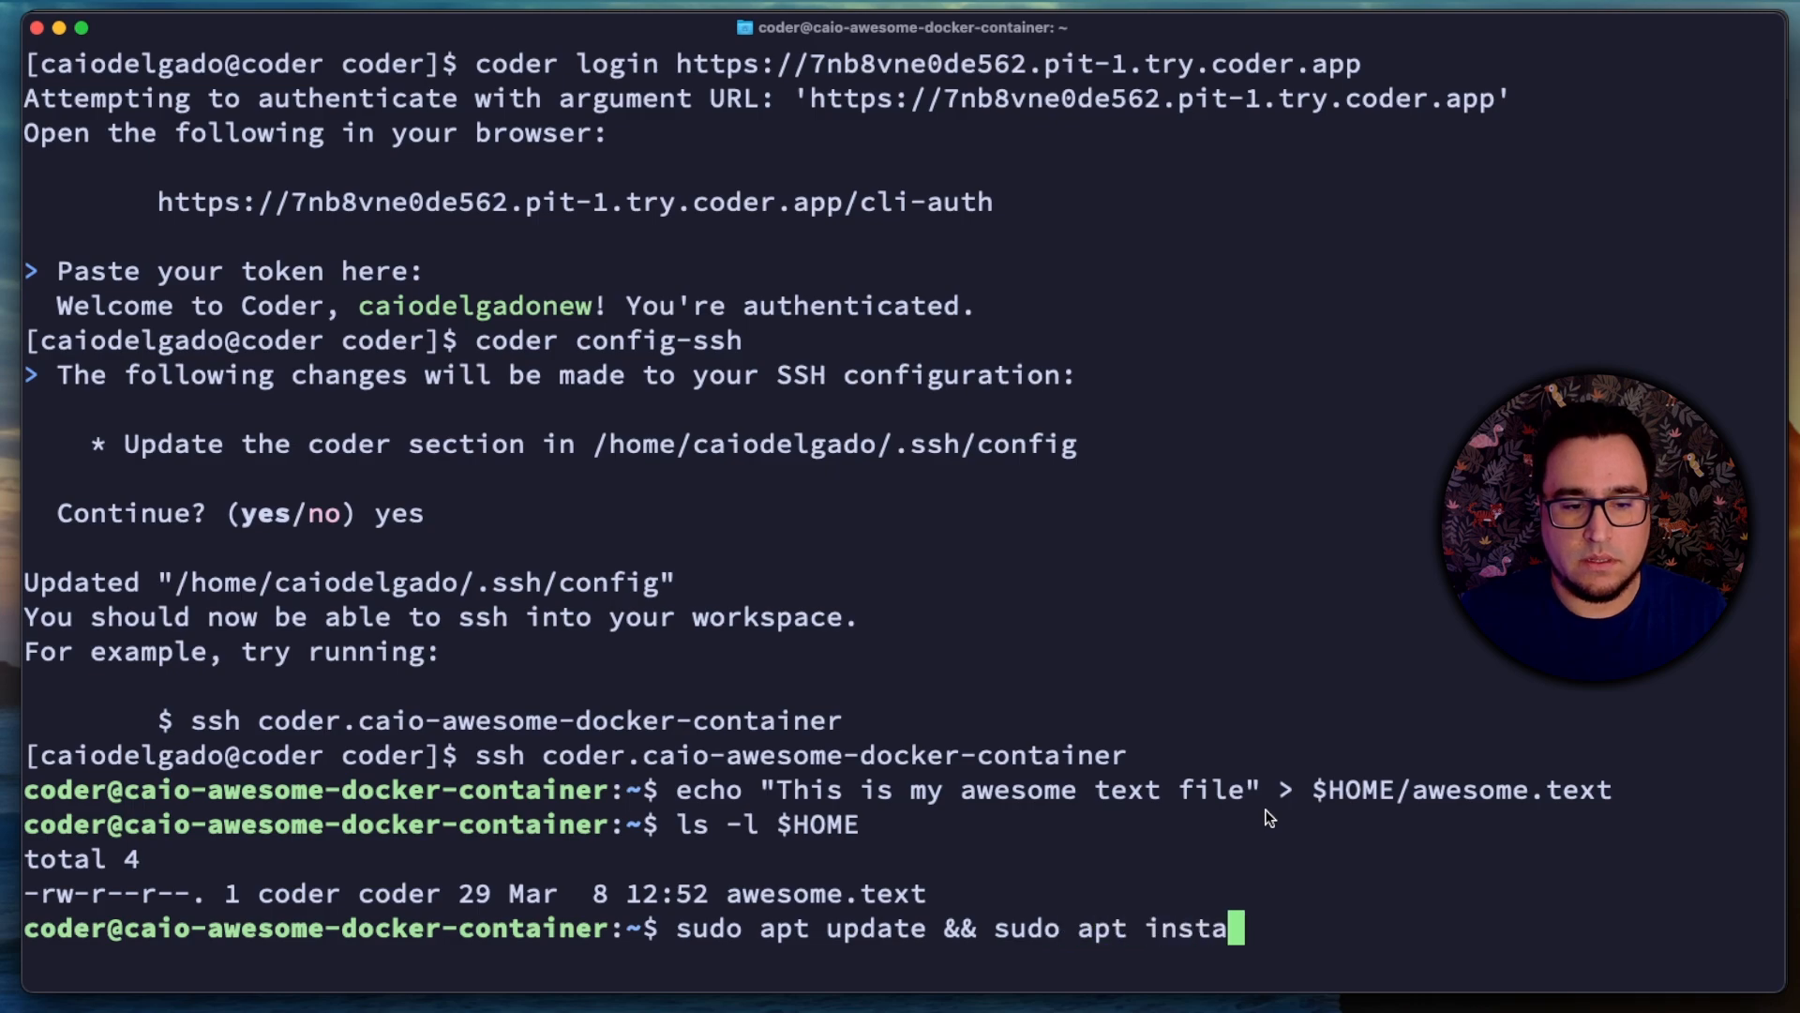
{"action": "type", "text": "ll cmatrix -"}
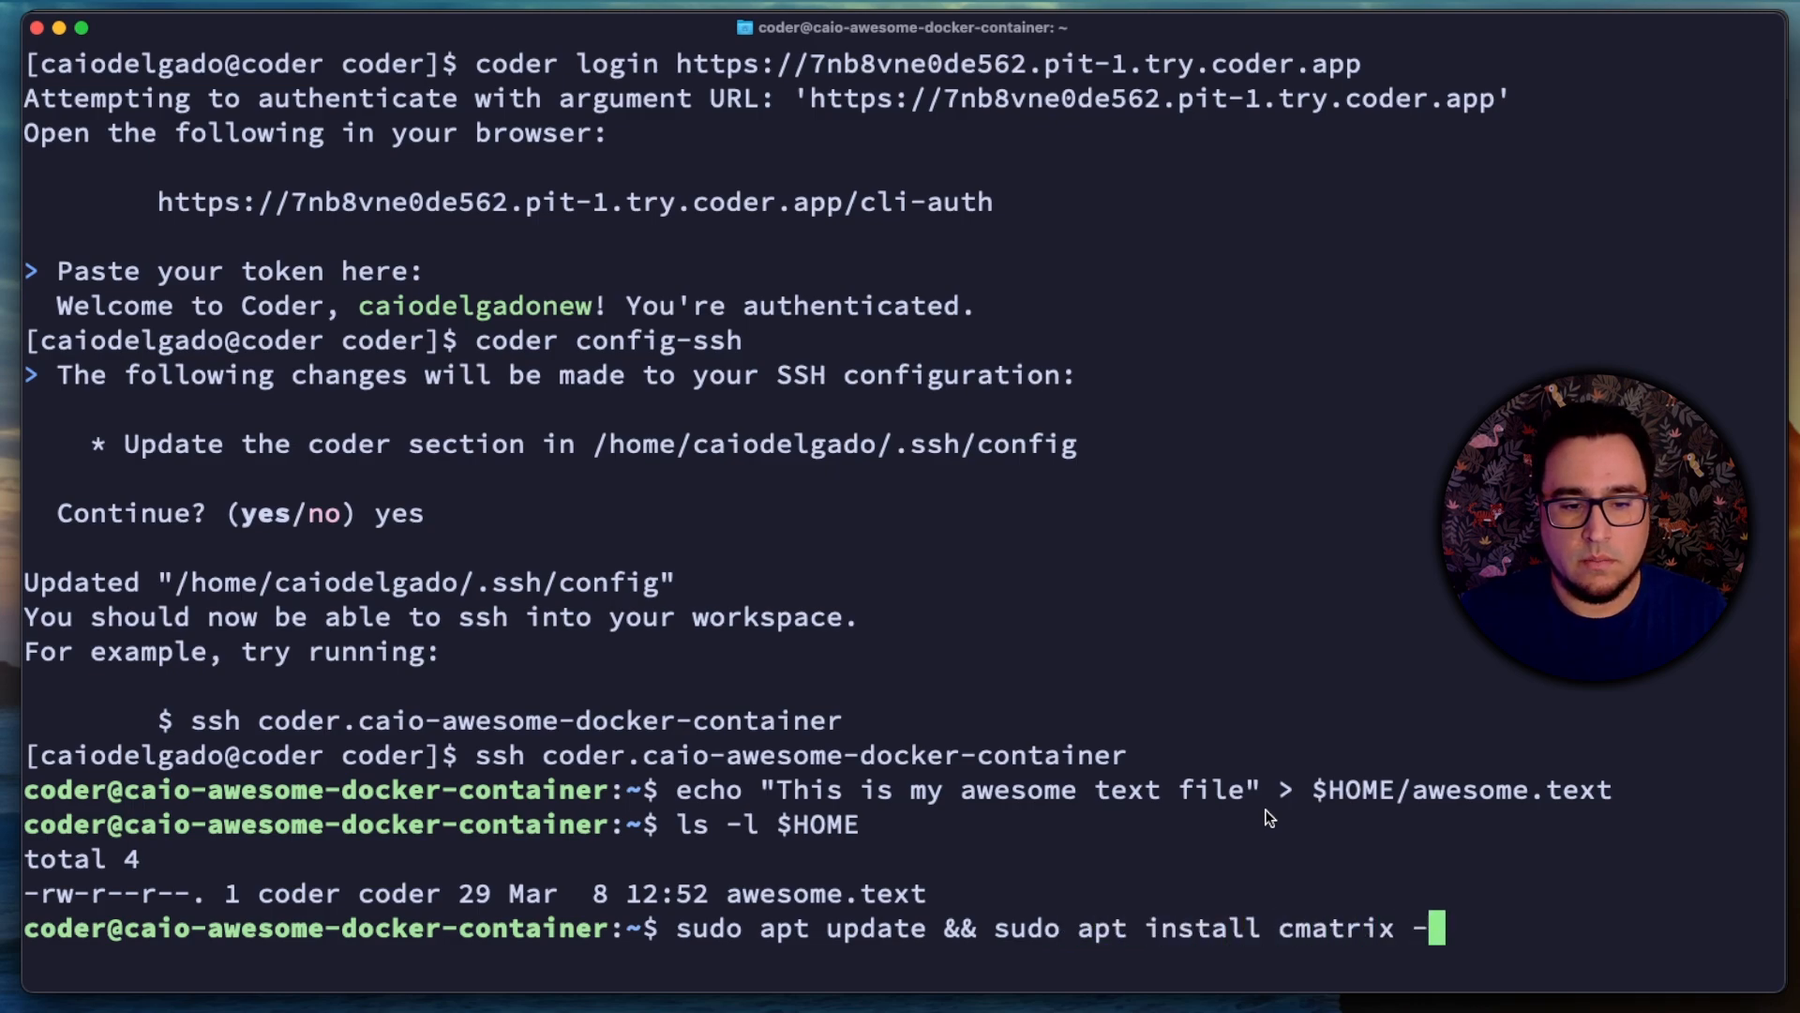
{"action": "type", "text": "yq"}
{"action": "key", "text": "Return"}
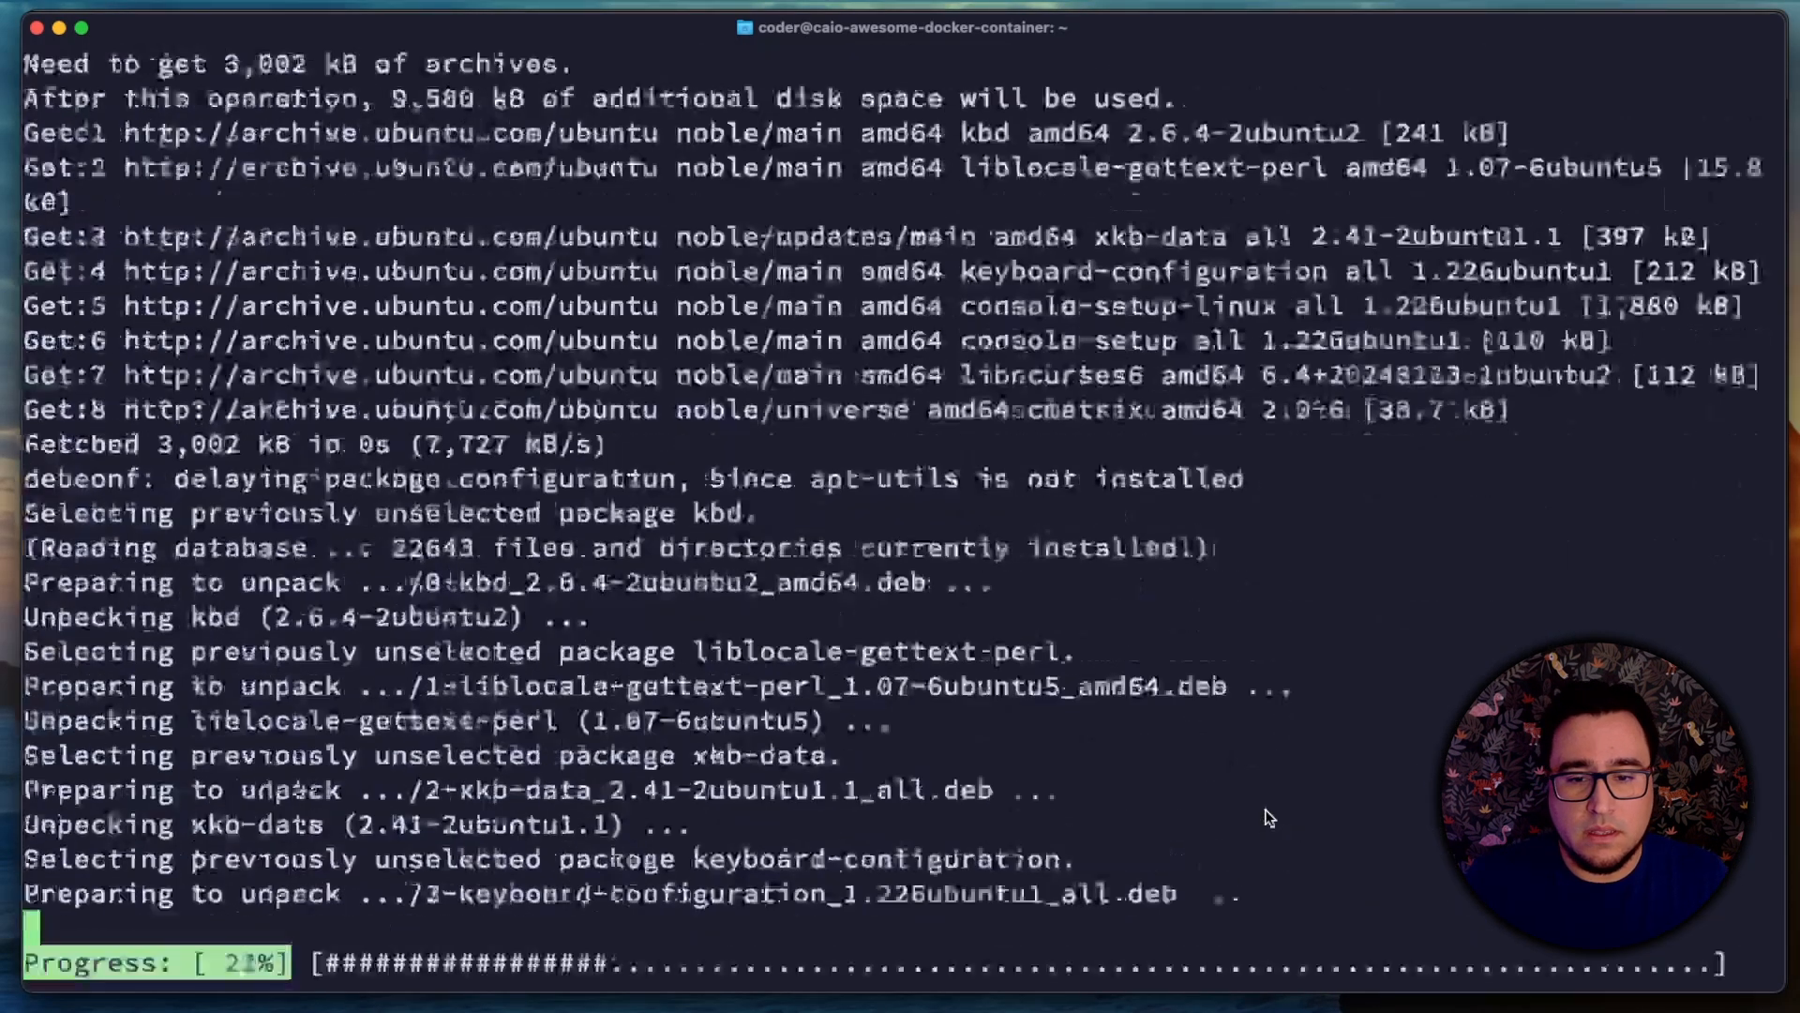
Step: Check the installed cmatrix version by running cmatrix -V
{"action": "type", "text": "cmatrix "}
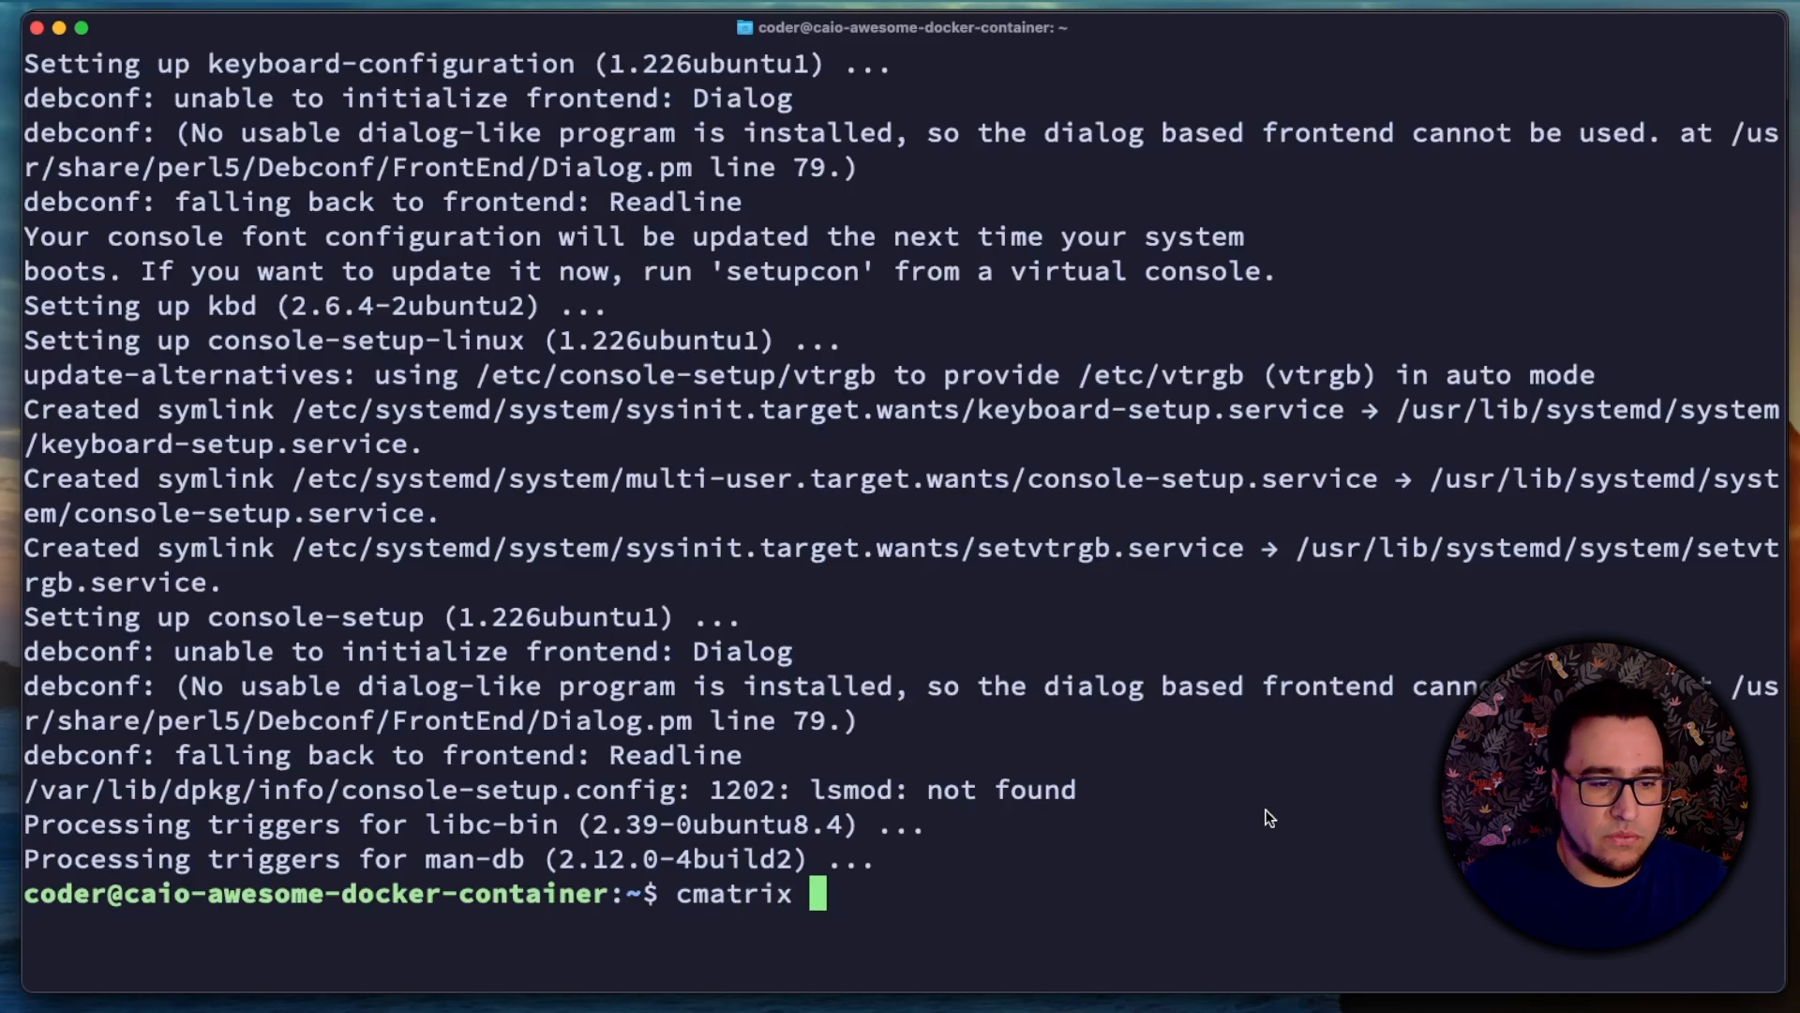
{"action": "type", "text": "-V"}
{"action": "key", "text": "Return"}
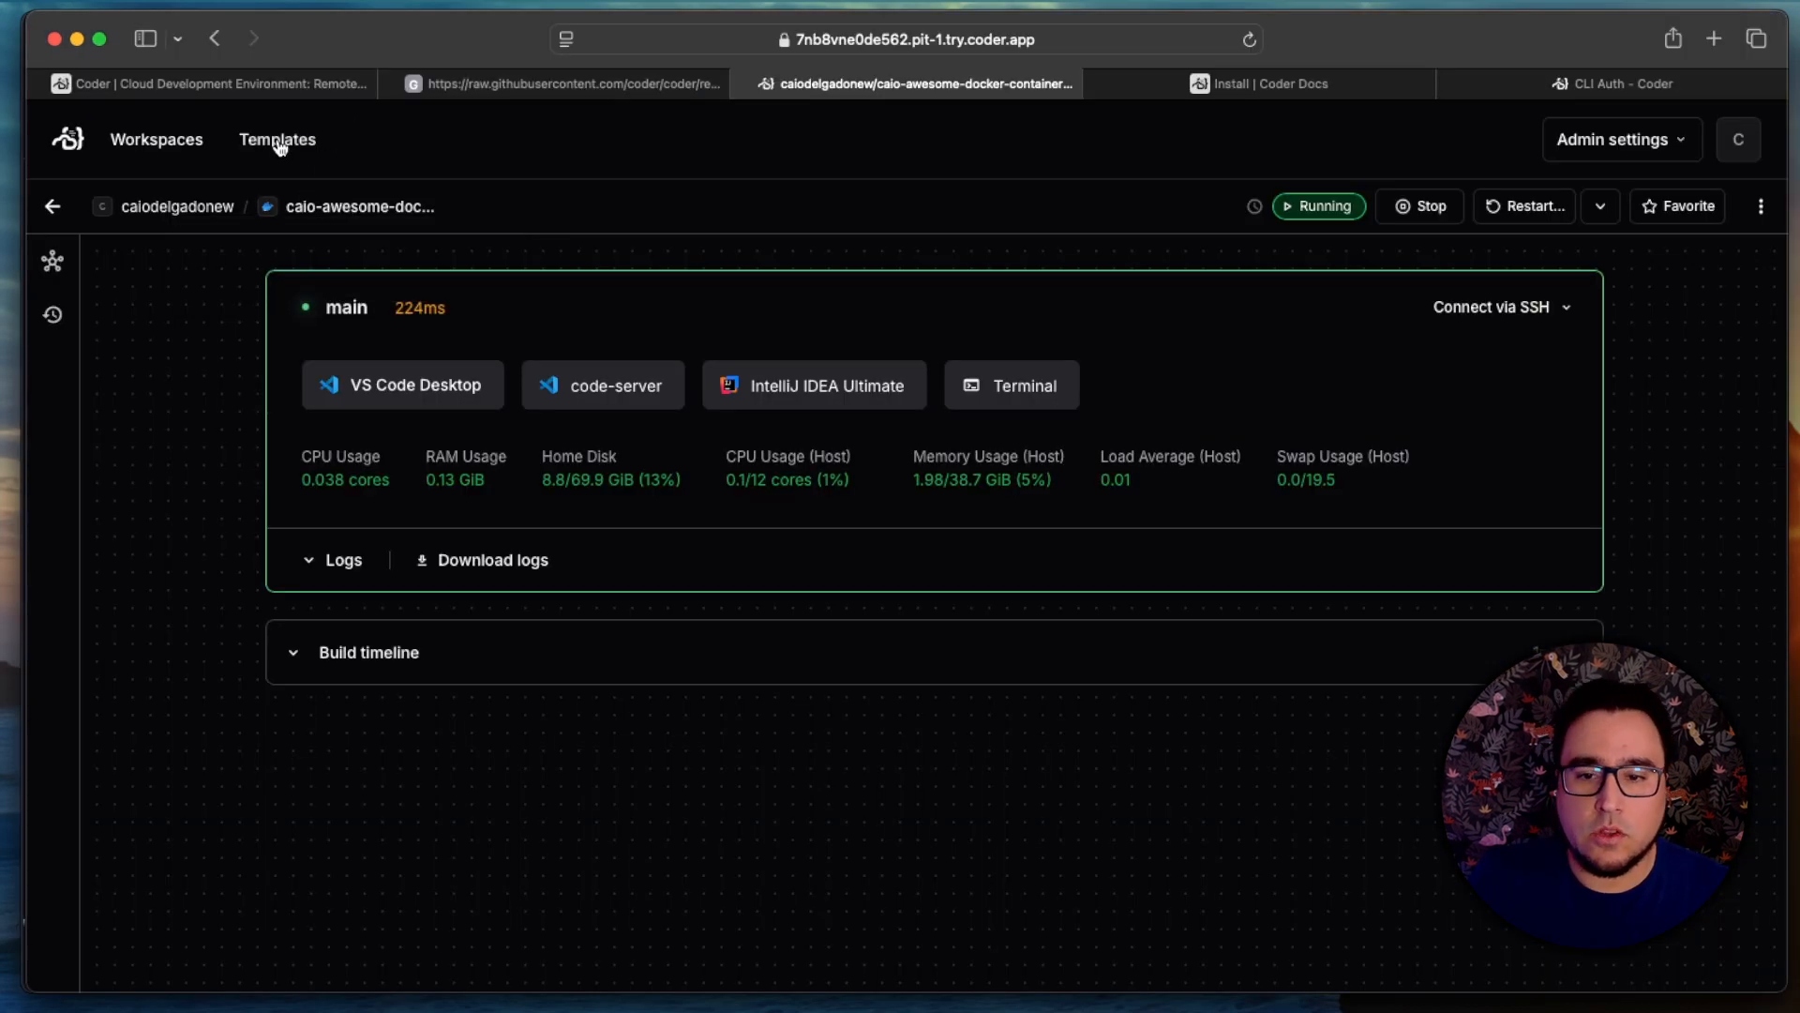
Step: In the browser's Coder dashboard, open the source code of the My First Docker Container Template
{"action": "left_click", "coordinate": [279, 148]}
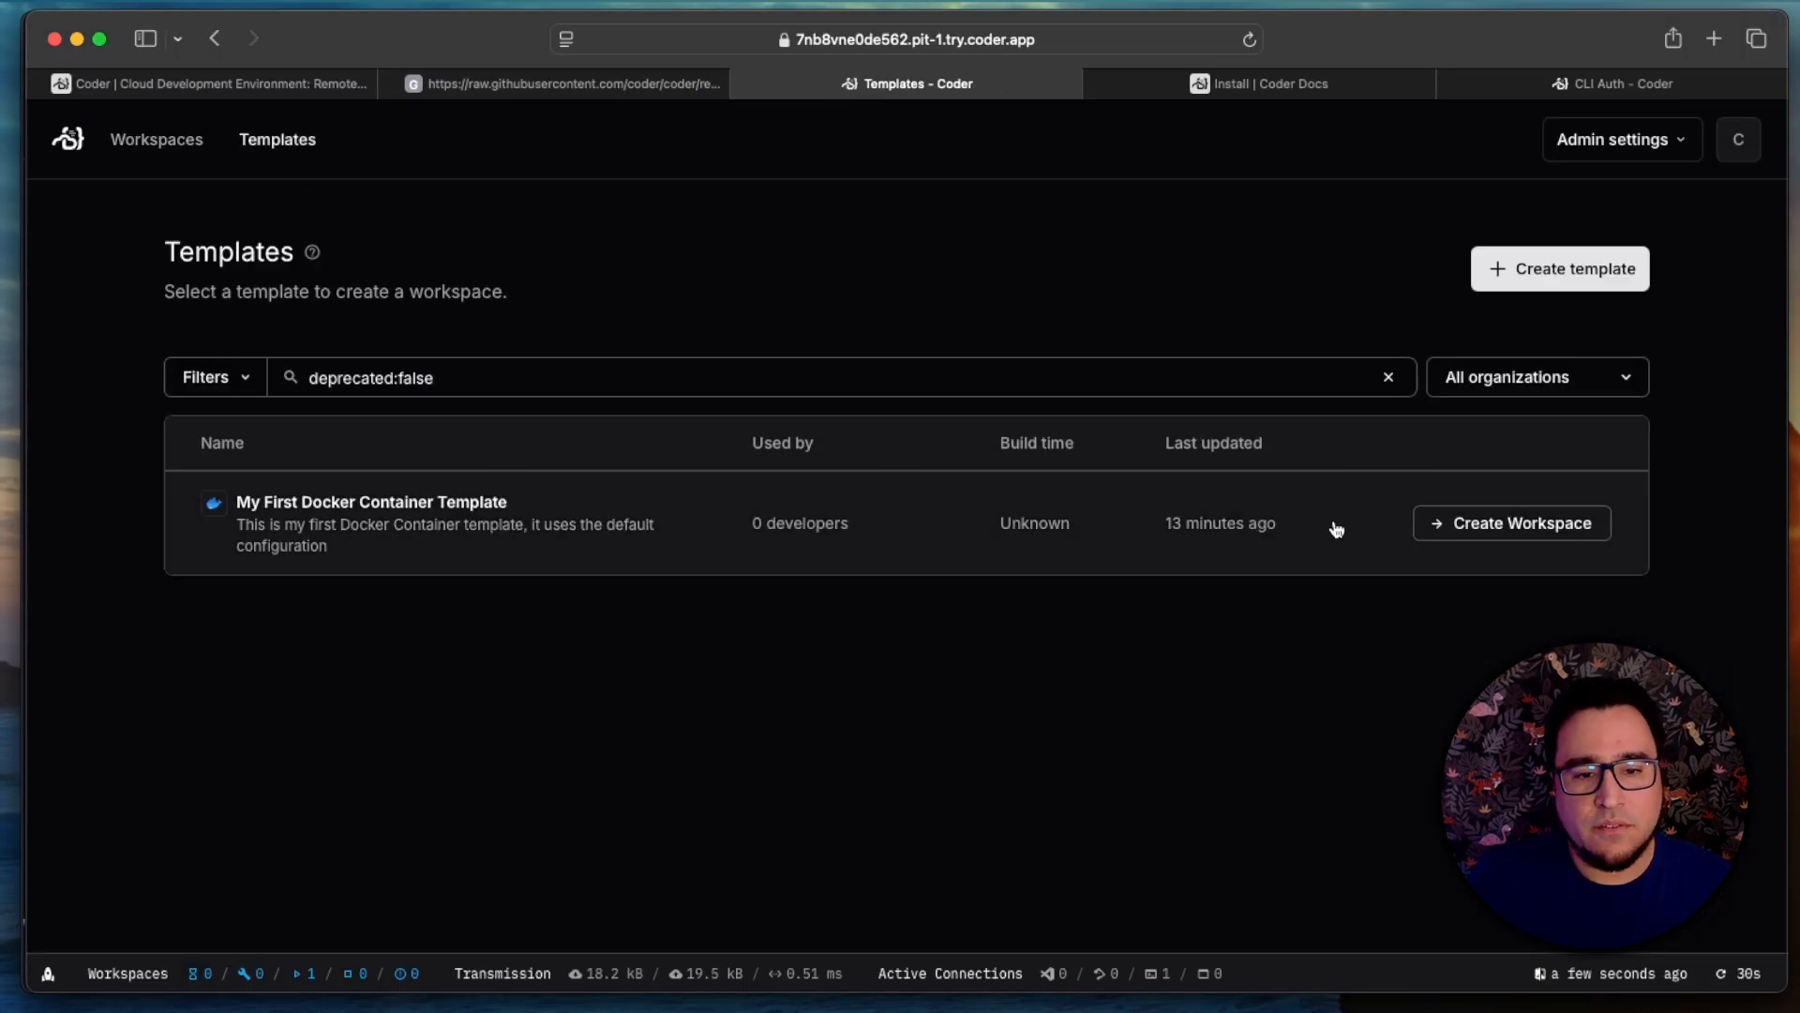
{"action": "left_click", "coordinate": [809, 494]}
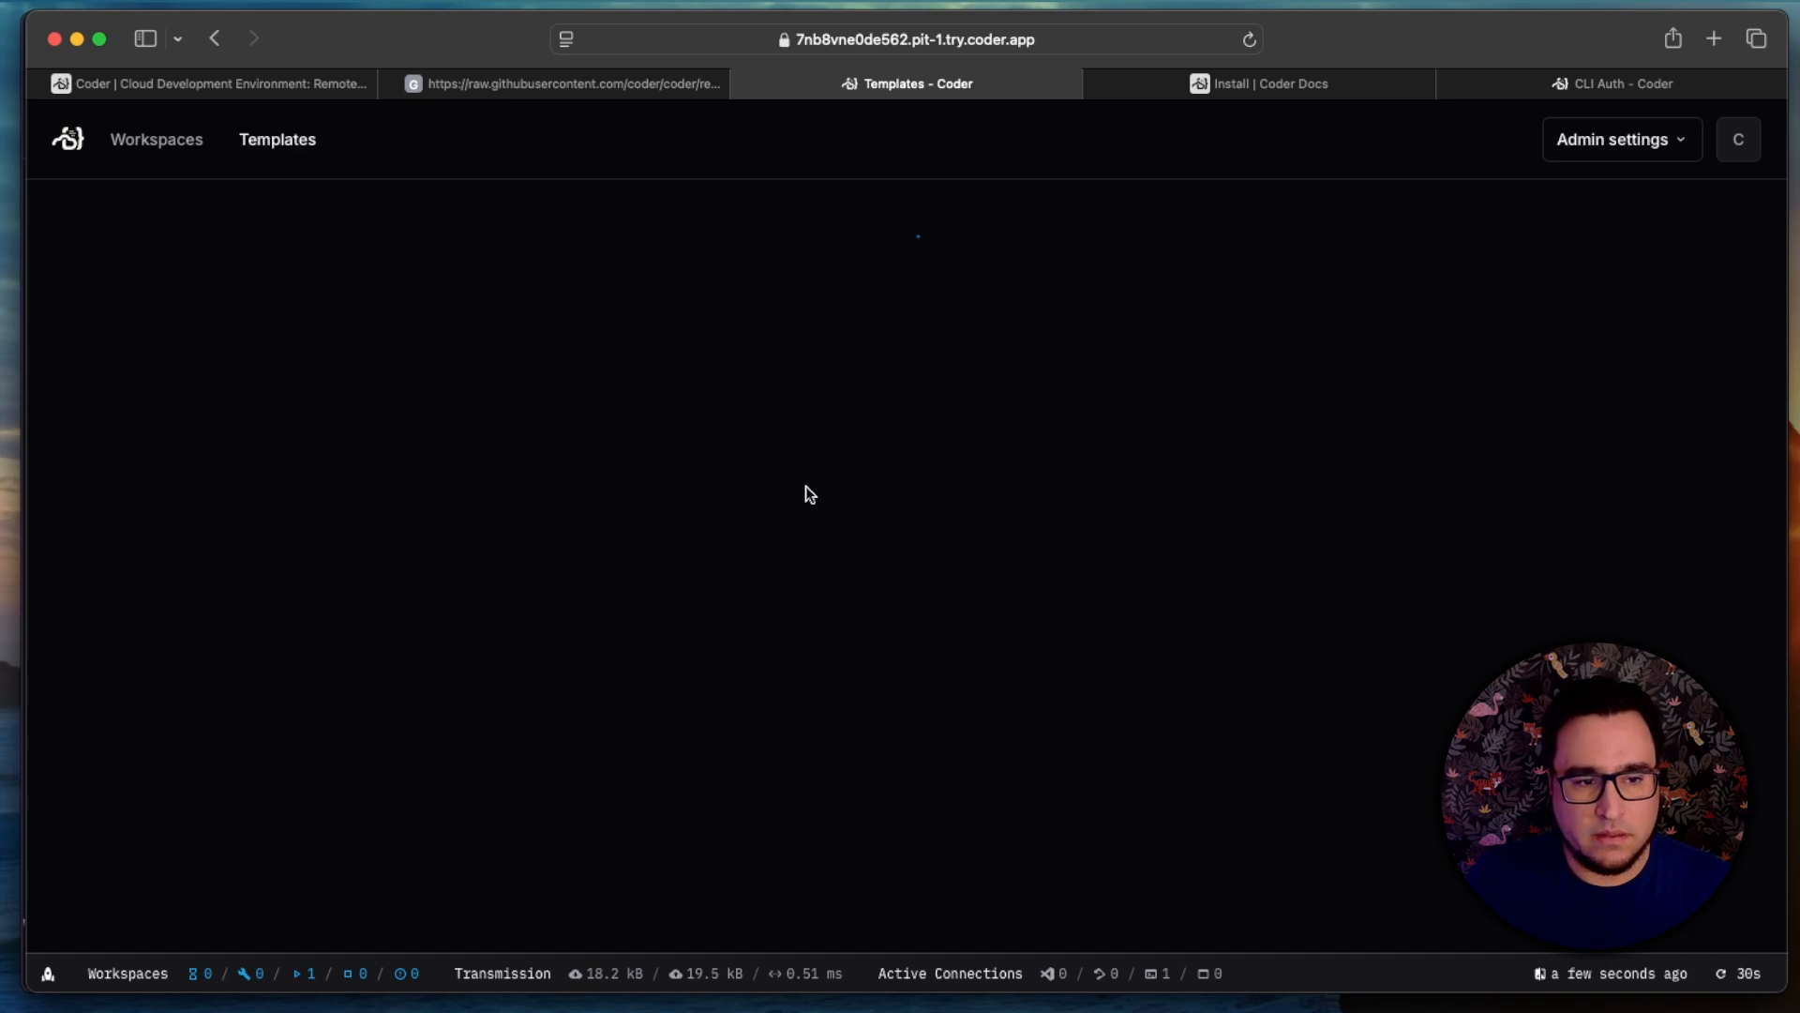
{"action": "left_click", "coordinate": [434, 370]}
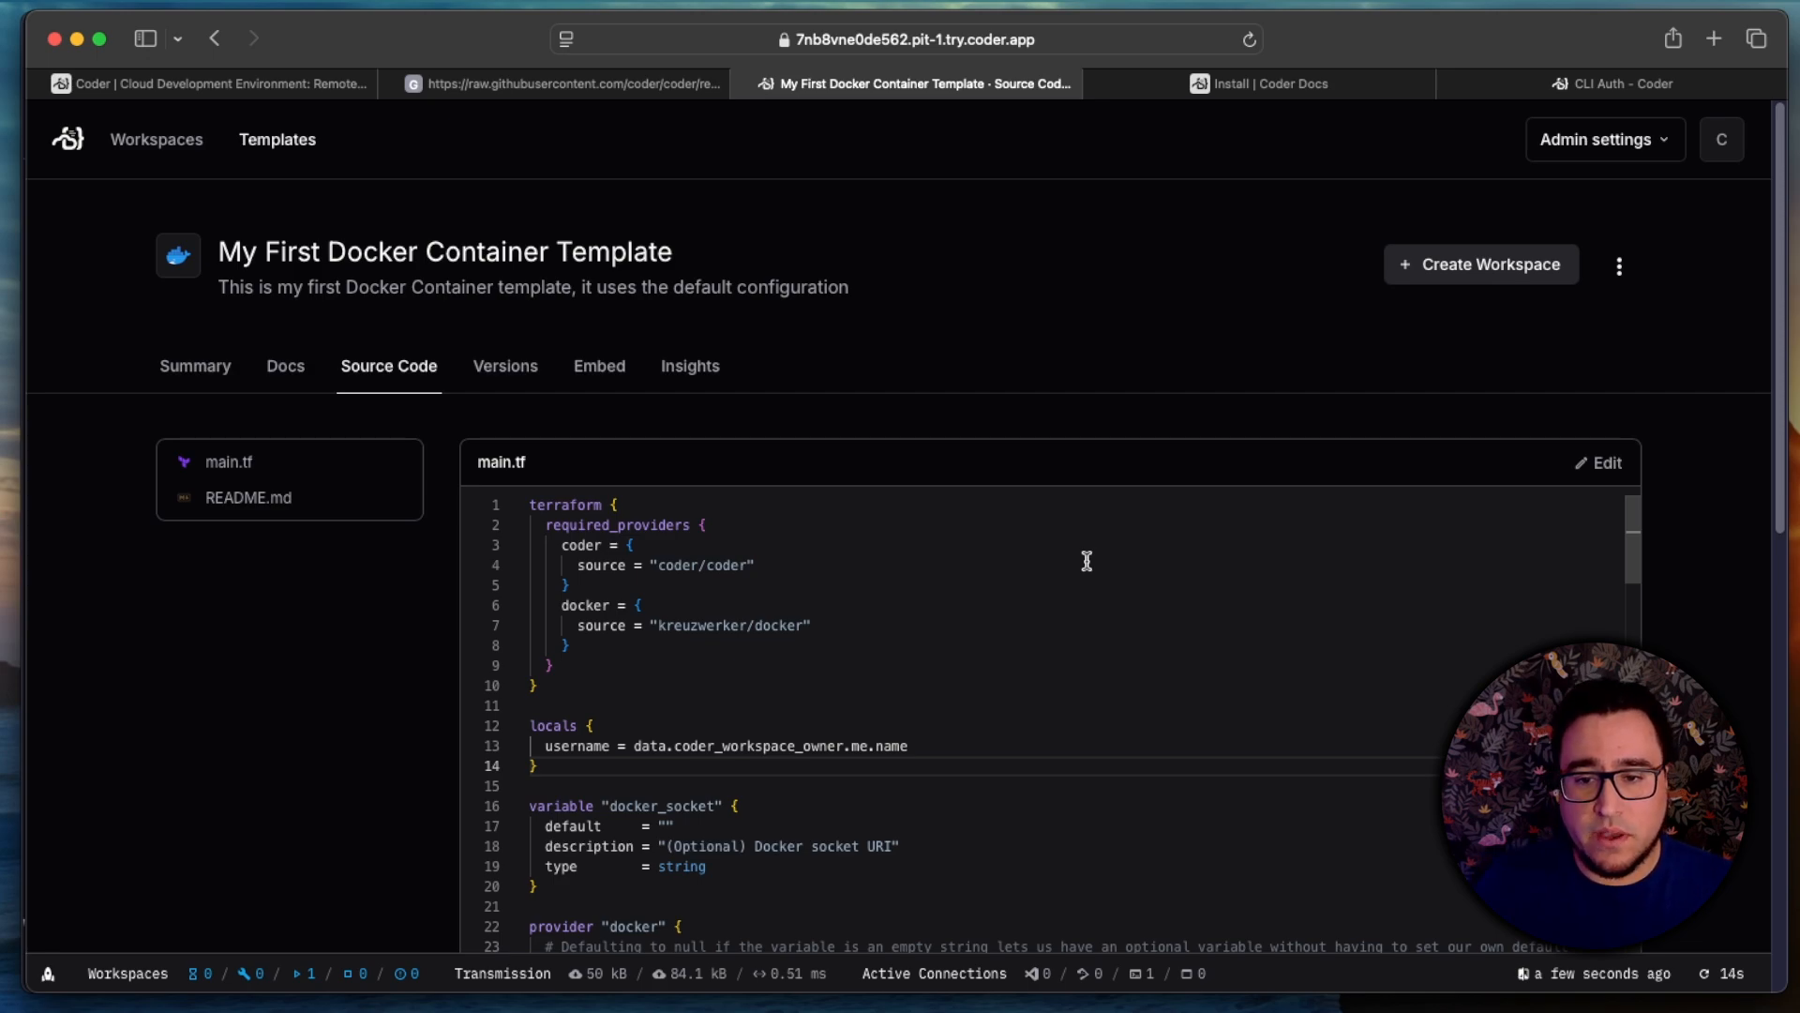
Step: Search the template's main.tf source for docker_volume
{"action": "left_click", "coordinate": [1087, 561]}
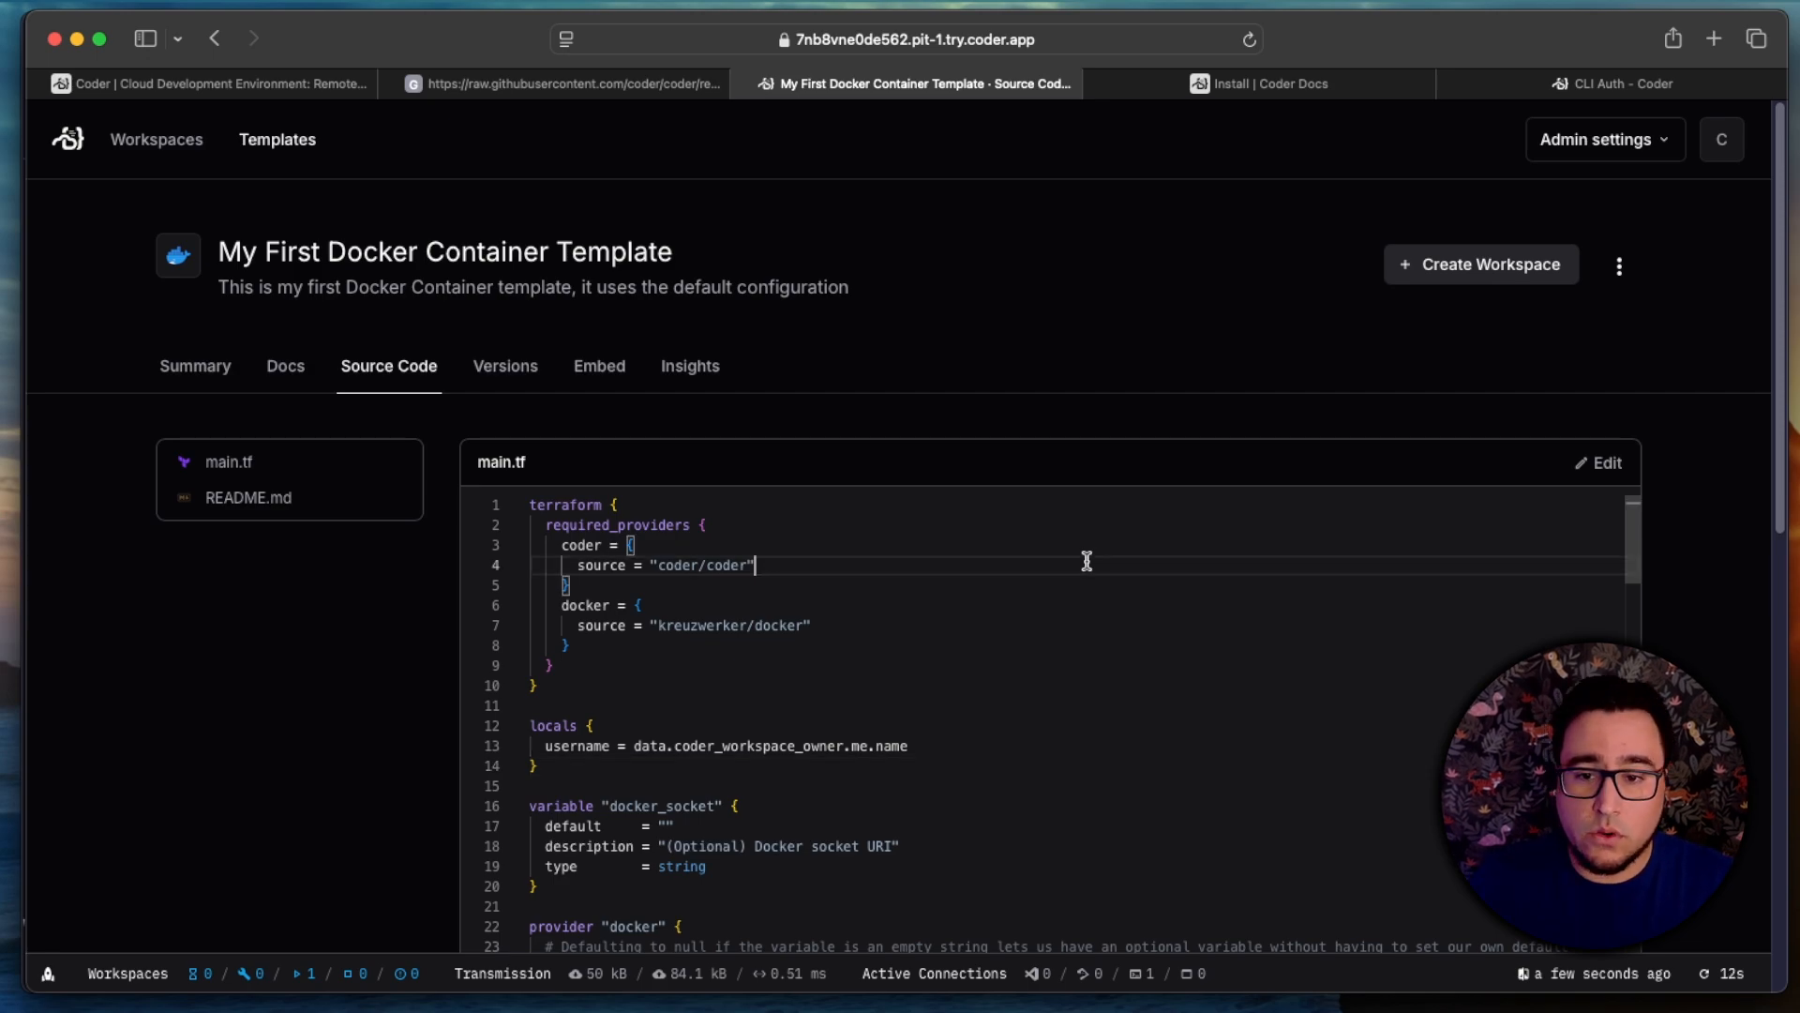
{"action": "key", "text": "super+f"}
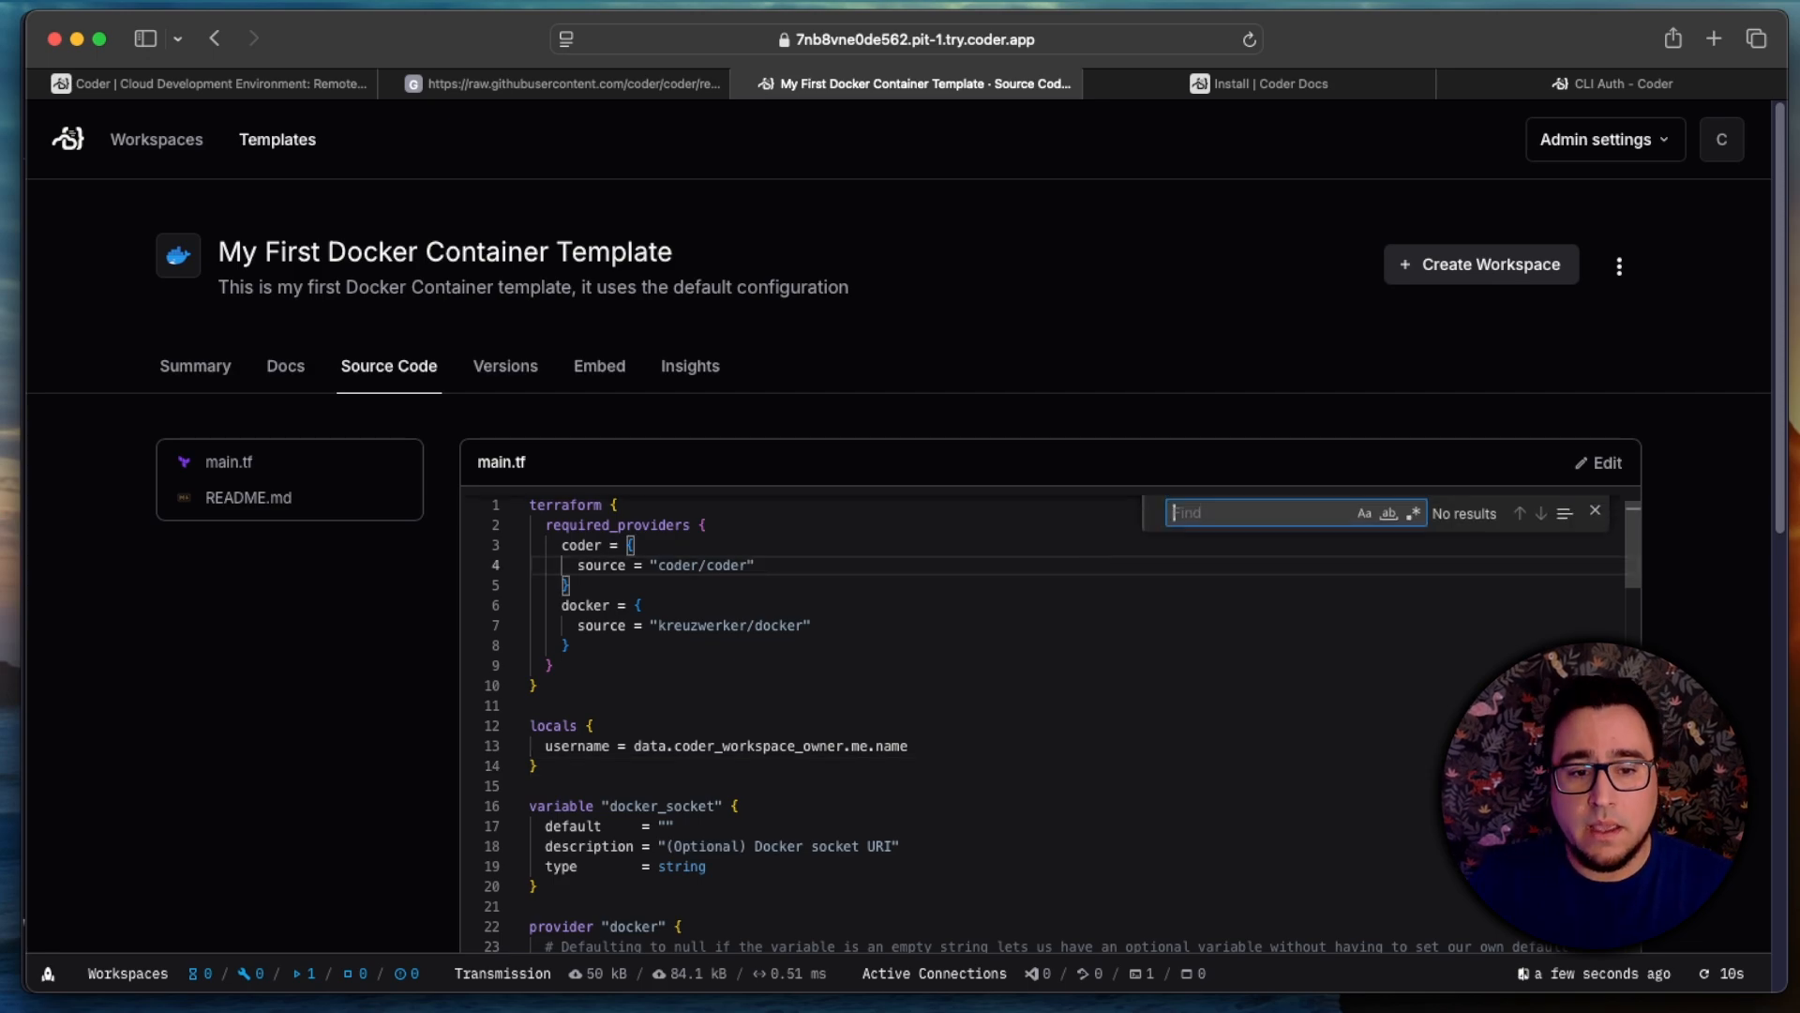
{"action": "type", "text": "docker_volume"}
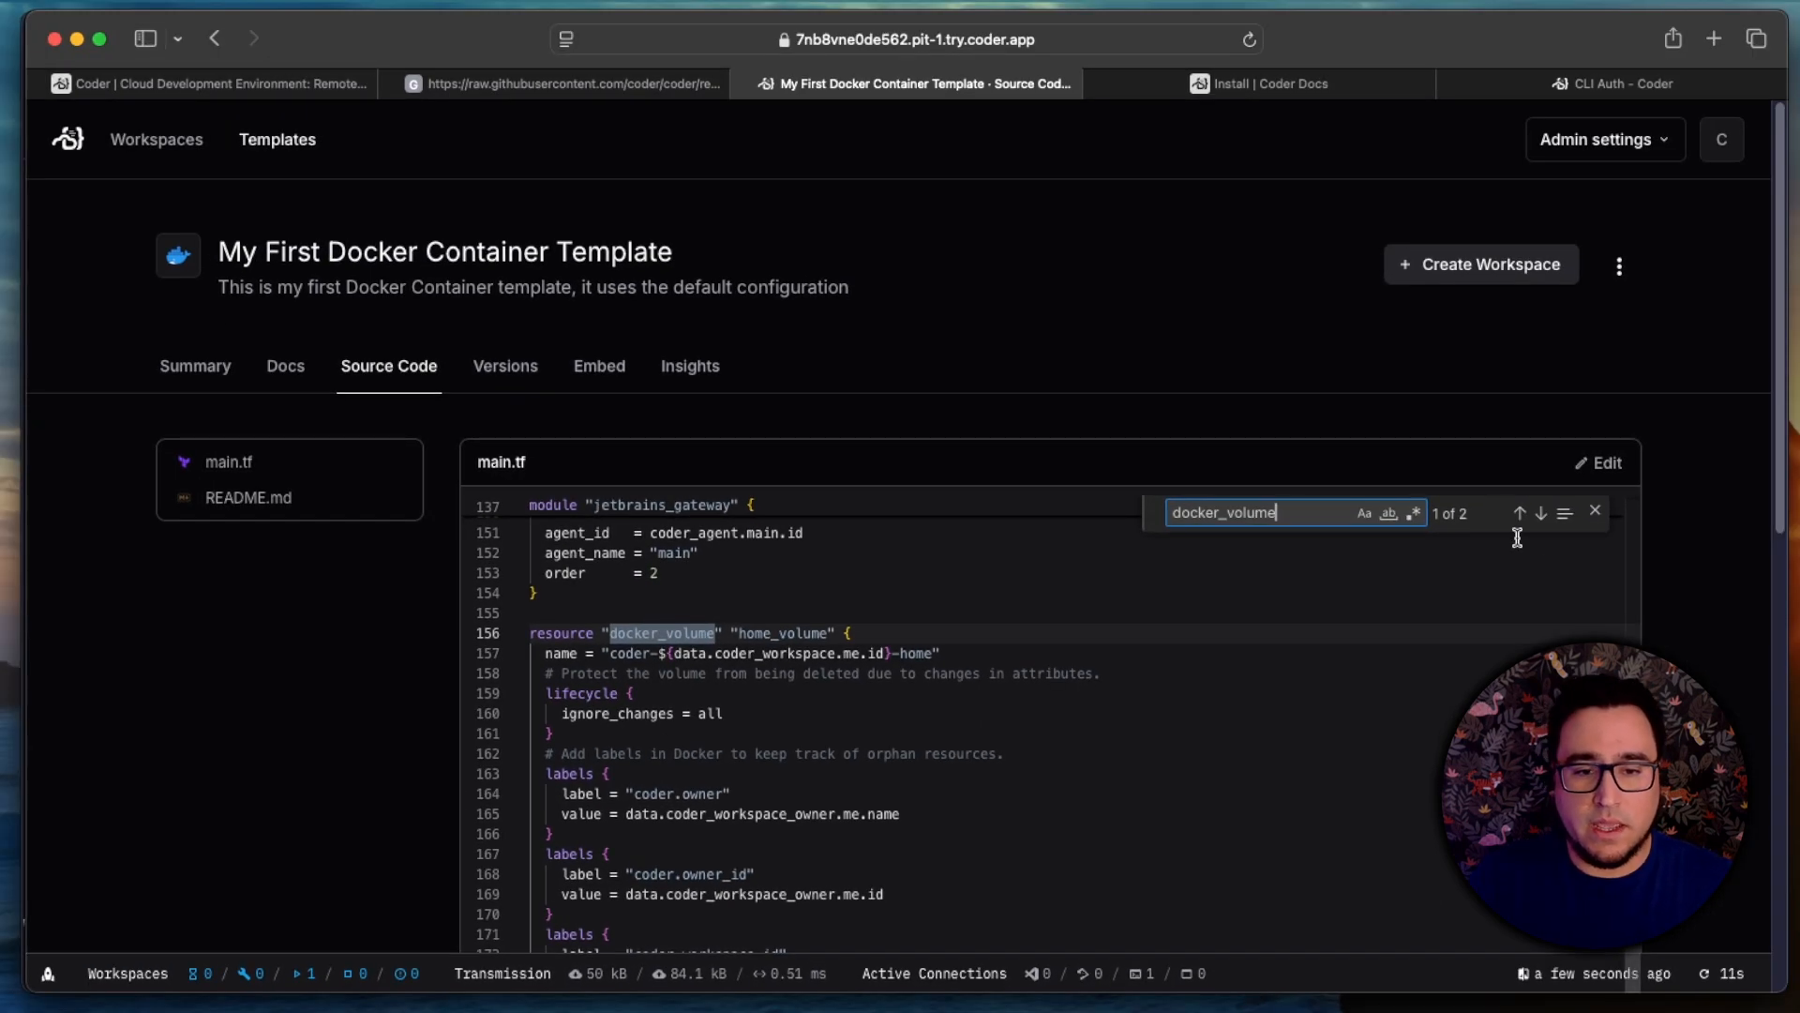
Step: Open main.tf for editing and add the comment "# Install some applications" at the end of the agent's startup script
{"action": "left_click", "coordinate": [1601, 463]}
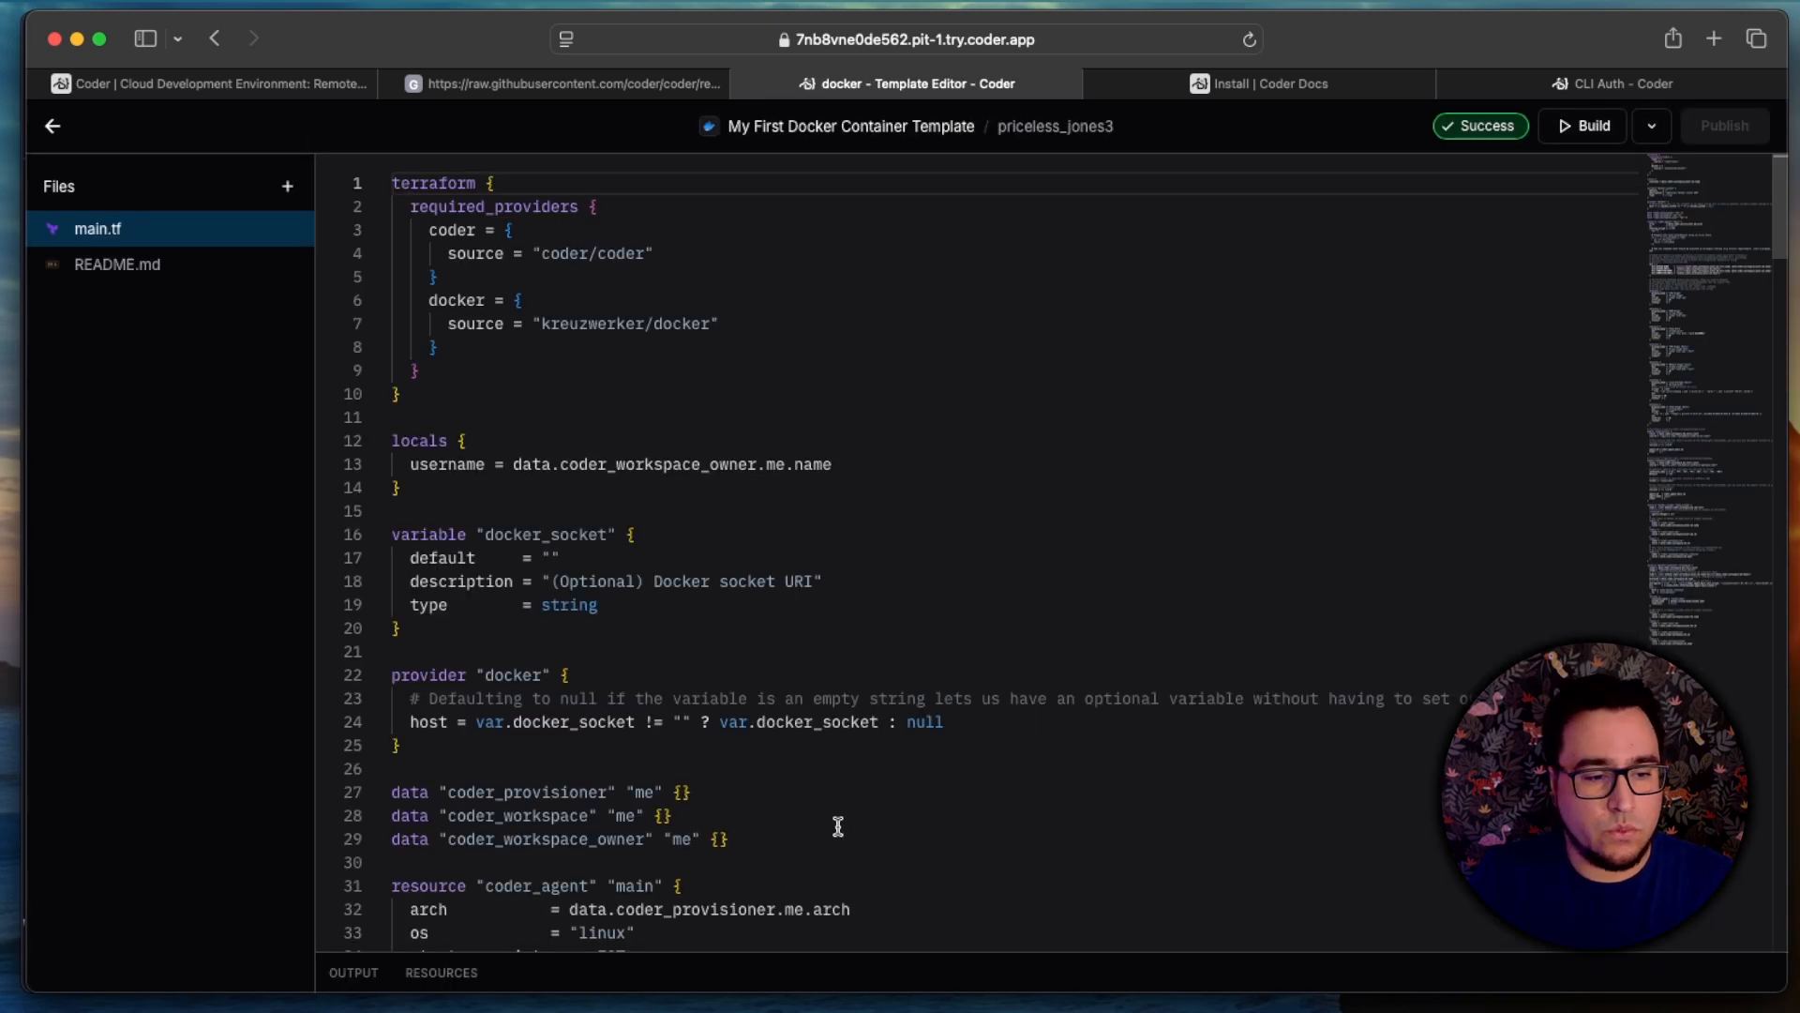
{"action": "left_click", "coordinate": [791, 885]}
{"action": "scroll", "coordinate": [791, 885], "scroll_direction": "down", "scroll_amount": 3}
{"action": "left_click", "coordinate": [1504, 867]}
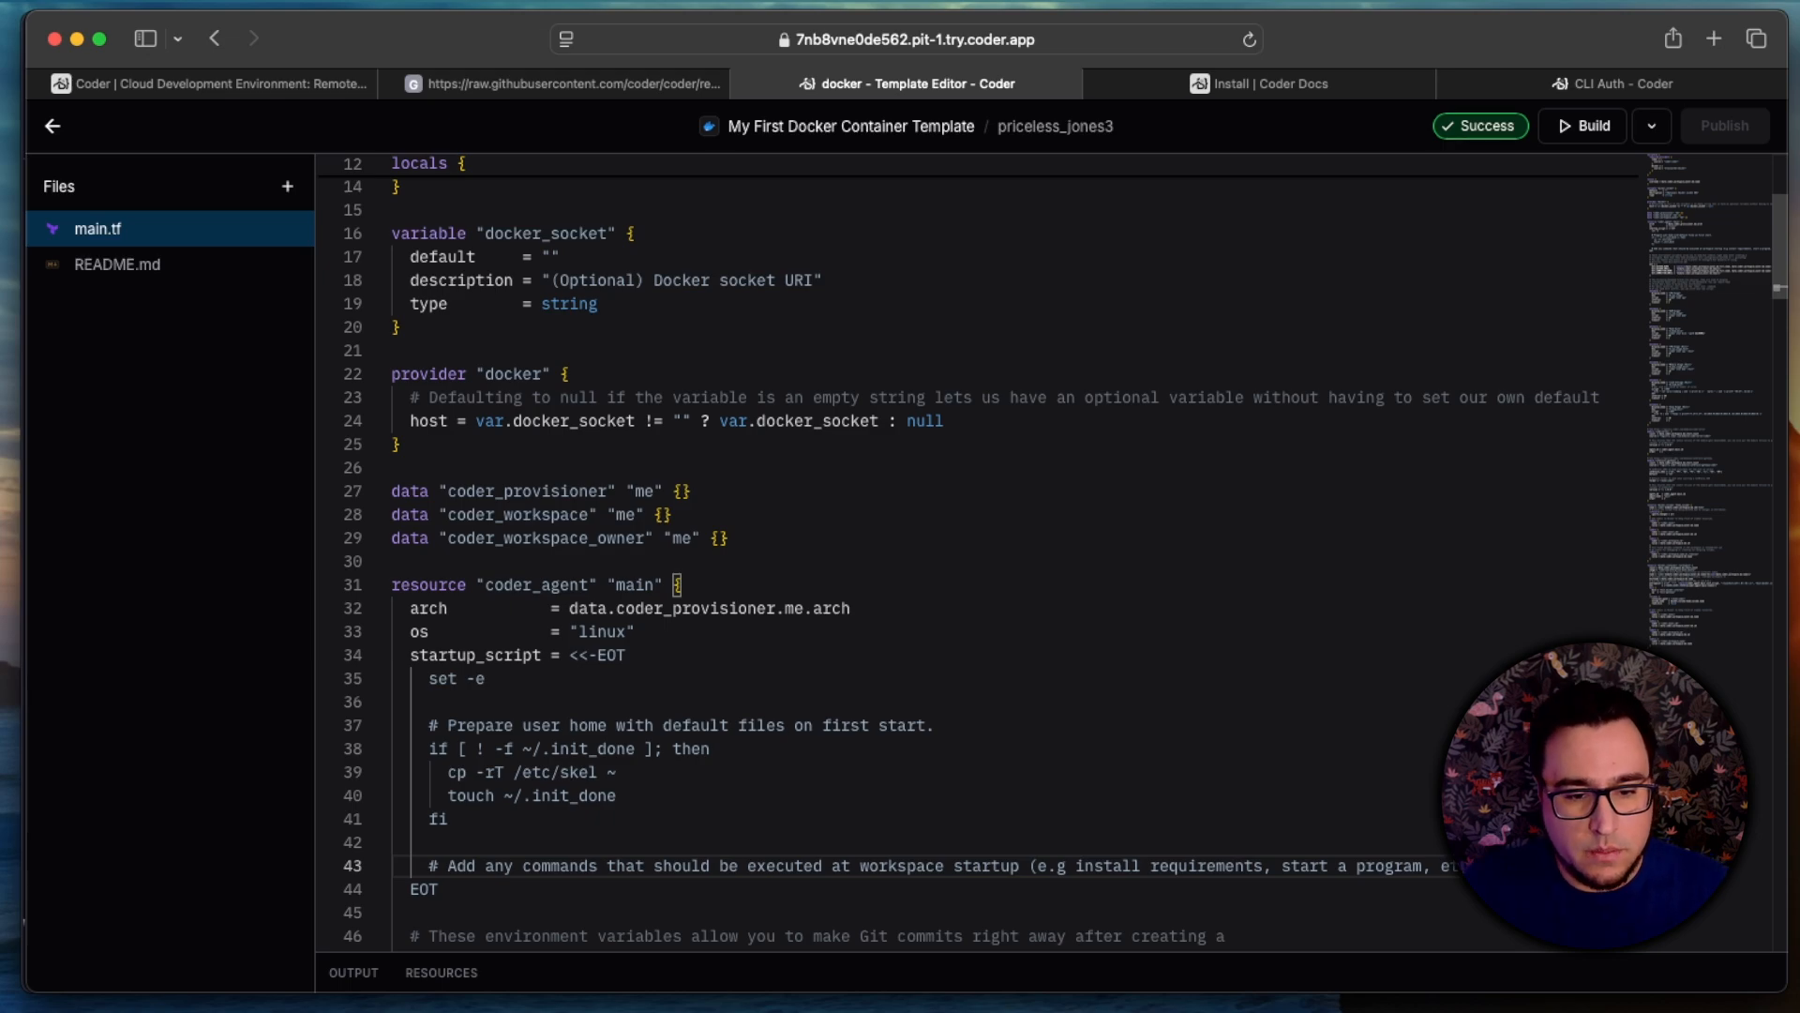
{"action": "key", "text": "Return"}
{"action": "type", "text": "# II"}
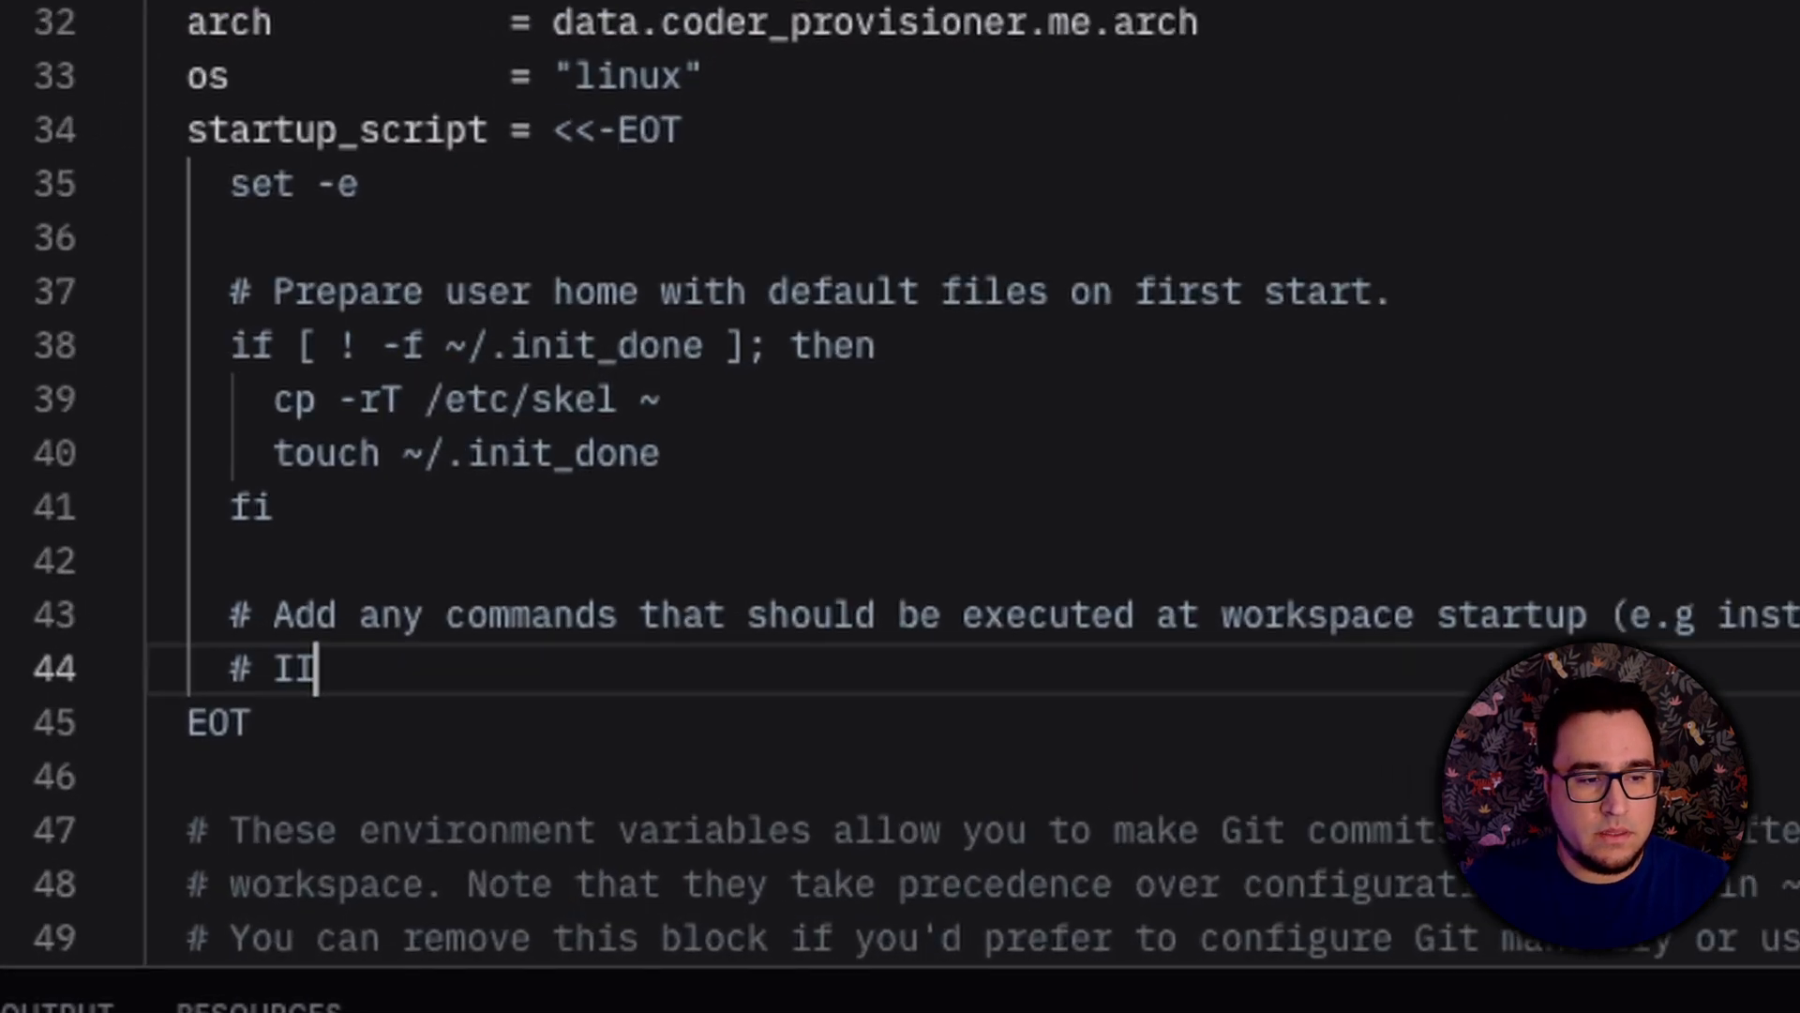
{"action": "key", "text": "BackSpace"}
{"action": "type", "text": "nstall"}
{"action": "type", "text": "s"}
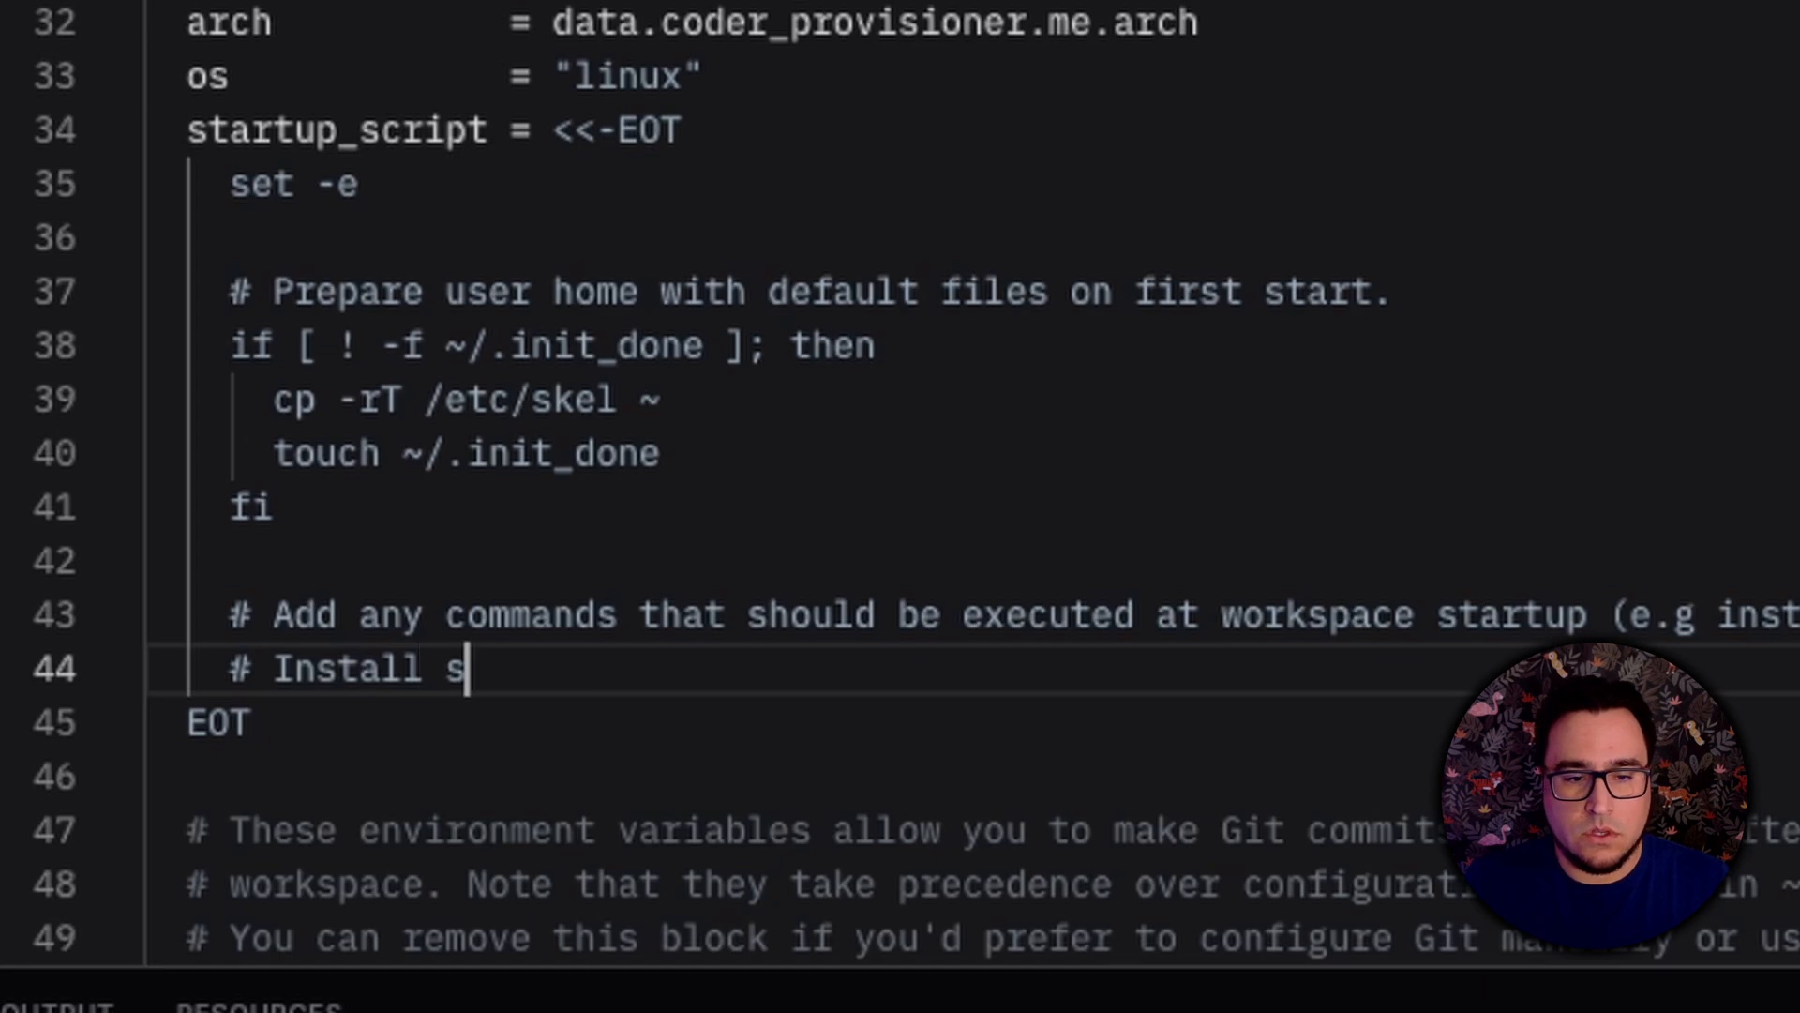
{"action": "type", "text": "ome applications"}
{"action": "key", "text": "Return"}
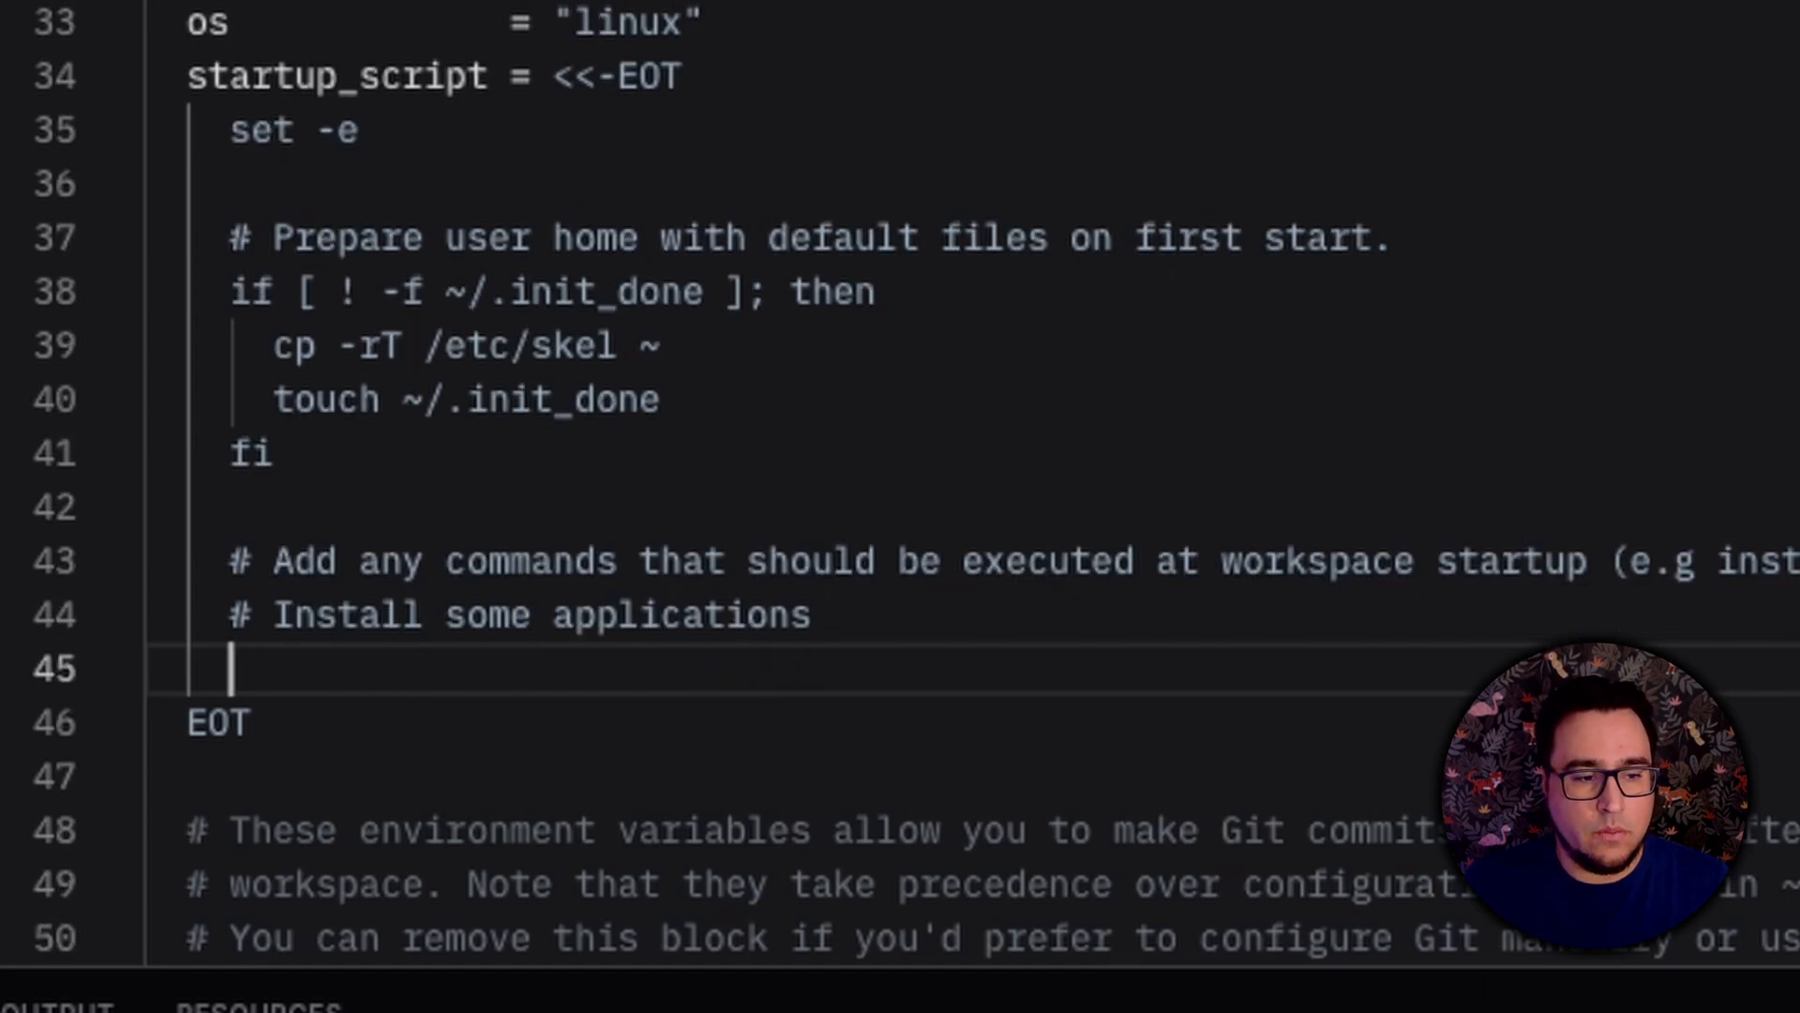
Step: Add sudo apt update and sudo apt install -yq neovim dnsutils below the comment in the startup script, and build the template
{"action": "type", "text": "sudo"}
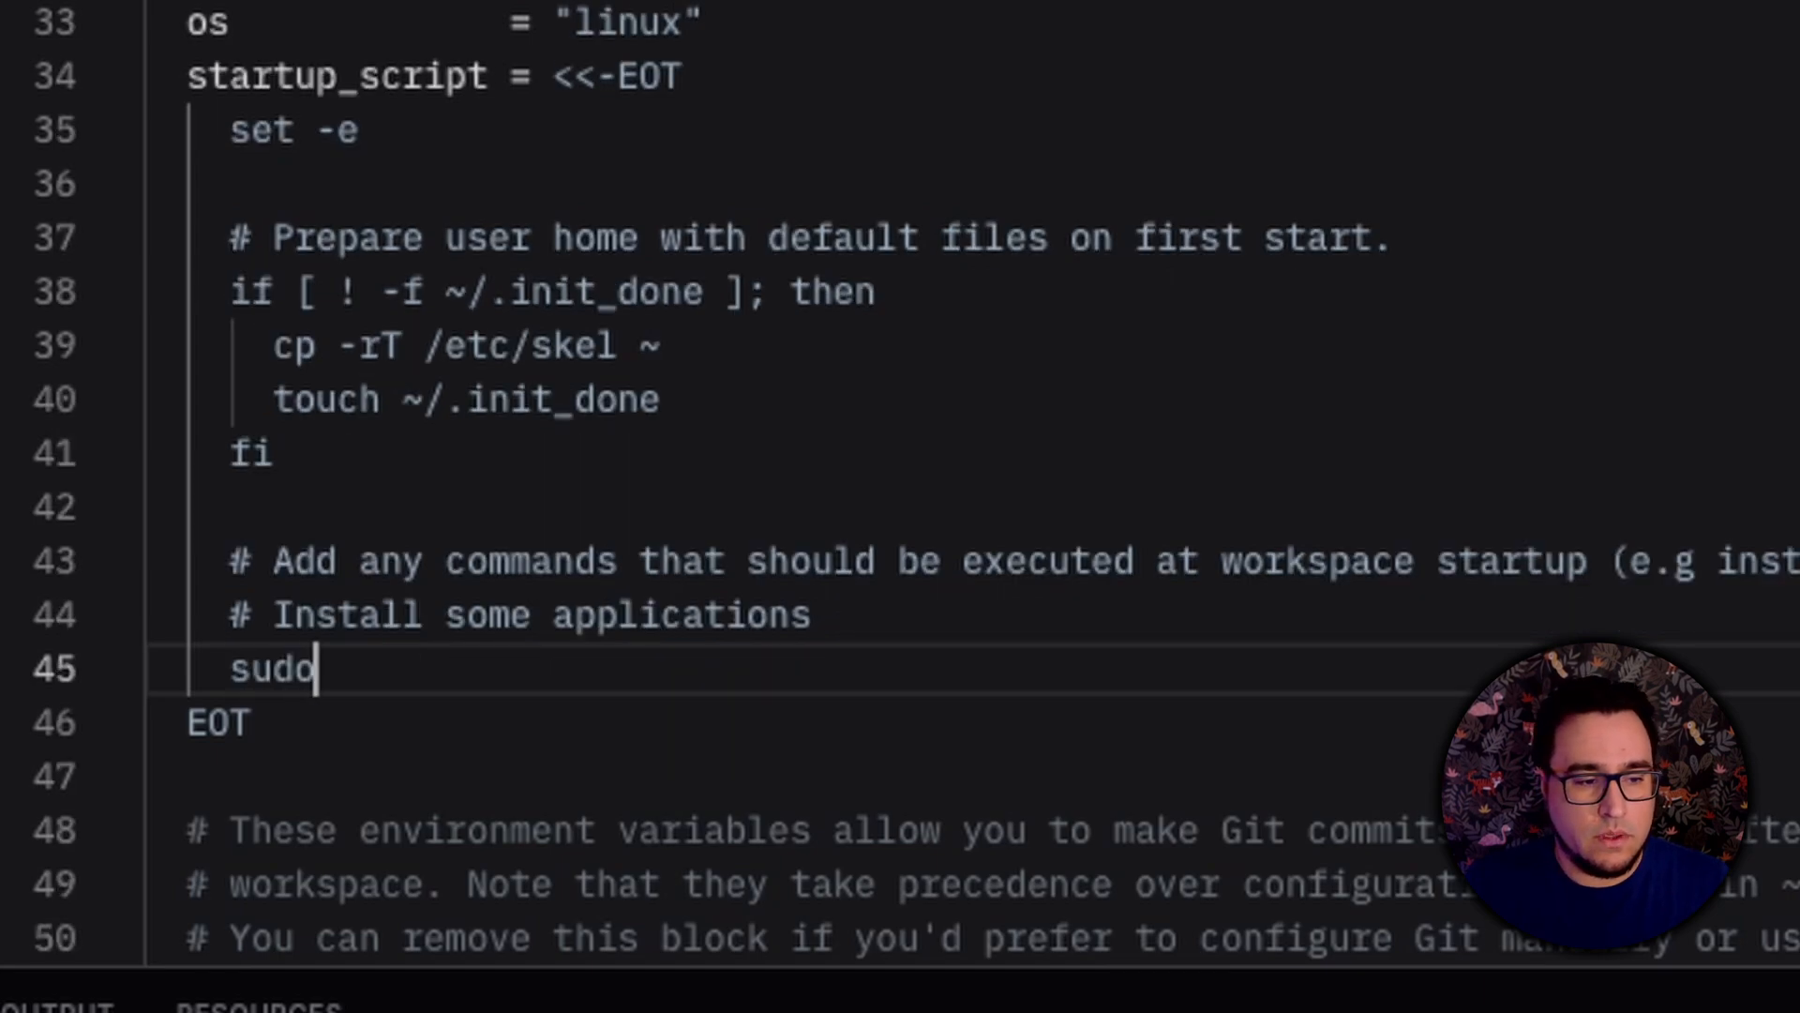
{"action": "type", "text": " apt updated"}
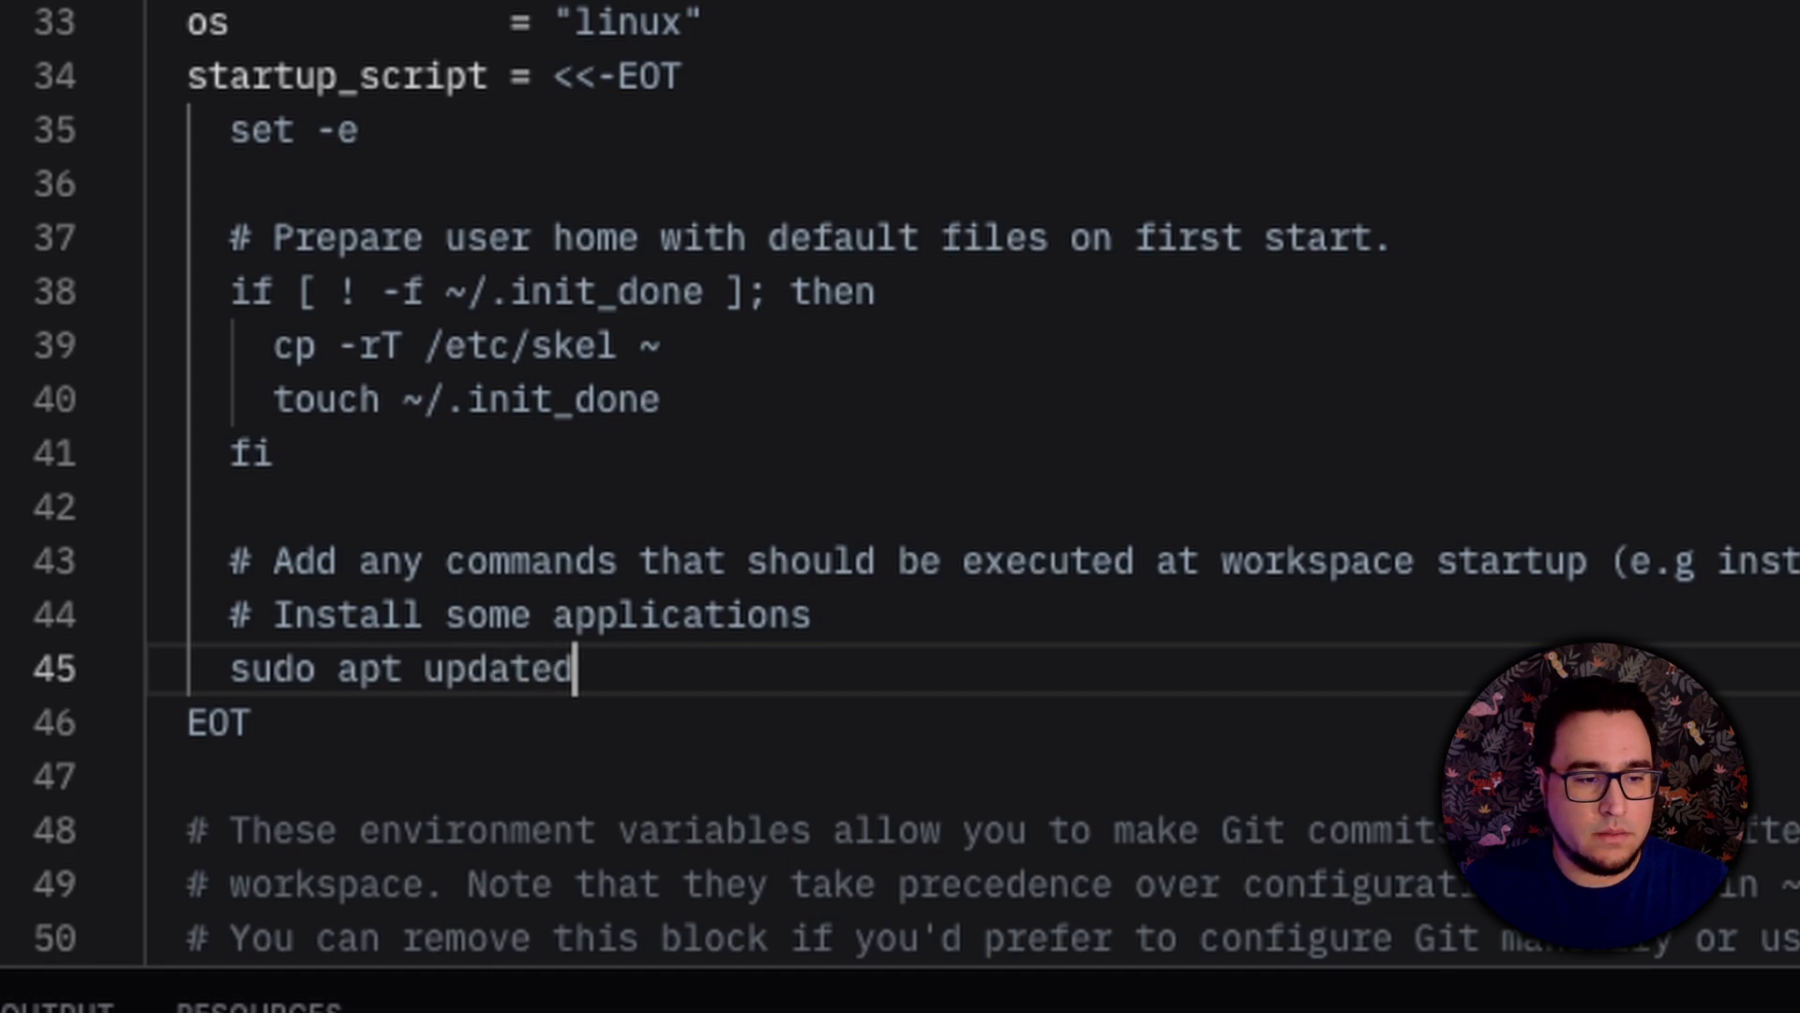
{"action": "key", "text": "Return"}
{"action": "type", "text": "sudo apt ins"}
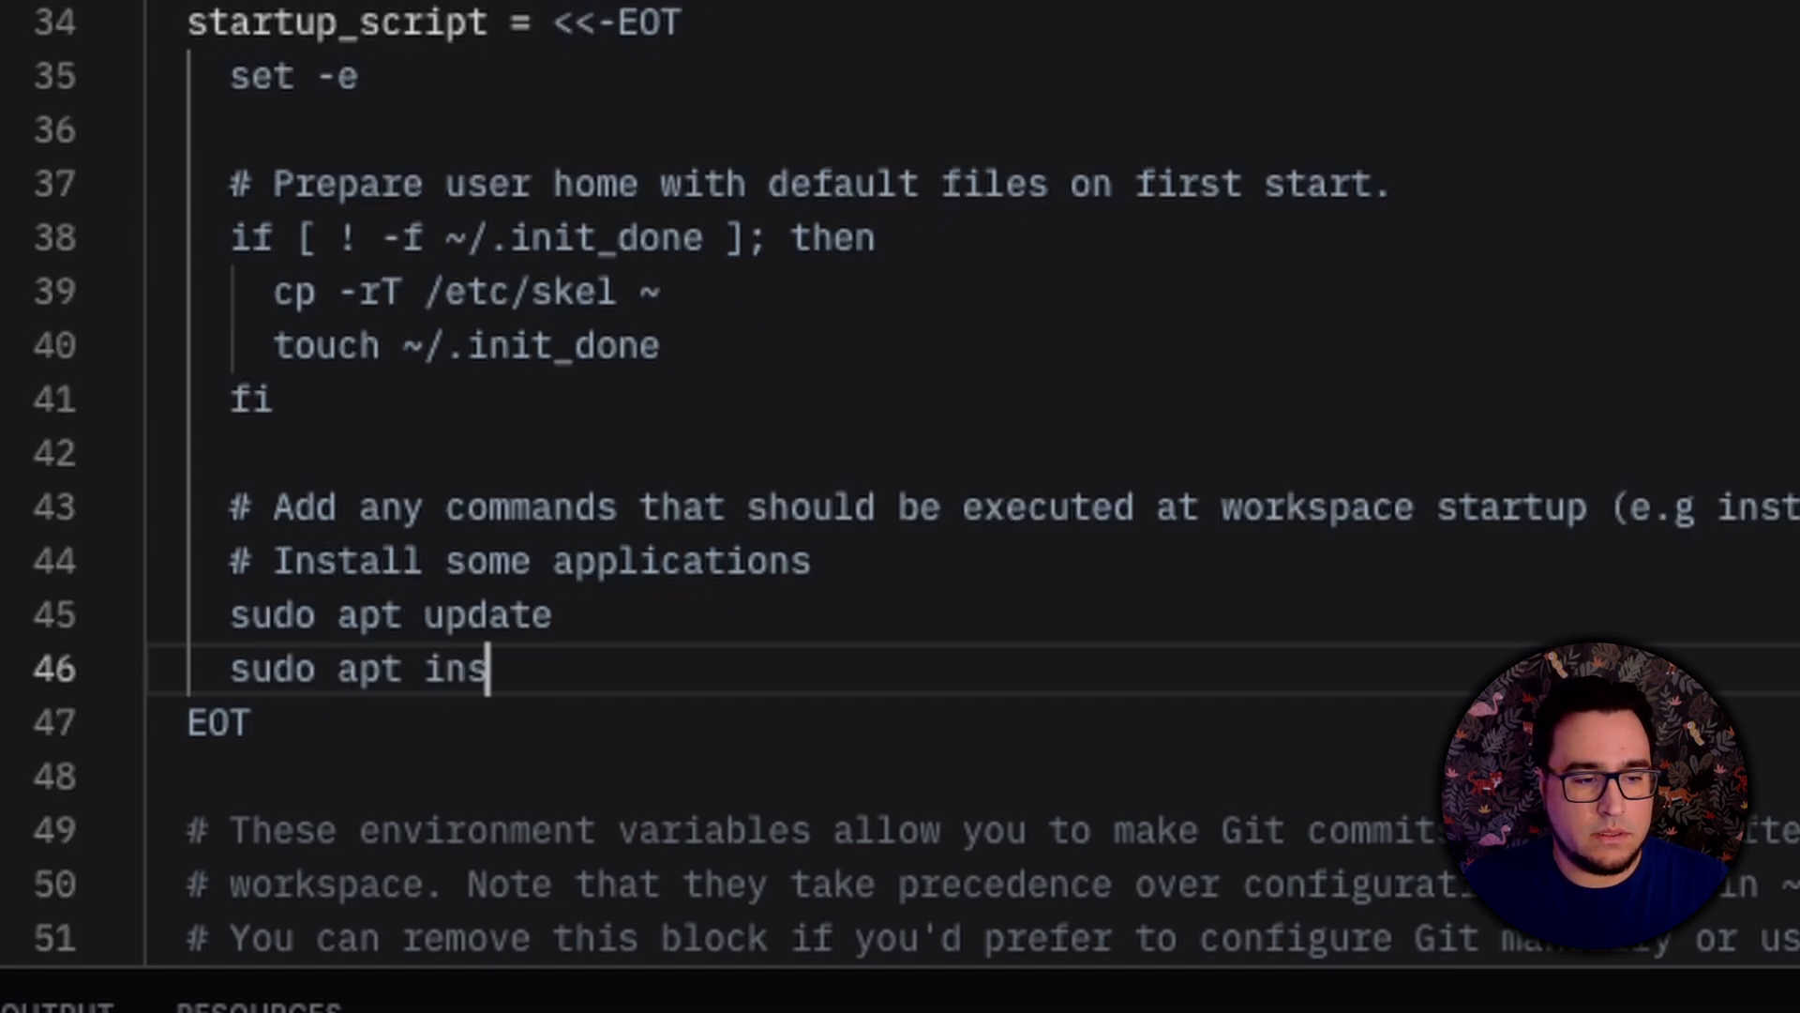
{"action": "type", "text": "tall -yq "}
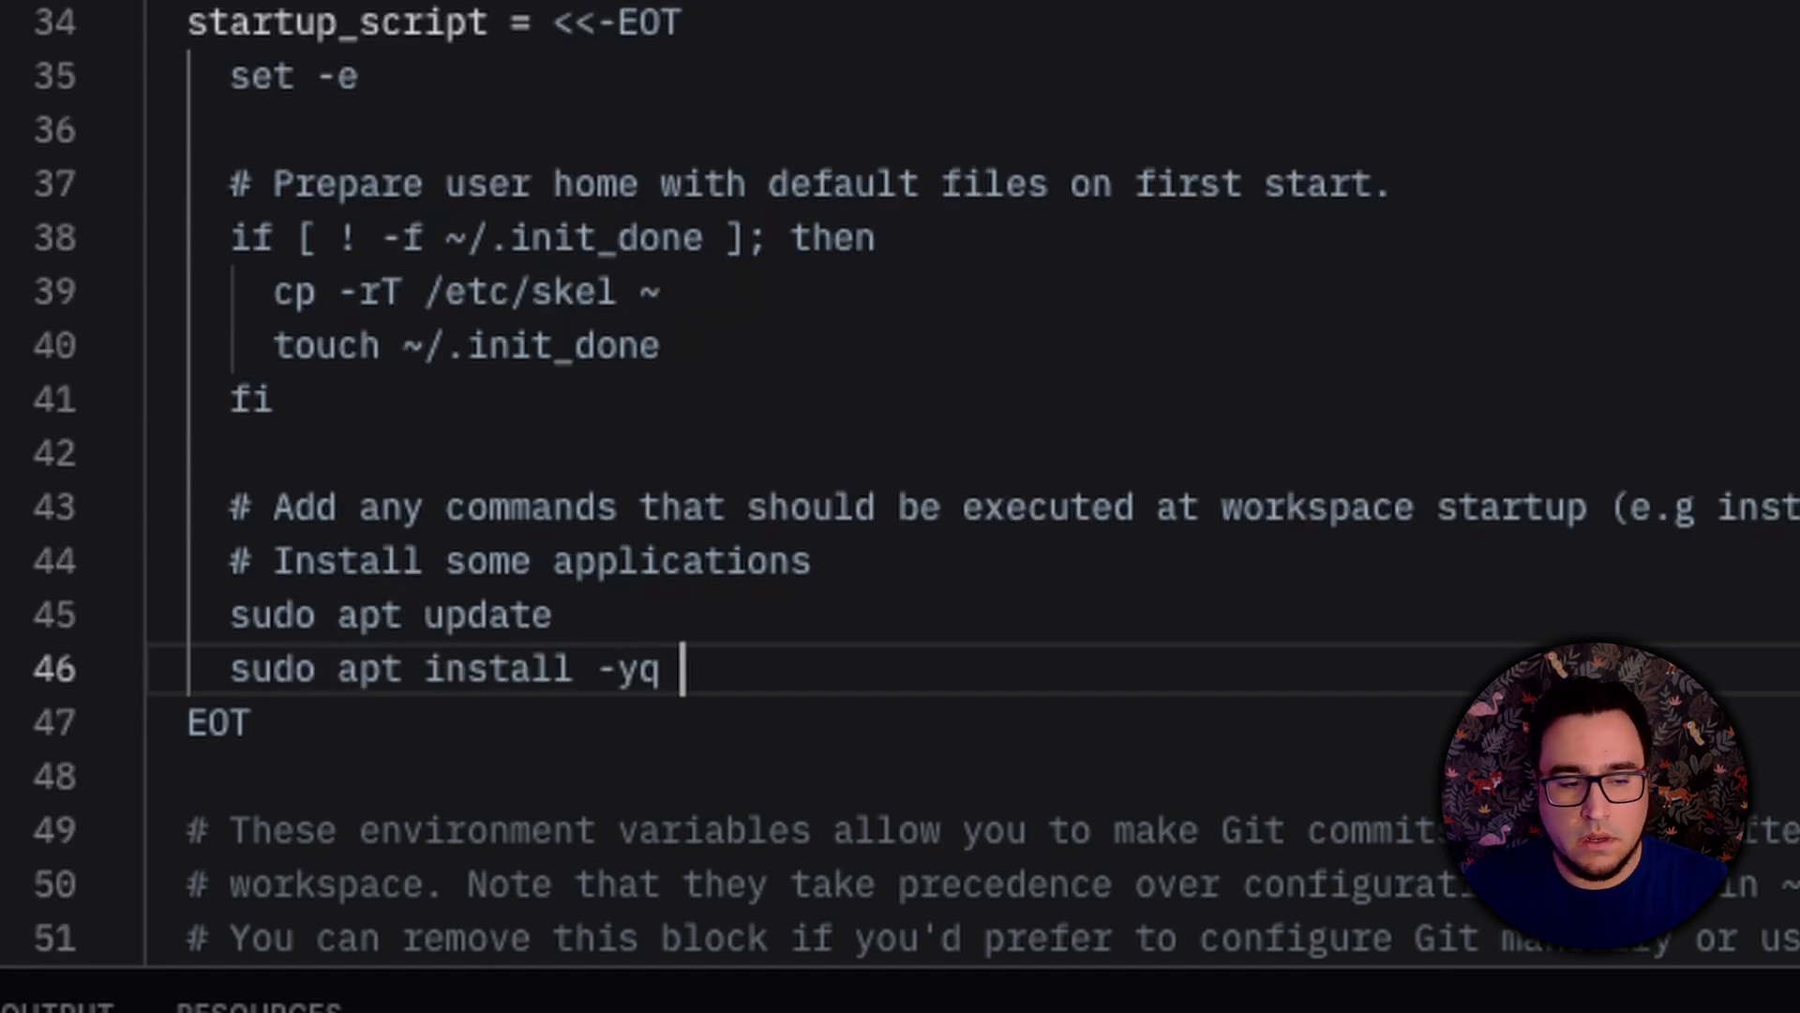
{"action": "type", "text": "neovim dnsut"}
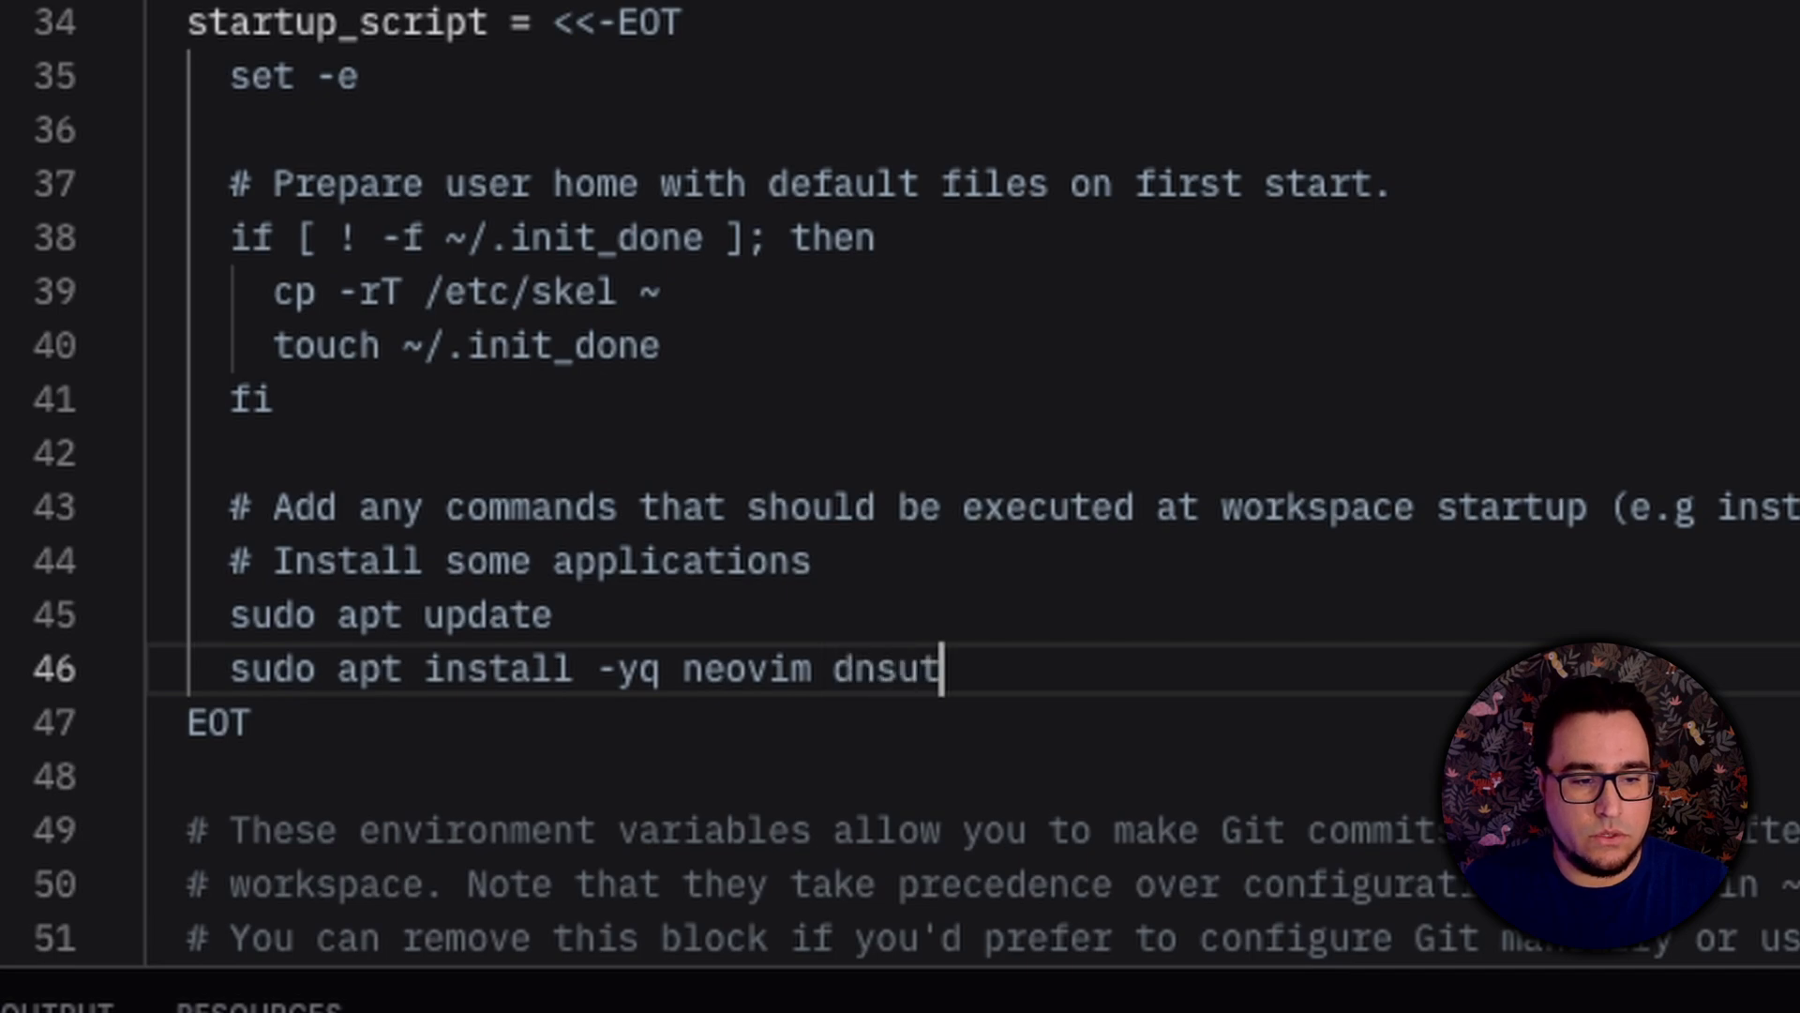
{"action": "type", "text": "ilz"}
{"action": "key", "text": "BackSpace"}
{"action": "type", "text": "s"}
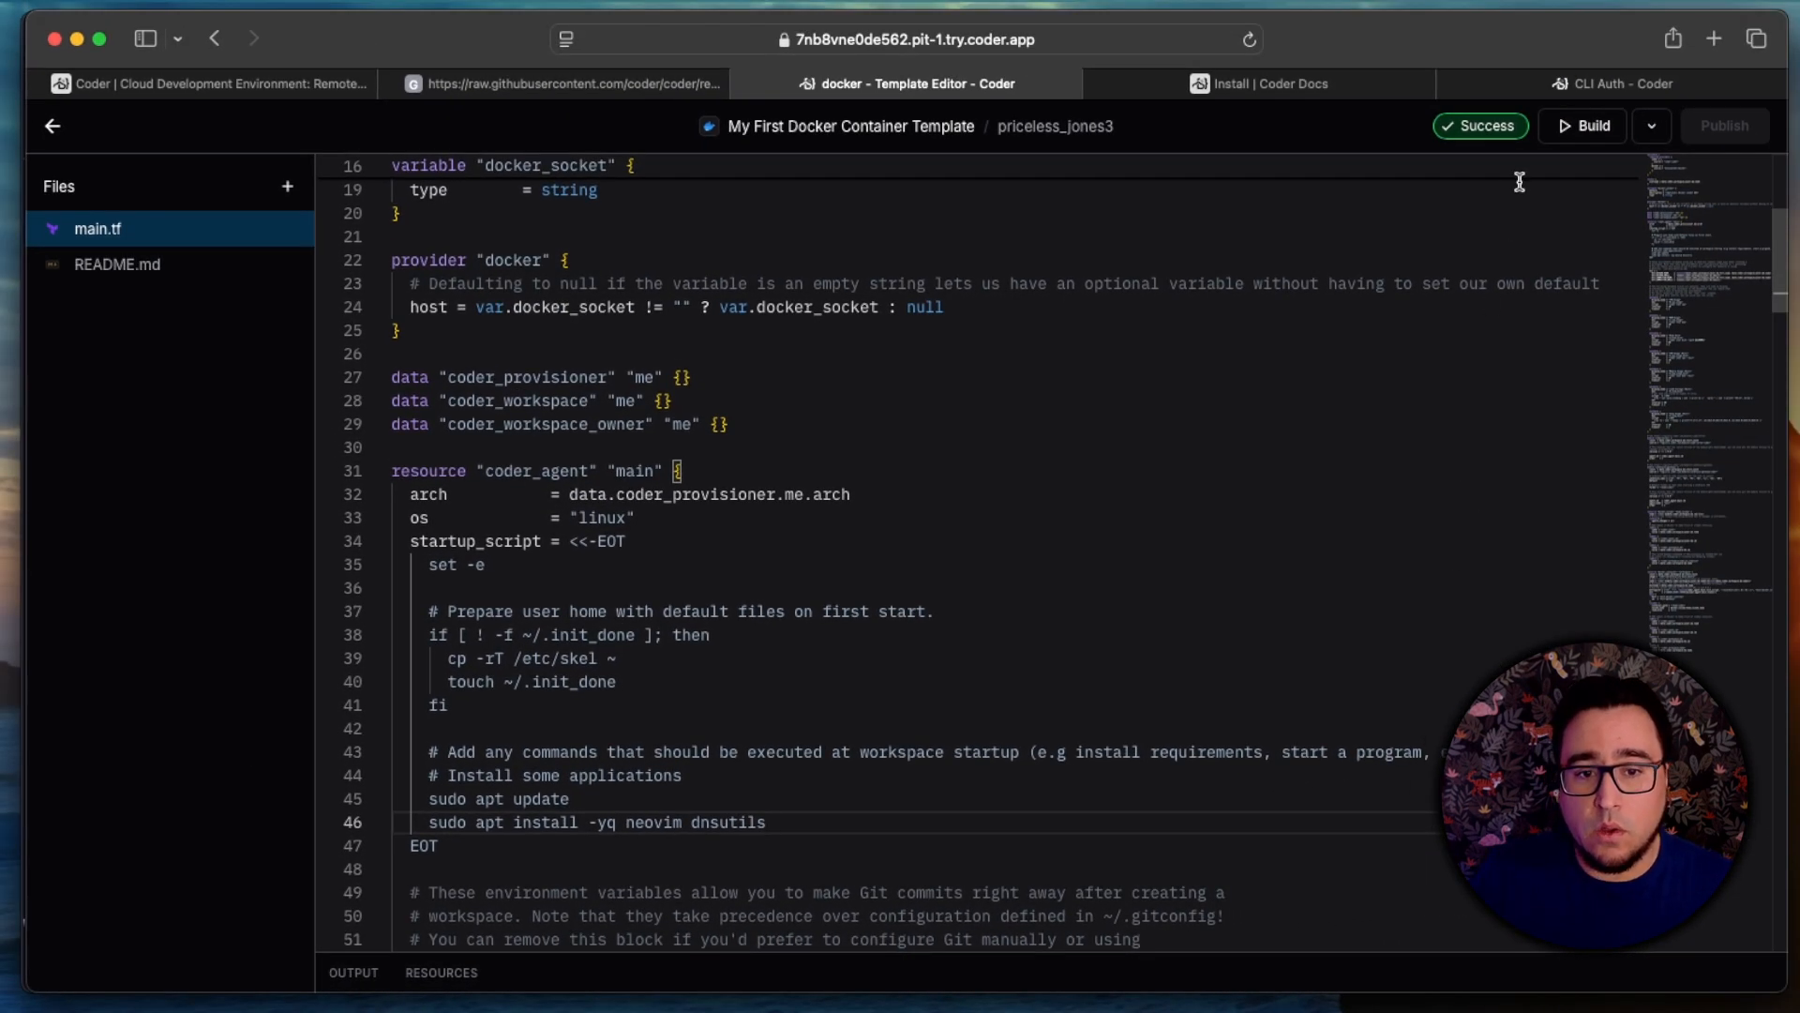
{"action": "left_click", "coordinate": [1589, 126]}
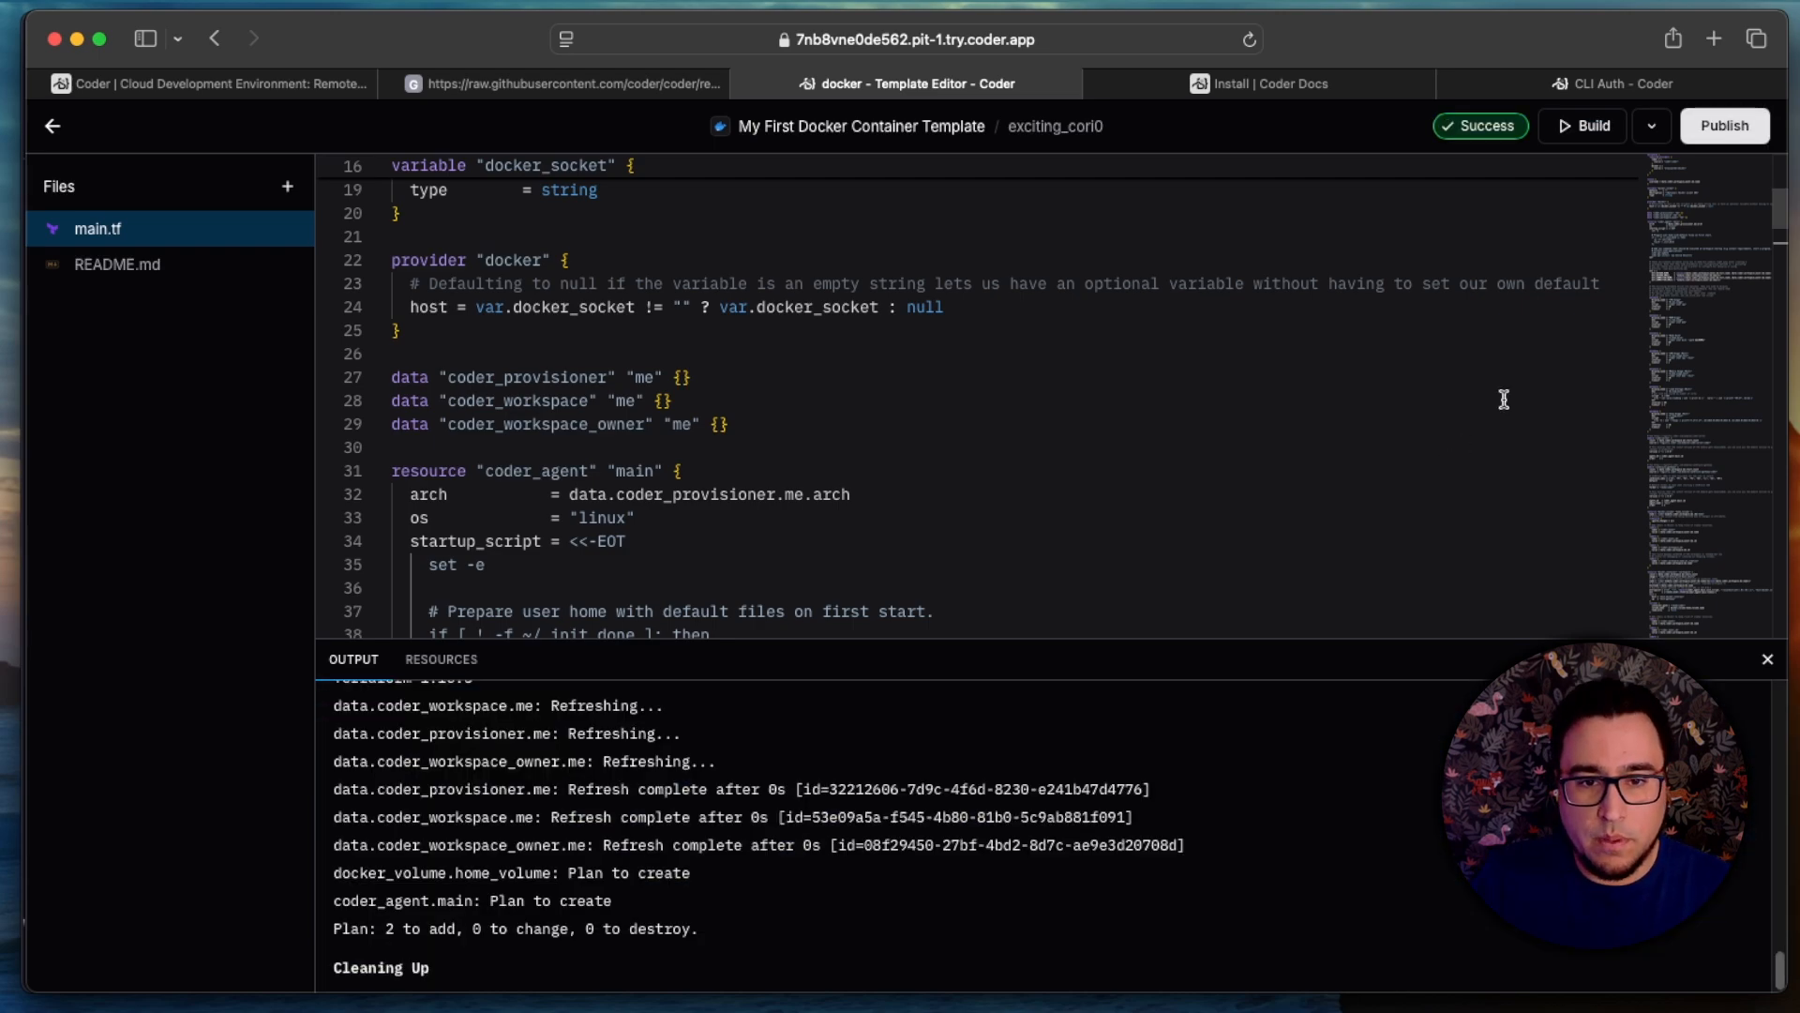
Step: Start publishing the new template version and name it first-container-v0.1.0
{"action": "left_click", "coordinate": [1727, 127]}
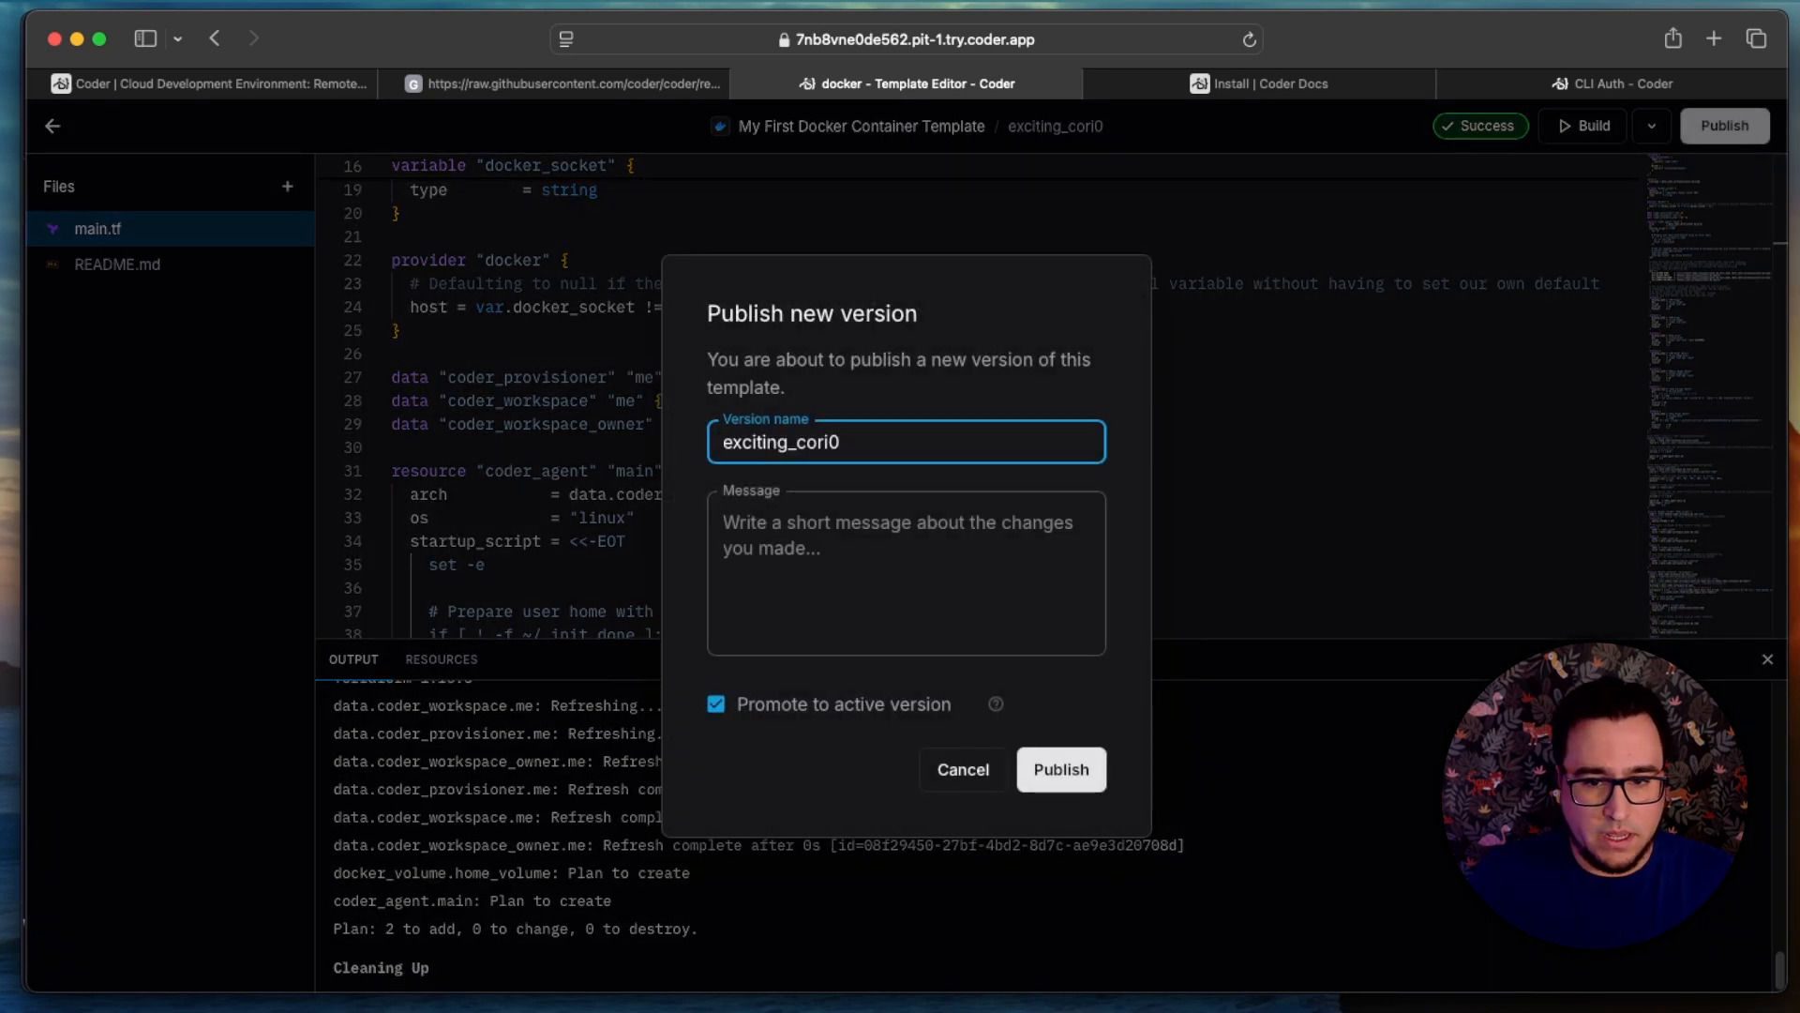
{"action": "double_click", "coordinate": [1011, 440]}
{"action": "key", "text": "BackSpace"}
{"action": "type", "text": "firs"}
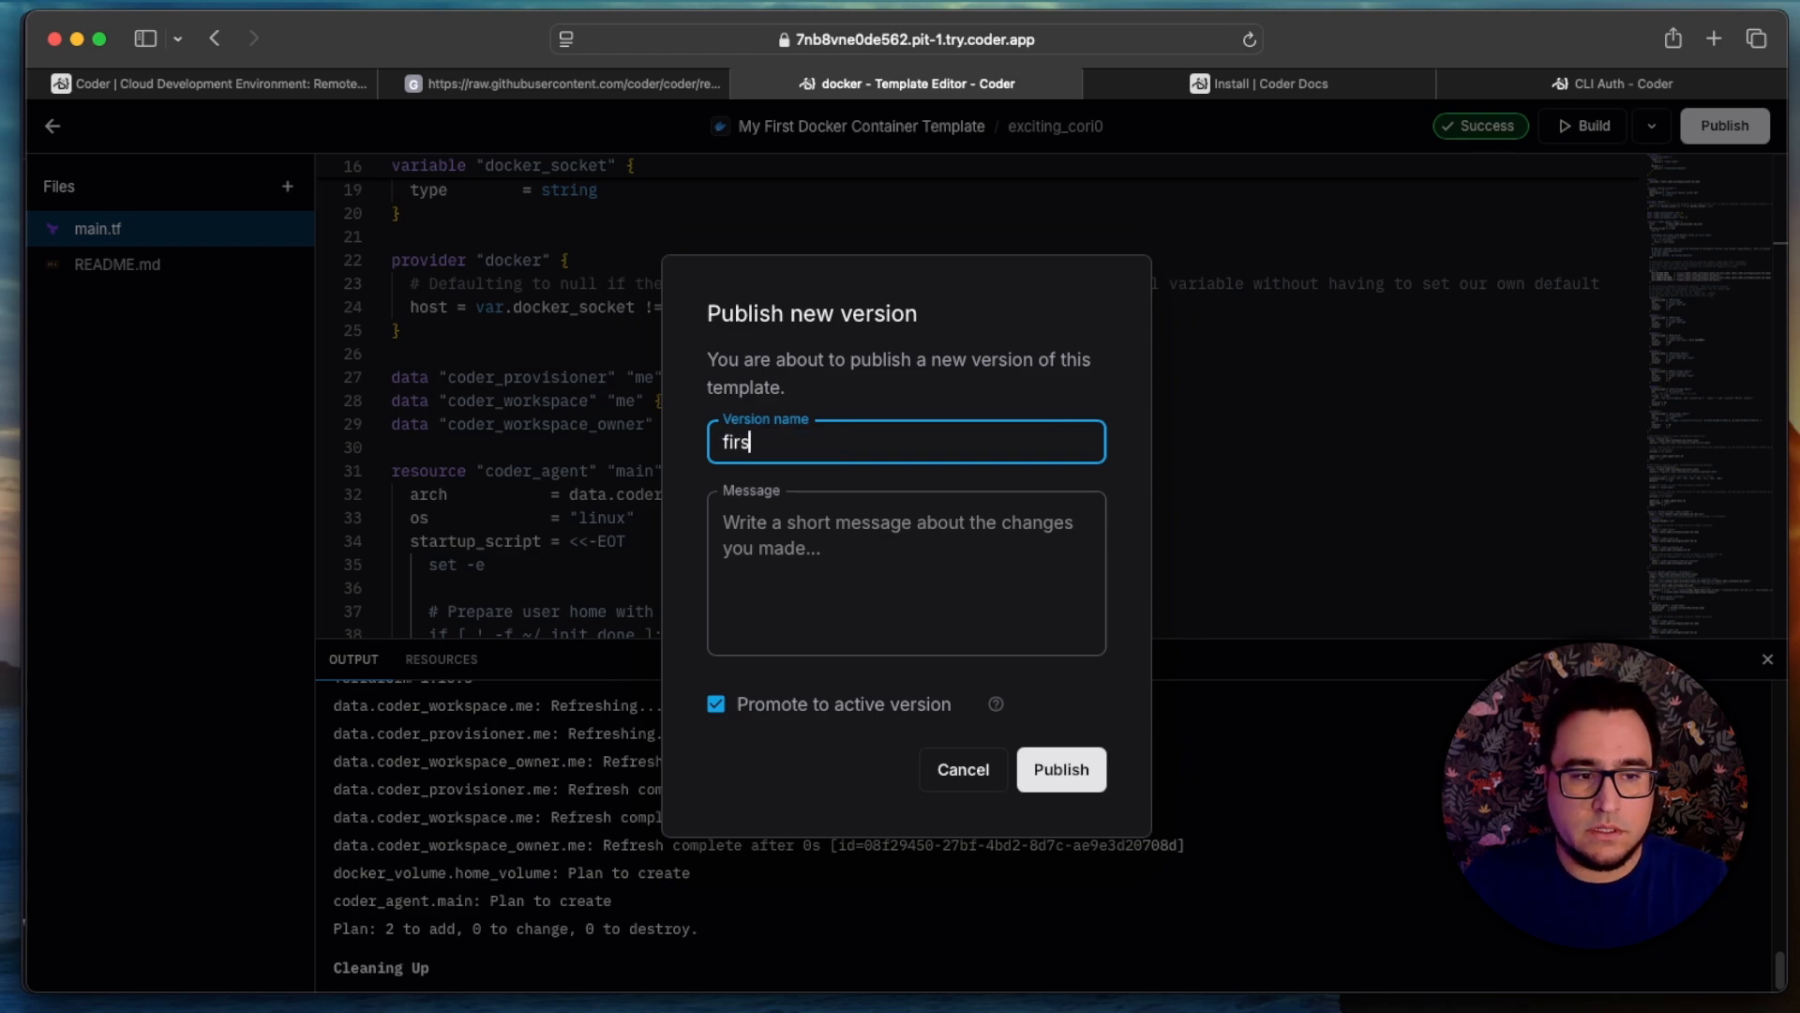
{"action": "type", "text": "t-container"}
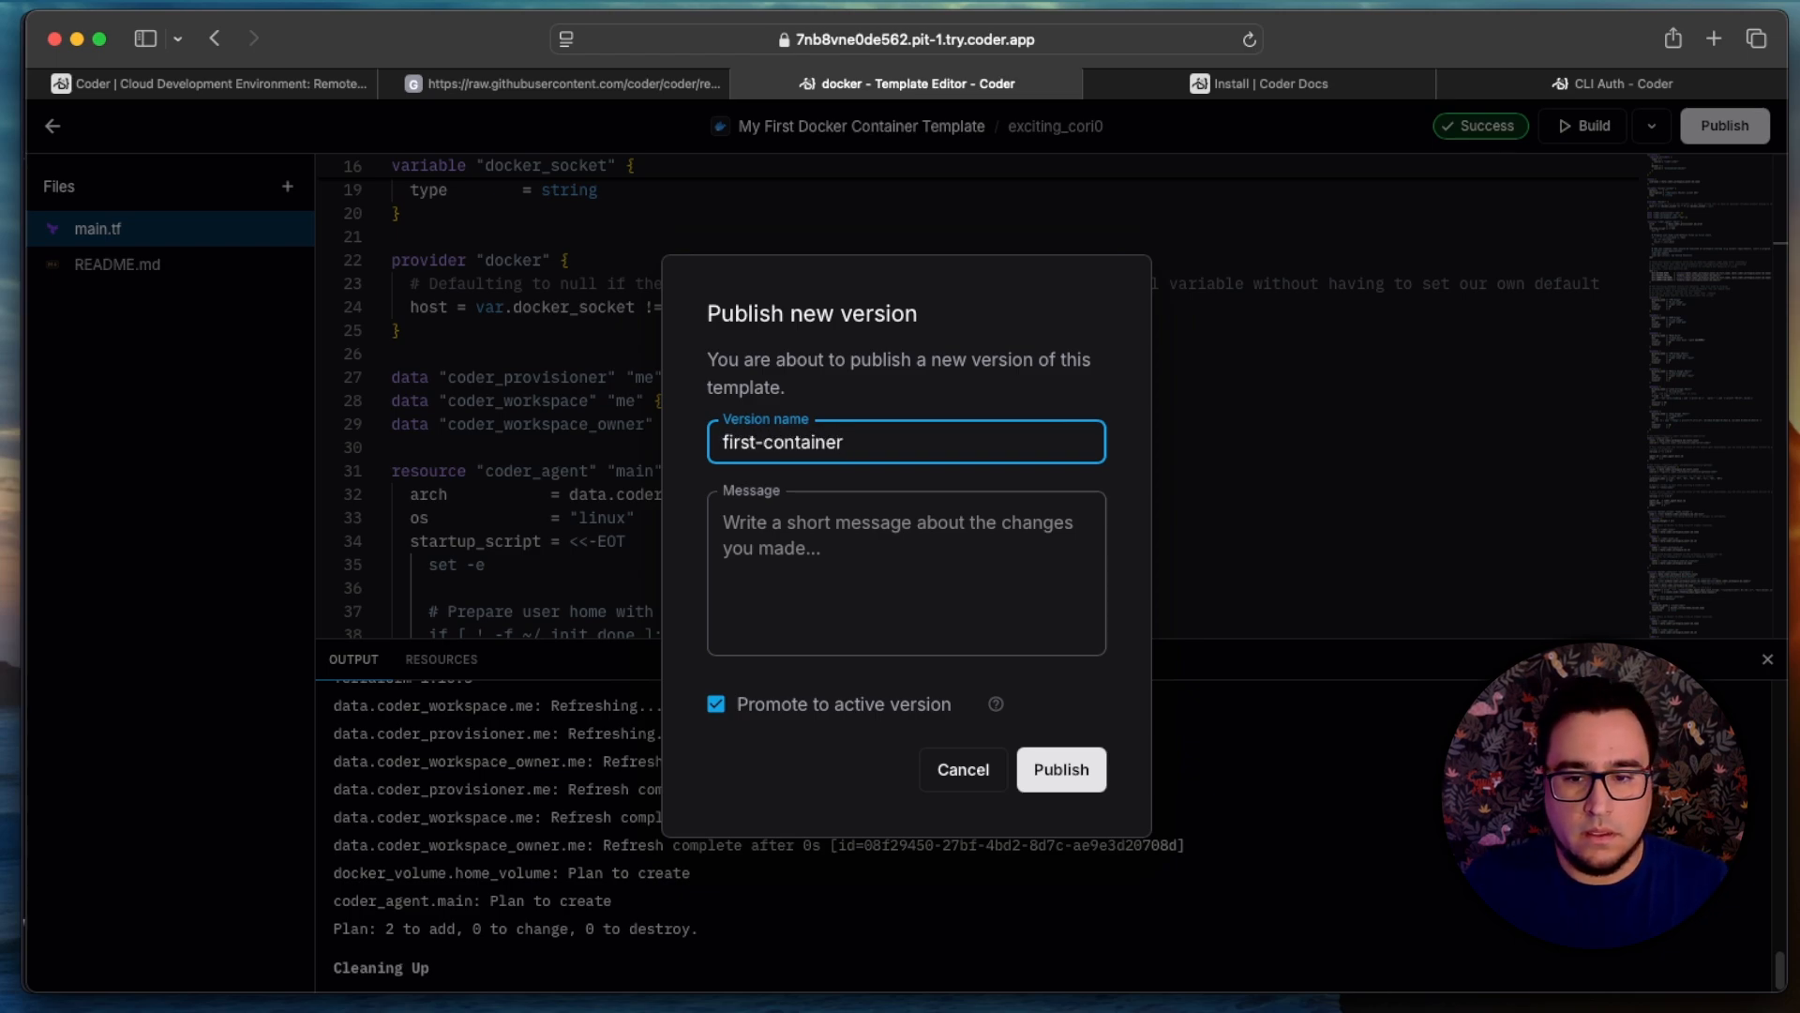
{"action": "type", "text": "-v"}
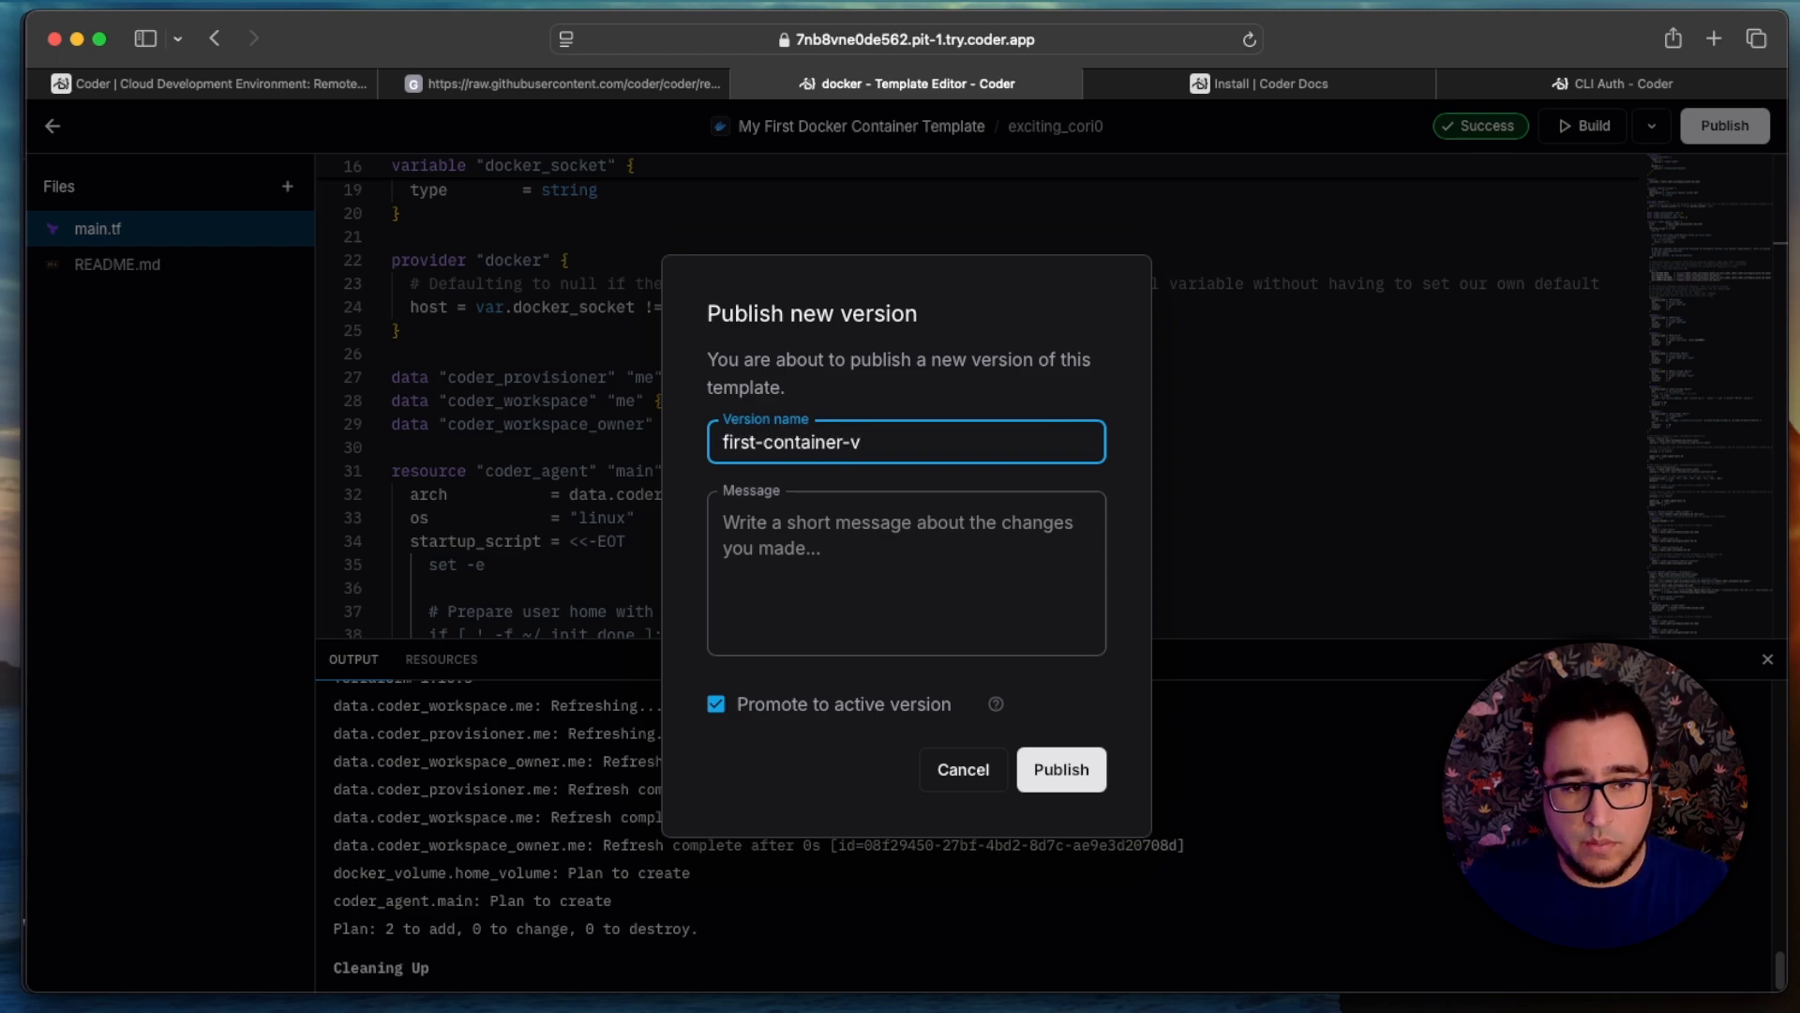
{"action": "type", "text": "0"}
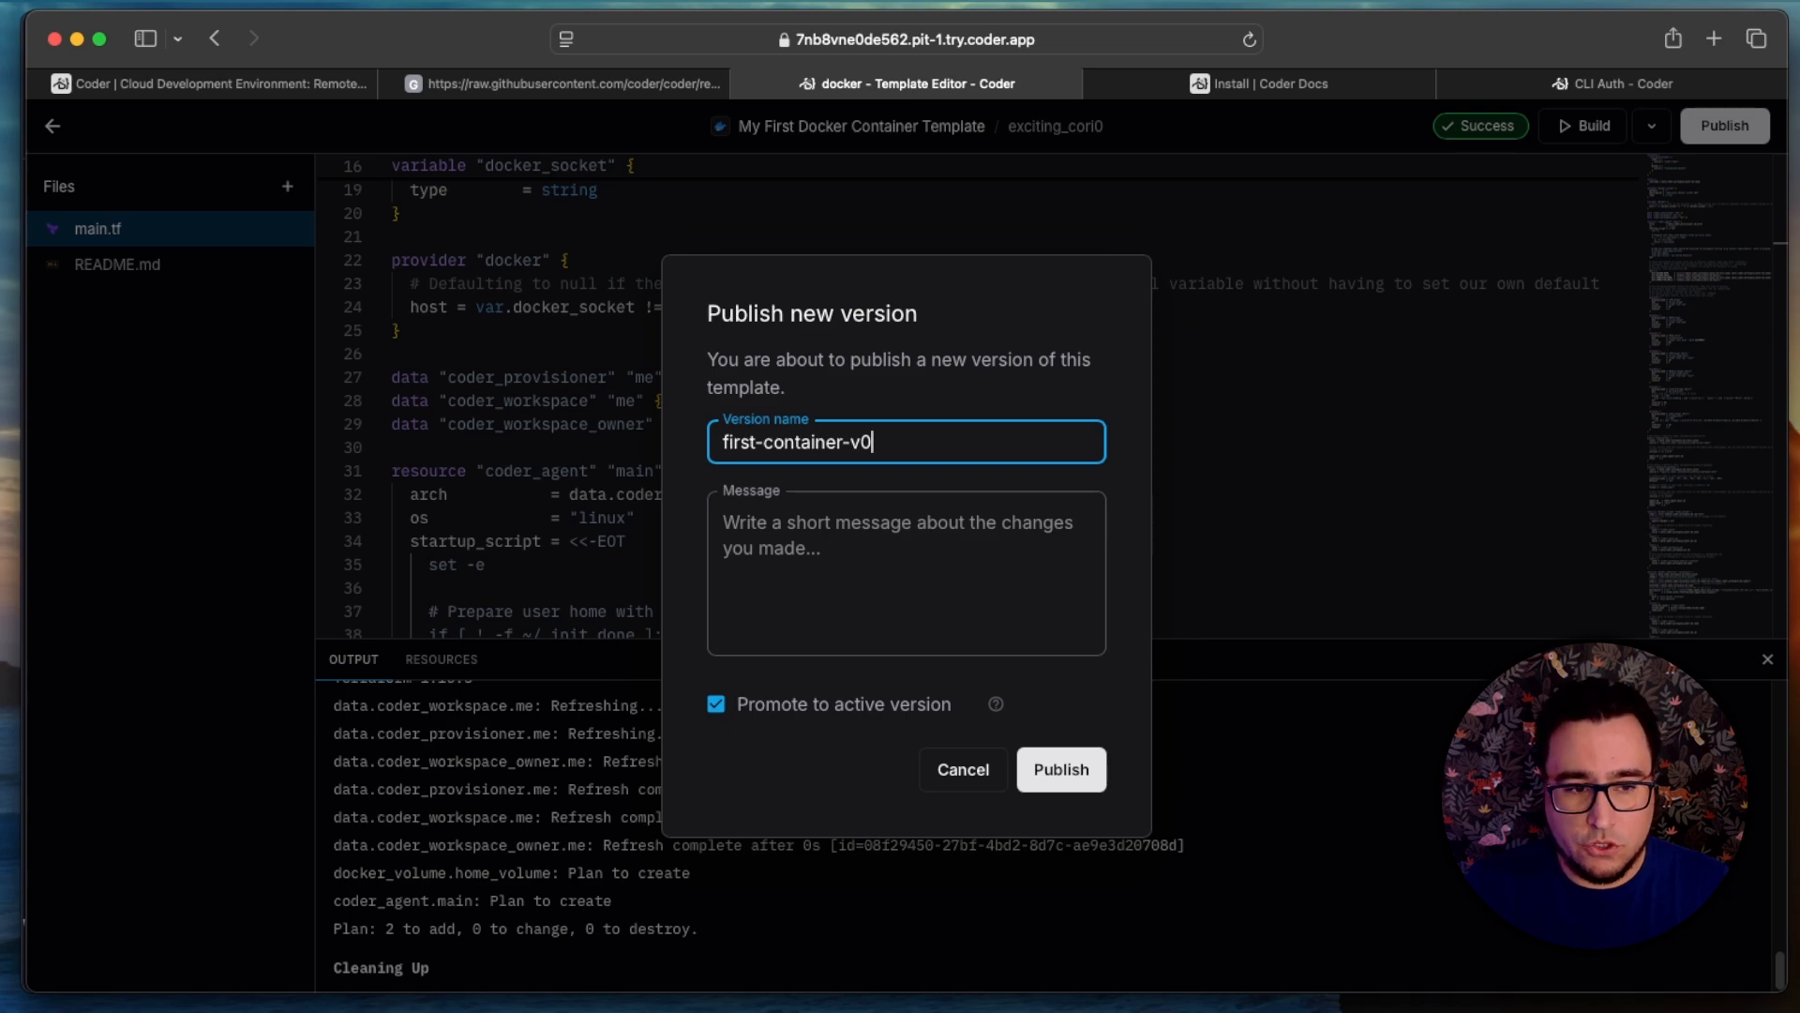
{"action": "type", "text": ".1.0"}
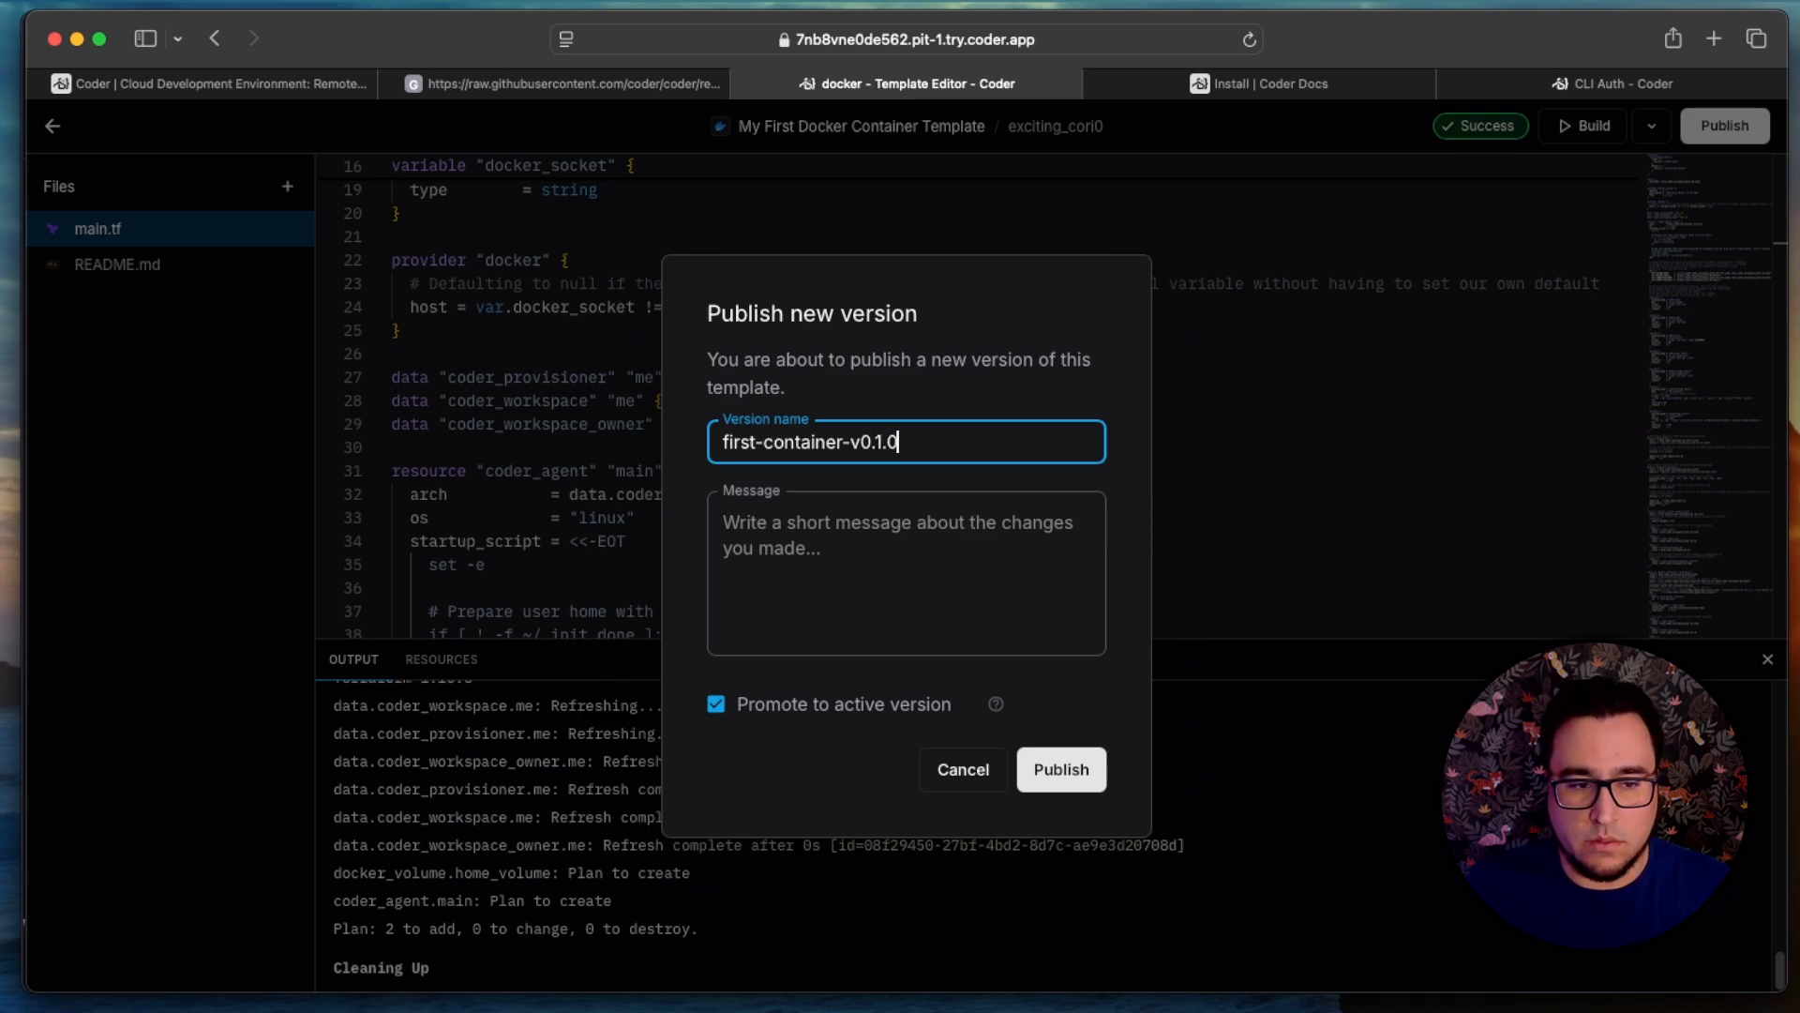
Step: Enter the version message "feat: install neovim and dnsutils" and publish it as the active version
{"action": "key", "text": "Tab"}
{"action": "type", "text": "feat"}
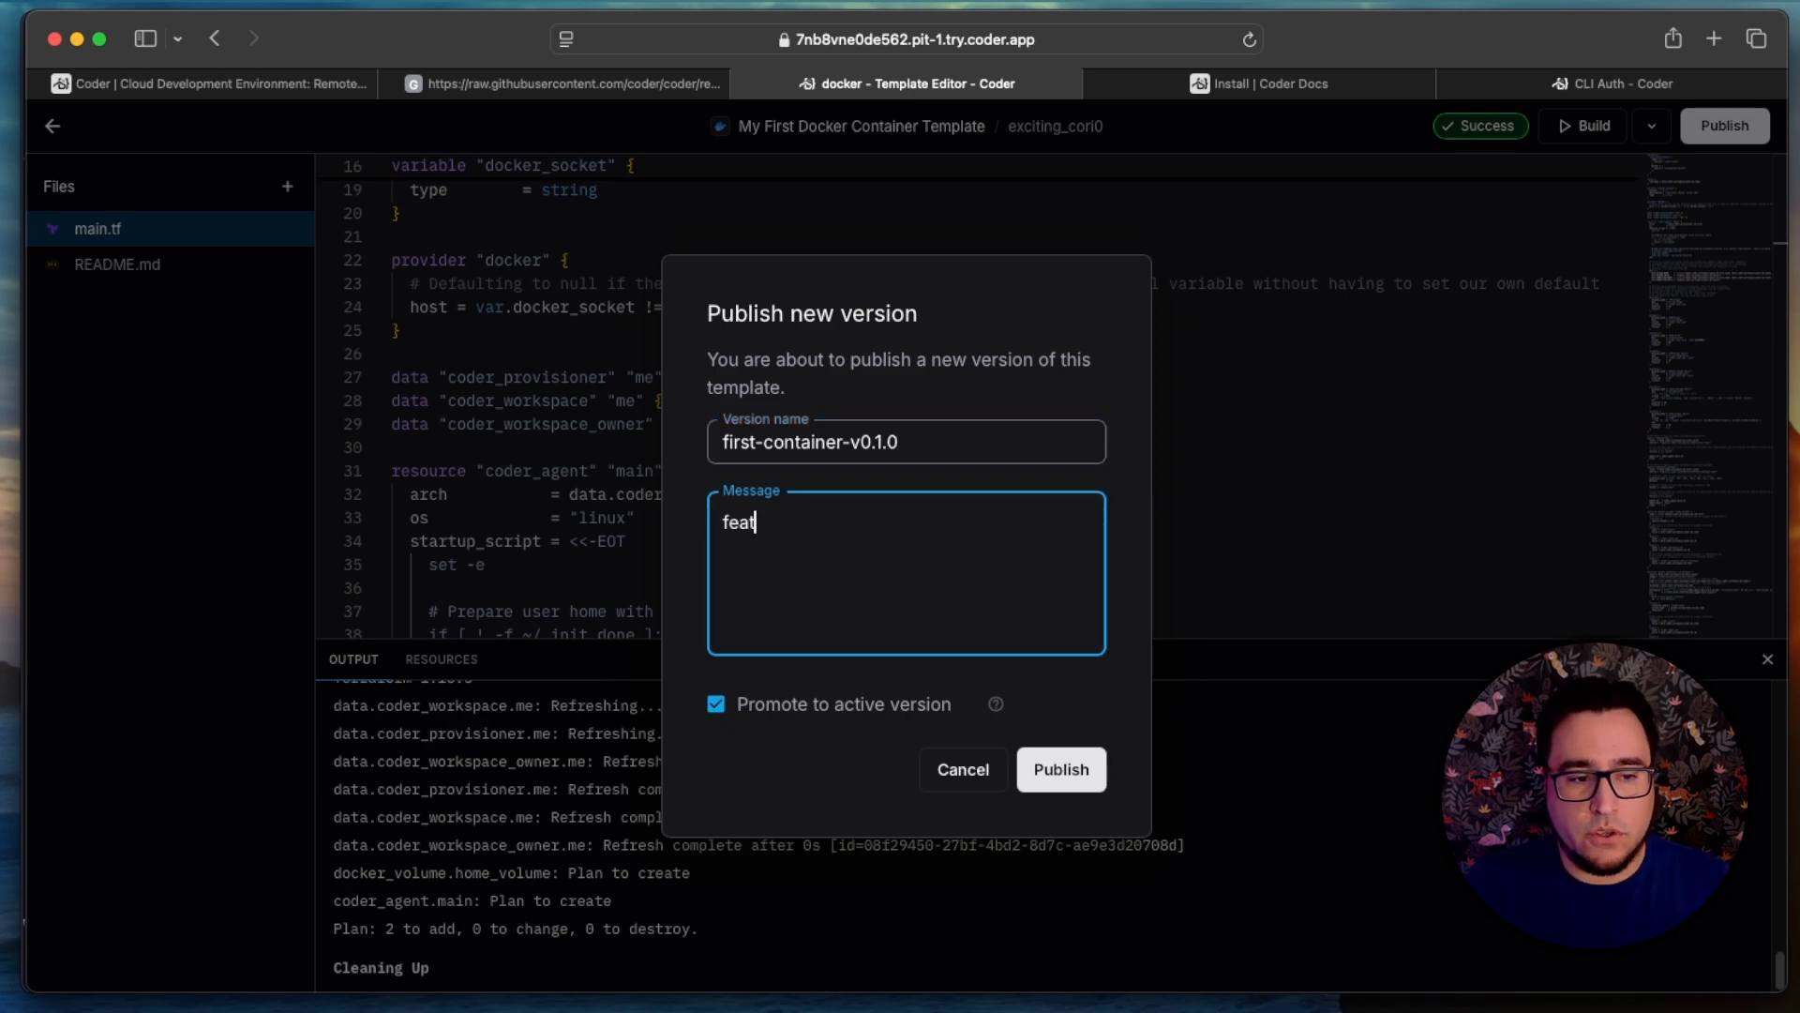
{"action": "type", "text": ": install neovim "}
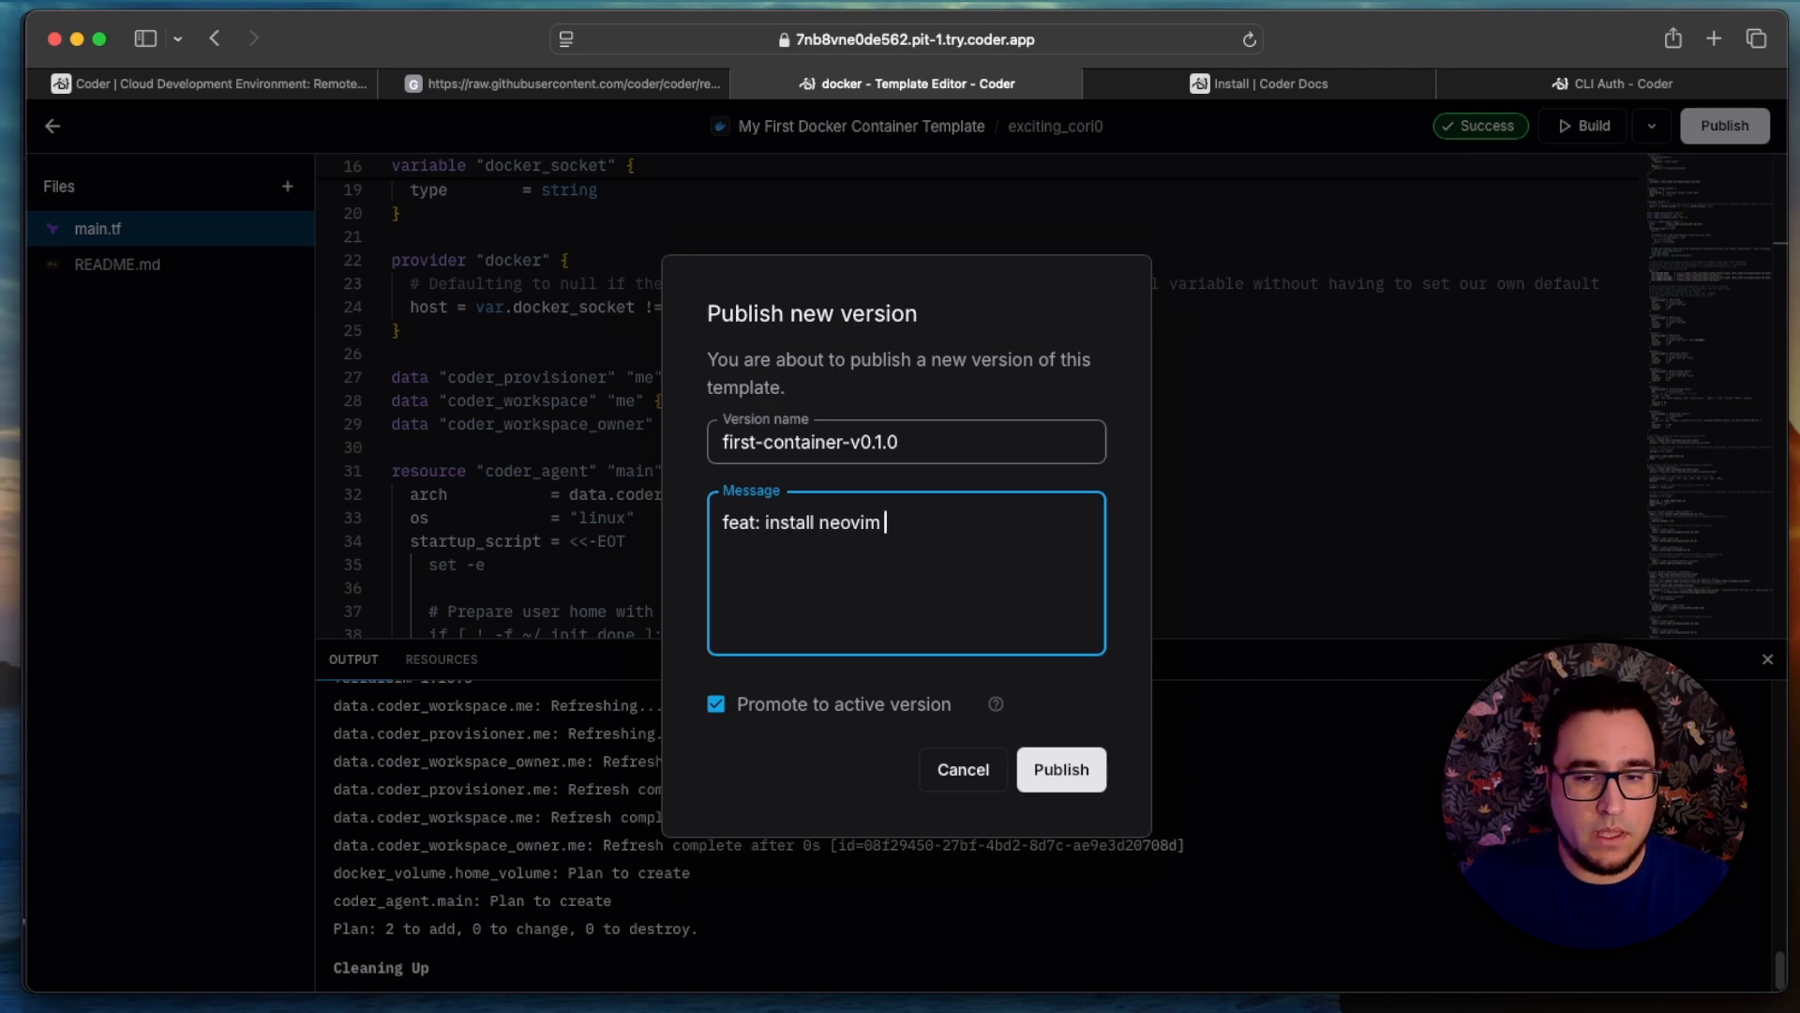
{"action": "type", "text": "and dnsutils"}
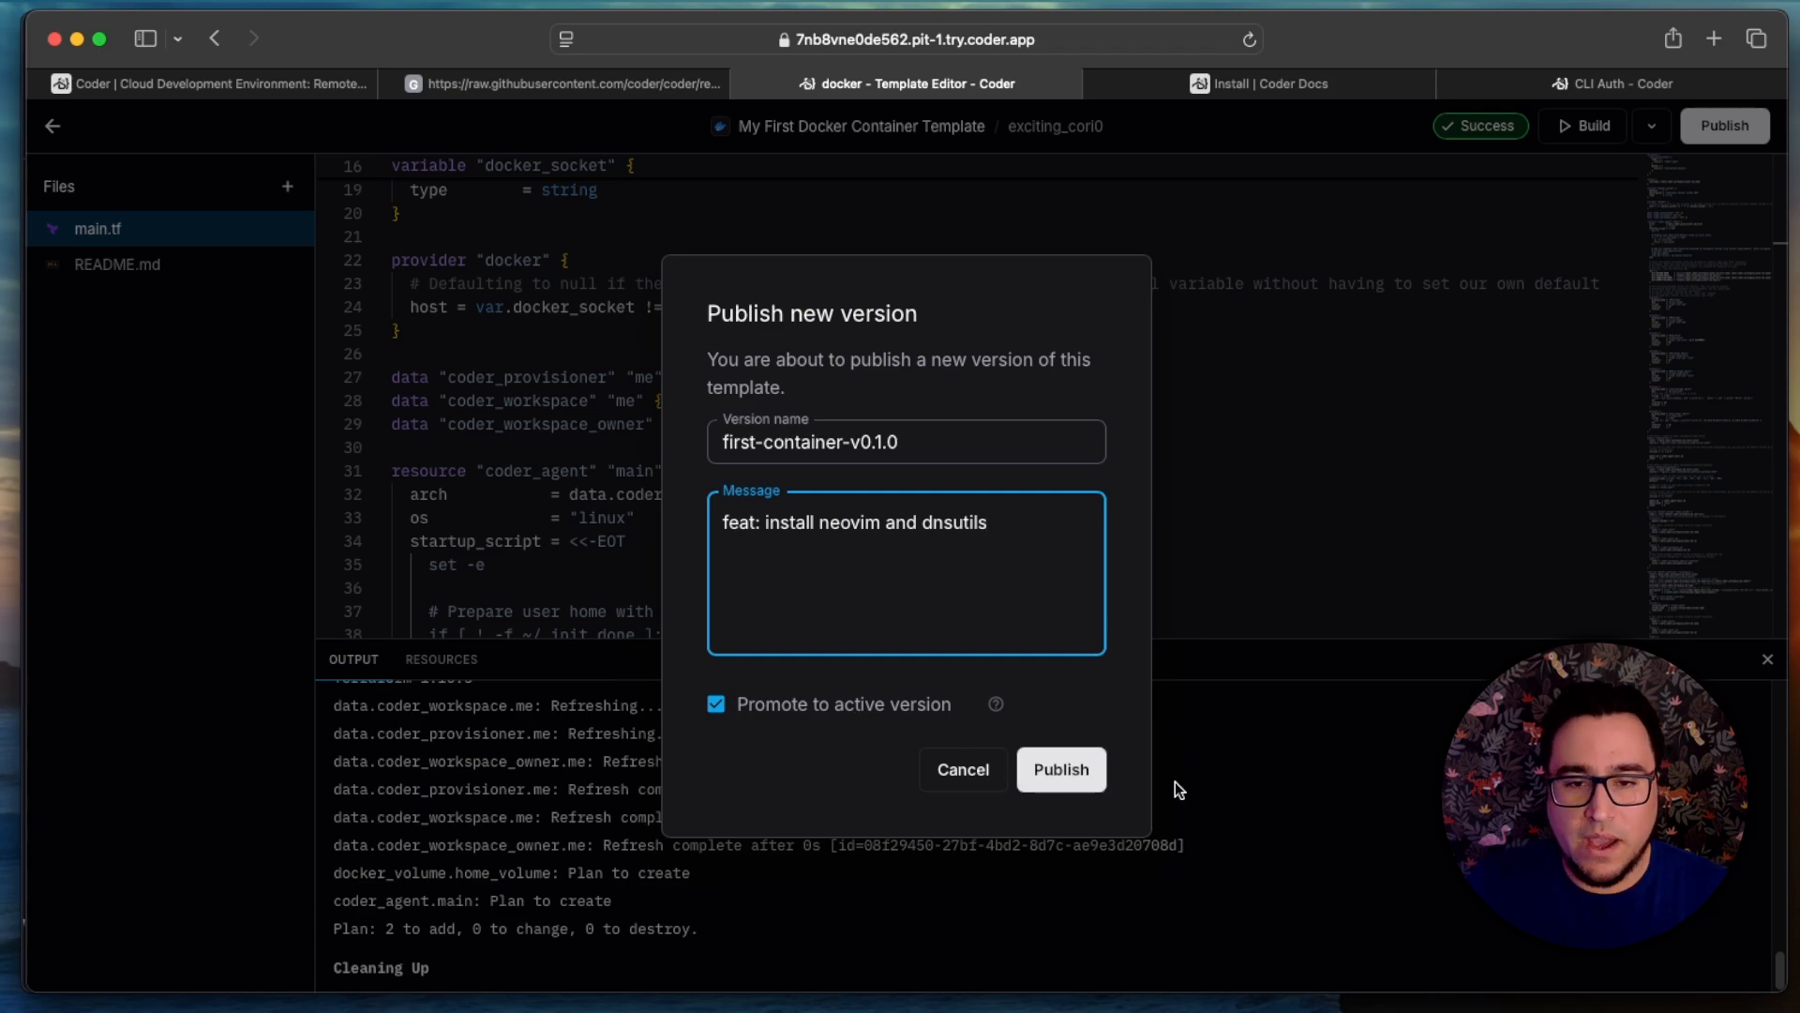
{"action": "left_click", "coordinate": [1099, 784]}
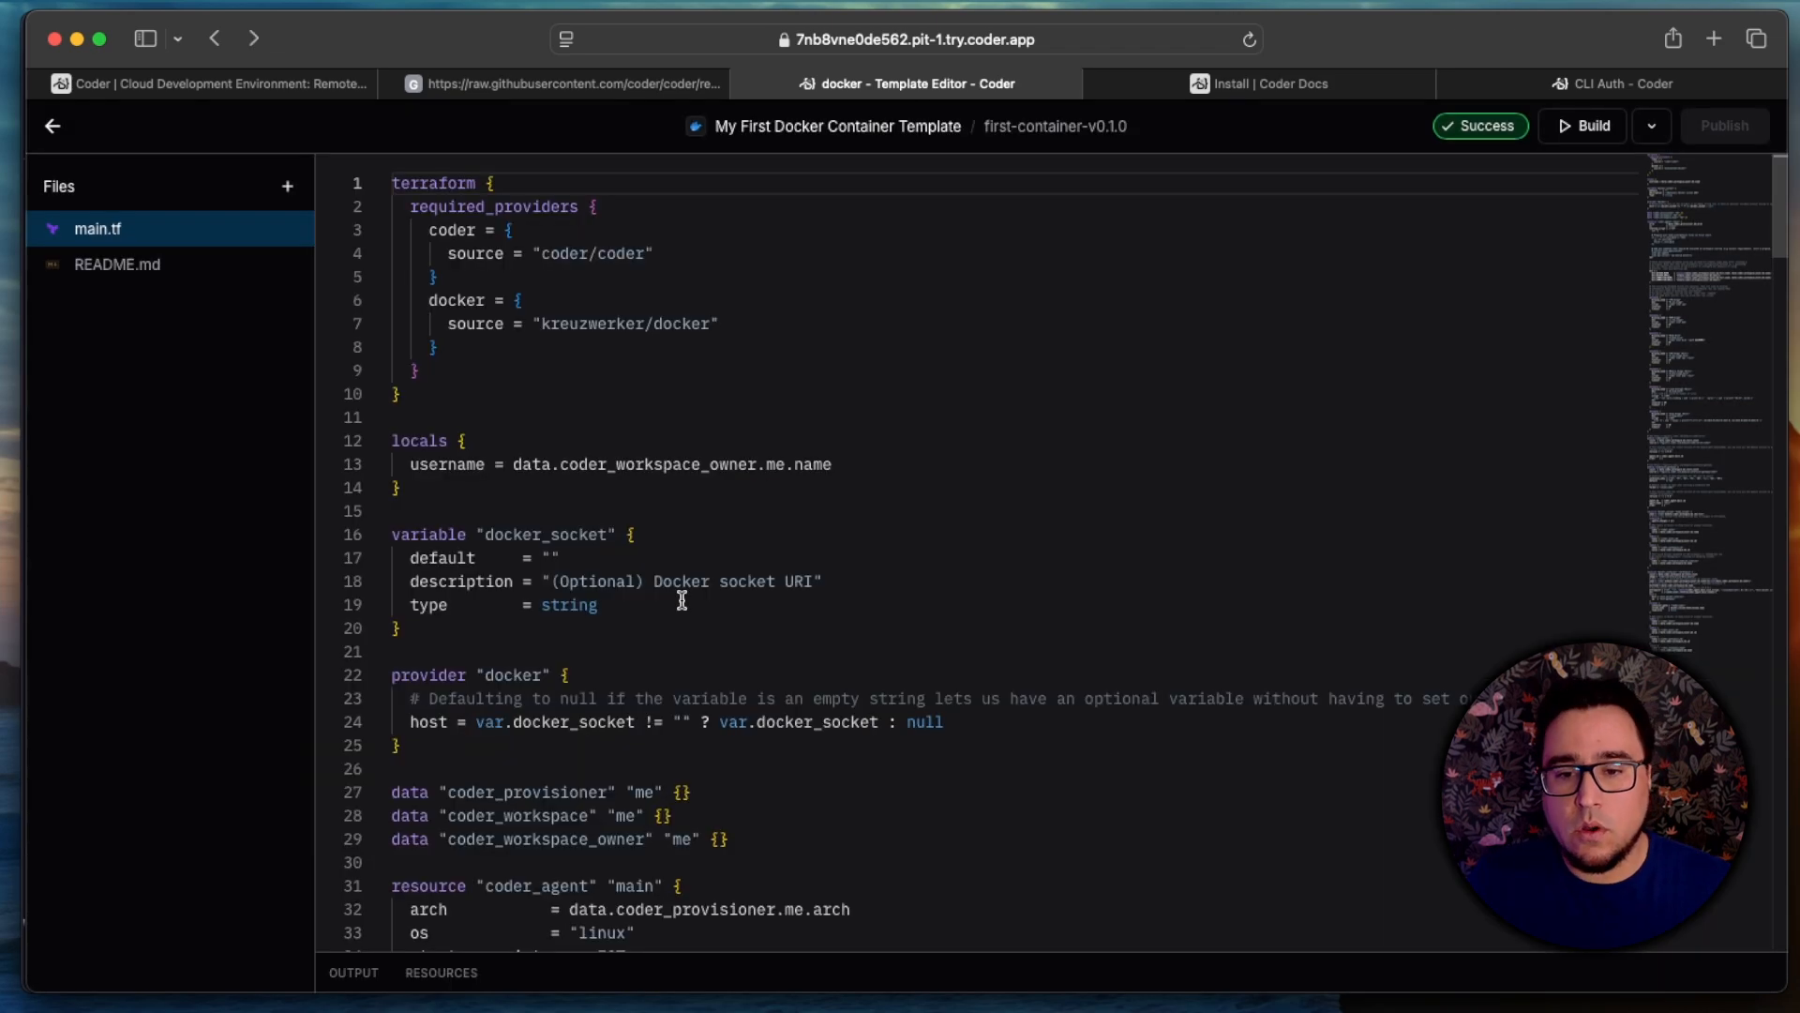
Step: Leave the template editor, open the running Docker container workspace and update it to the latest template version
{"action": "left_click", "coordinate": [56, 131]}
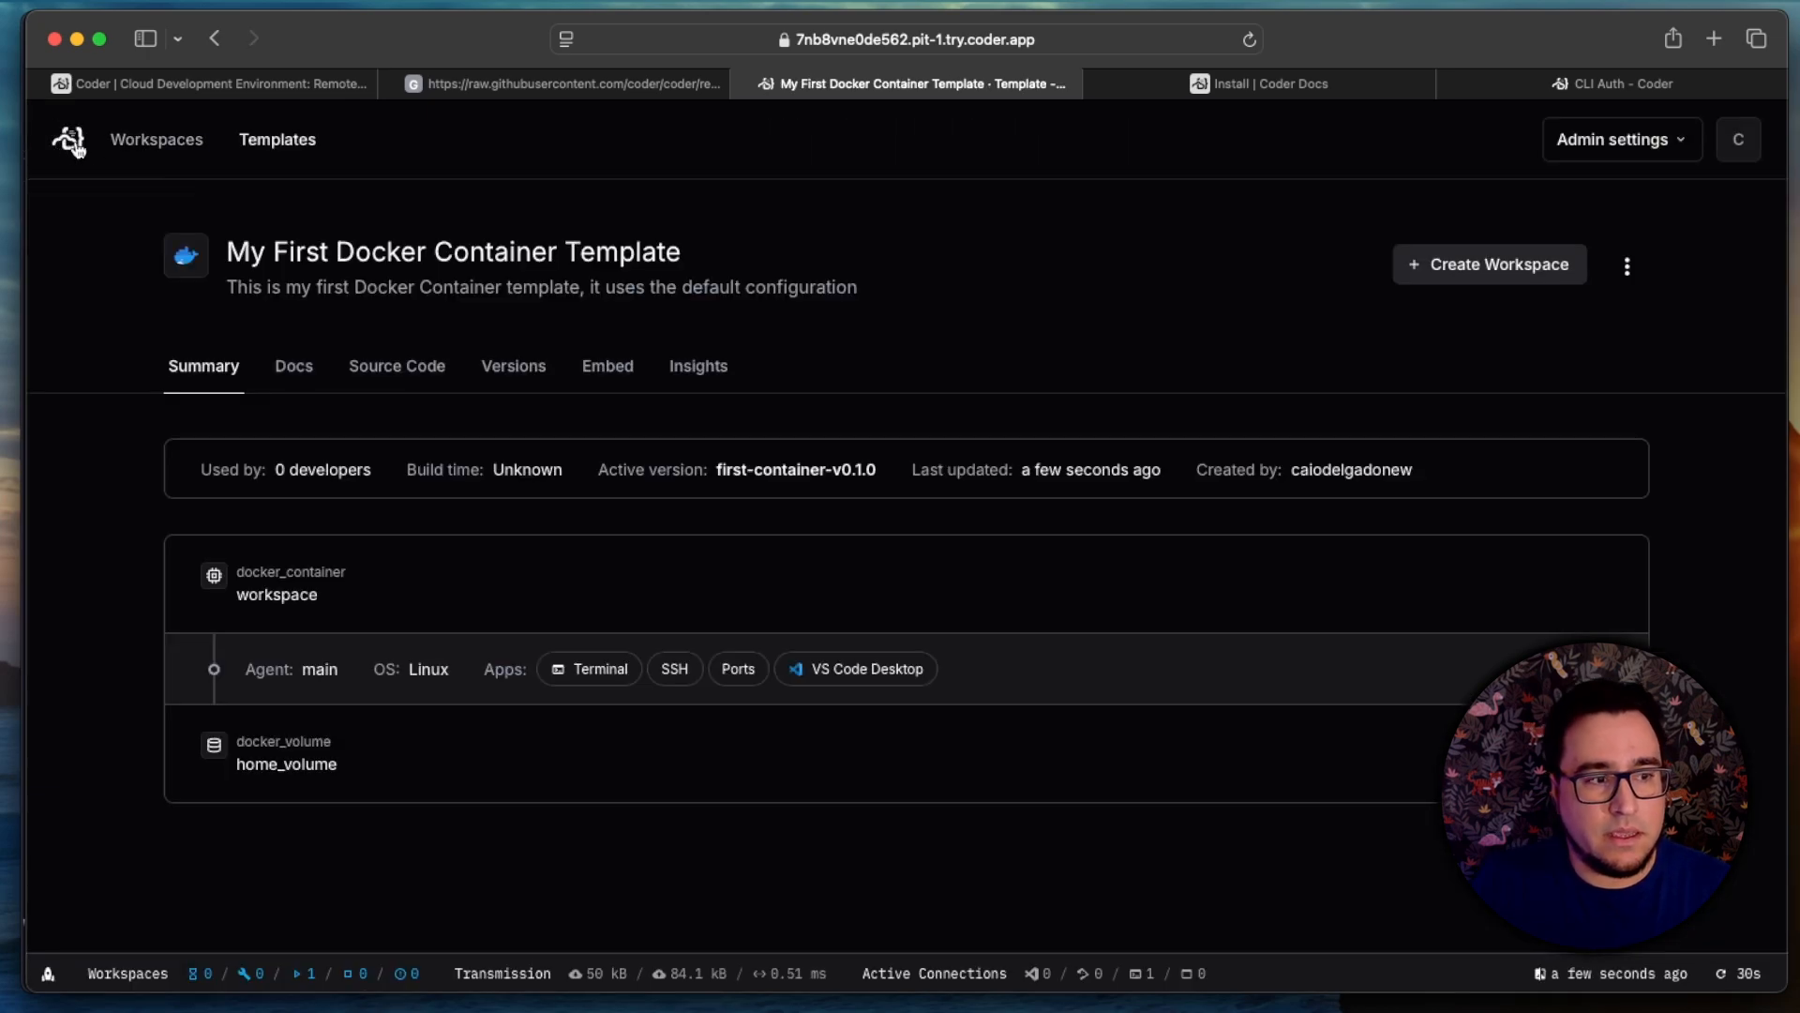
{"action": "left_click", "coordinate": [169, 141]}
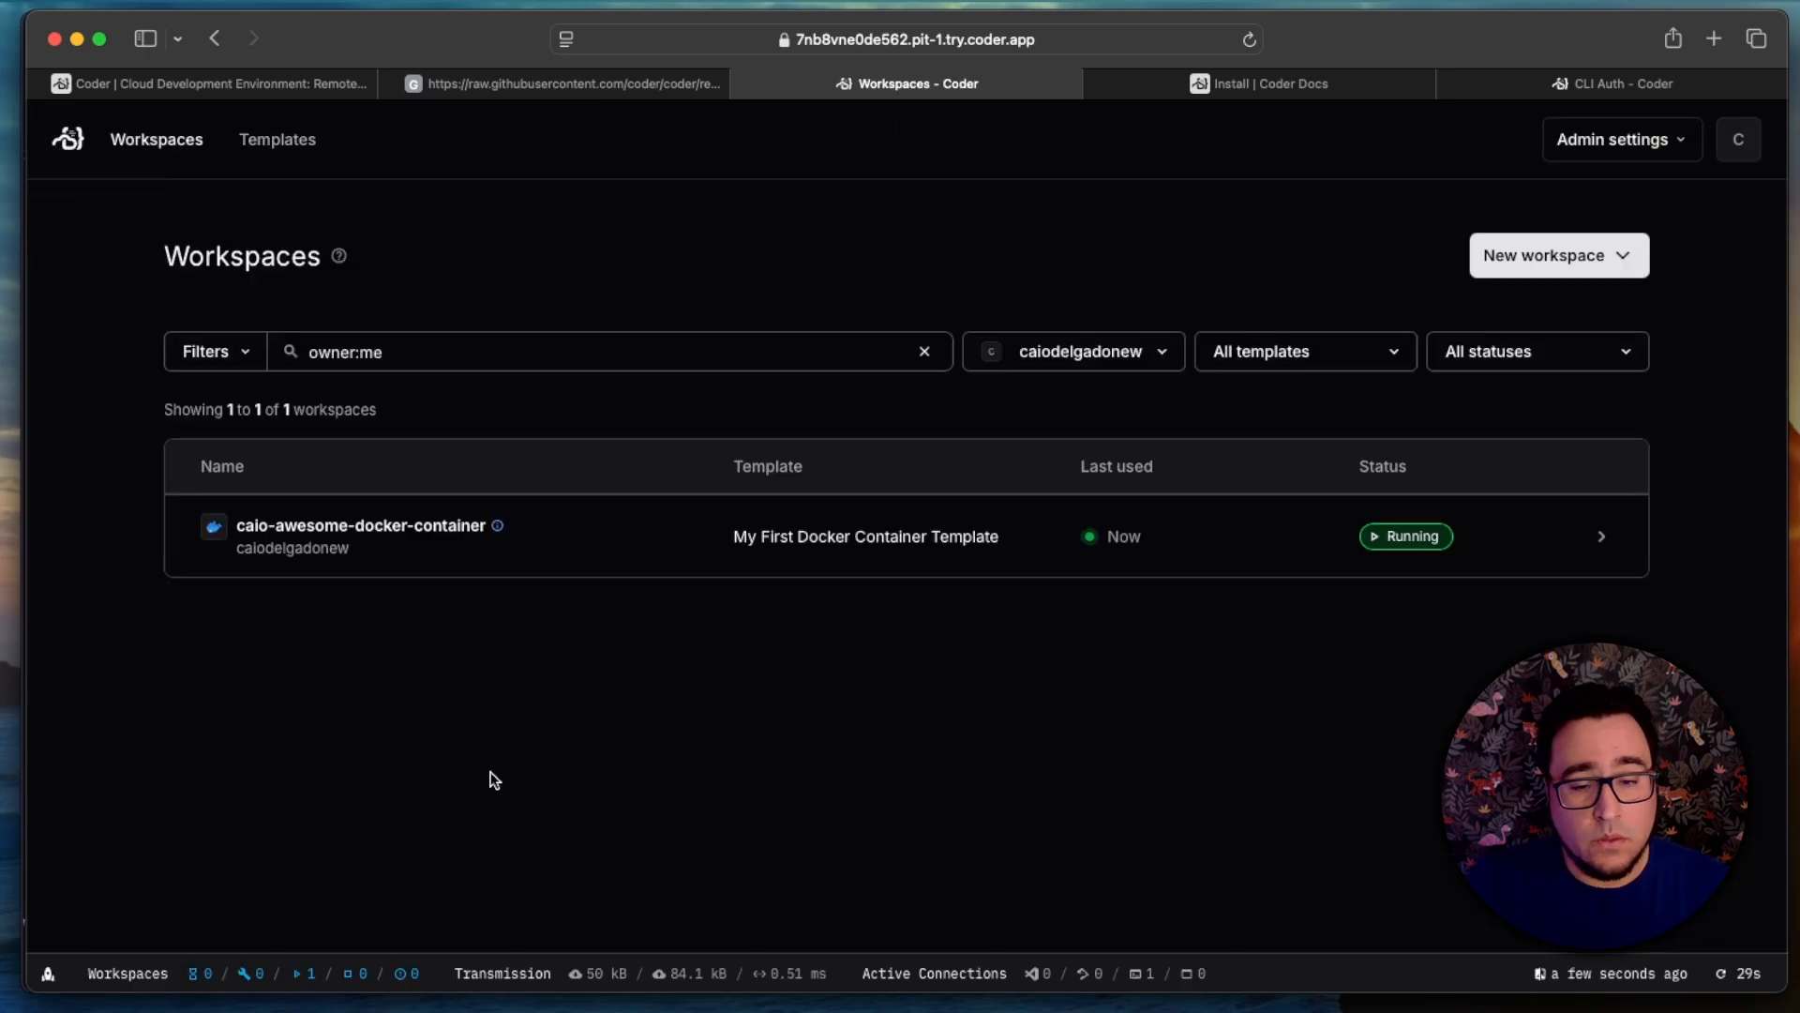
{"action": "left_click", "coordinate": [412, 525]}
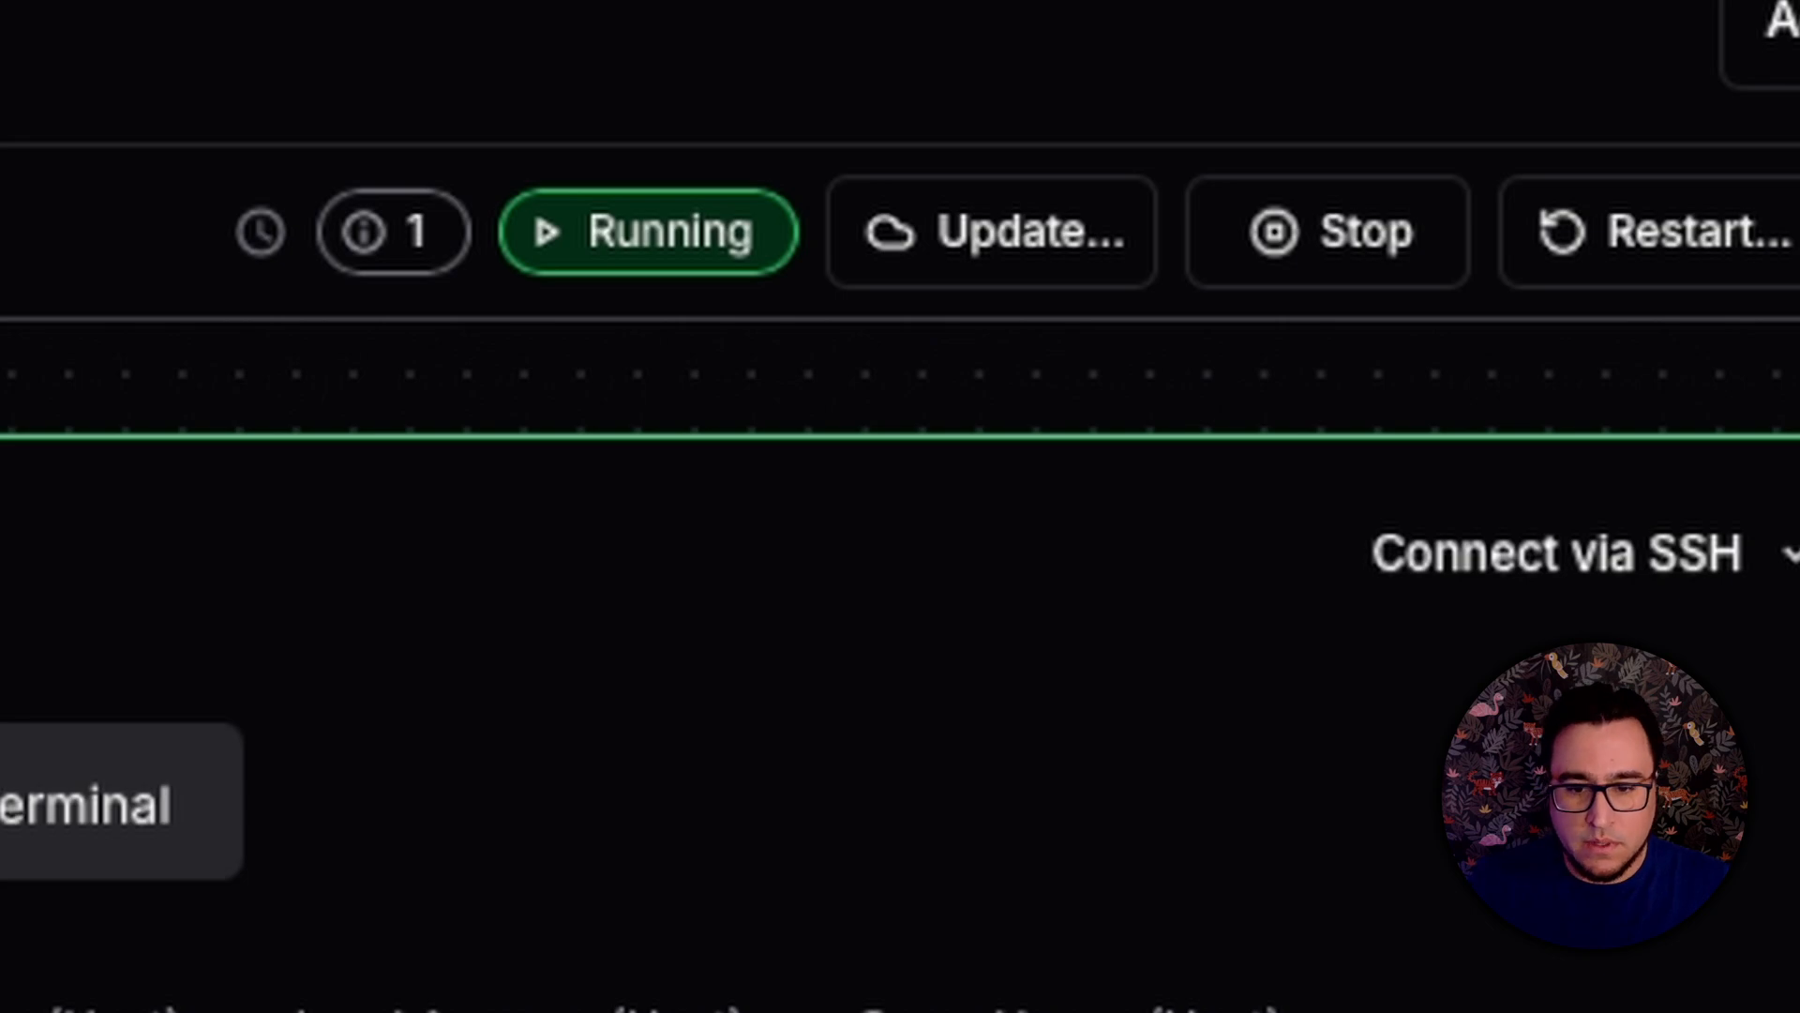
{"action": "left_click", "coordinate": [994, 232]}
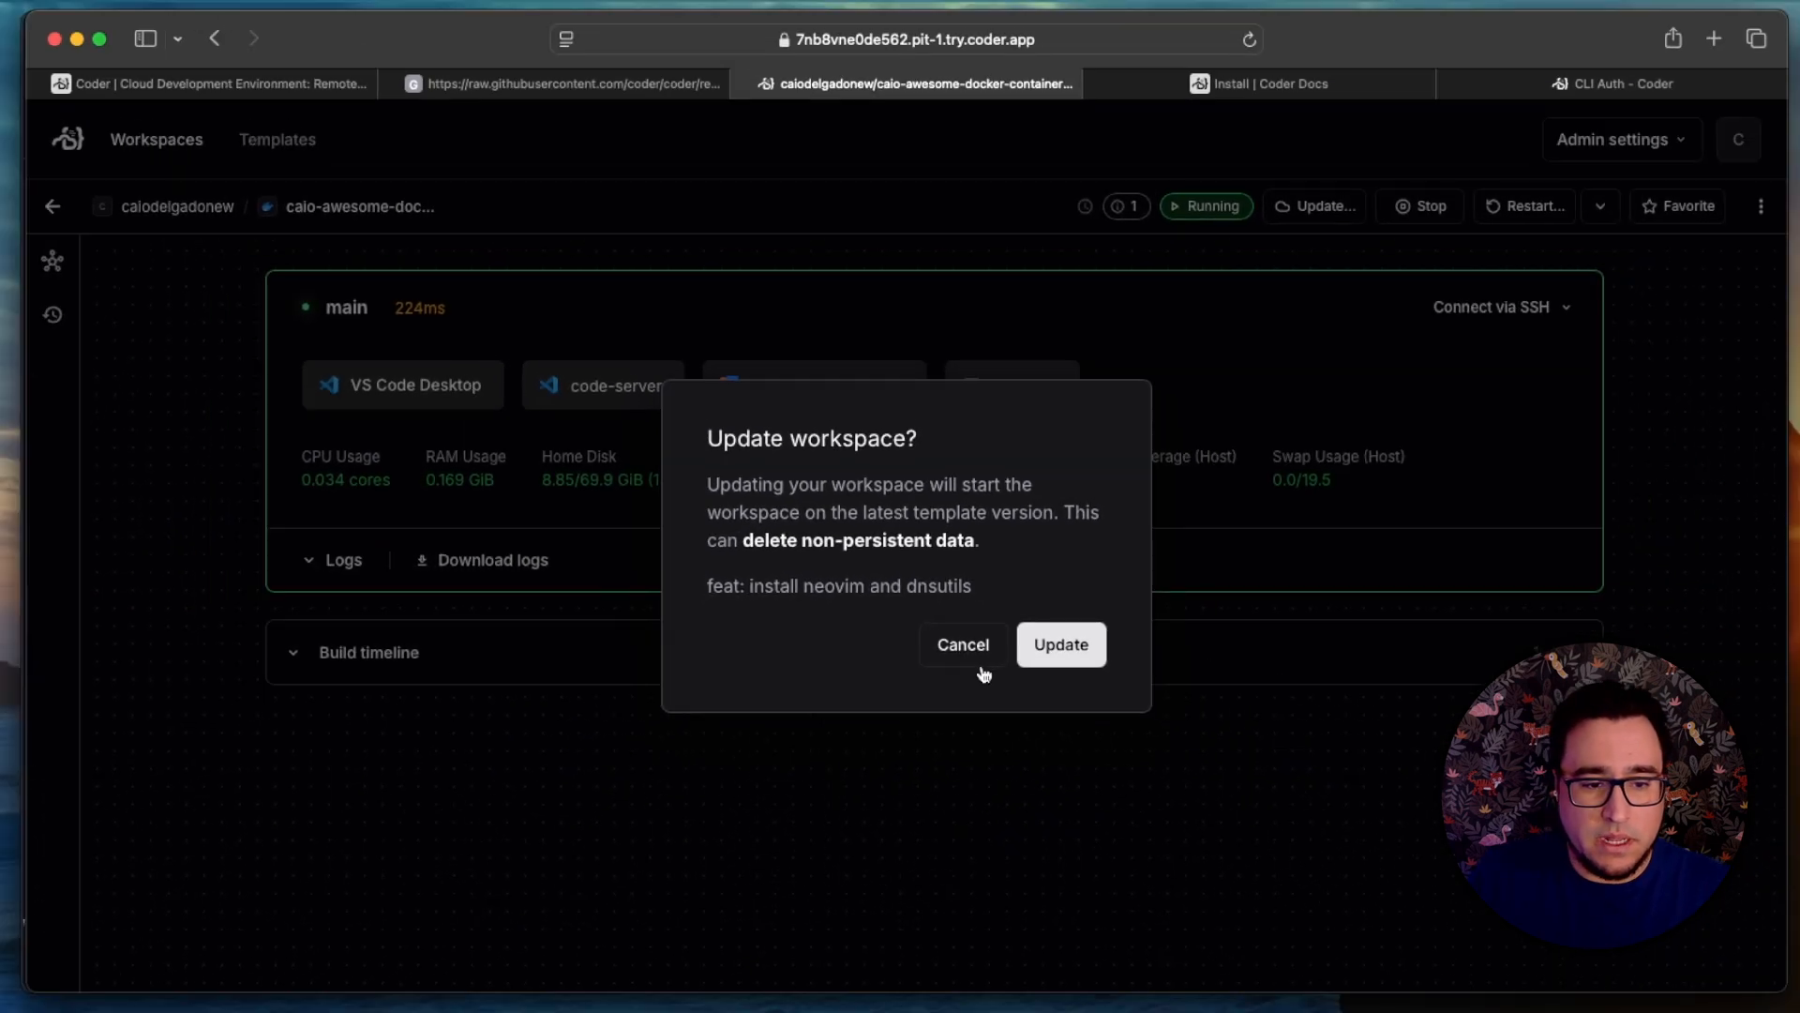
{"action": "left_click", "coordinate": [1060, 645]}
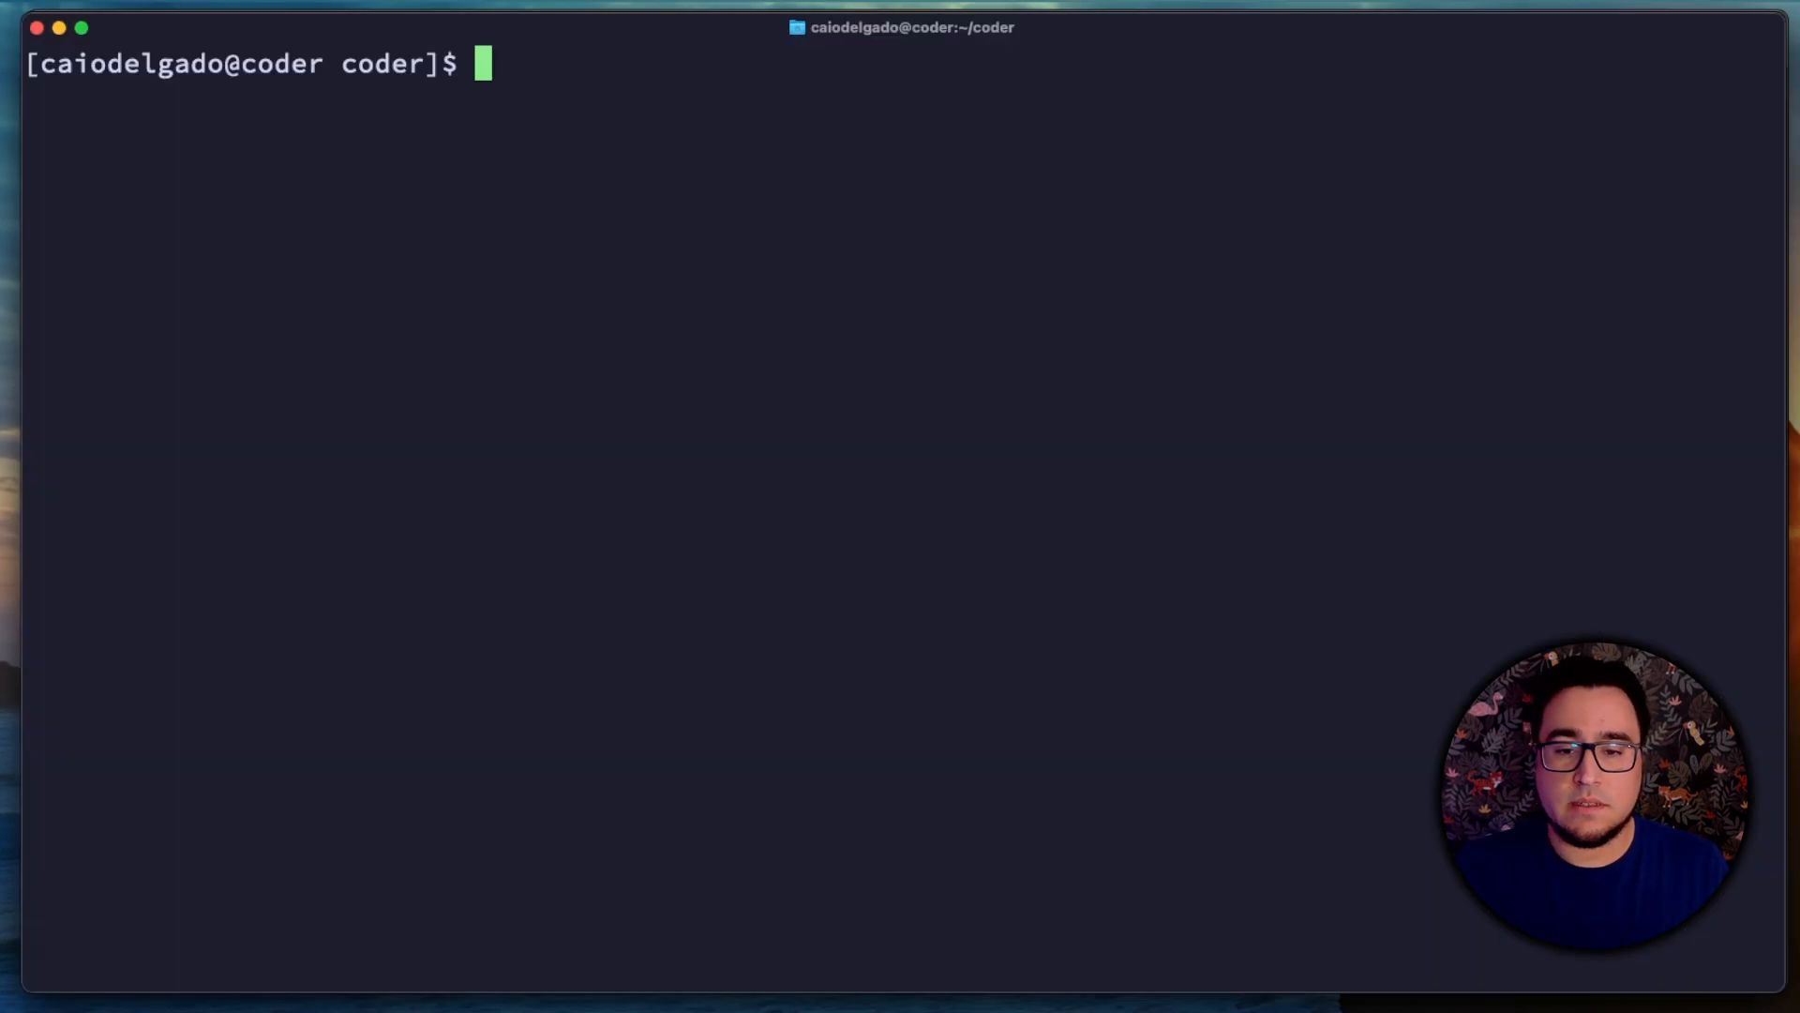
Step: In the terminal, connect to the workspace over SSH and print the text file with cat $HOME/awesome.text
{"action": "type", "text": "ssh coder.caio-awesome-docker-container"}
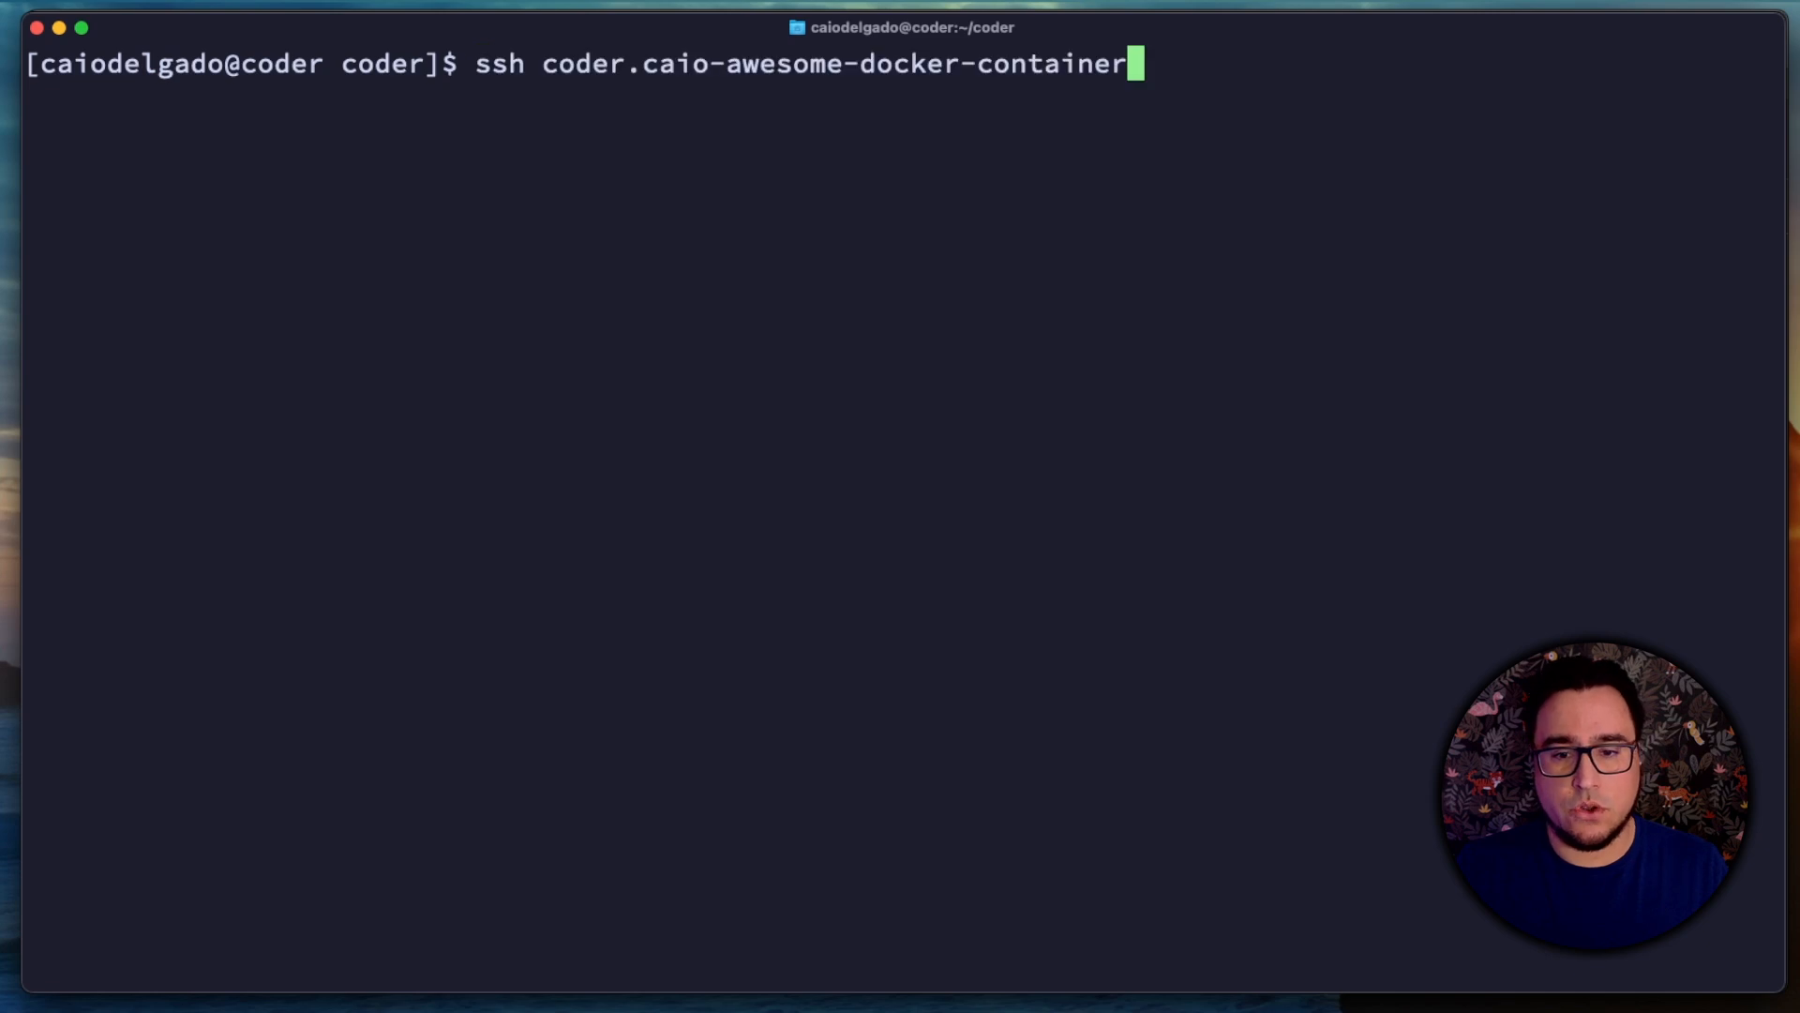
{"action": "key", "text": "Return"}
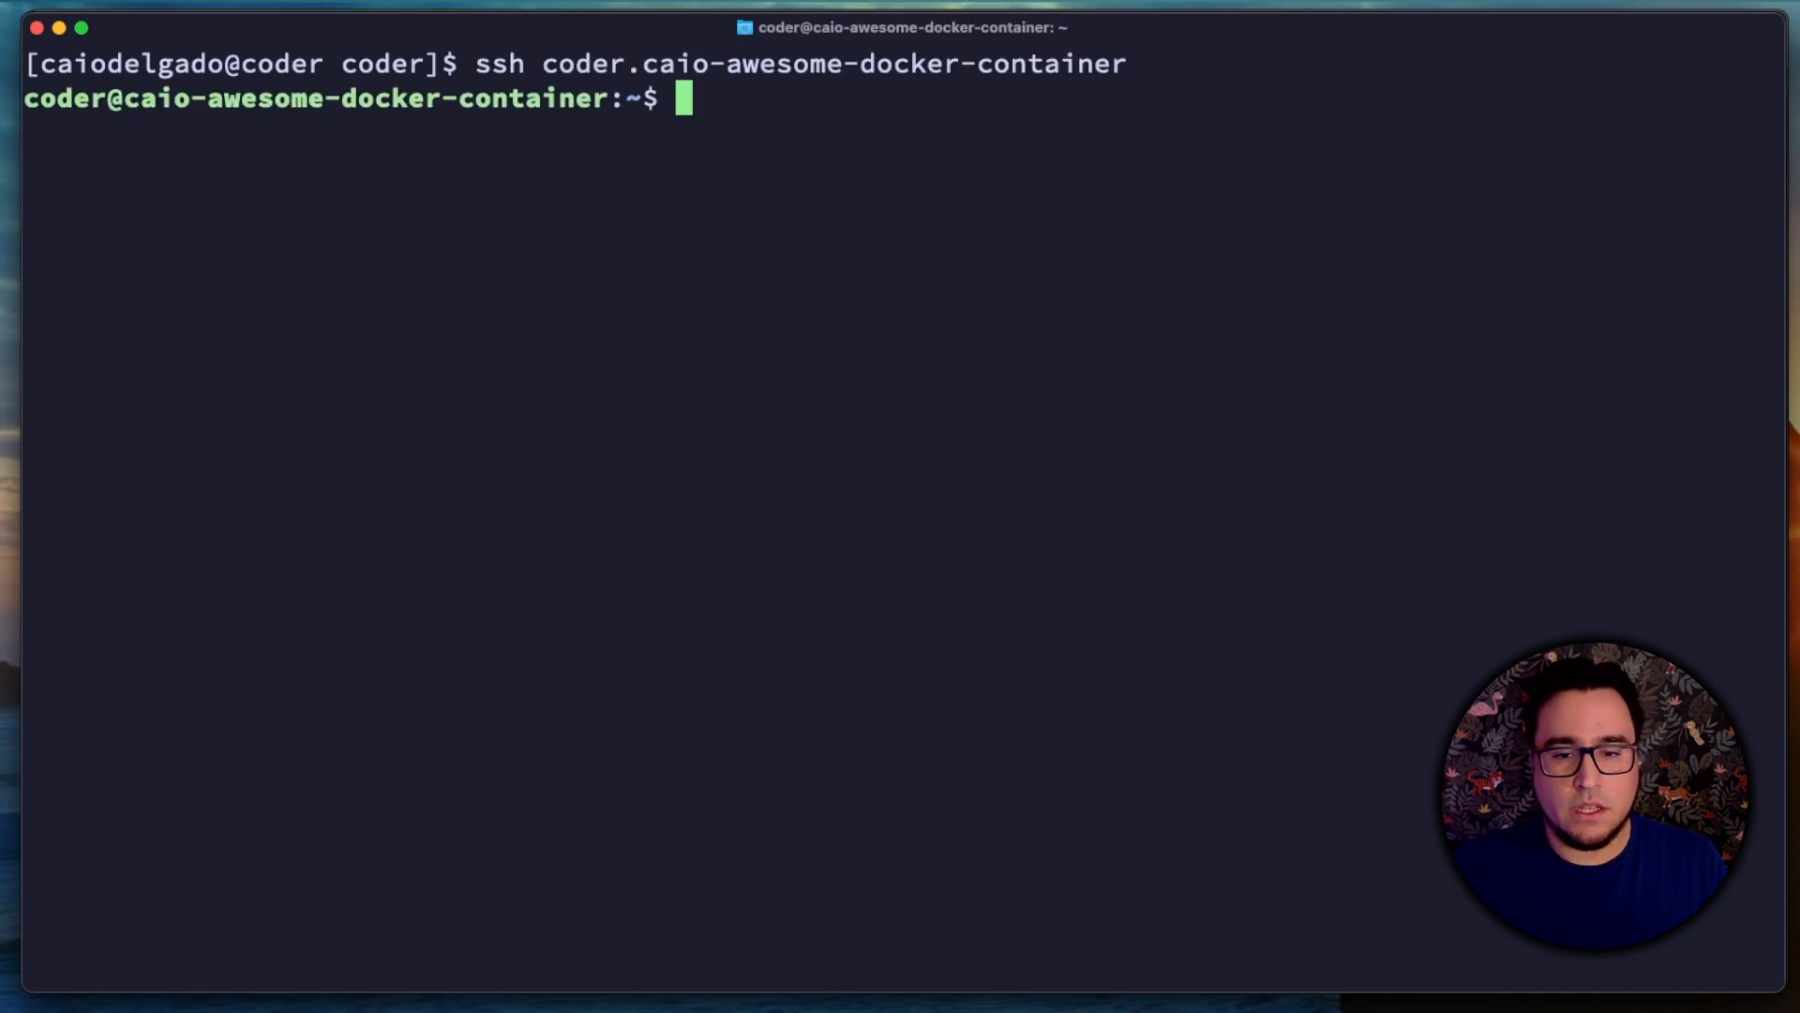
{"action": "type", "text": "cat $H"}
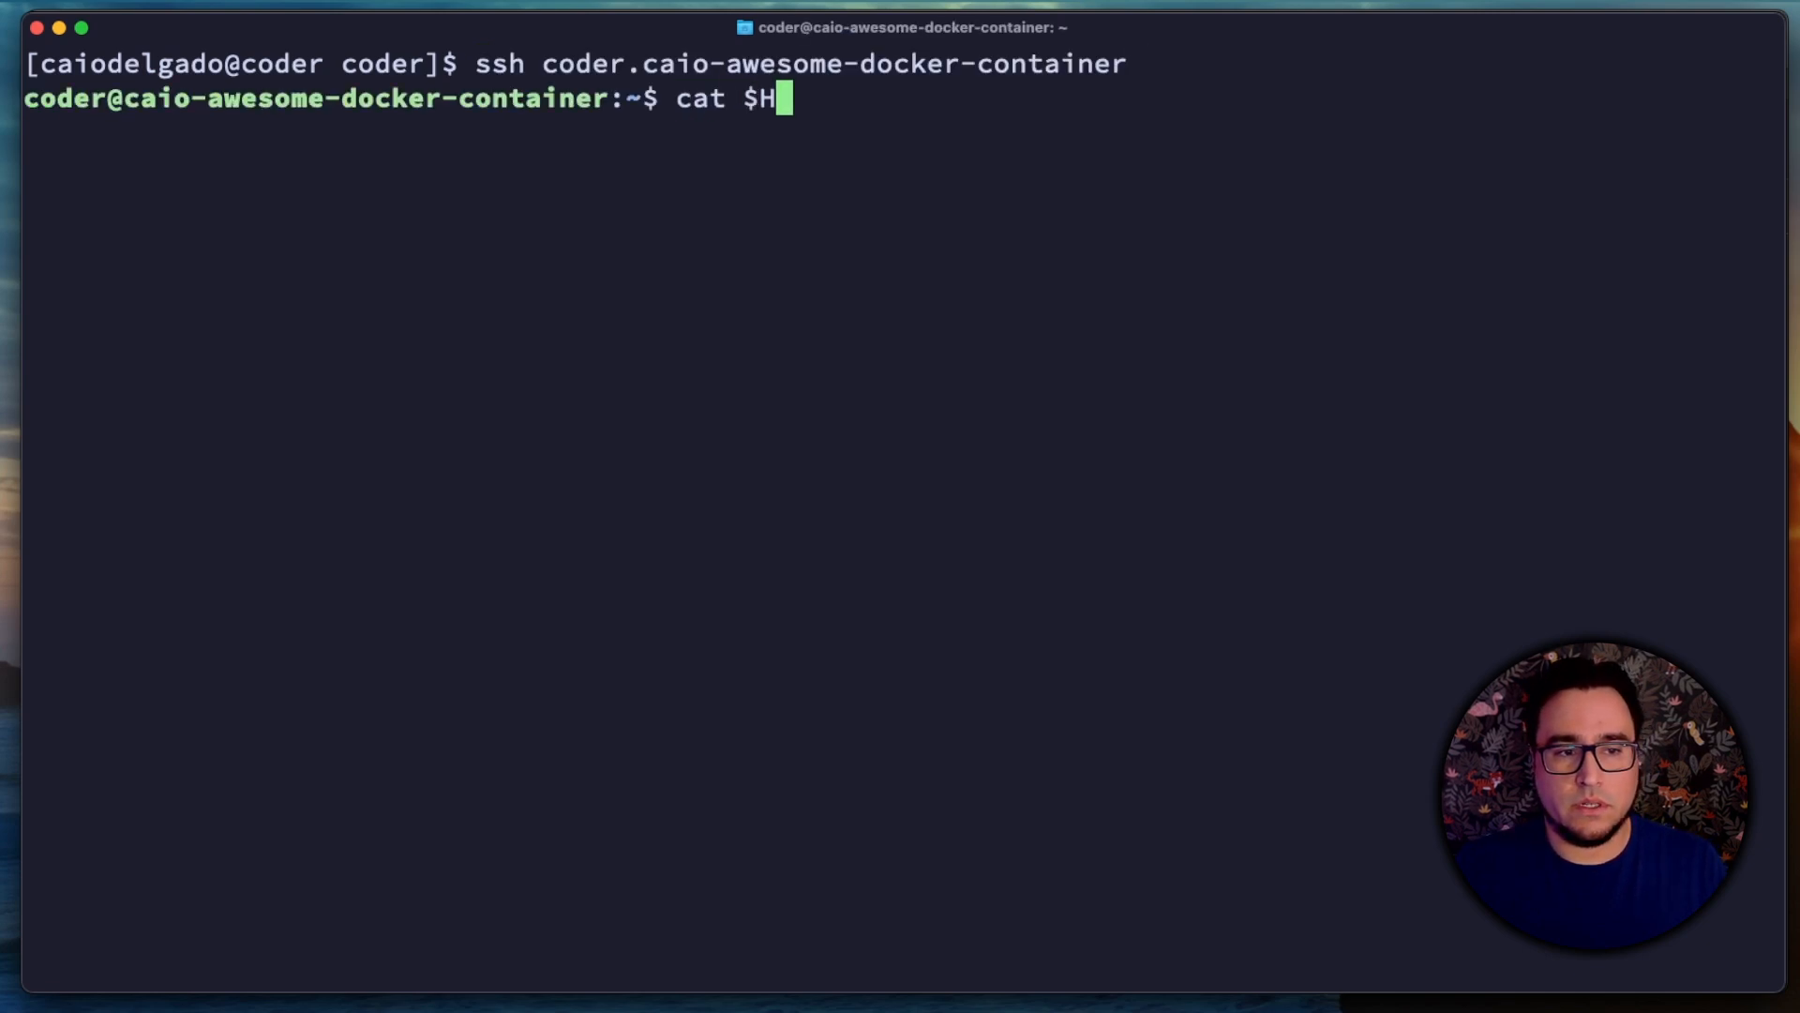
{"action": "type", "text": "OME/awe"}
{"action": "key", "text": "Tab"}
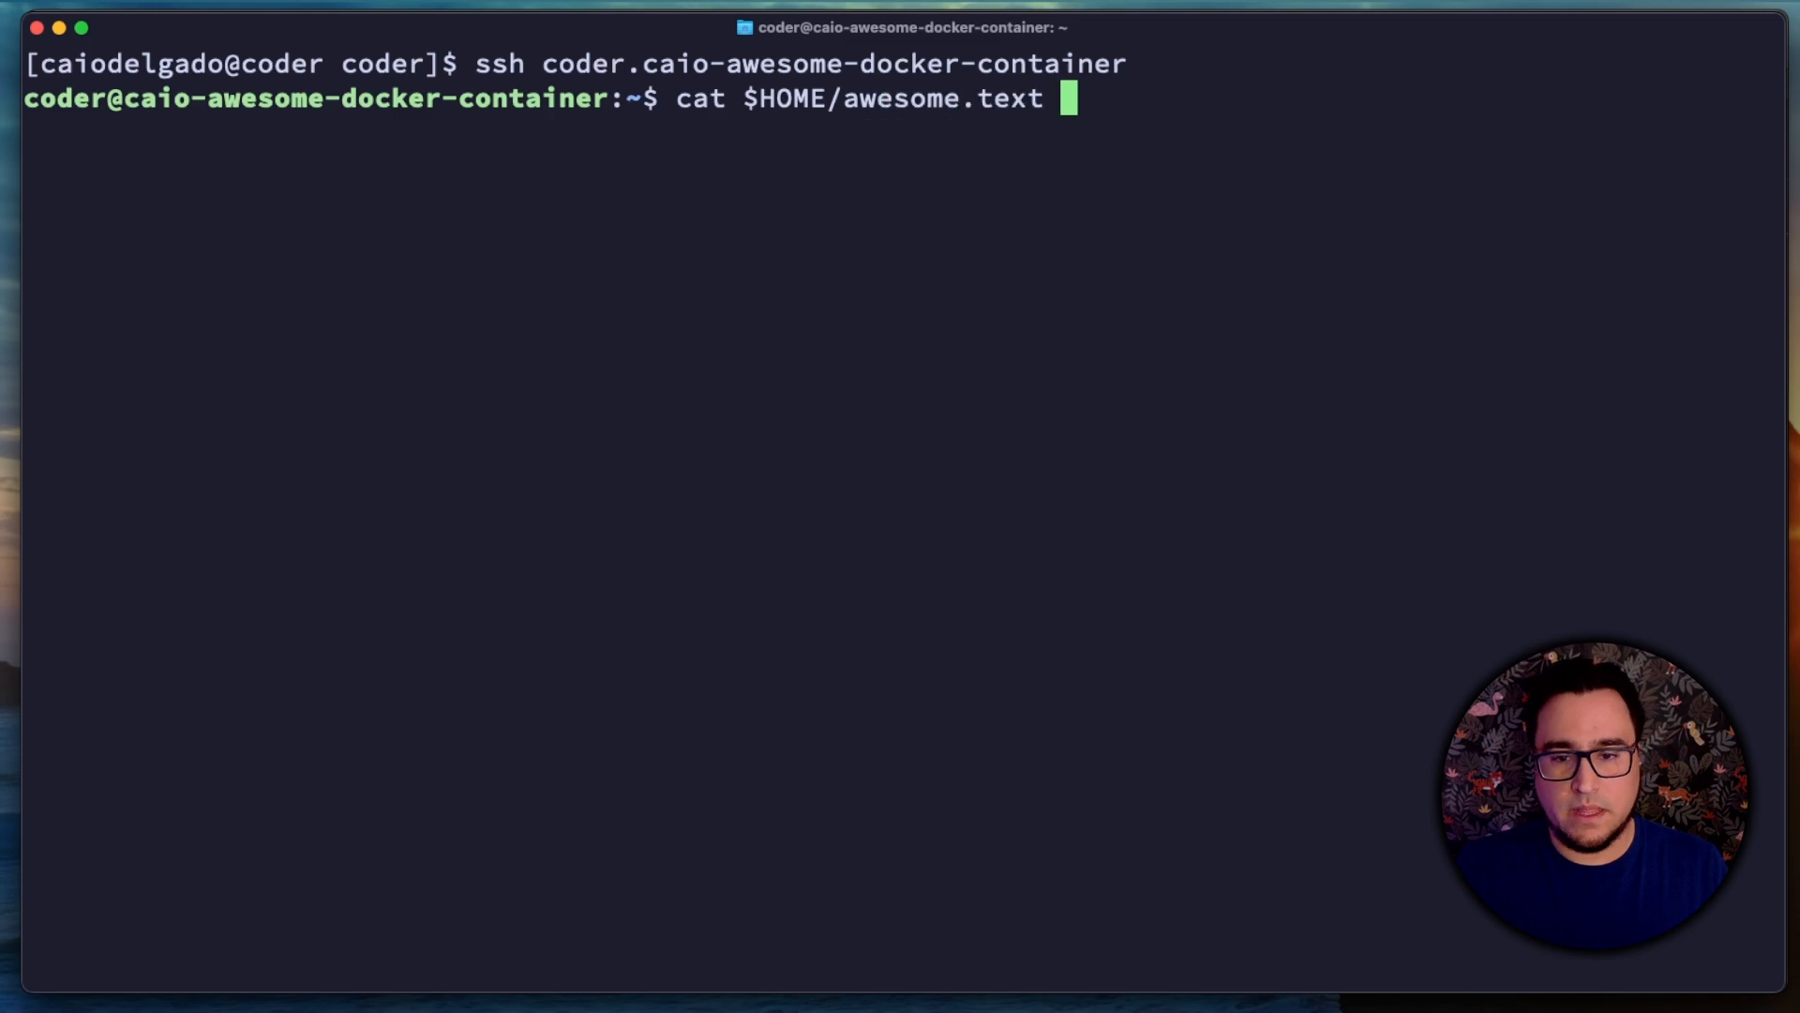
{"action": "key", "text": "Return"}
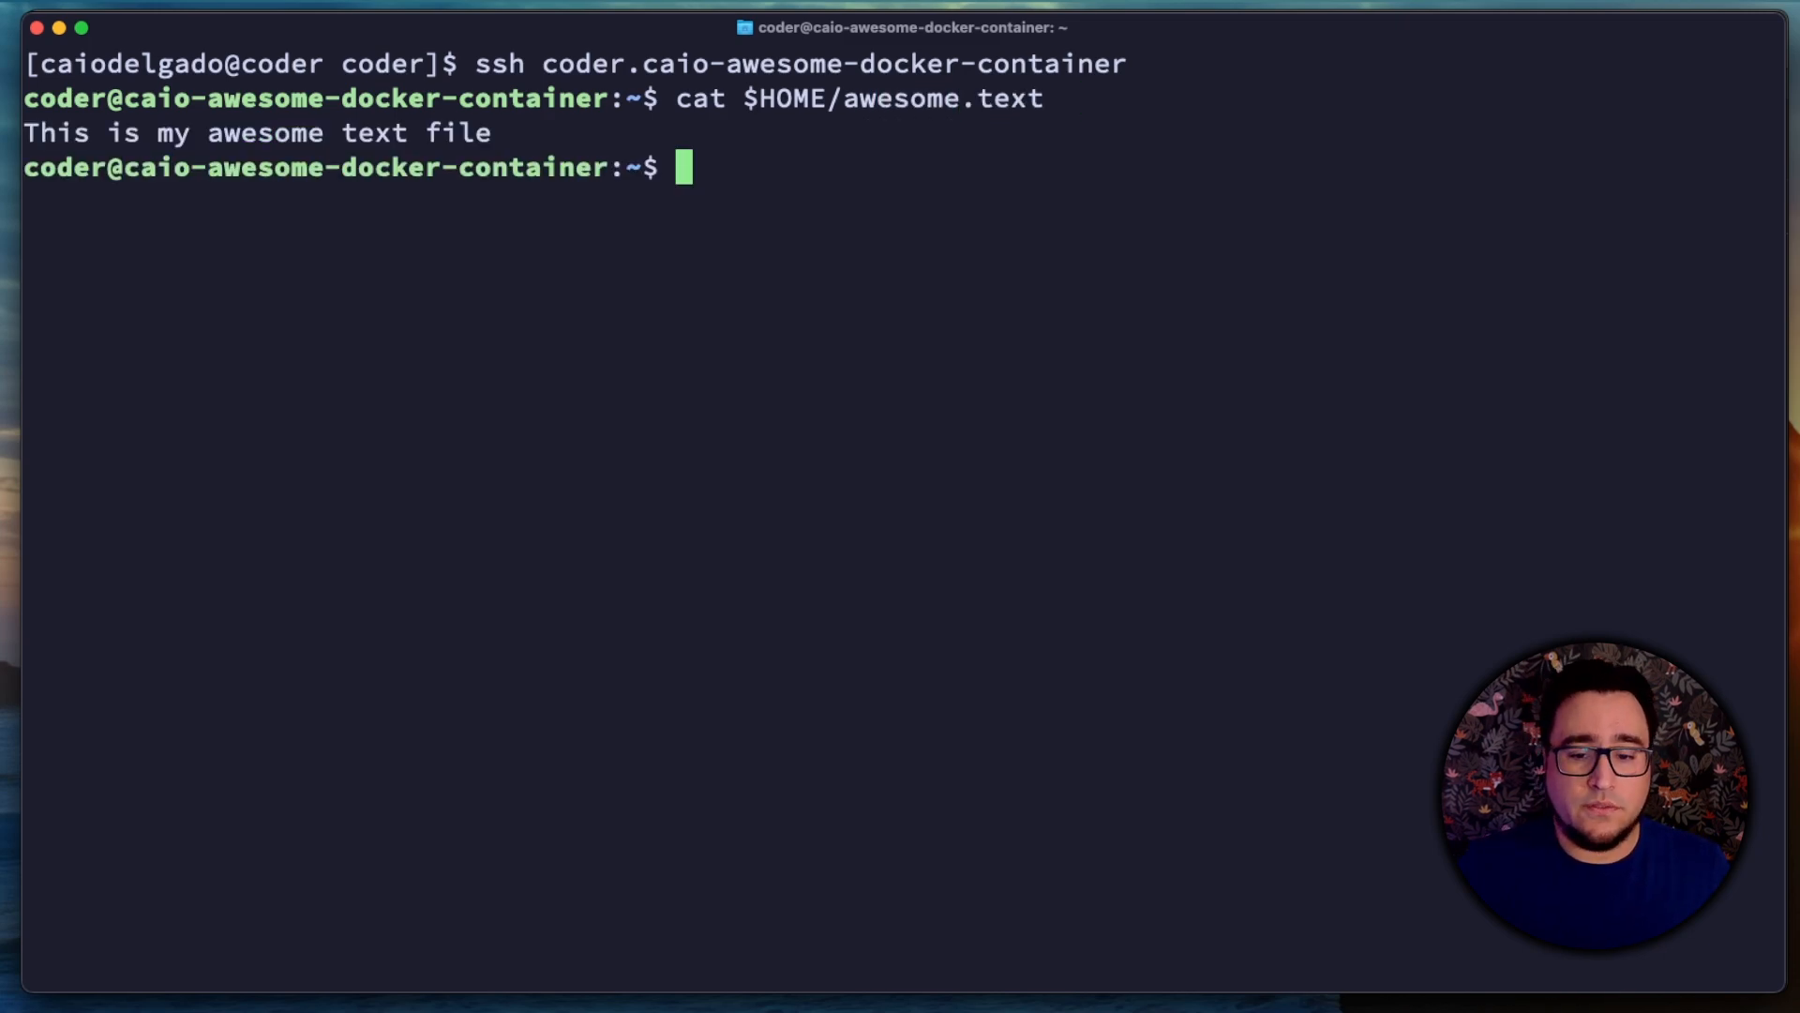
Step: Check whether cmatrix is installed in the workspace by running cmatrix -V
{"action": "type", "text": "ct"}
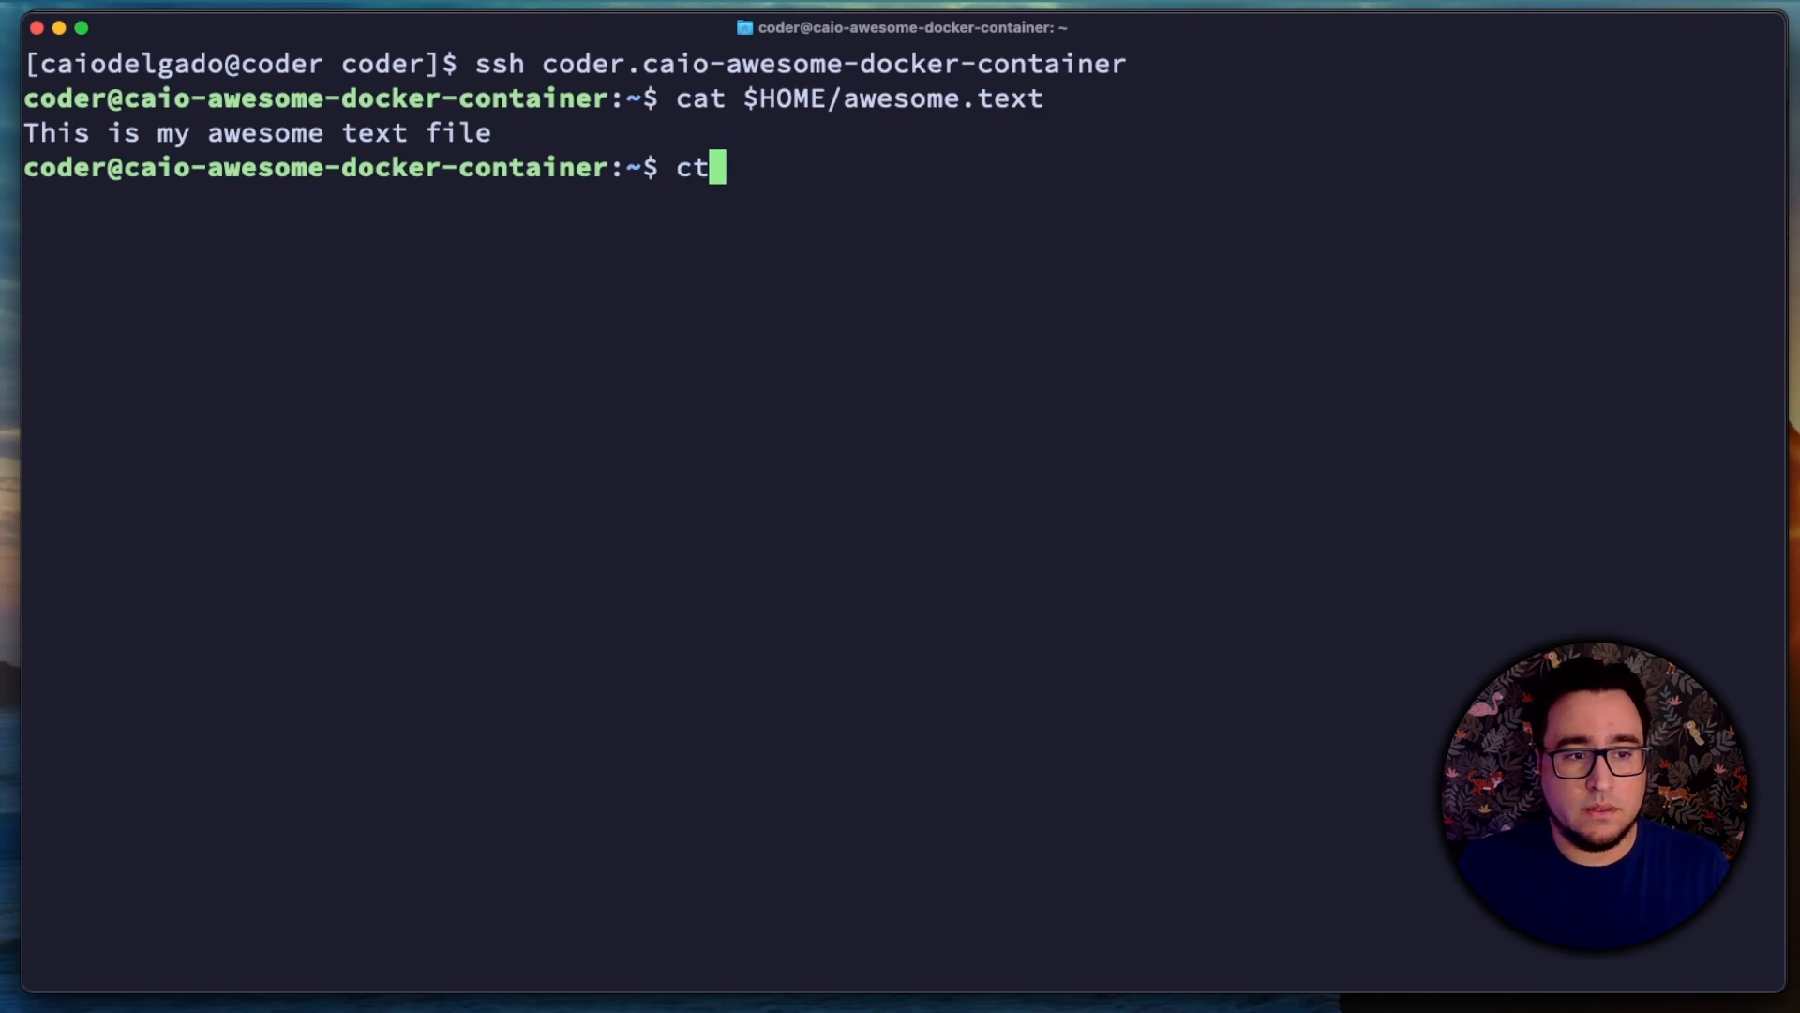
{"action": "key", "text": "BackSpace"}
{"action": "type", "text": "matrix -V"}
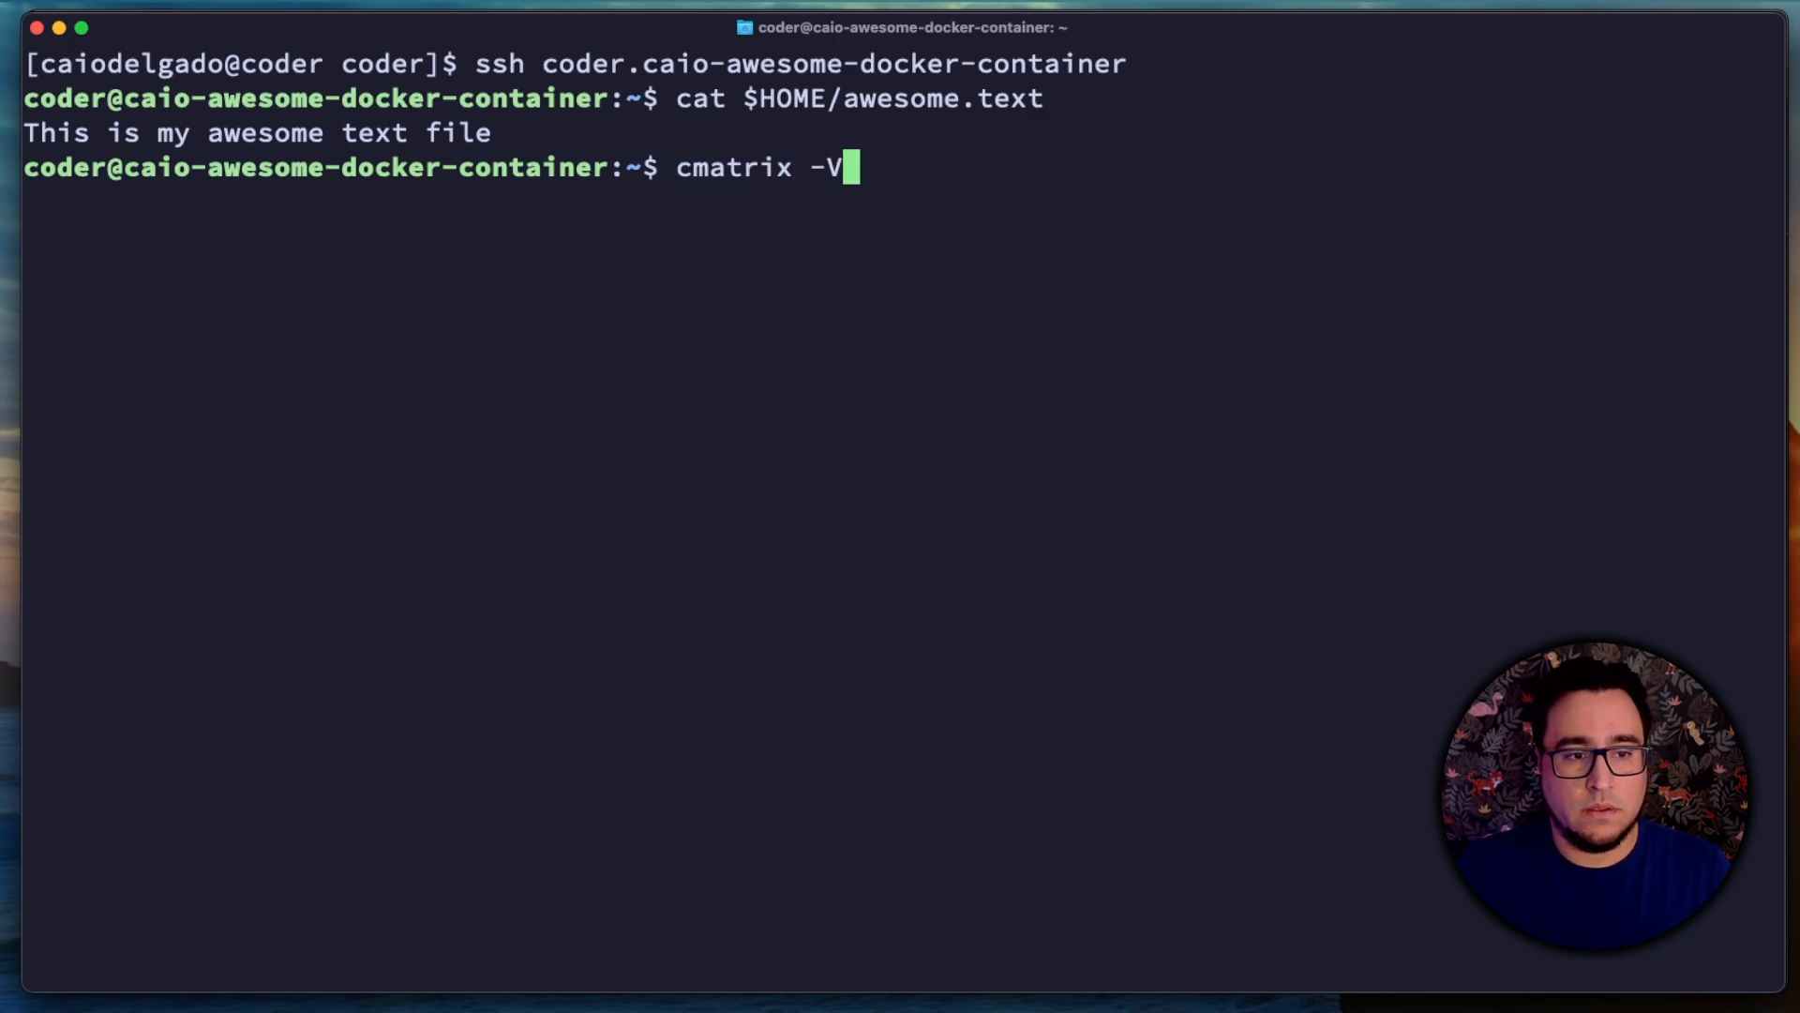
{"action": "key", "text": "Return"}
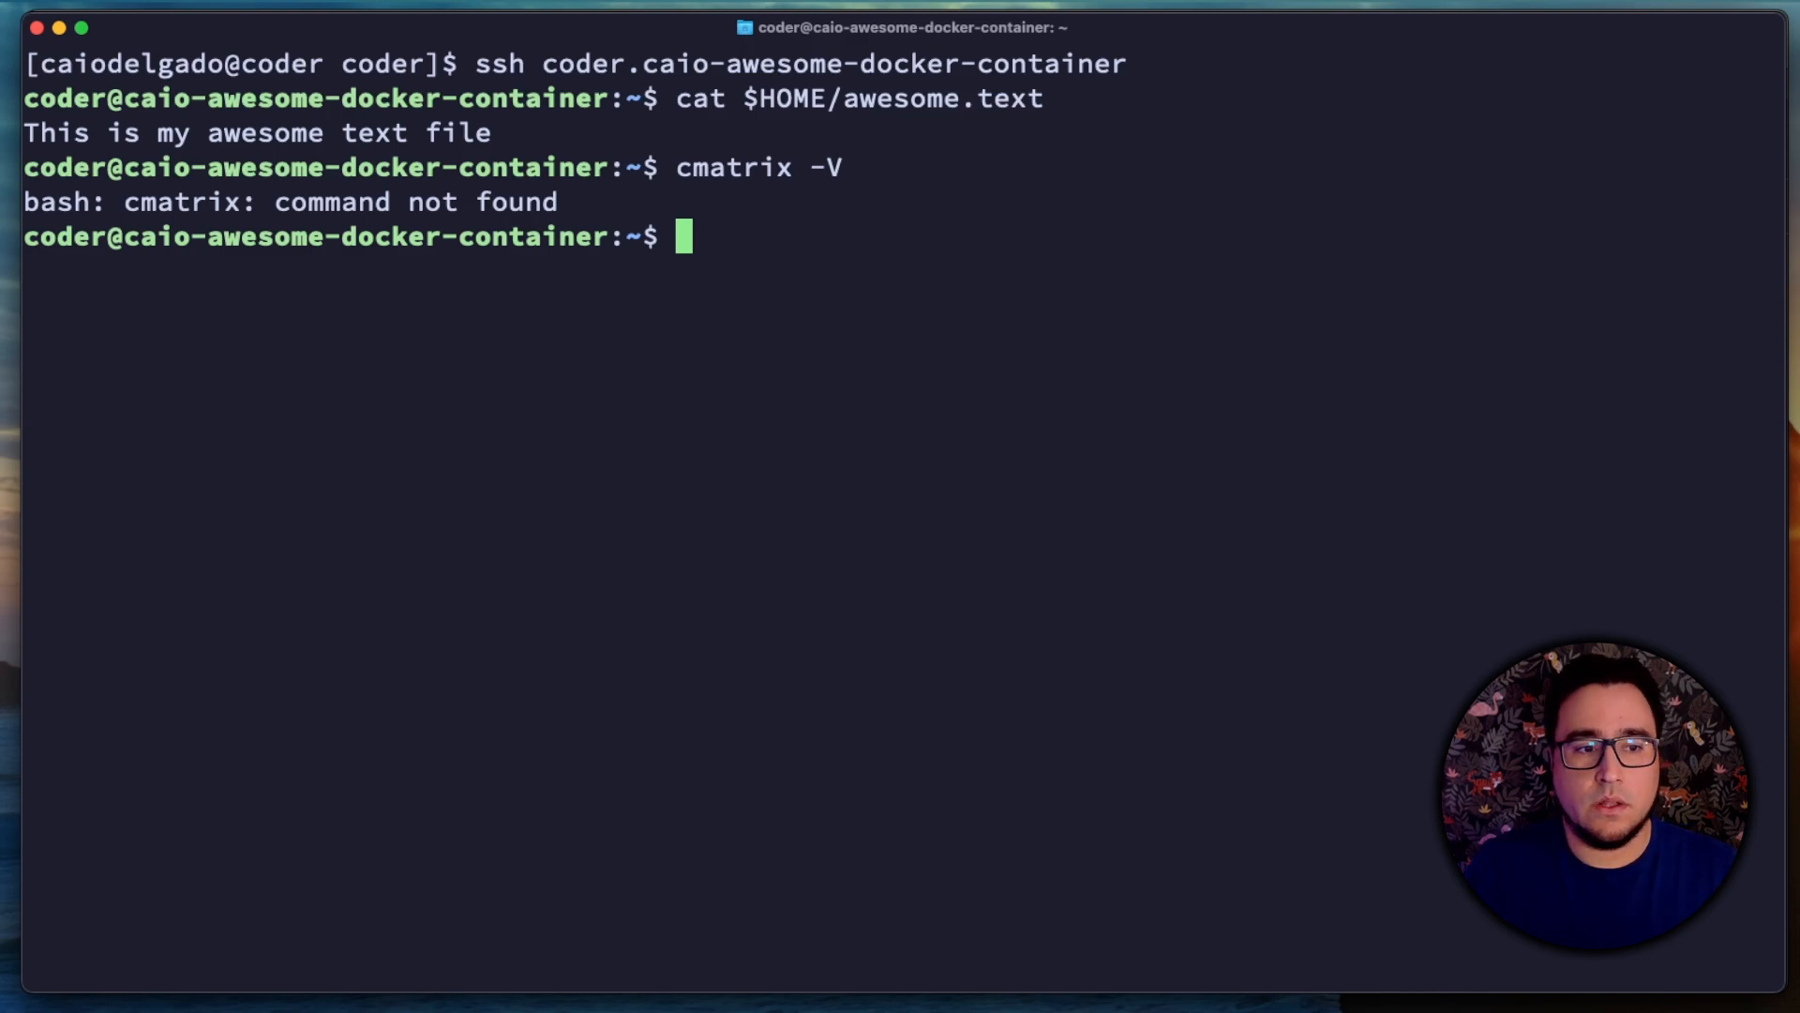
Step: Test the newly installed packages in the workspace by running dig +short coder.com and nvim -v
{"action": "type", "text": "dig +short"}
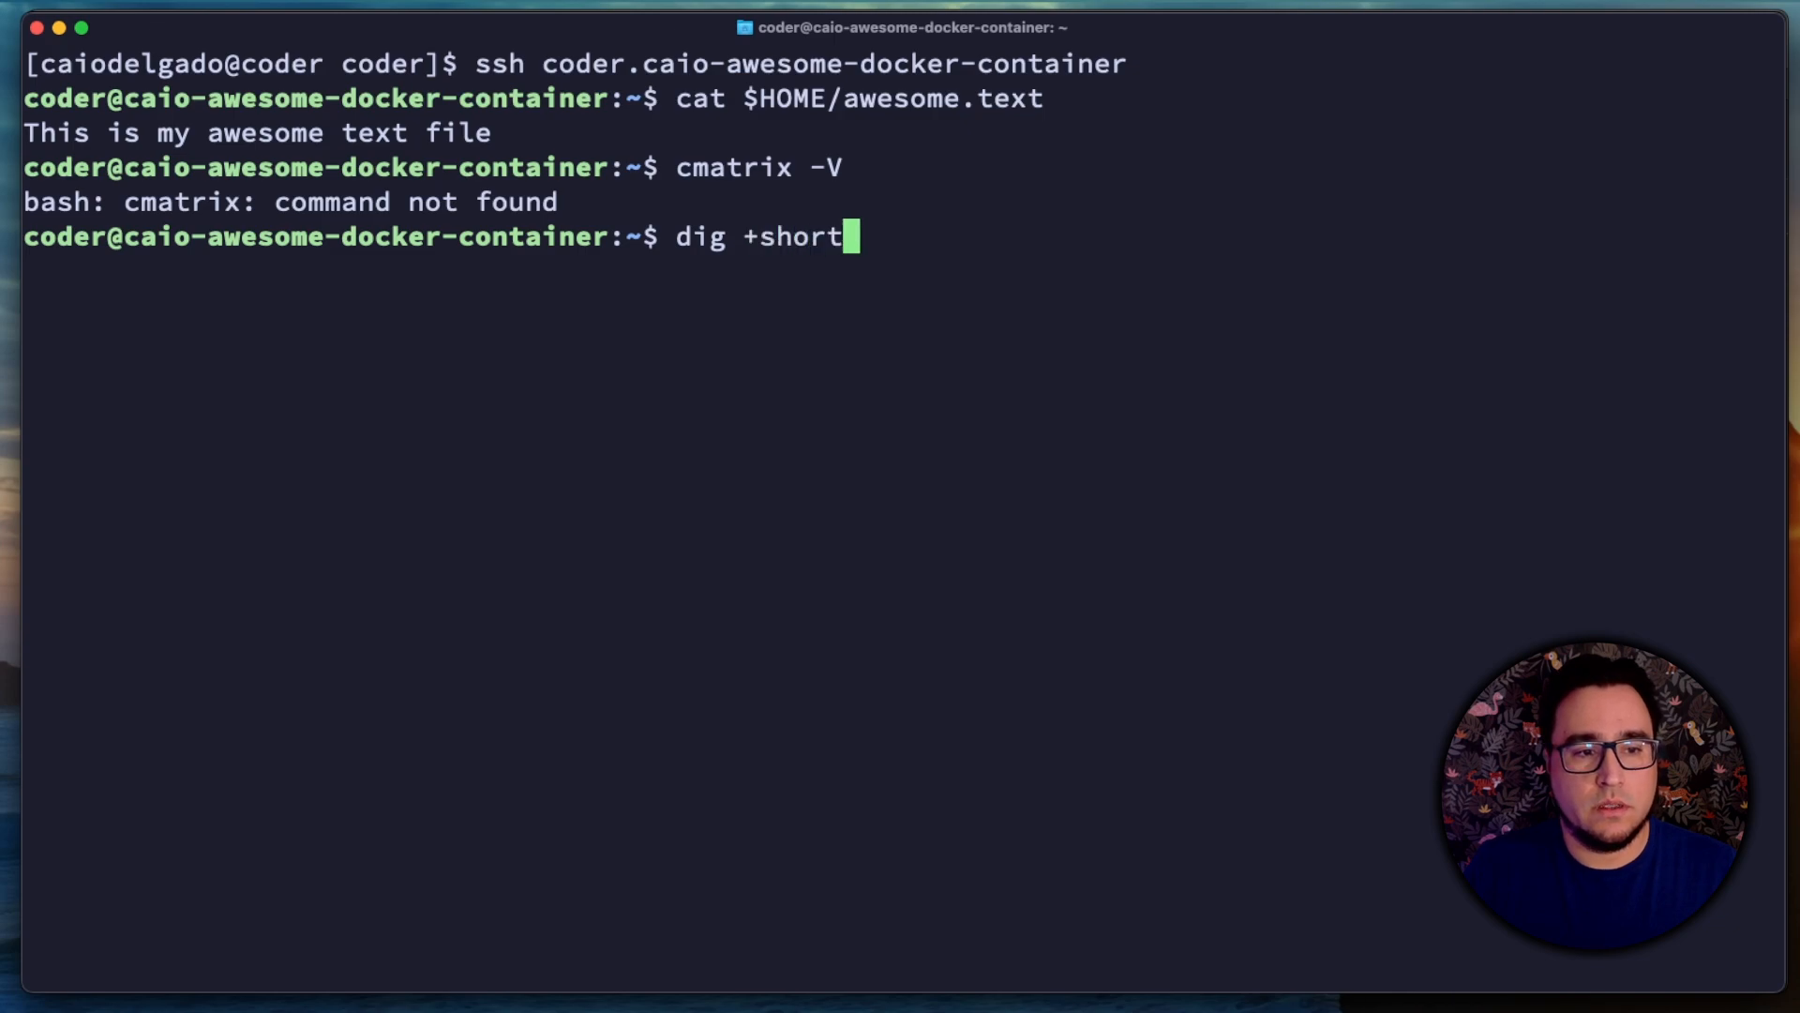
{"action": "type", "text": " coder.com"}
{"action": "key", "text": "Return"}
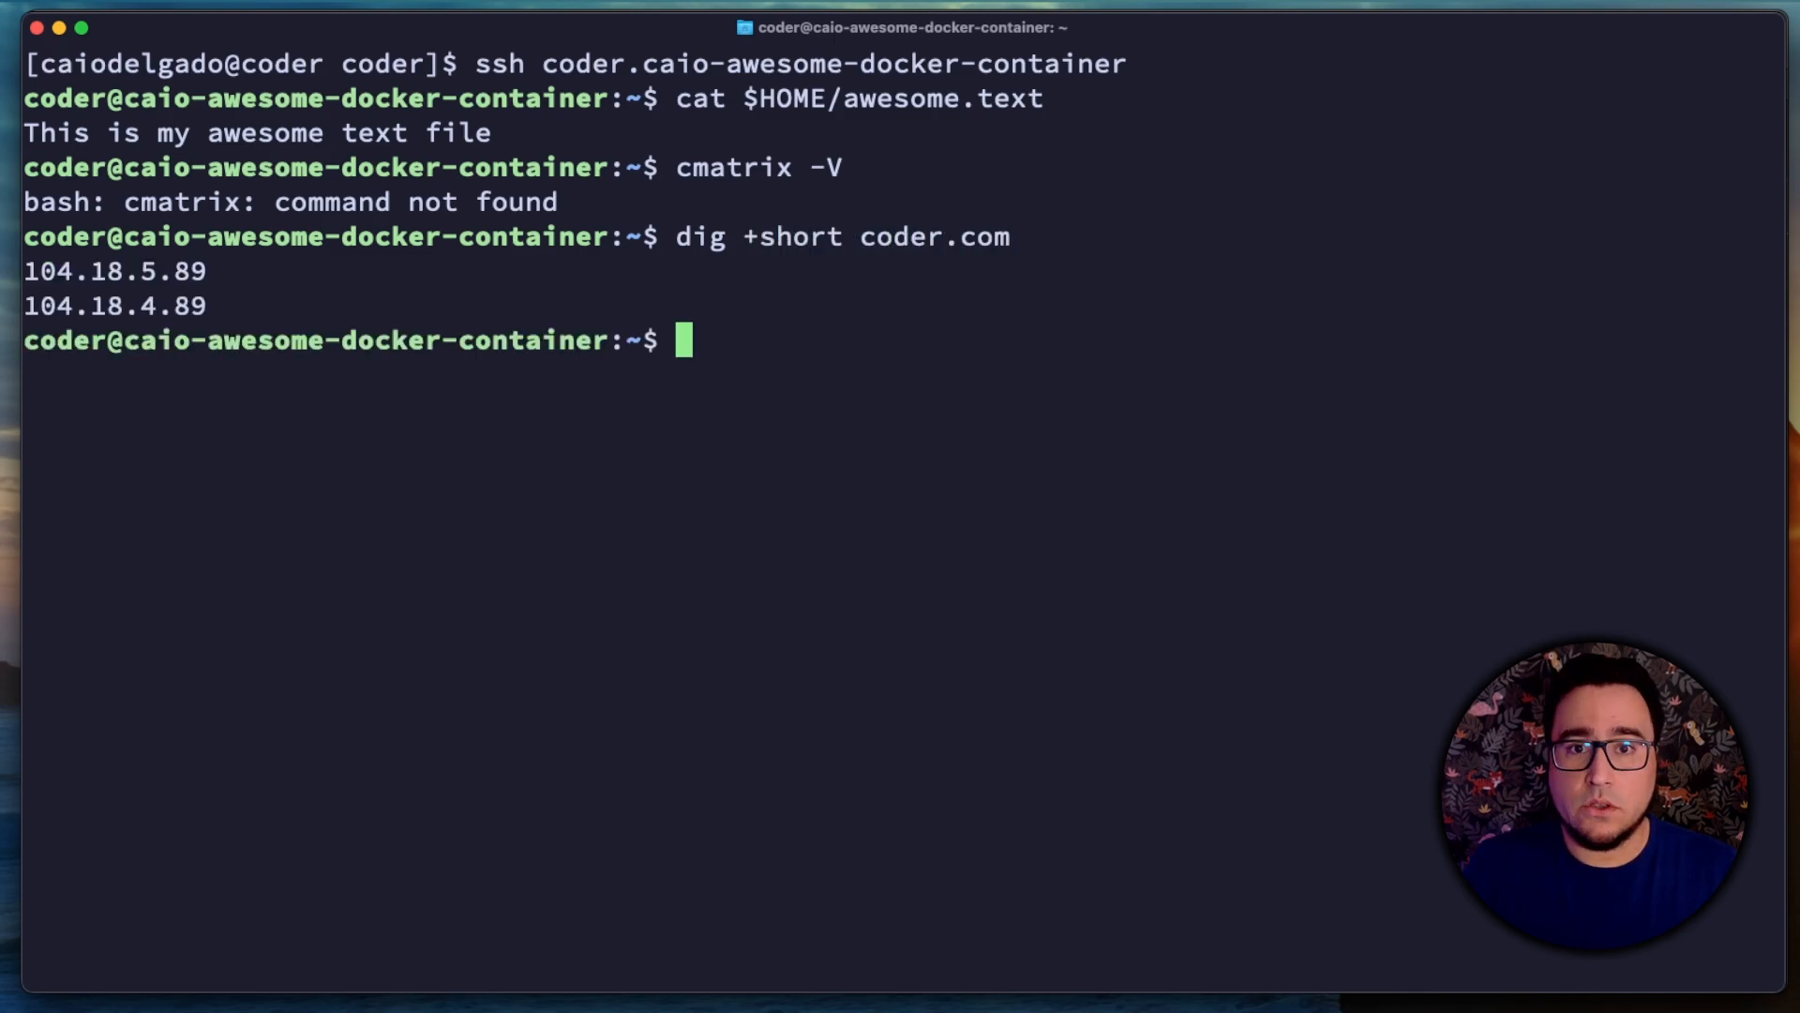
{"action": "type", "text": "nvim -v"}
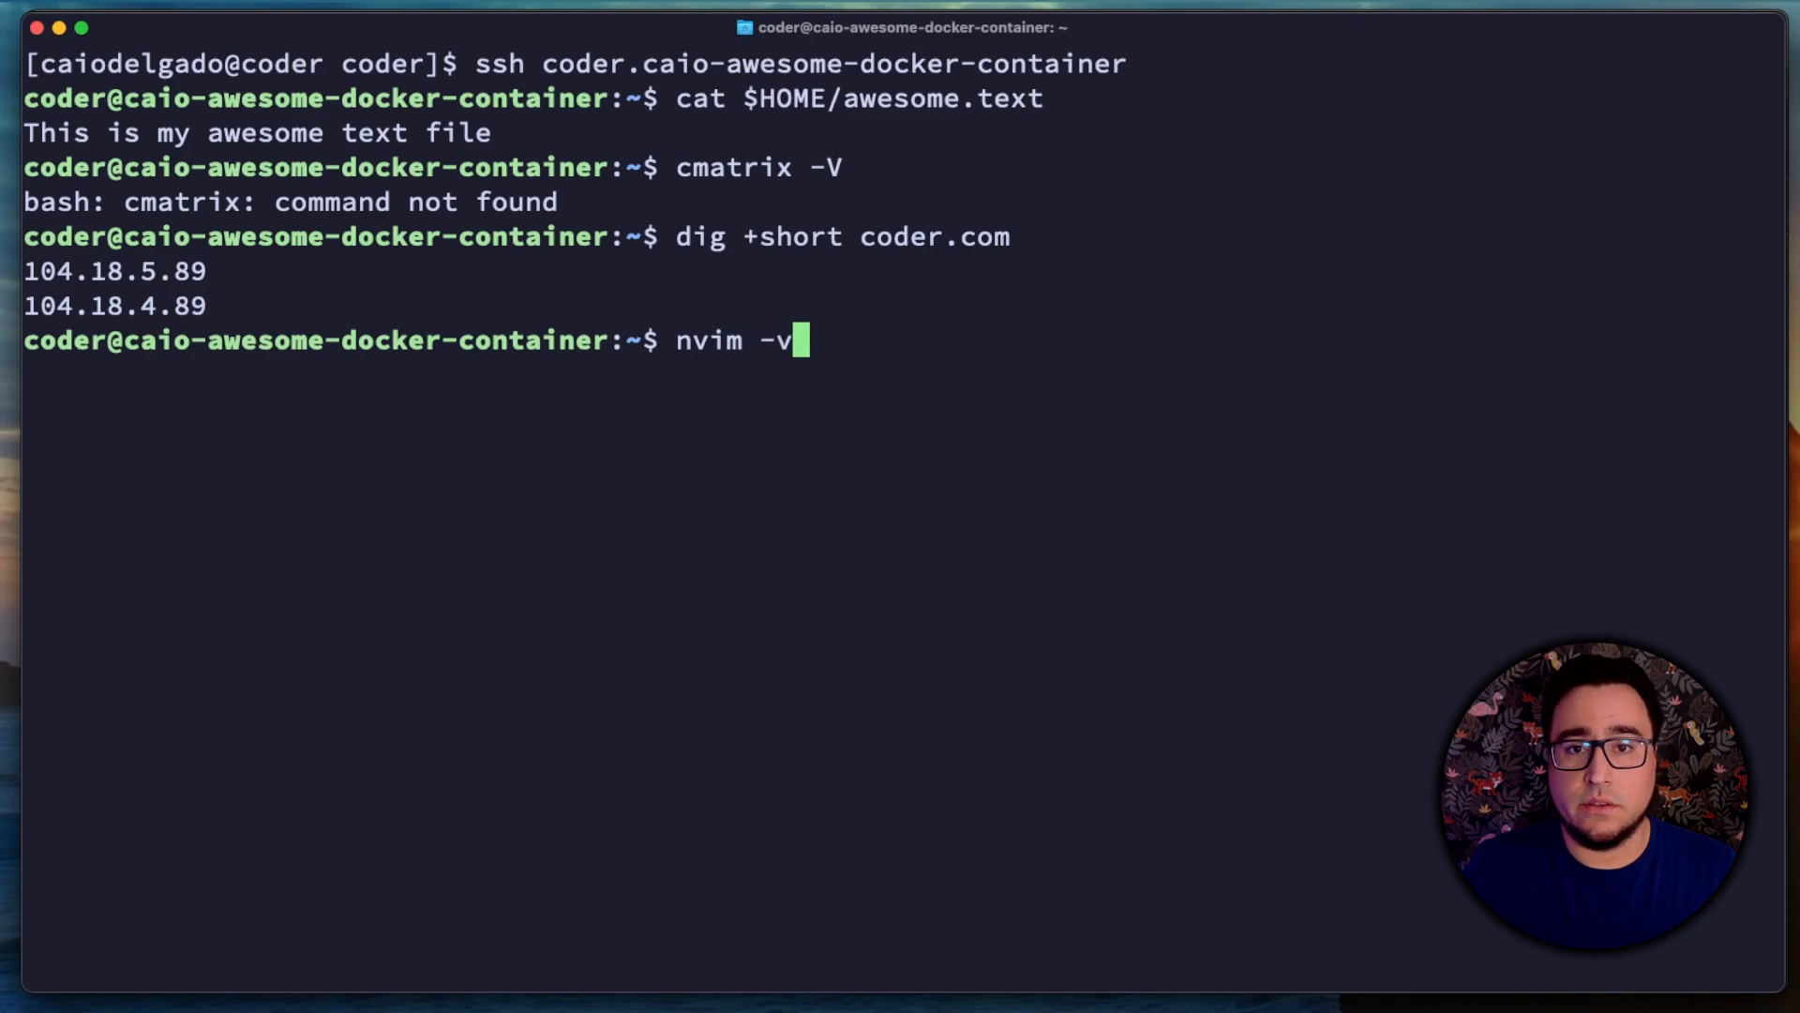
{"action": "key", "text": "Return"}
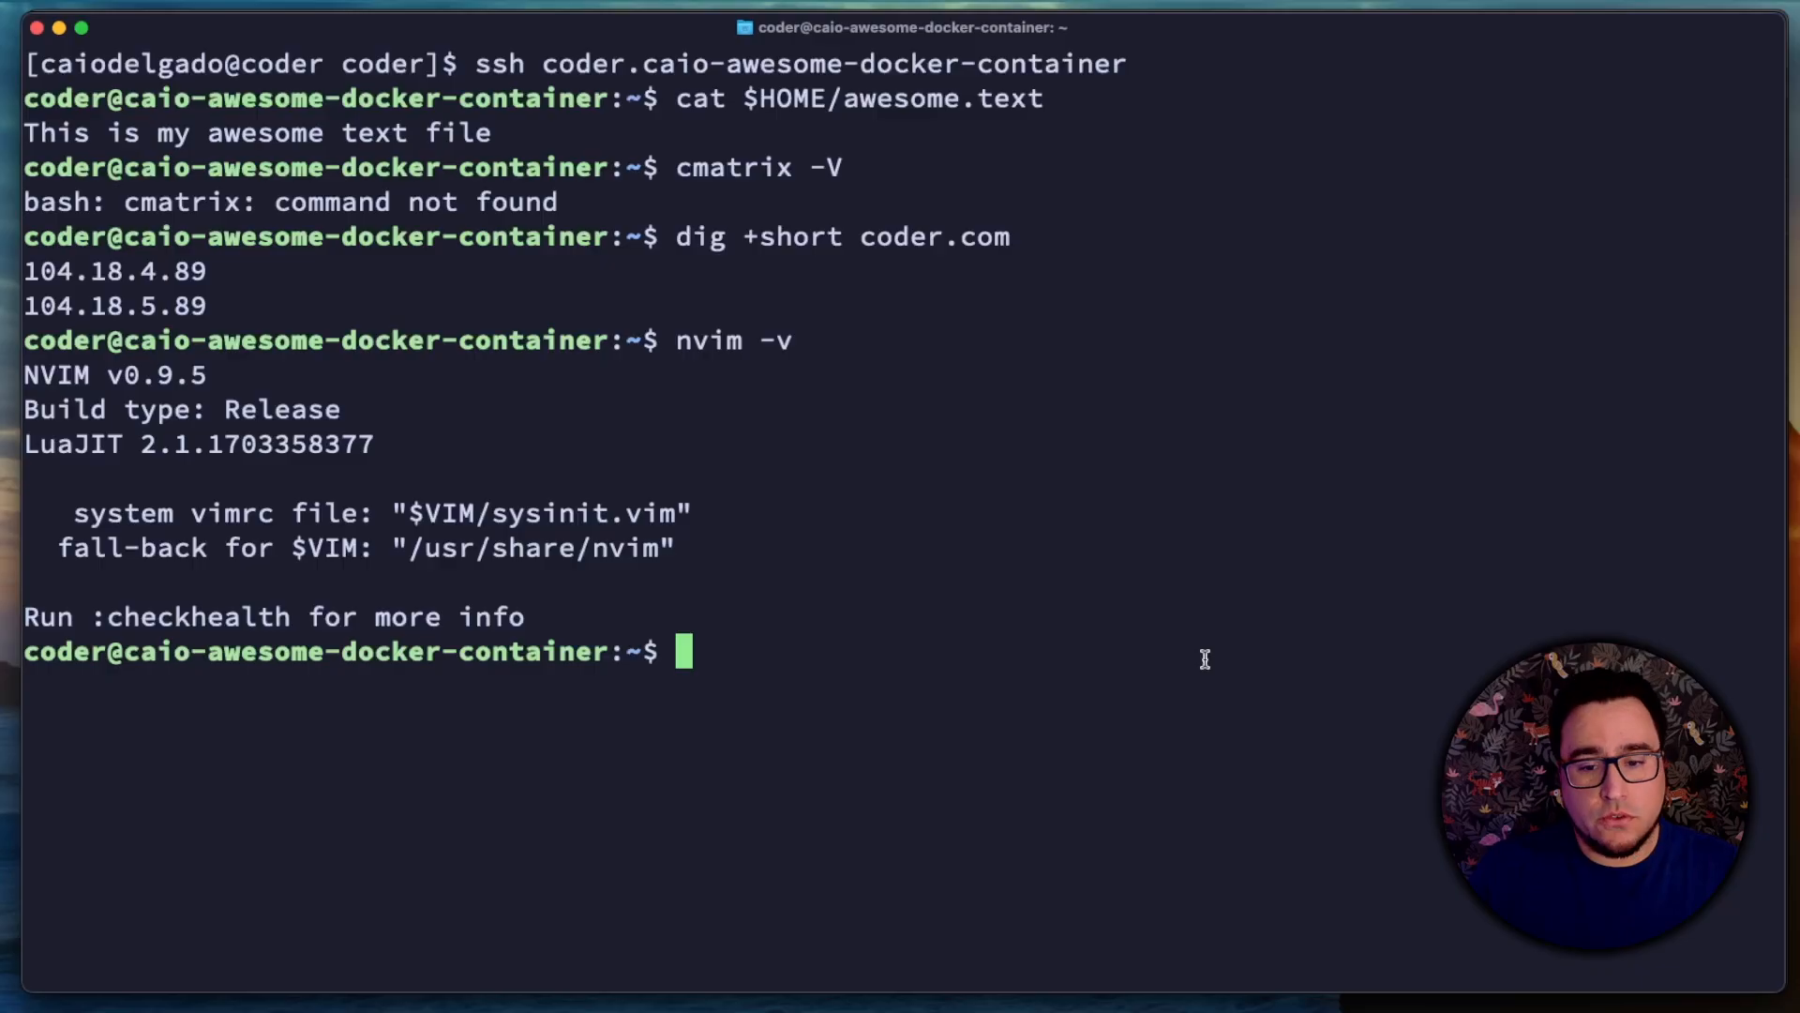
Step: Exit the workspace's SSH session and clear the local terminal
{"action": "type", "text": "exit"}
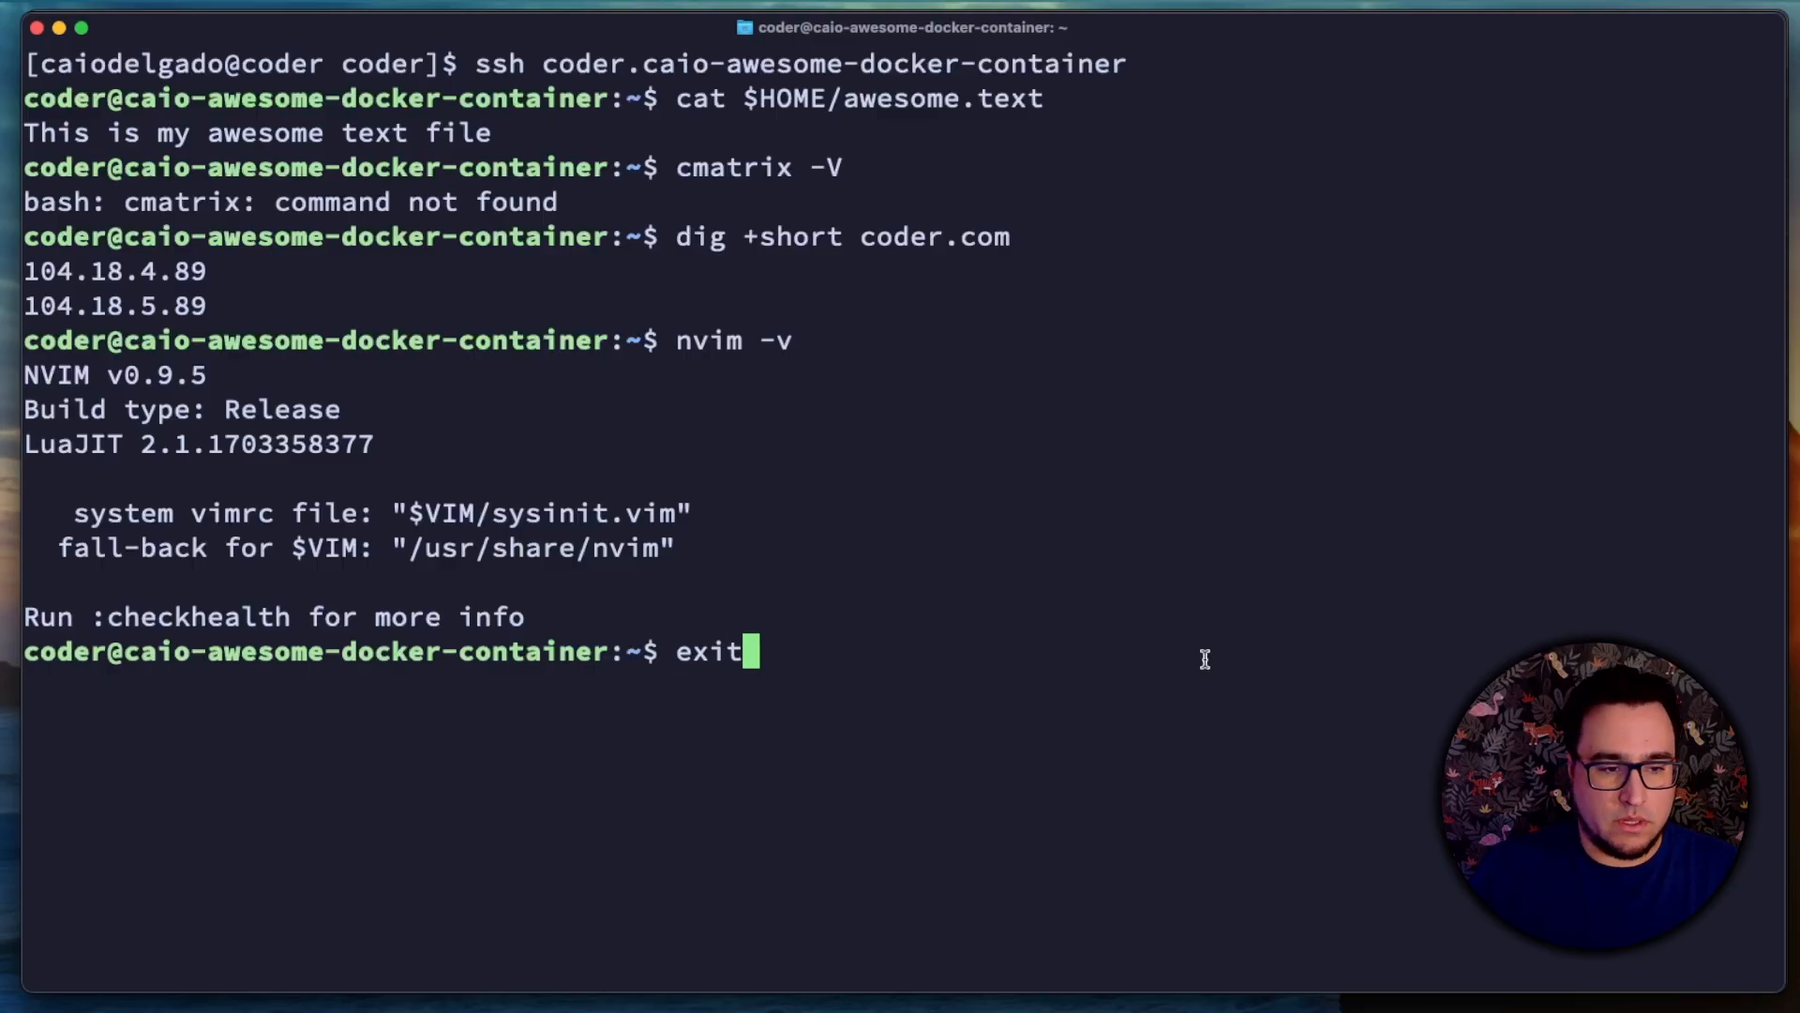
{"action": "key", "text": "Return"}
{"action": "key", "text": "ctrl+l"}
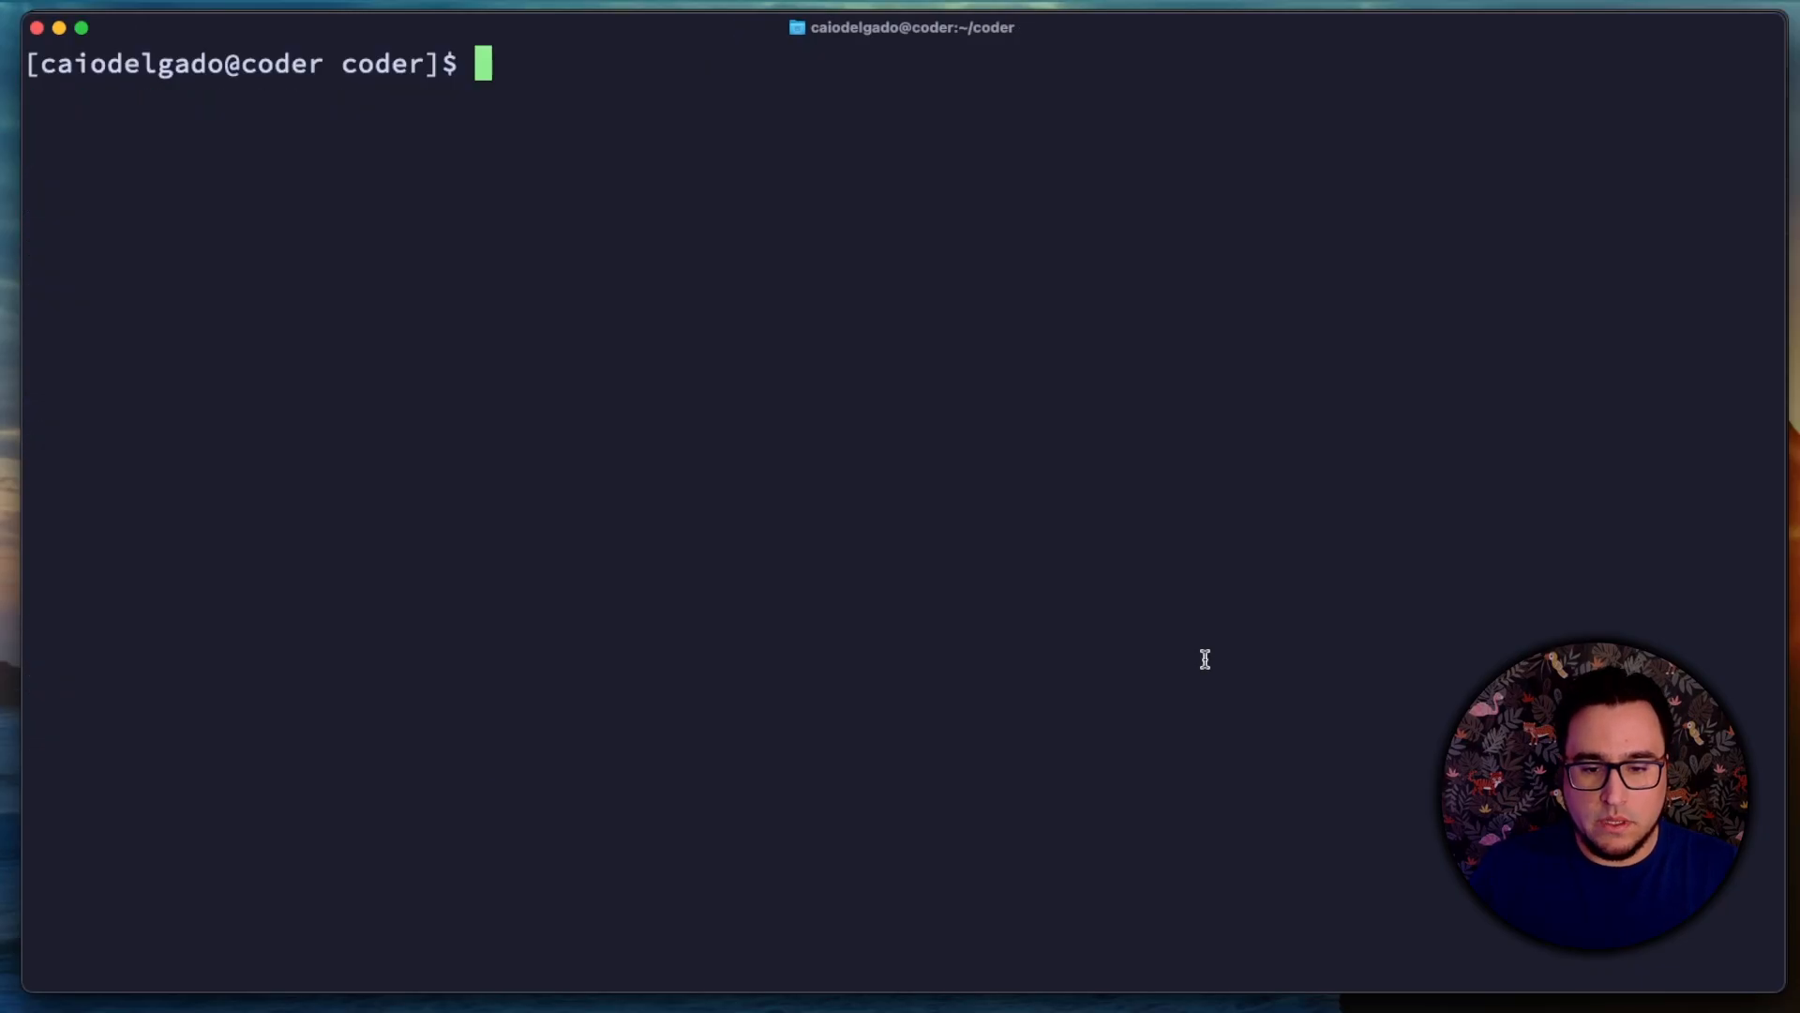
Step: Clone the coder-templates Git repository over HTTPS from the author's GitHub account
{"action": "type", "text": "gi"}
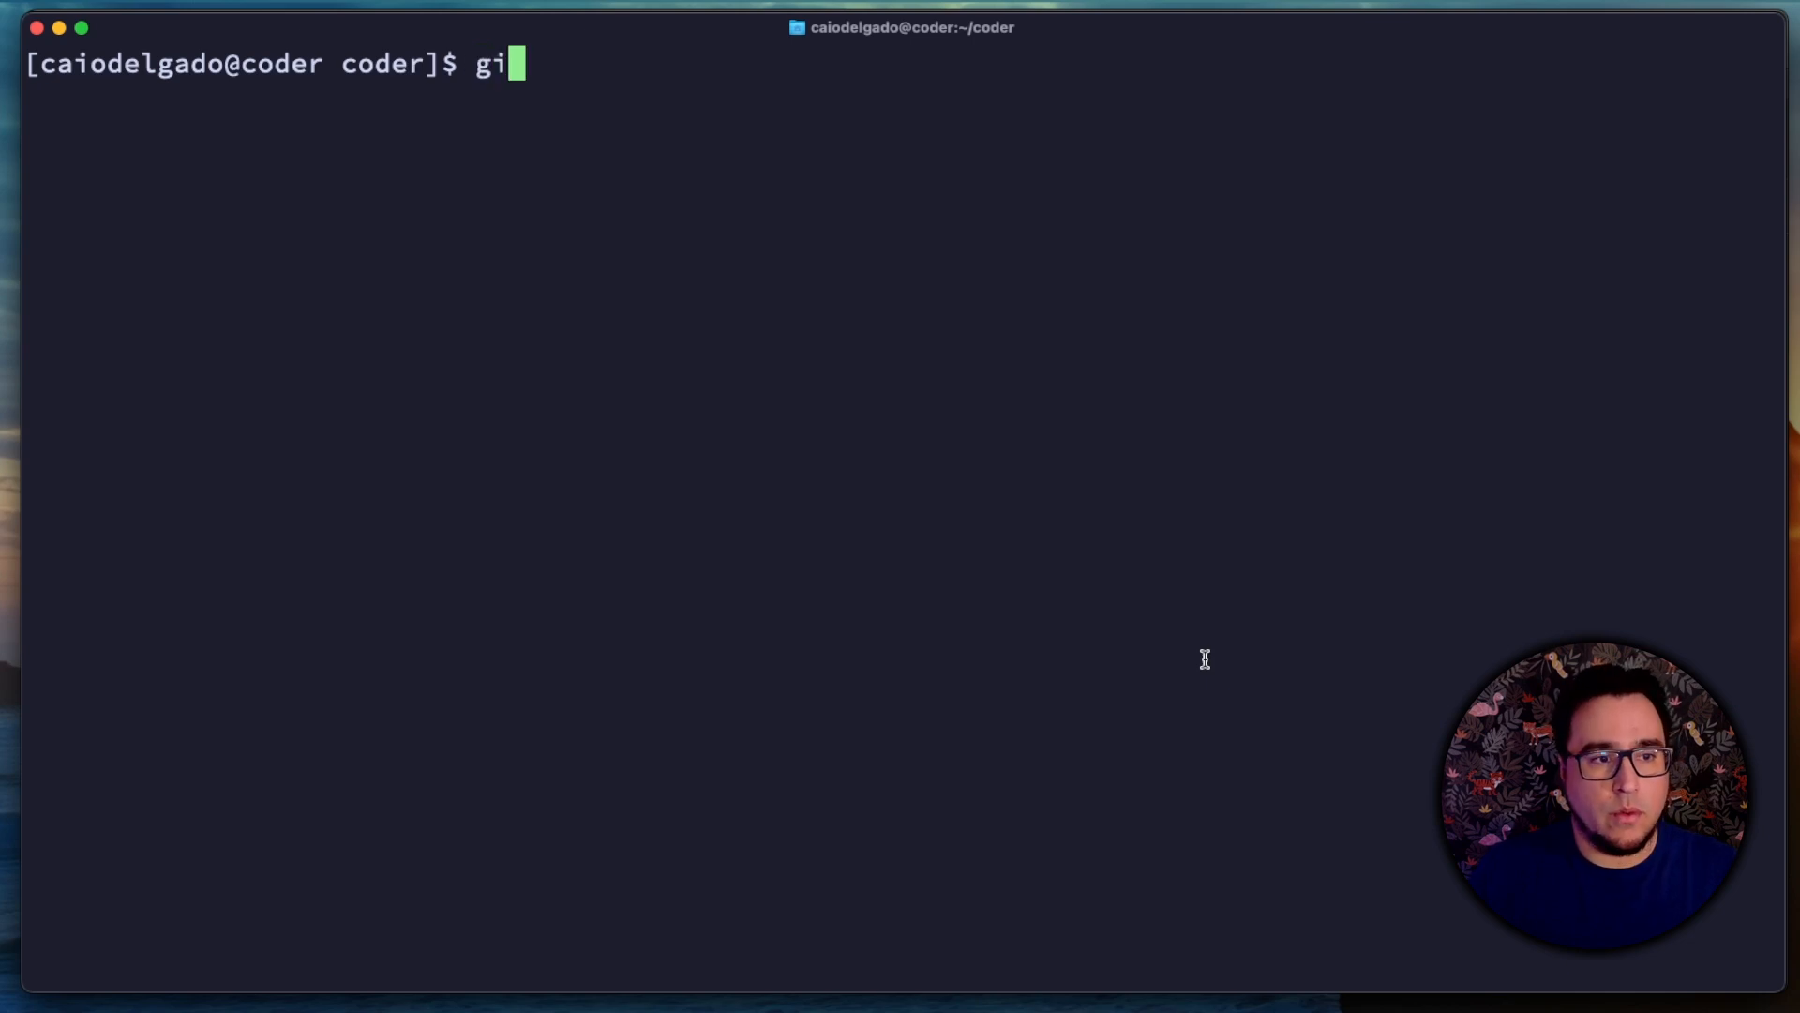
{"action": "type", "text": "t clone htt"}
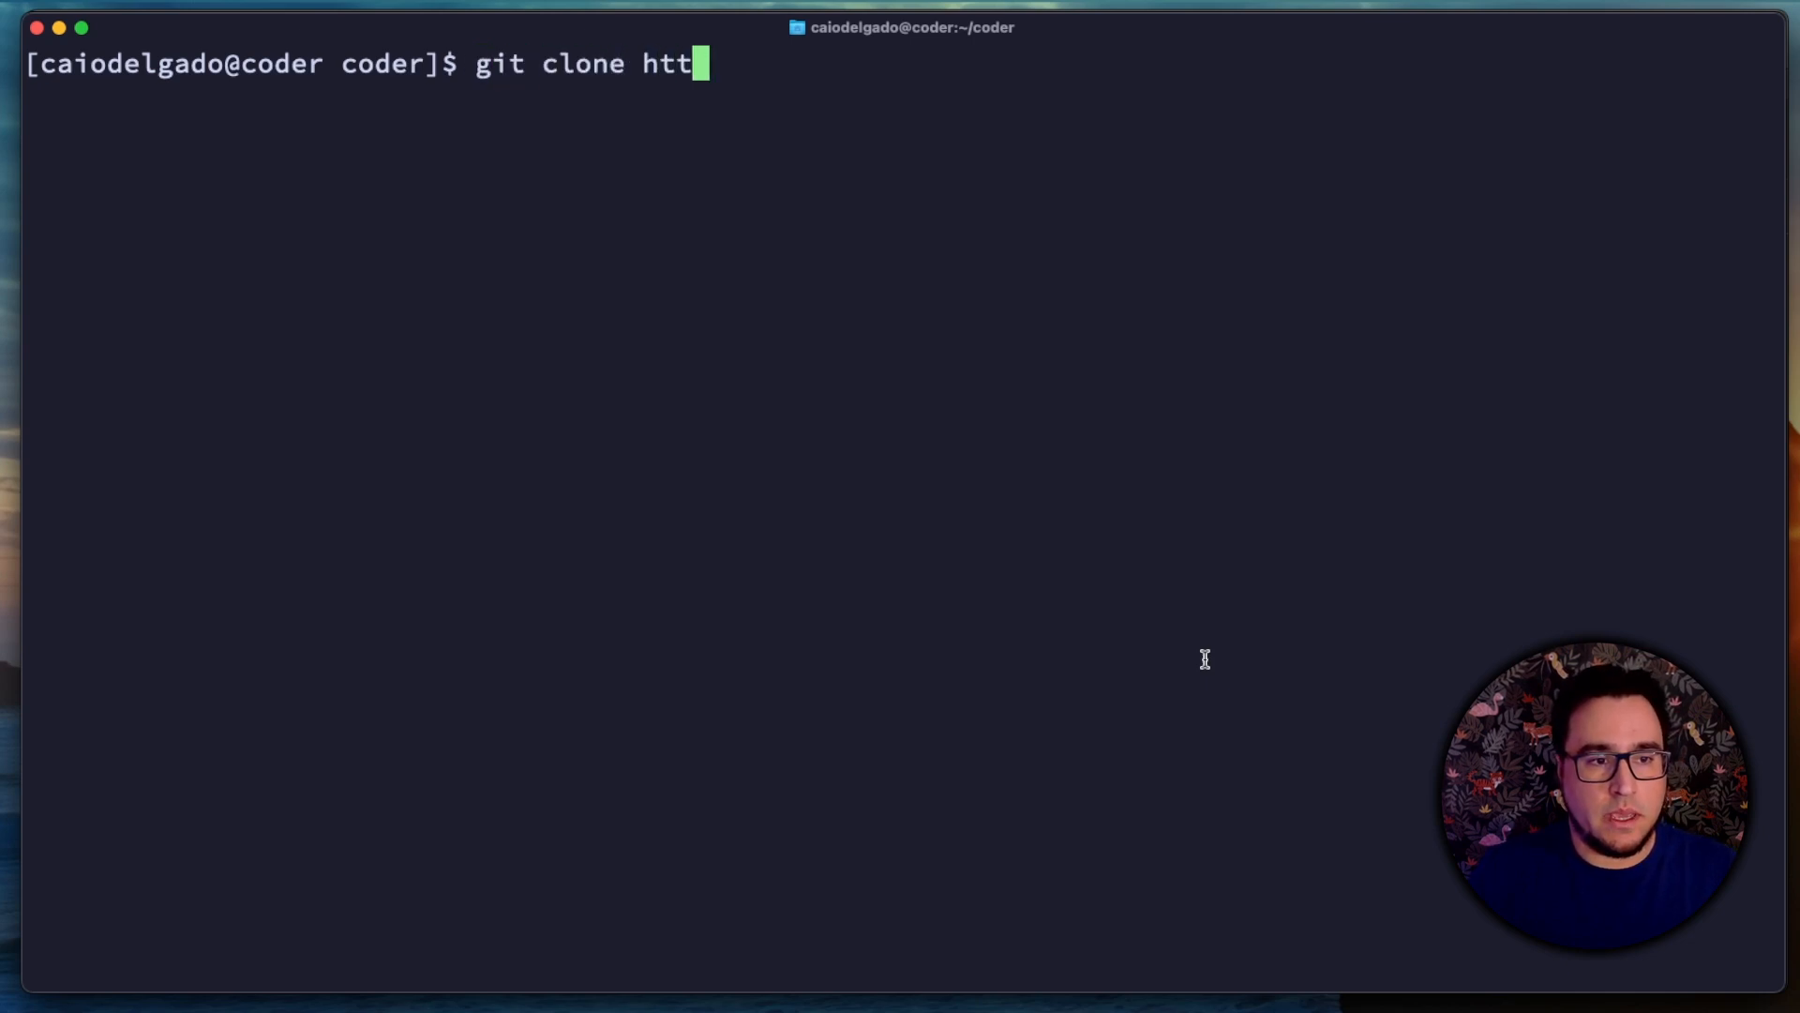
{"action": "type", "text": "ps://git"}
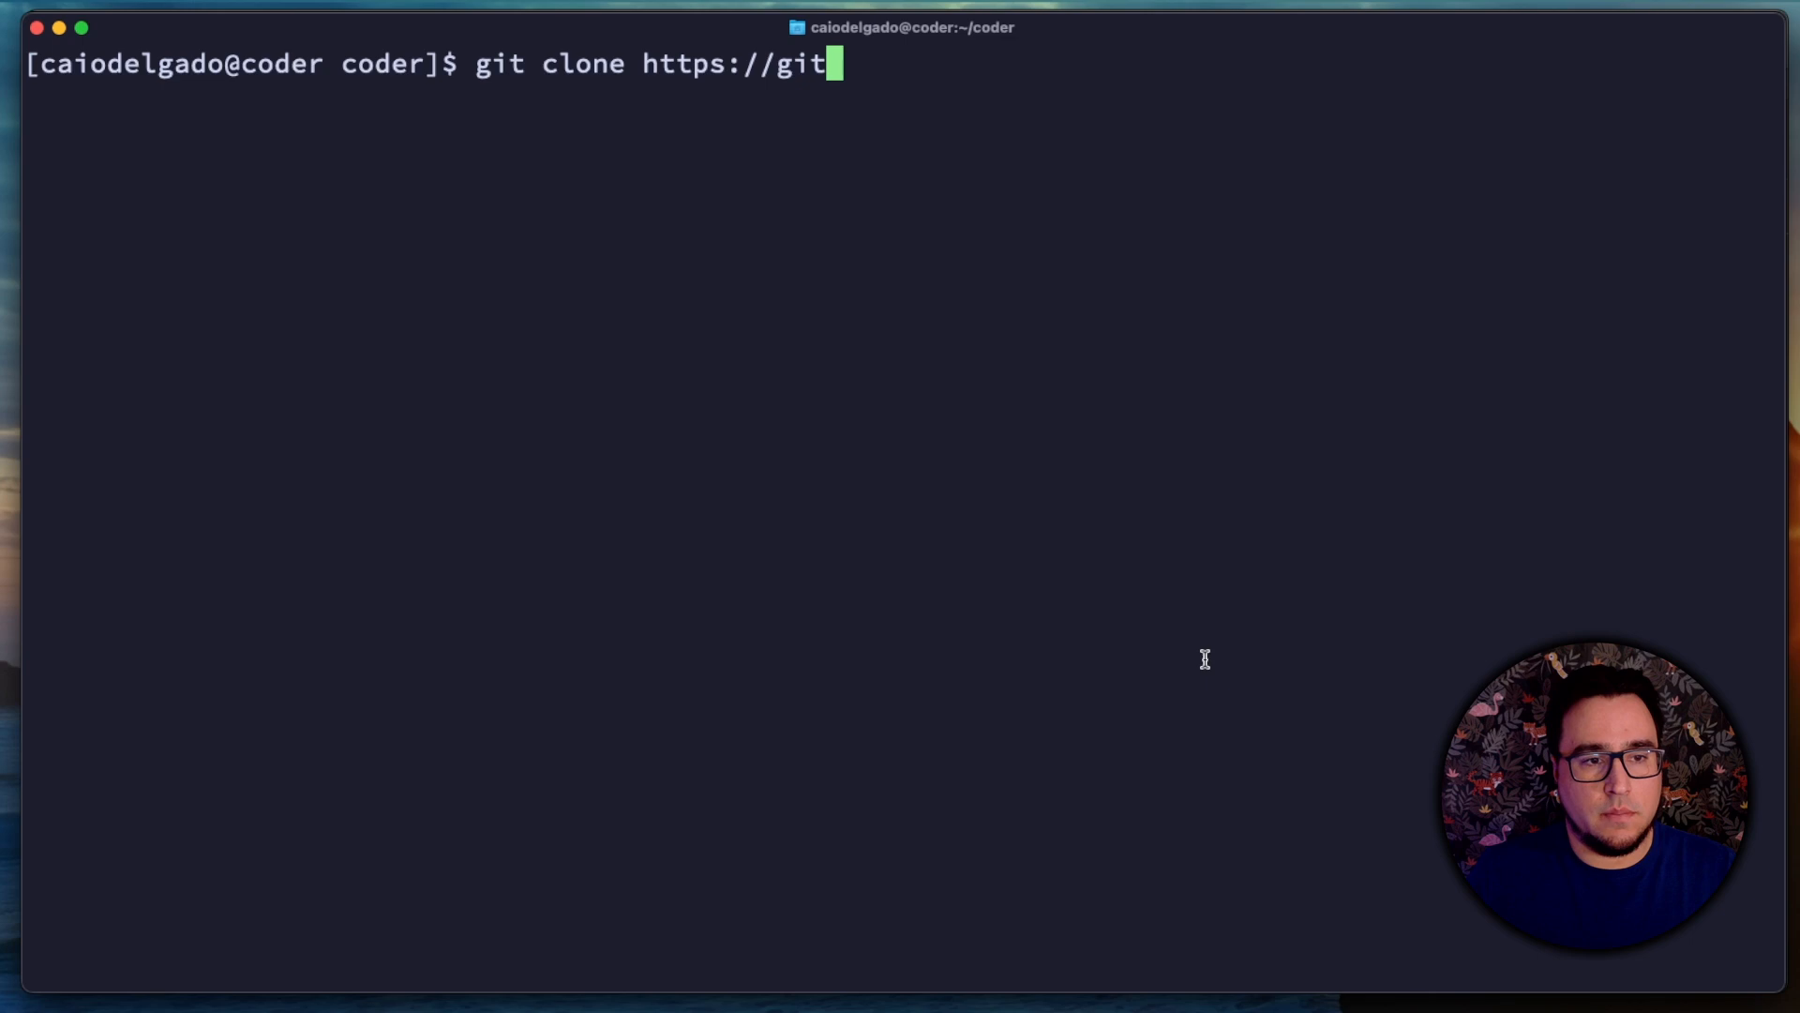
{"action": "type", "text": "hub.com/ca"}
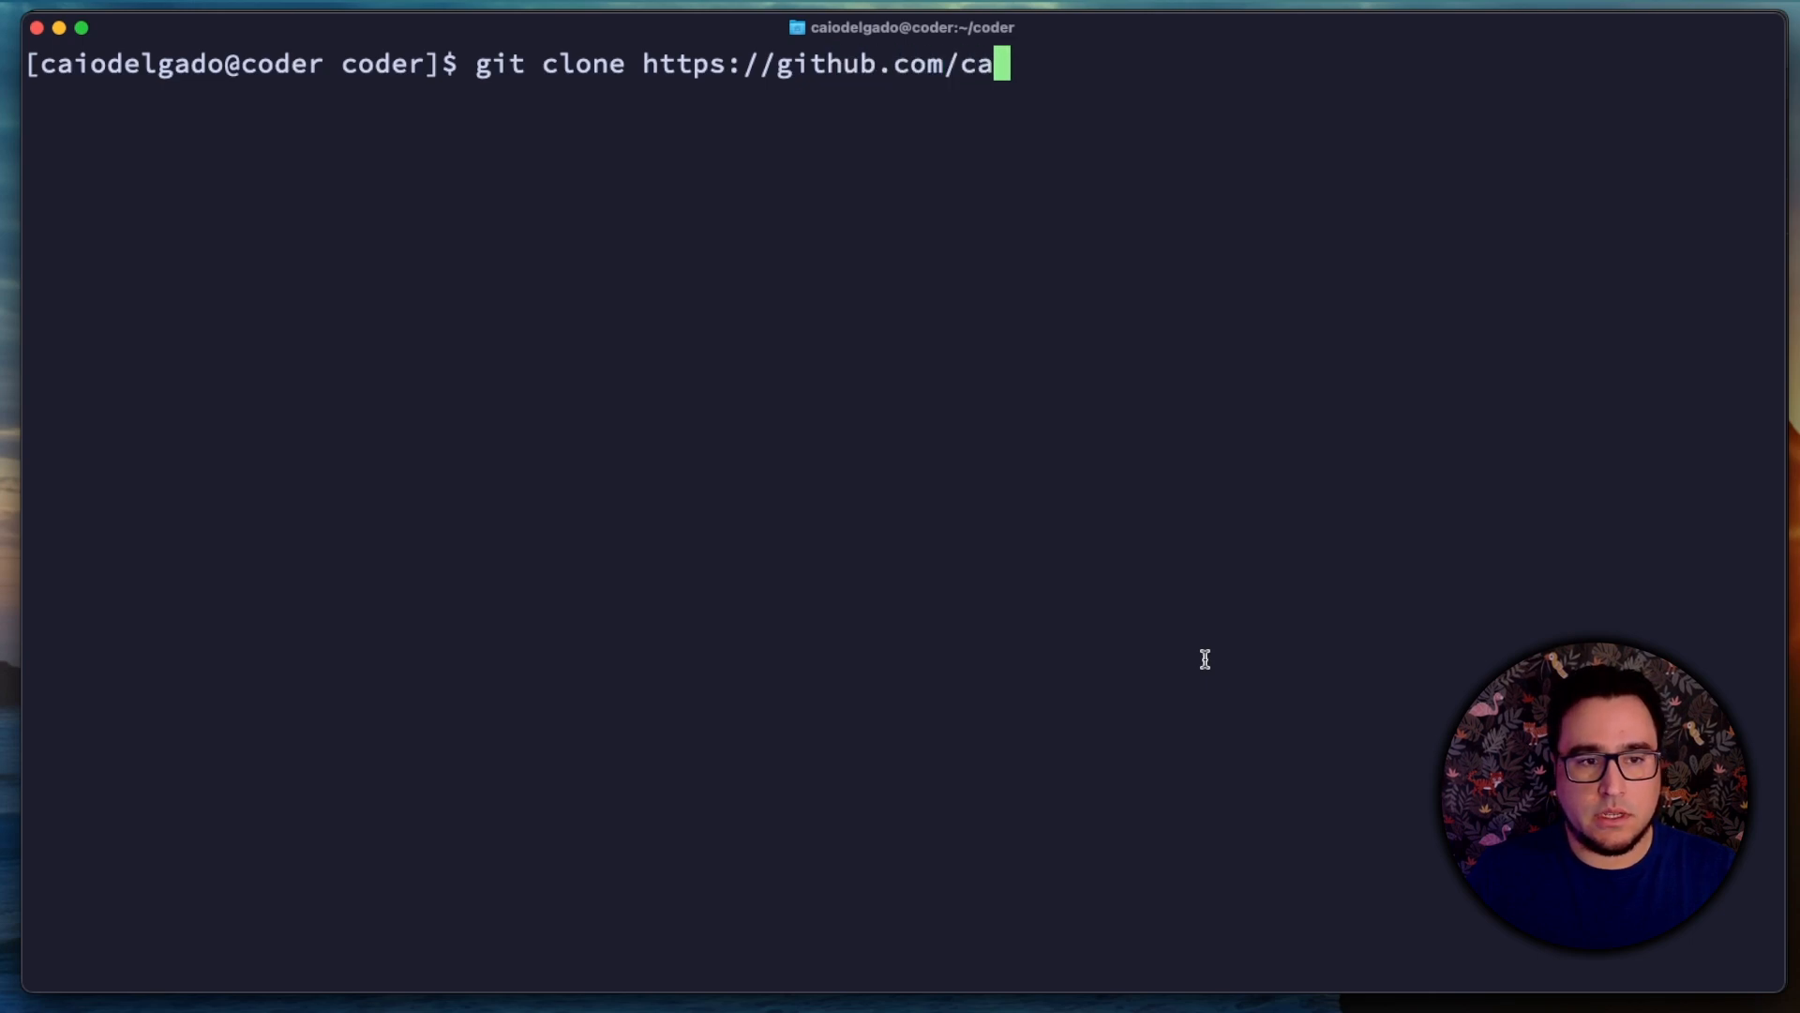
{"action": "type", "text": "iodelgadonew/"}
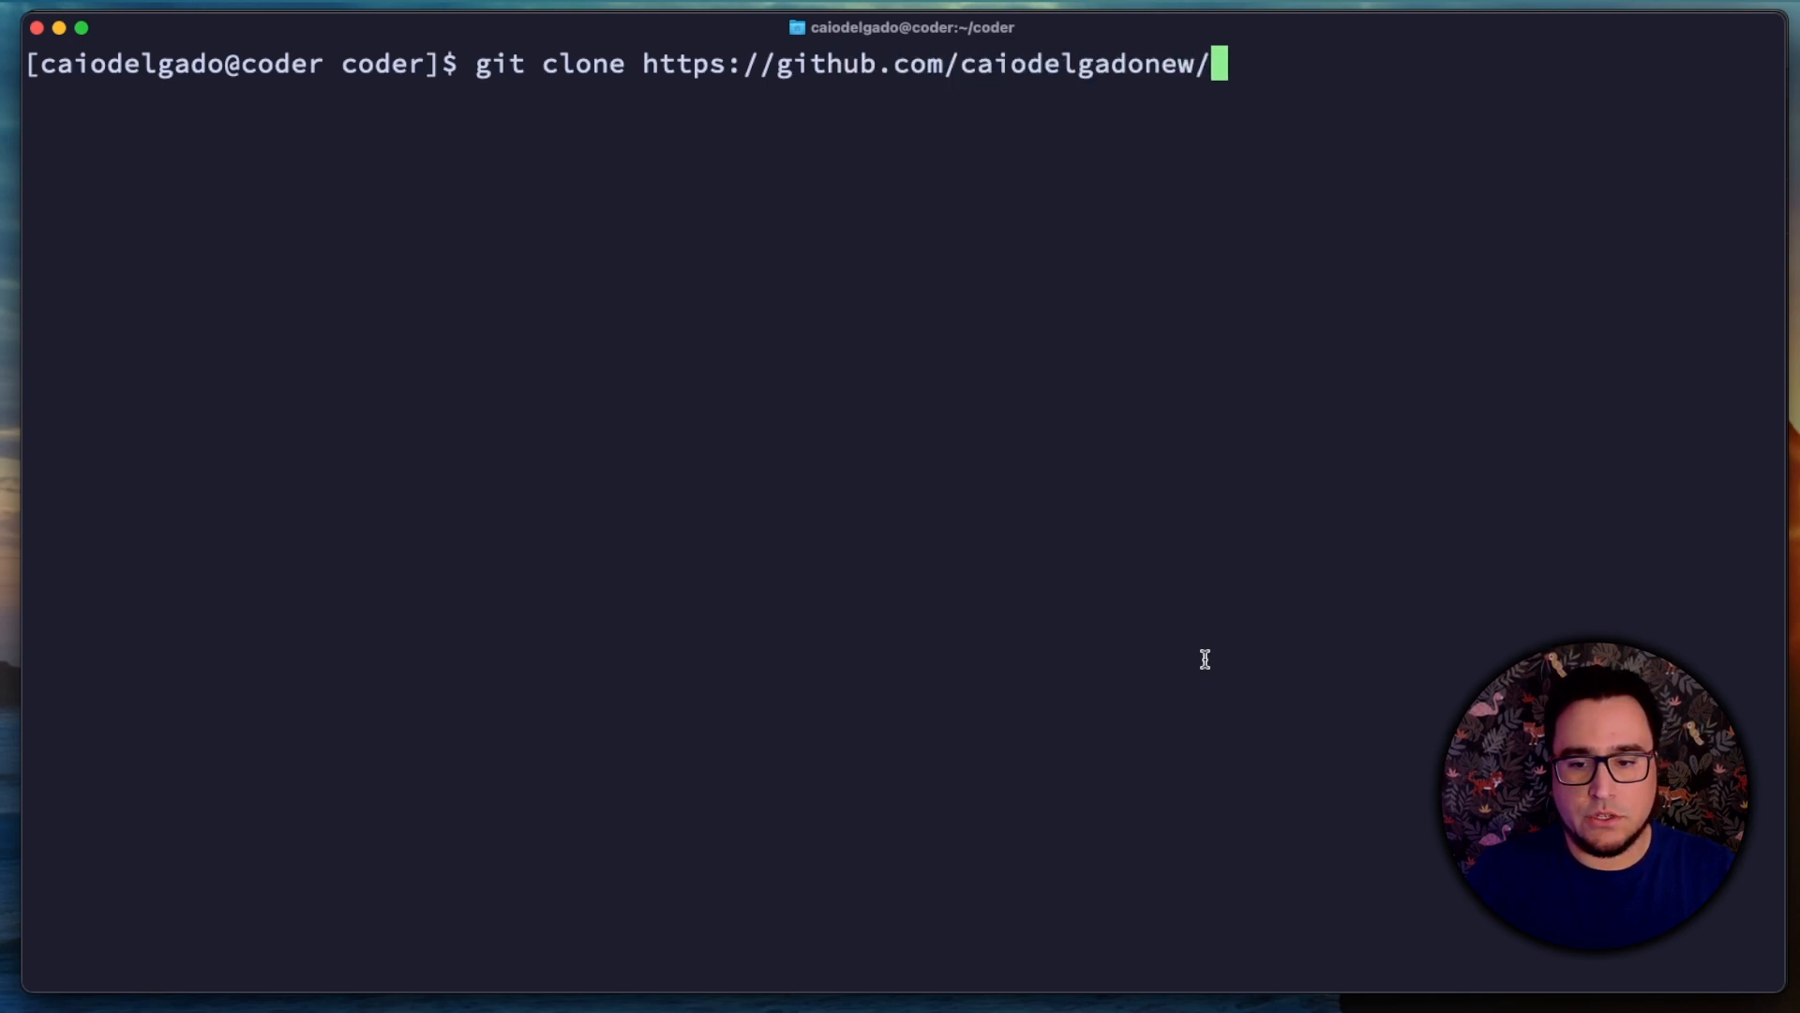
{"action": "type", "text": "coder-tem"}
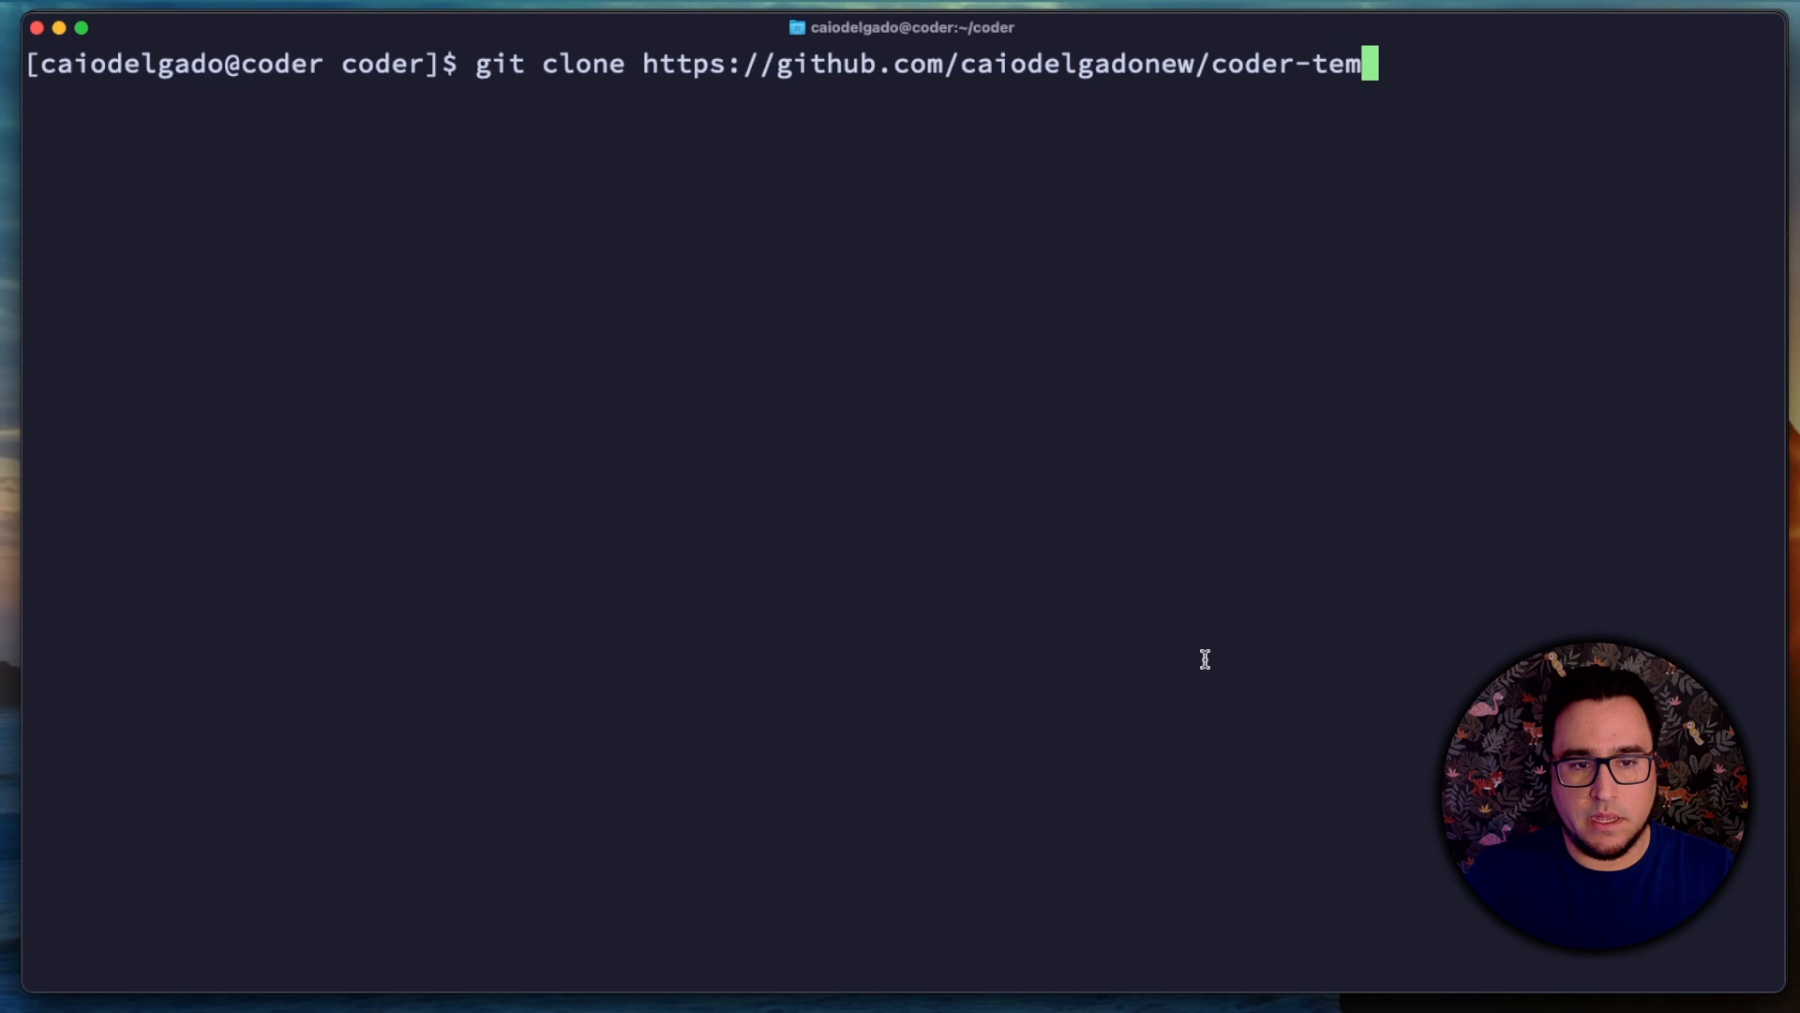
{"action": "type", "text": "plates"}
{"action": "key", "text": "Return"}
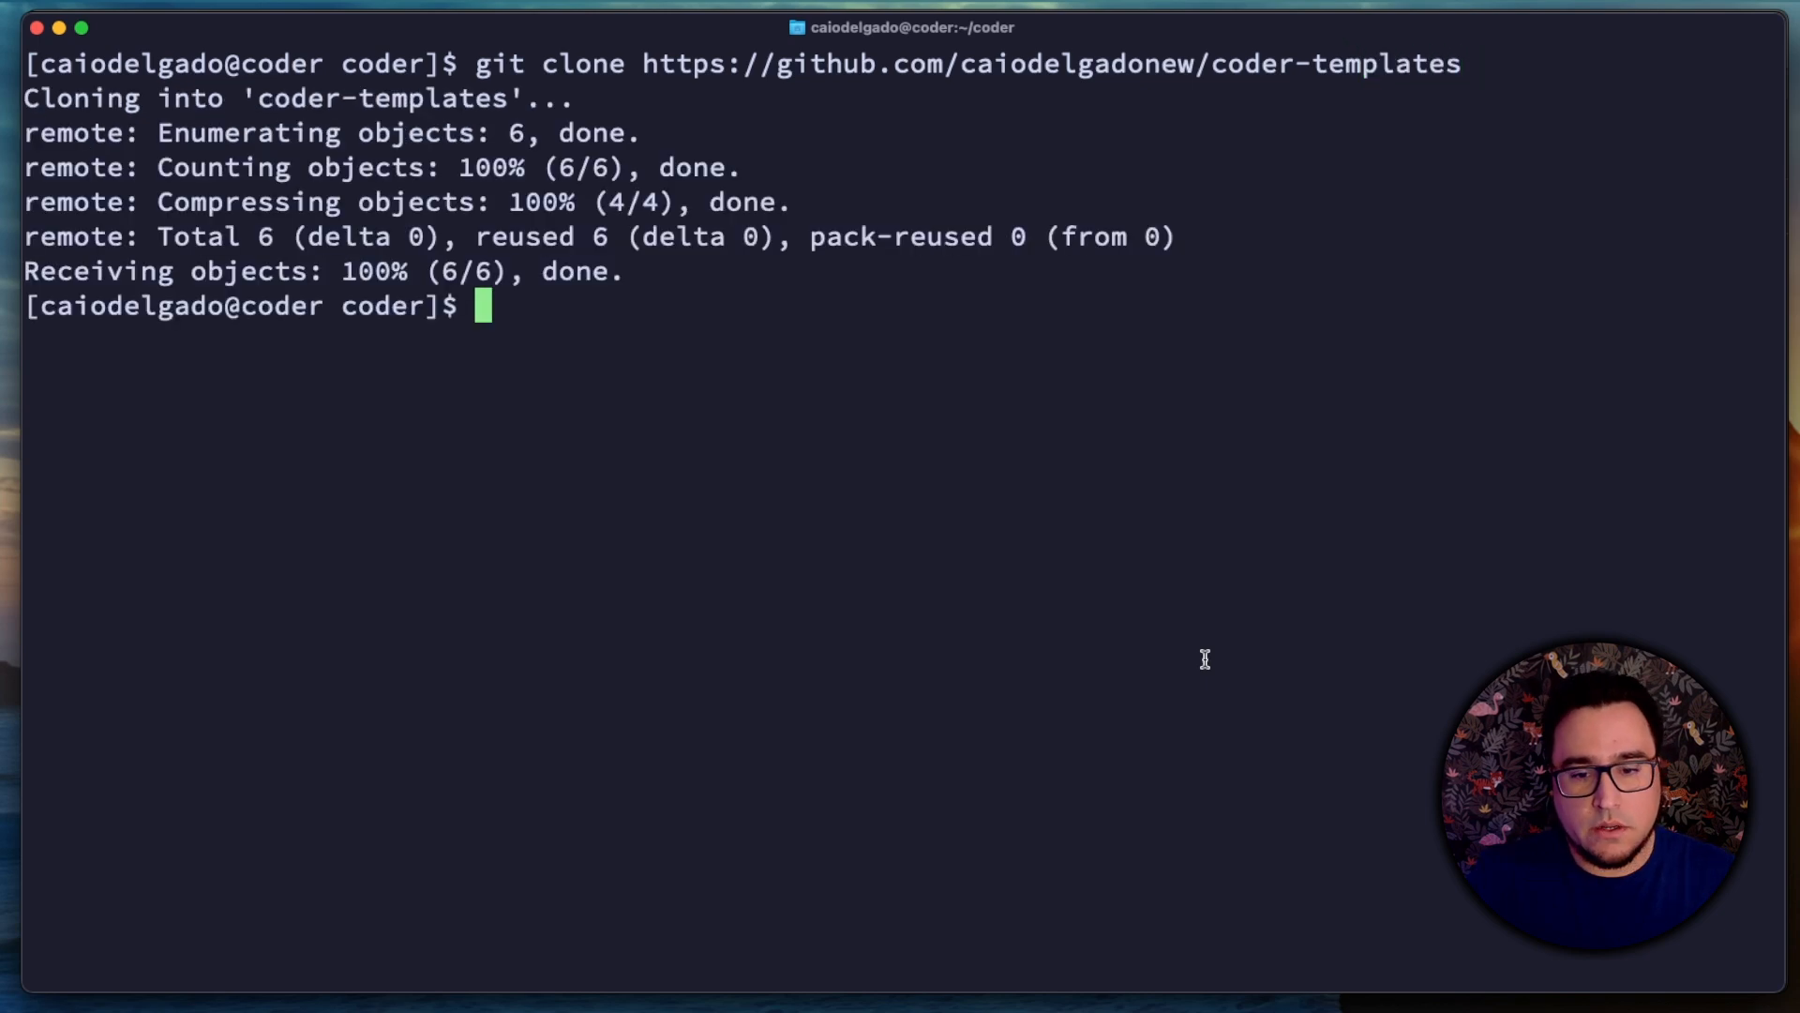
Step: Change into the cloned coder-templates directory
{"action": "type", "text": "cd "}
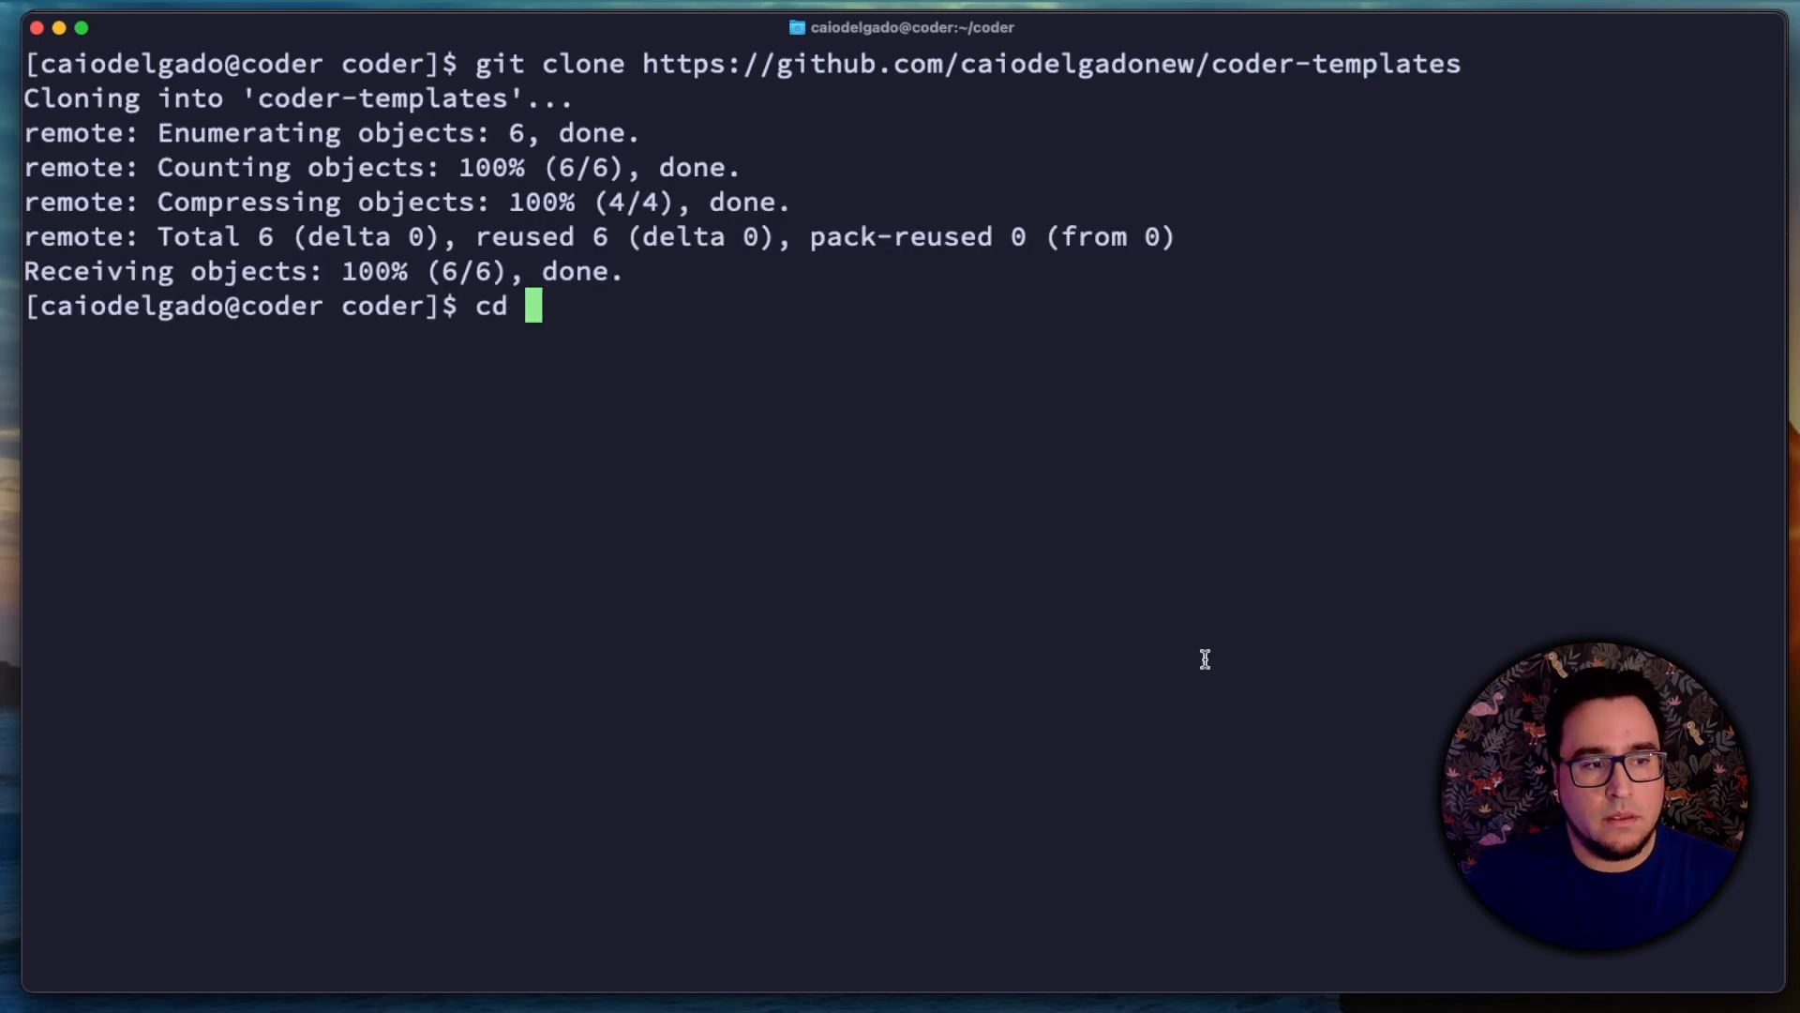
{"action": "type", "text": "co"}
{"action": "key", "text": "Tab"}
{"action": "key", "text": "Return"}
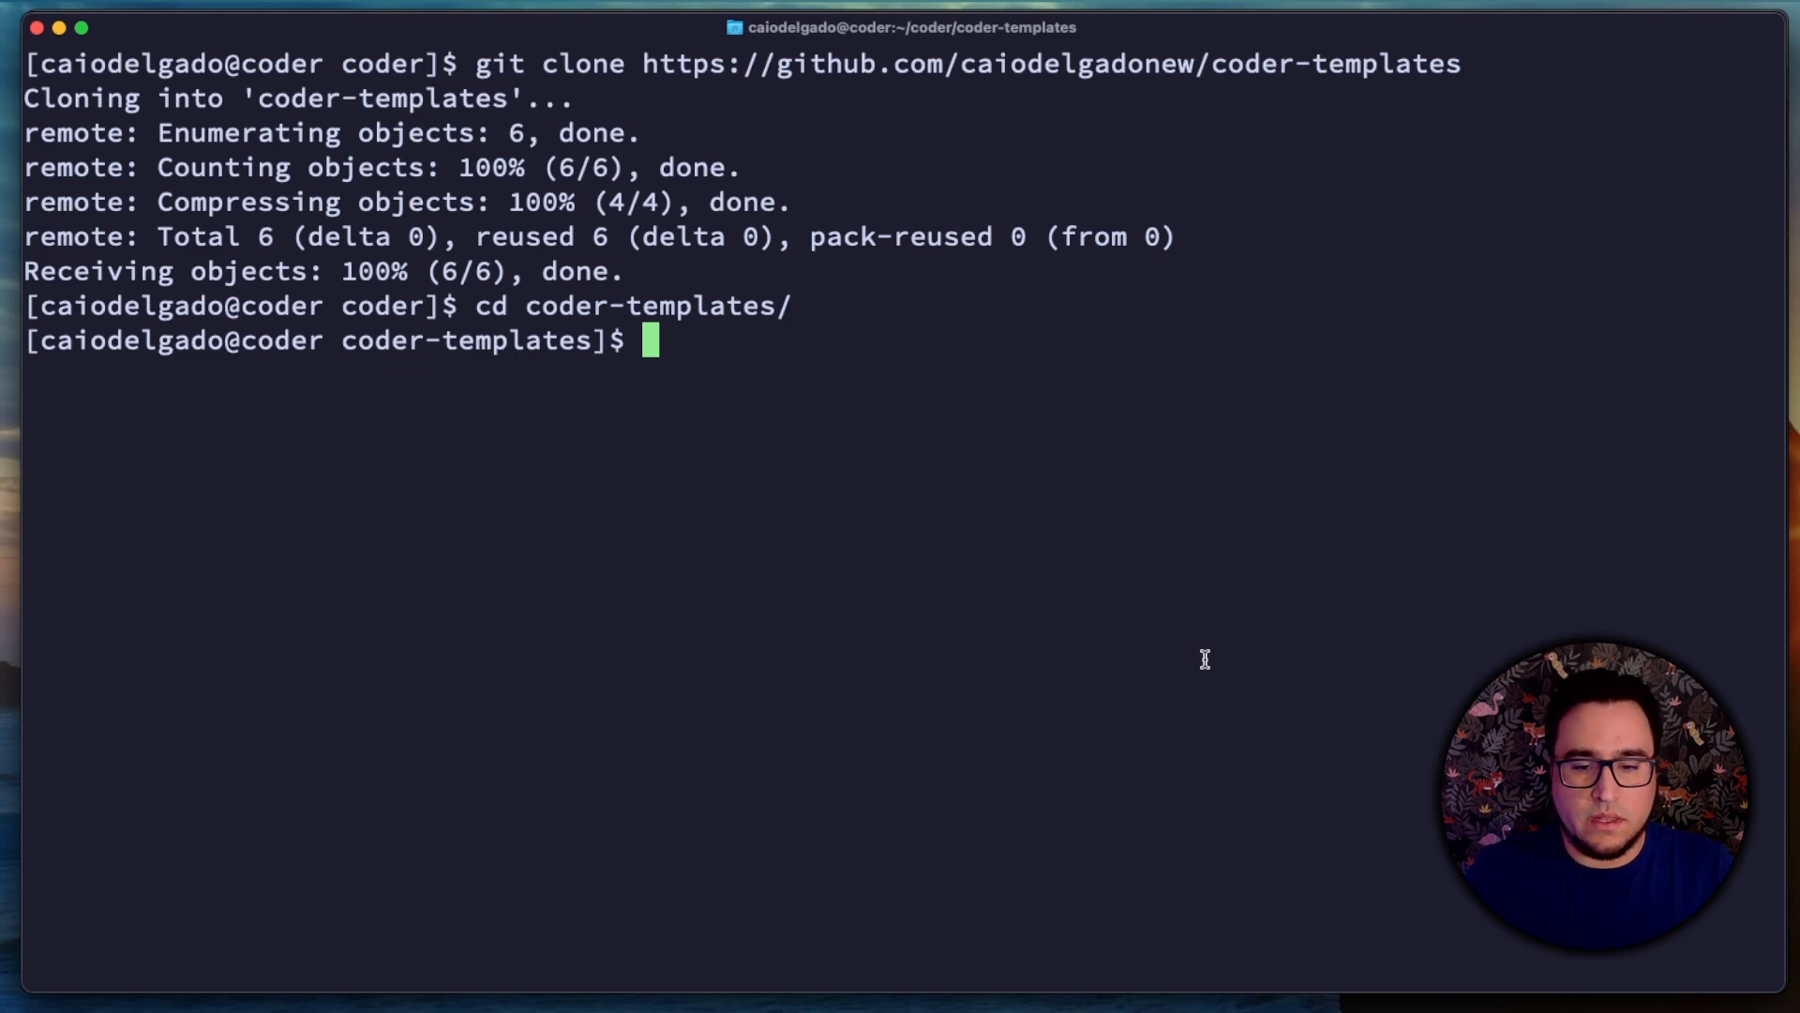
Step: Push the dev-environment directory to Coder with coder template push -d dev-environment -y --ignore-lockfile
{"action": "type", "text": "coder"}
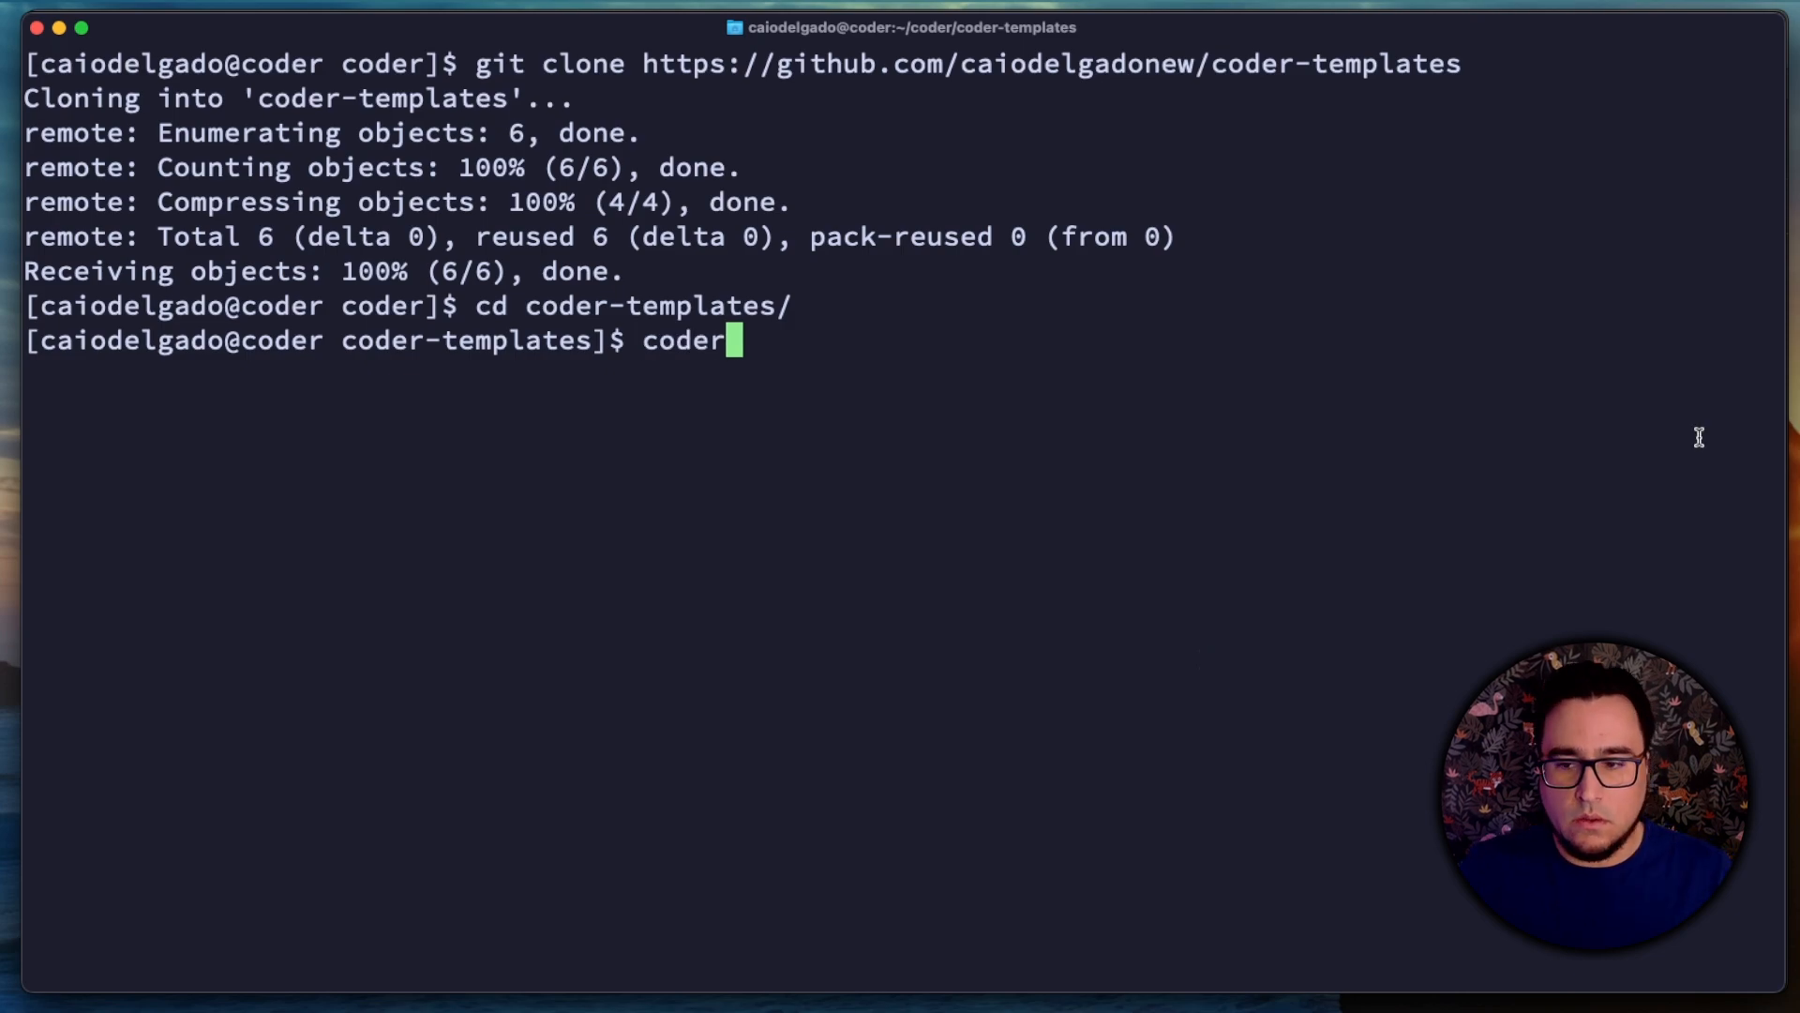
{"action": "type", "text": " template push -d dev"}
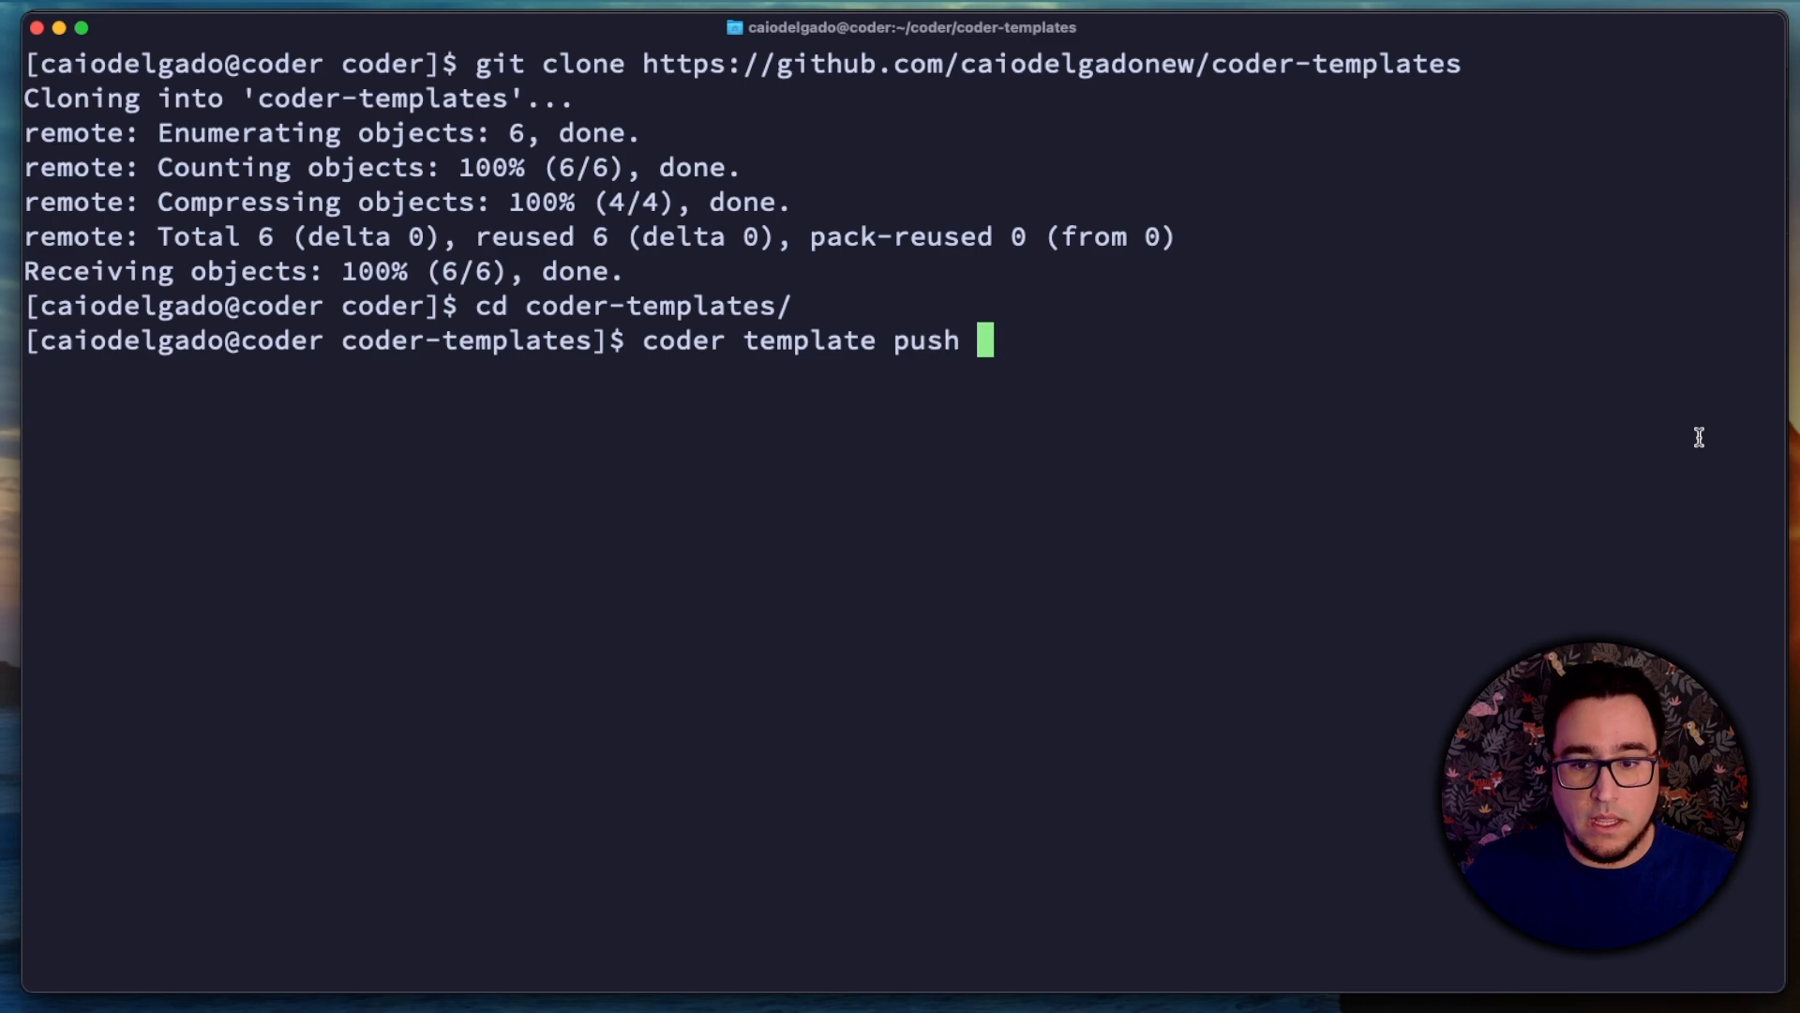
{"action": "key", "text": "Tab"}
{"action": "key", "text": "BackSpace"}
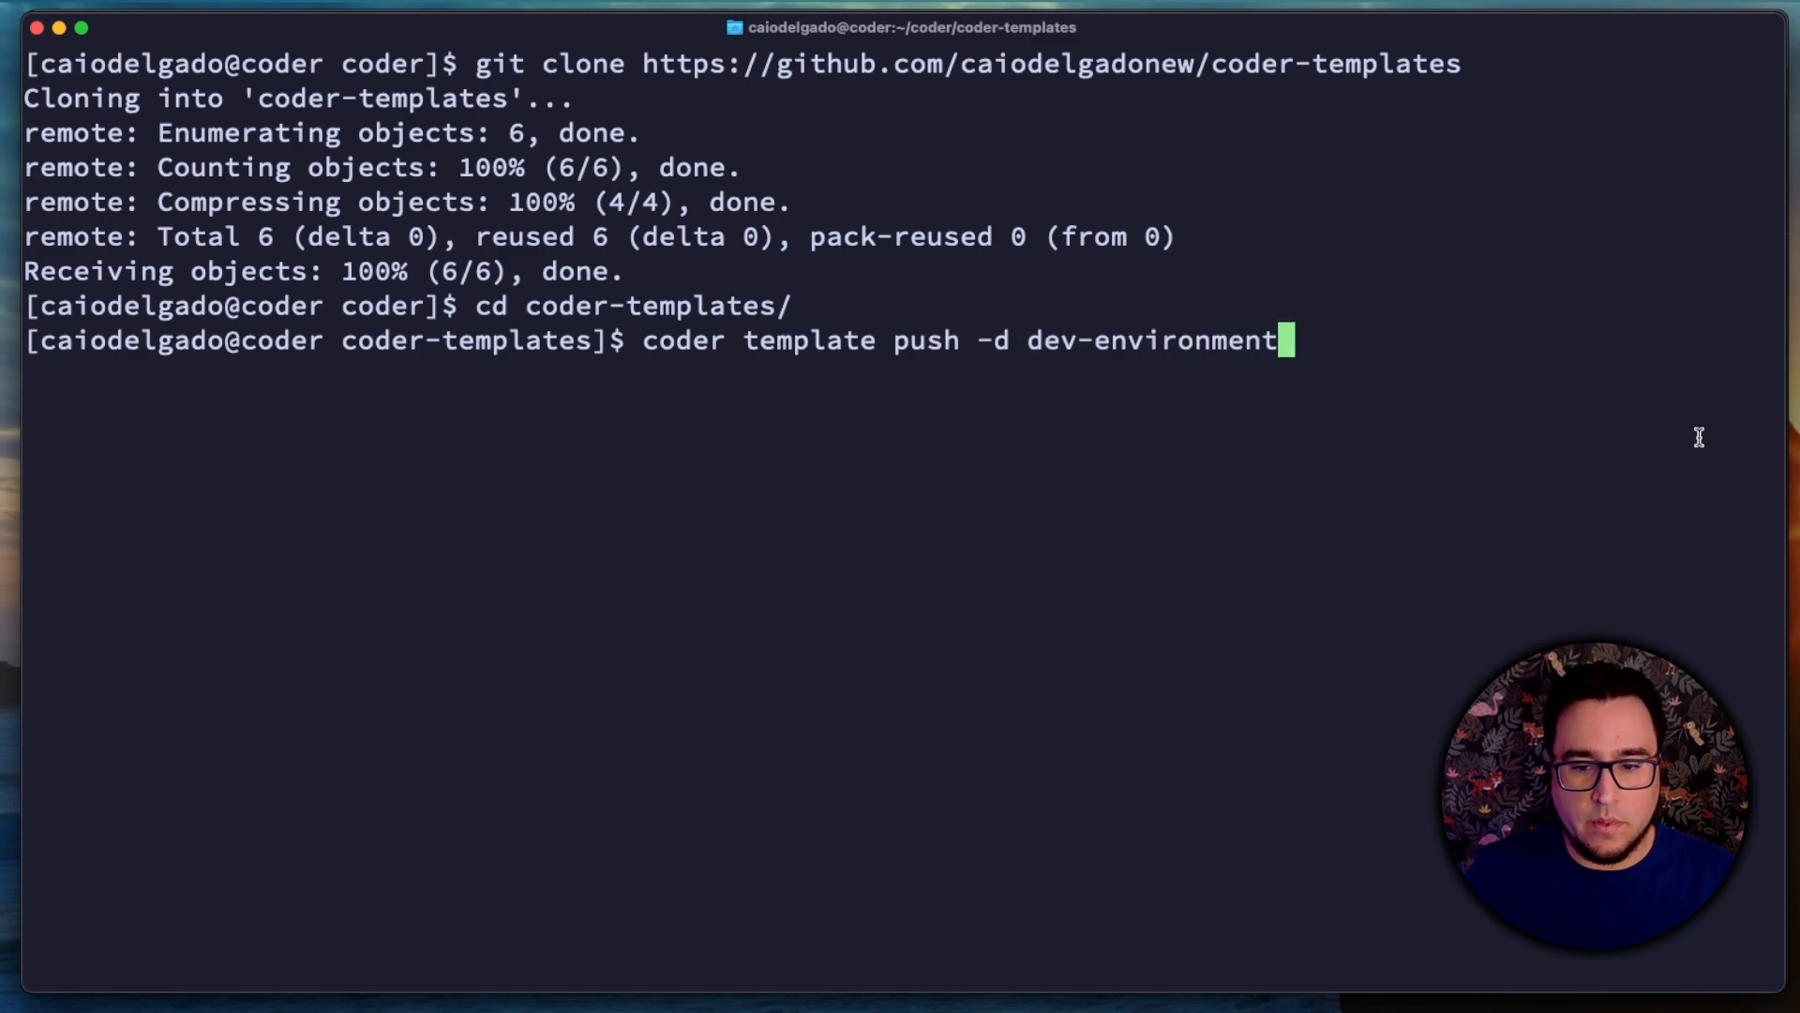
{"action": "type", "text": "-y"}
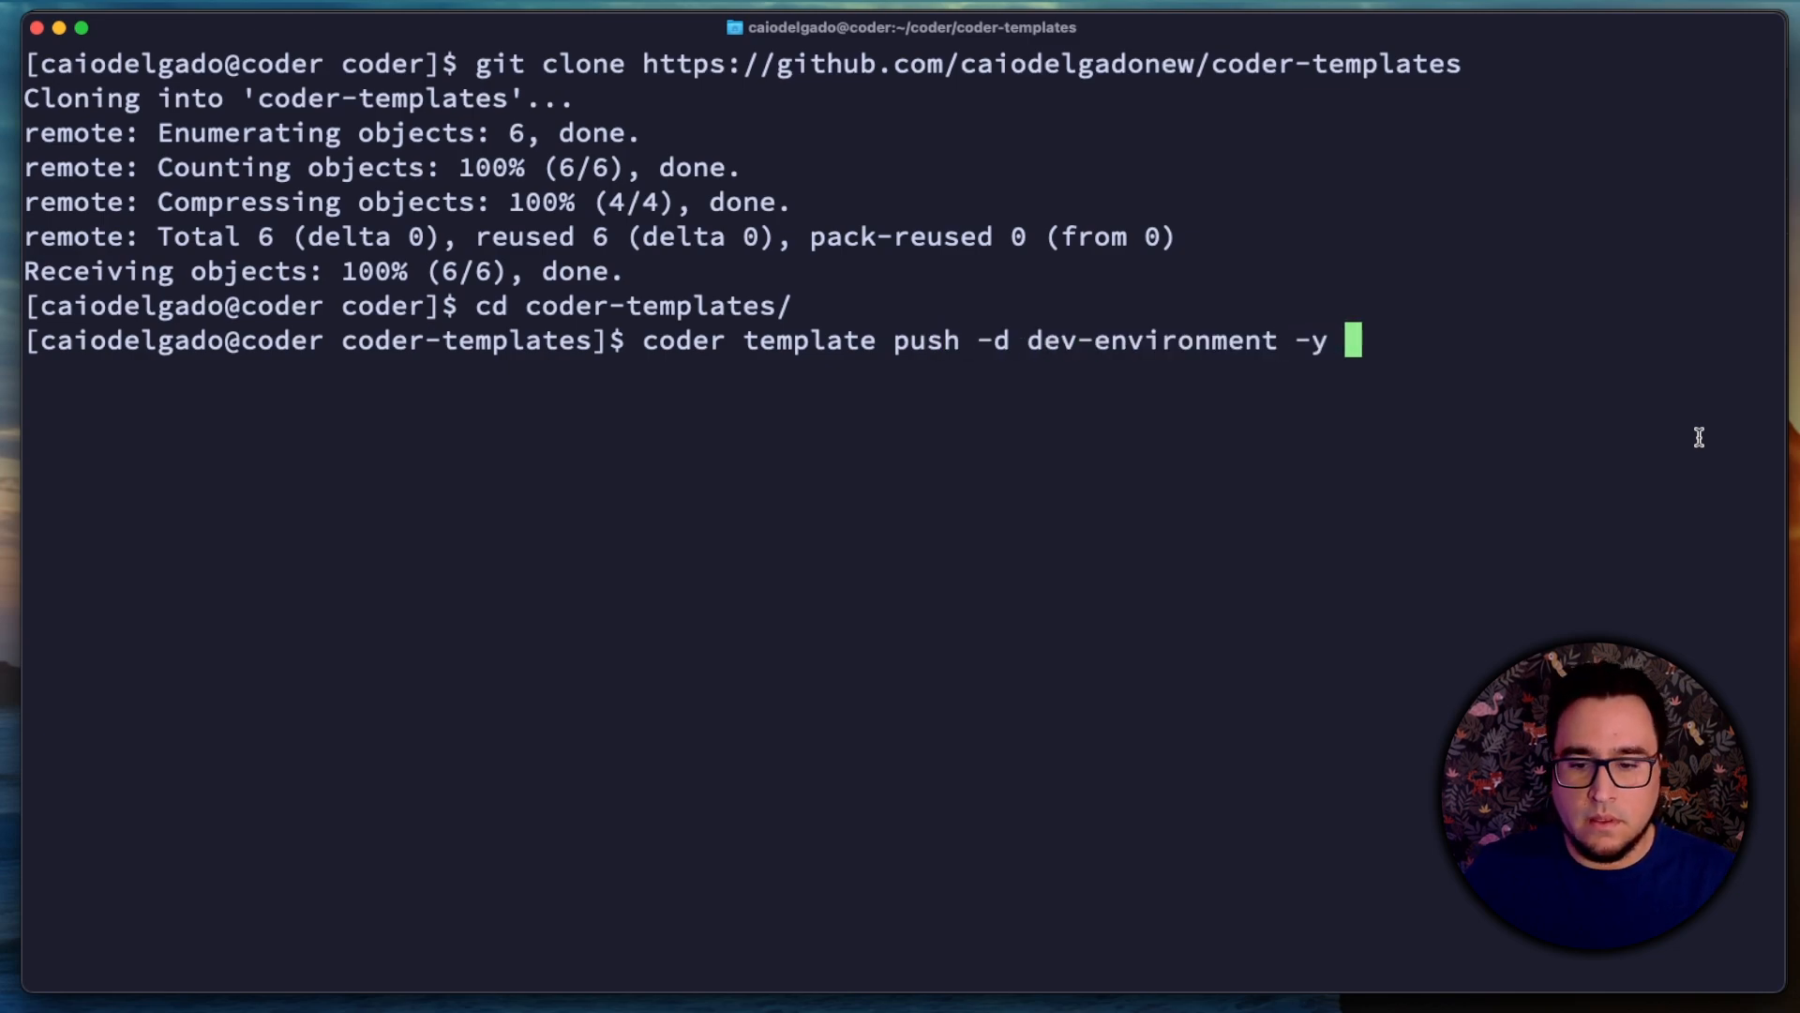
{"action": "type", "text": " --ignore-"}
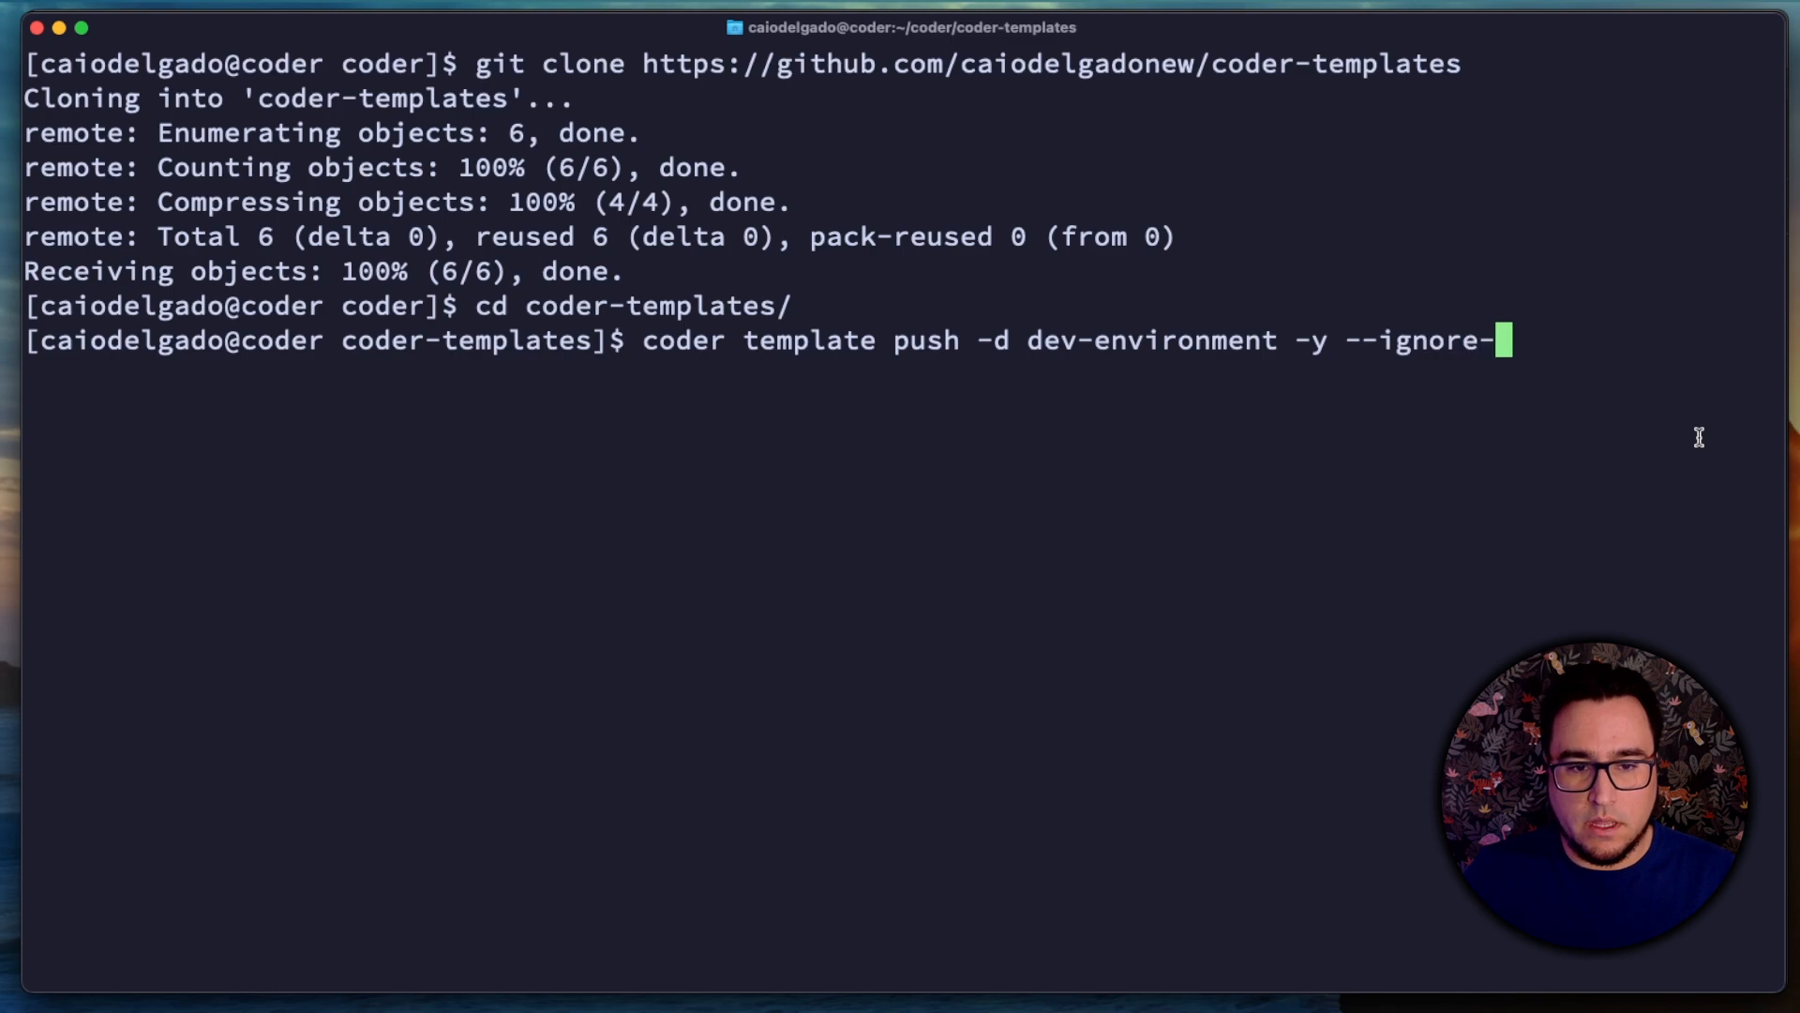
{"action": "type", "text": "lco"}
{"action": "key", "text": "BackSpace"}
{"action": "key", "text": "BackSpace"}
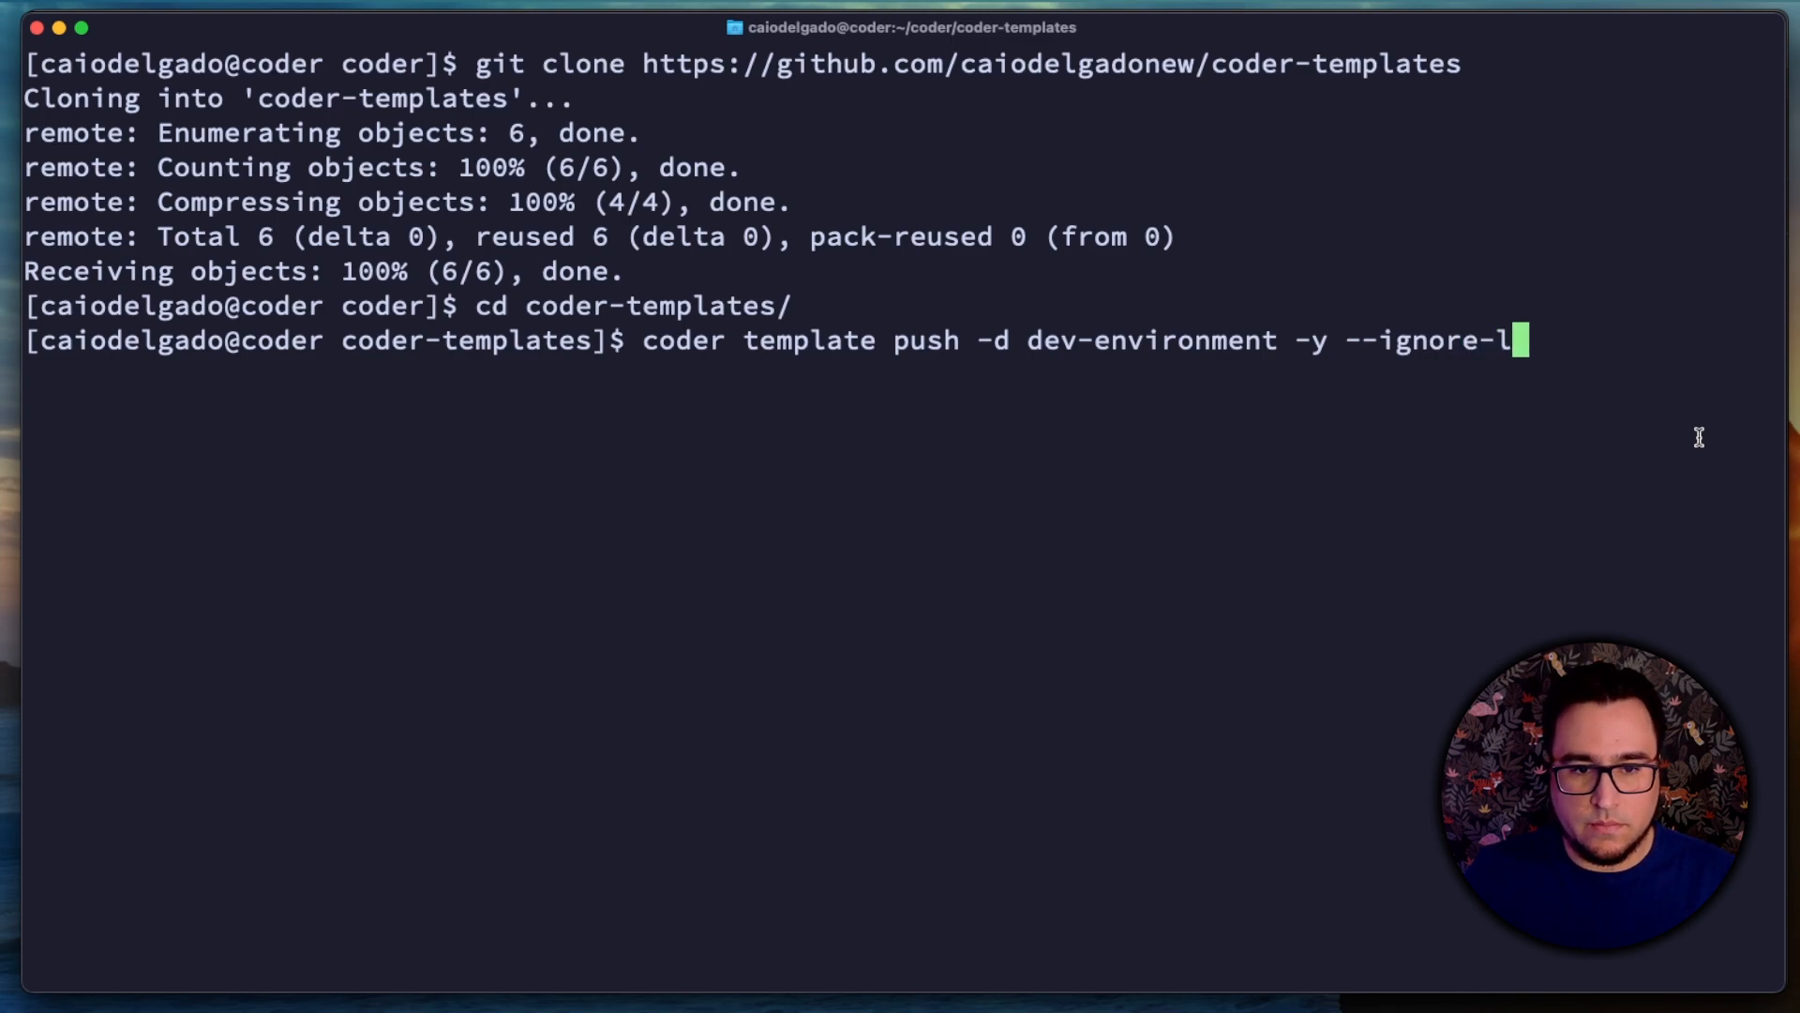
{"action": "type", "text": "ockfile"}
{"action": "key", "text": "Return"}
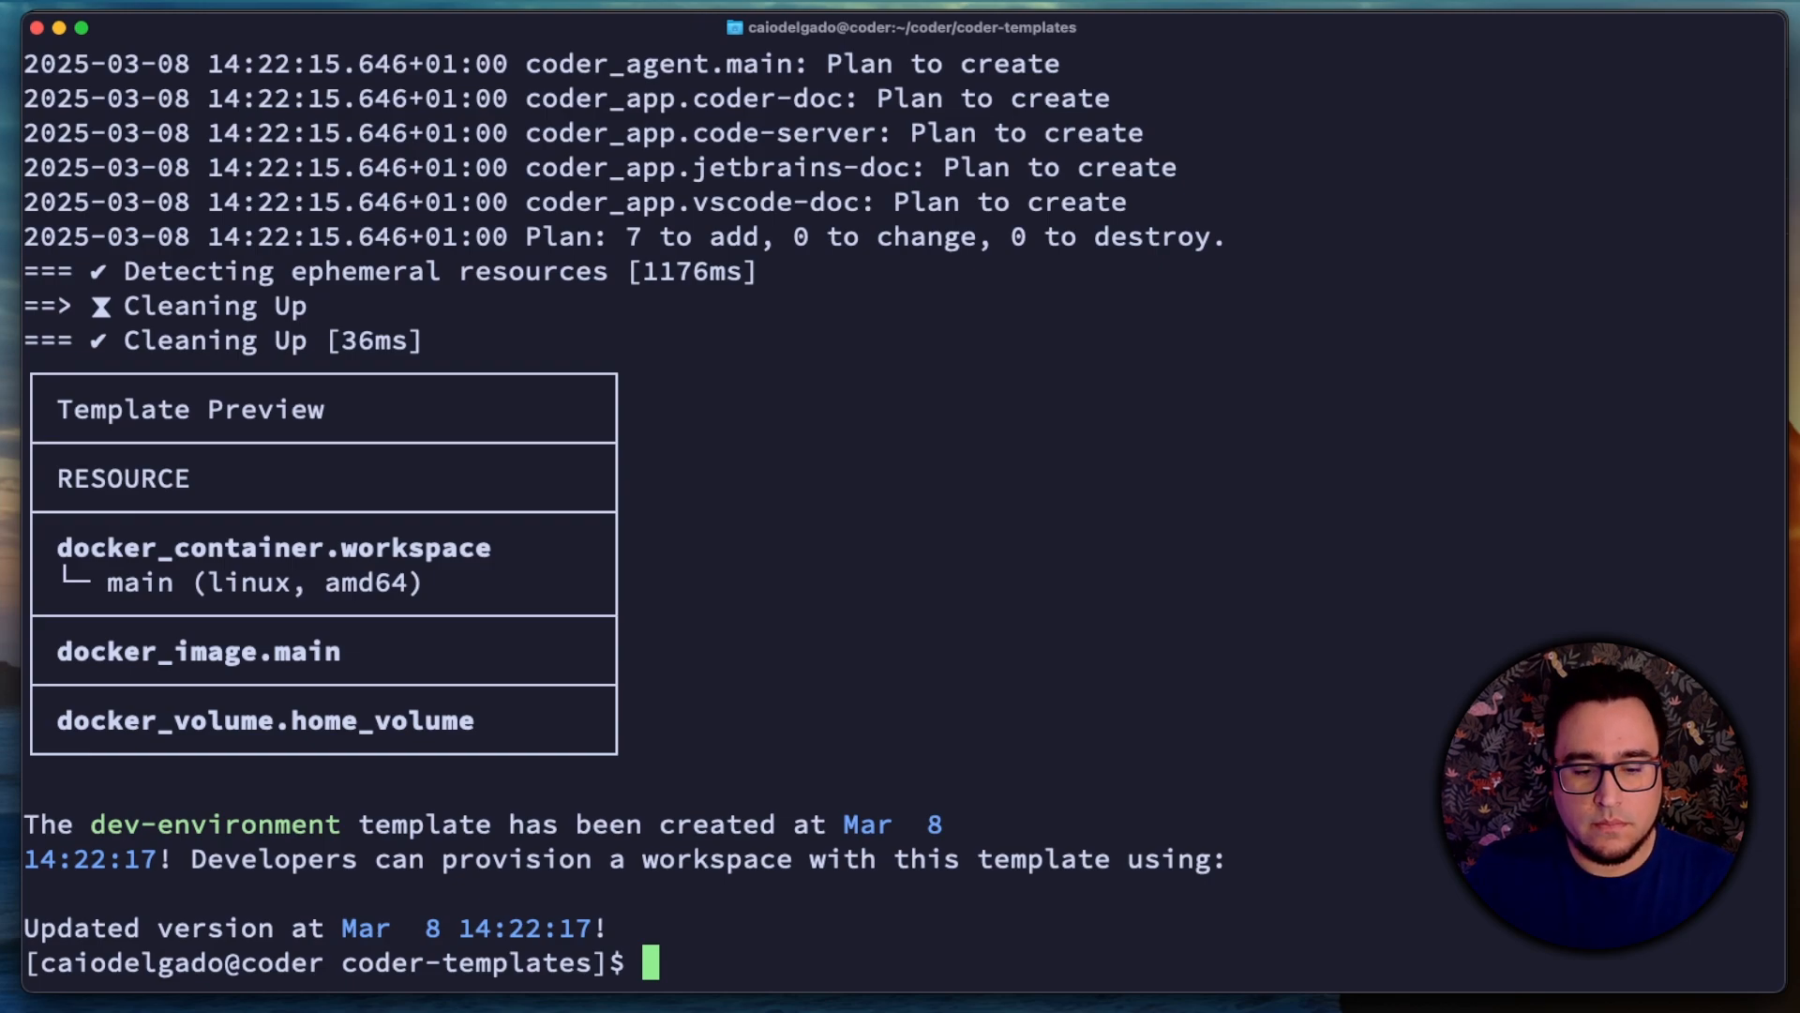
Step: Switch to Coder in the browser and create a workspace named ACME-Dev from the dev-environment template
{"action": "key", "text": "super+Tab"}
{"action": "left_click", "coordinate": [298, 150]}
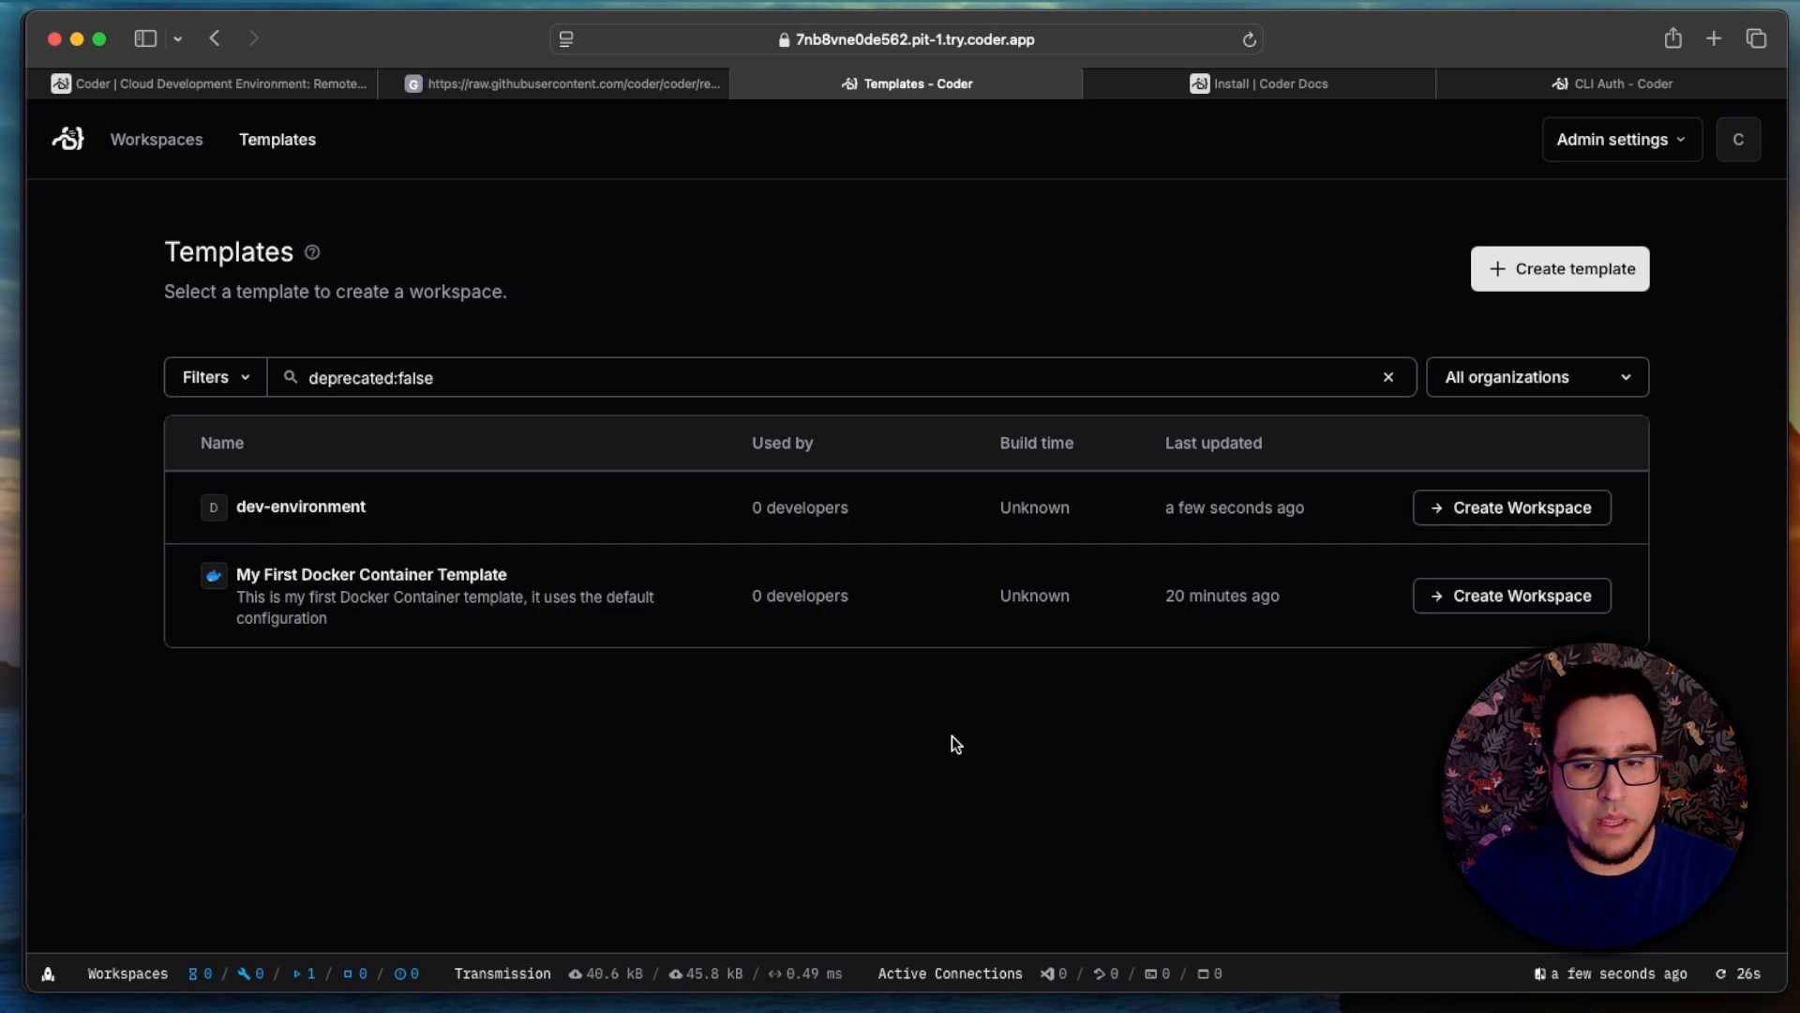
{"action": "left_click", "coordinate": [1450, 512]}
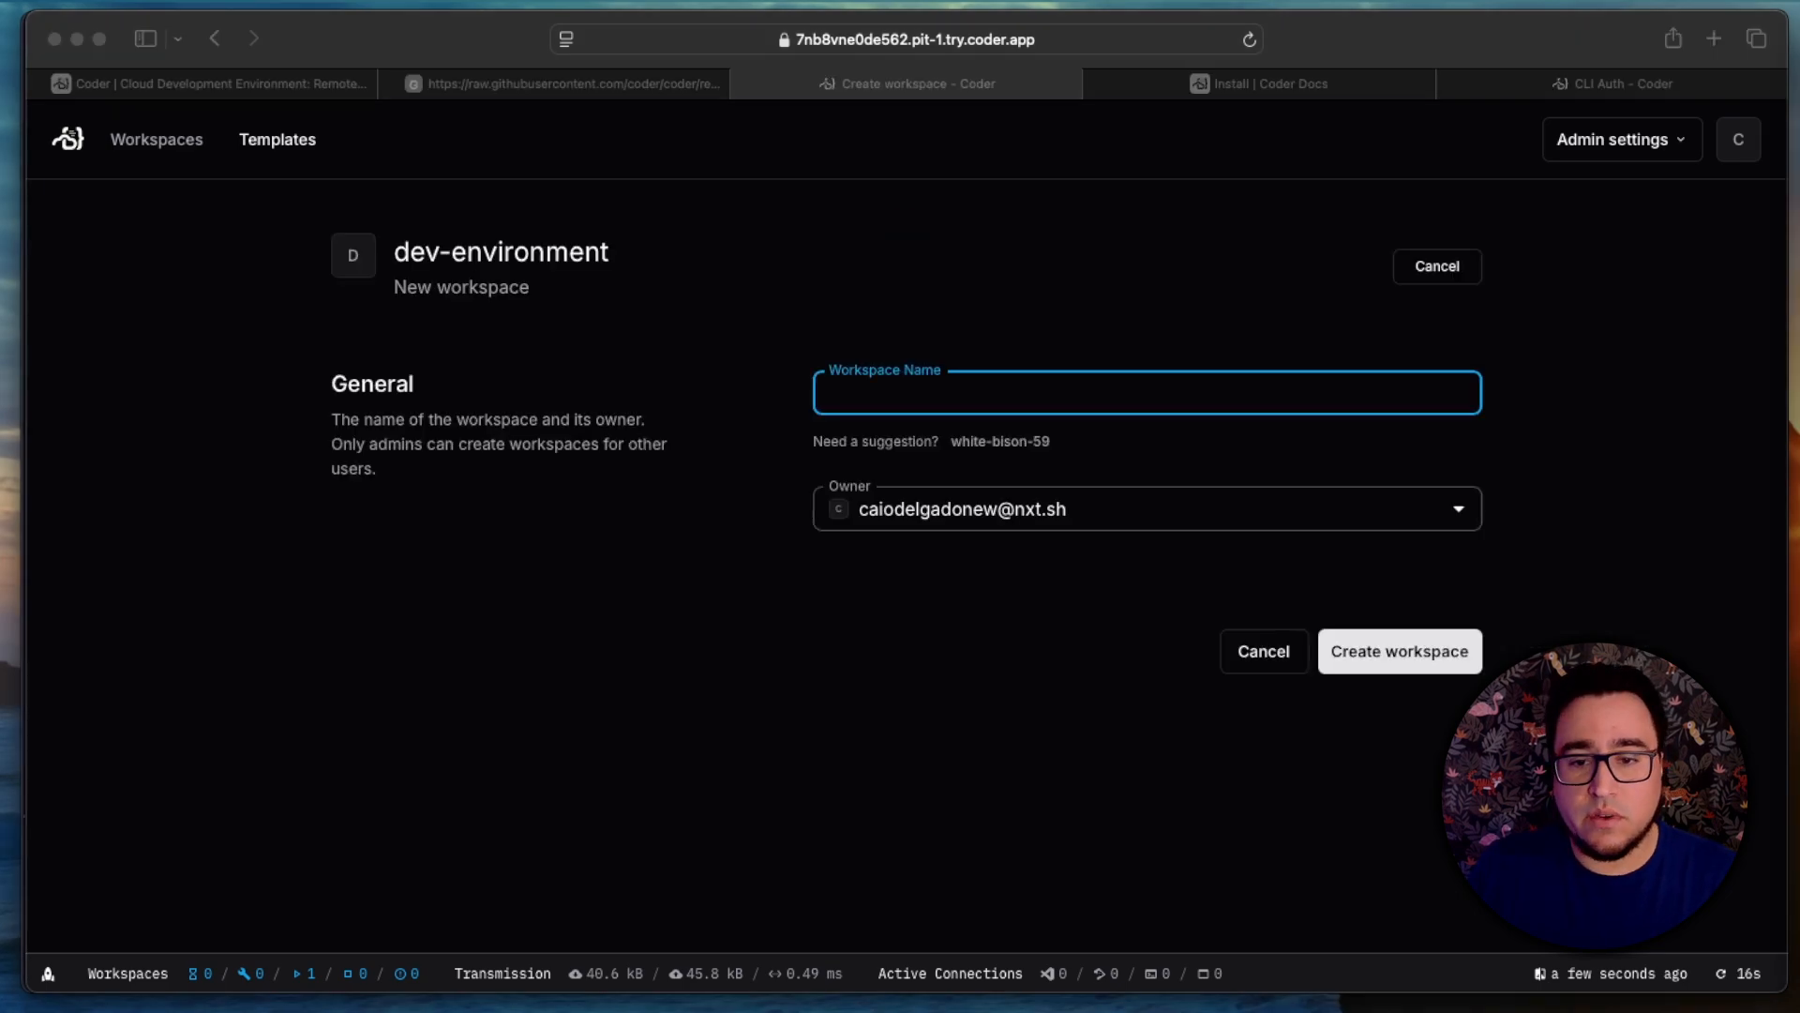
{"action": "left_click", "coordinate": [1108, 390]}
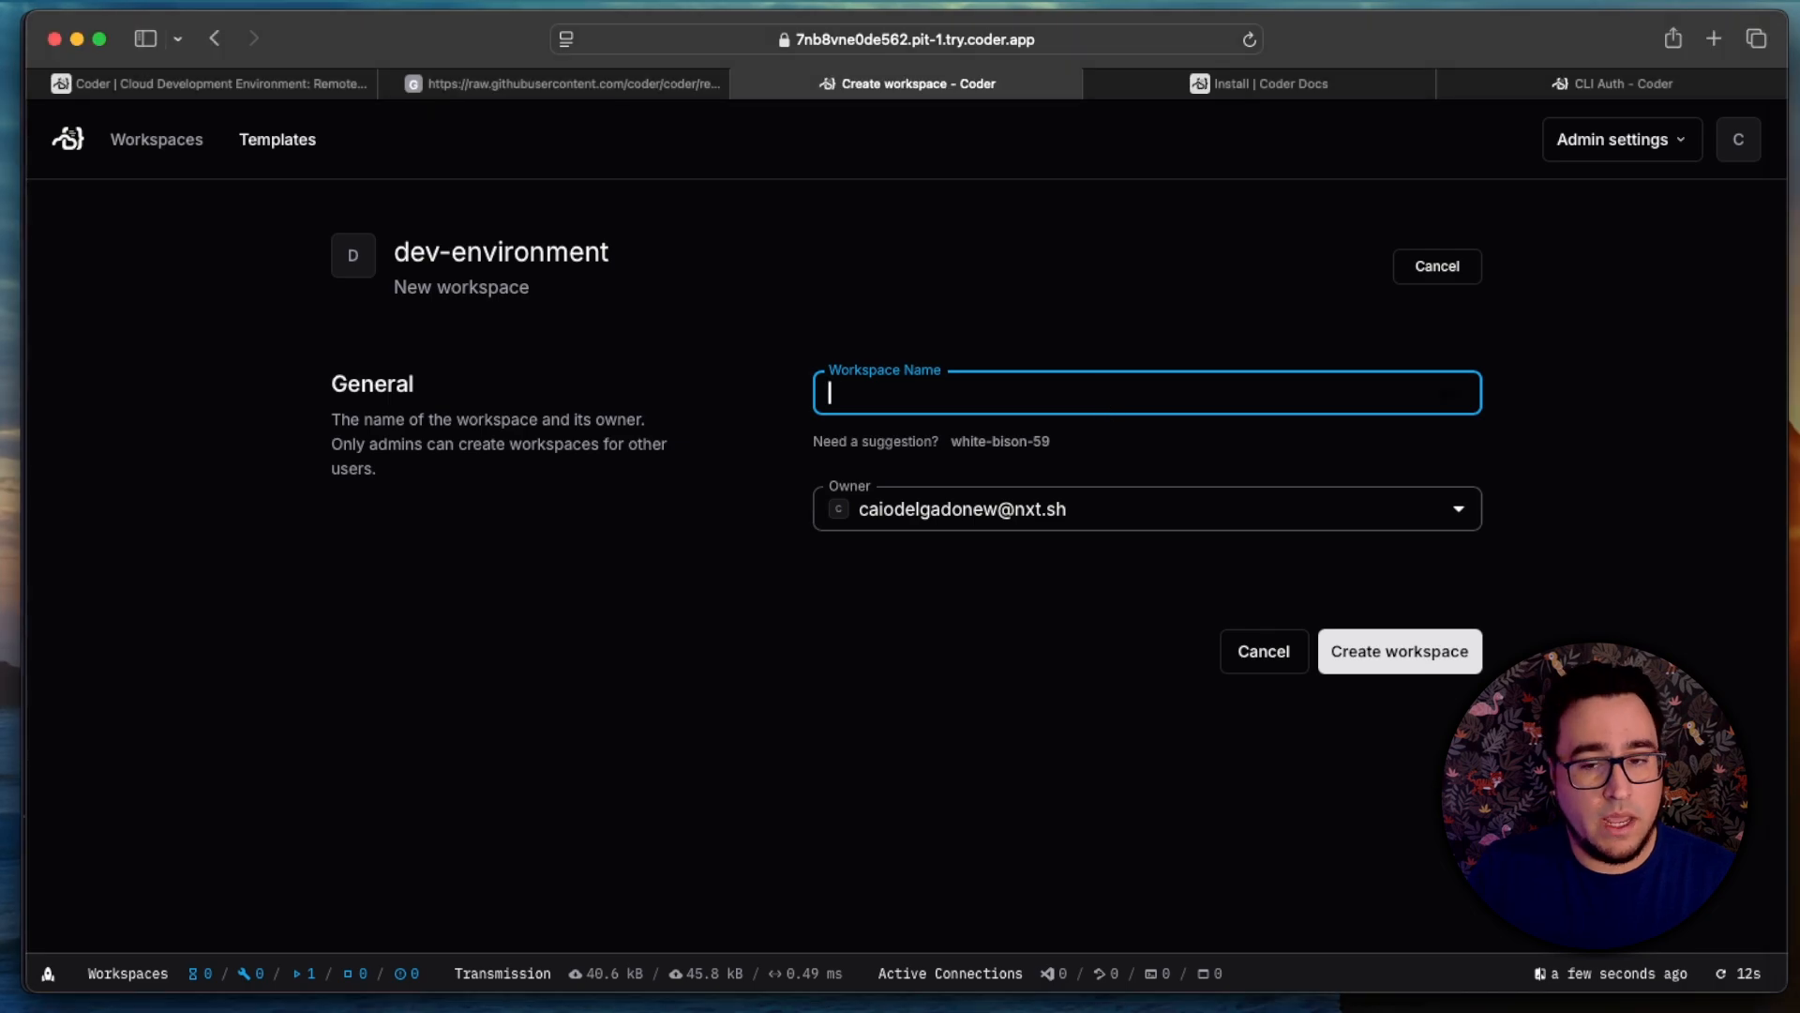
{"action": "type", "text": "ACME-Dev"}
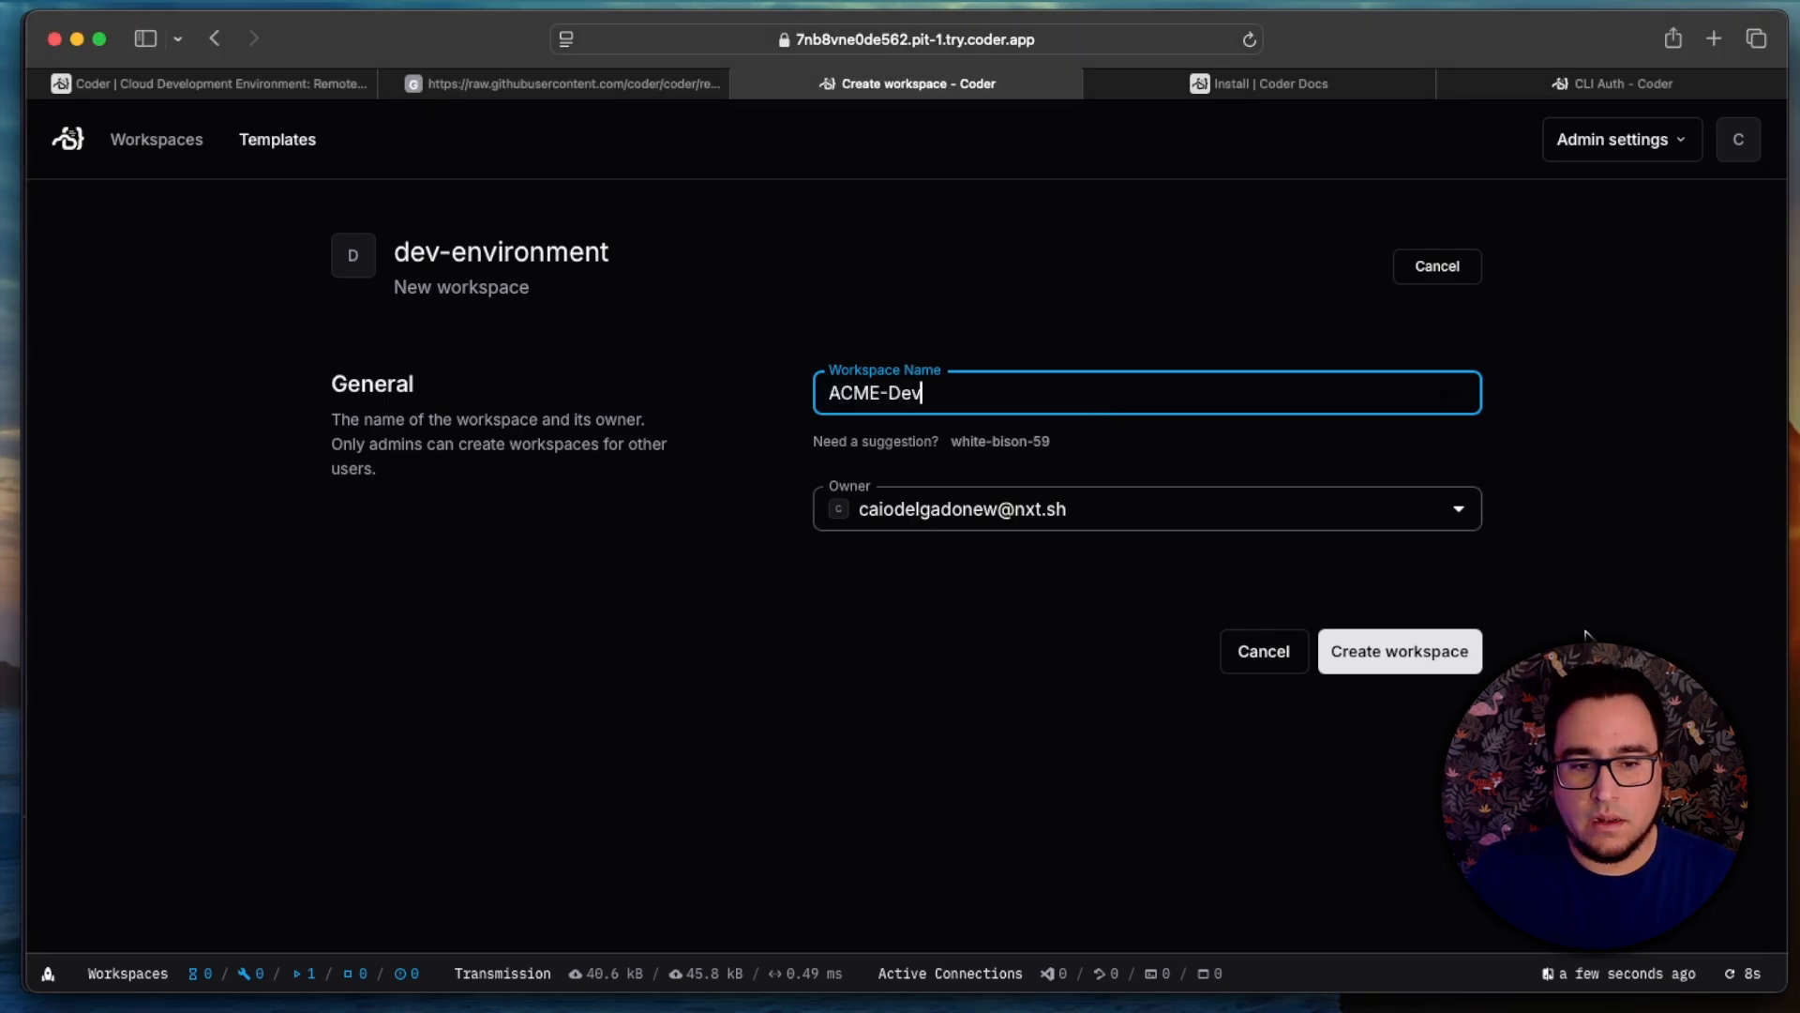
{"action": "left_click", "coordinate": [1434, 654]}
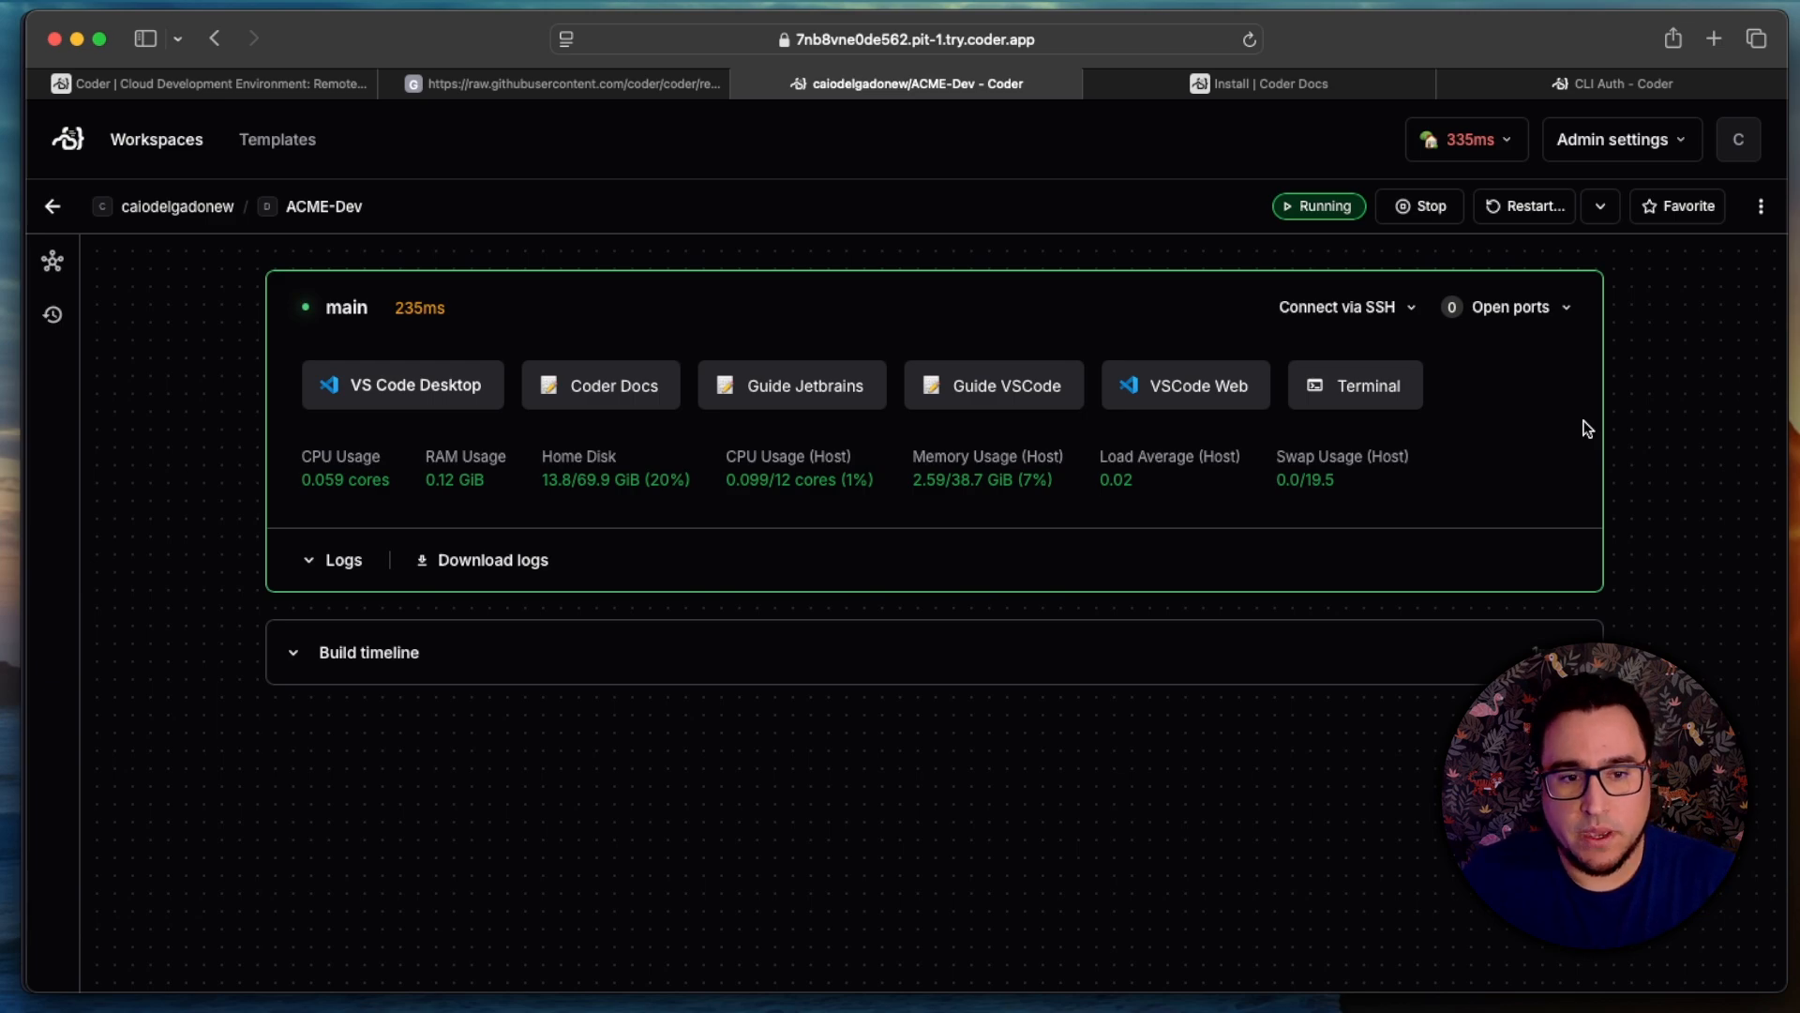
Step: Copy the ACME-Dev workspace's SSH connection command for its main agent
{"action": "left_click", "coordinate": [1384, 306]}
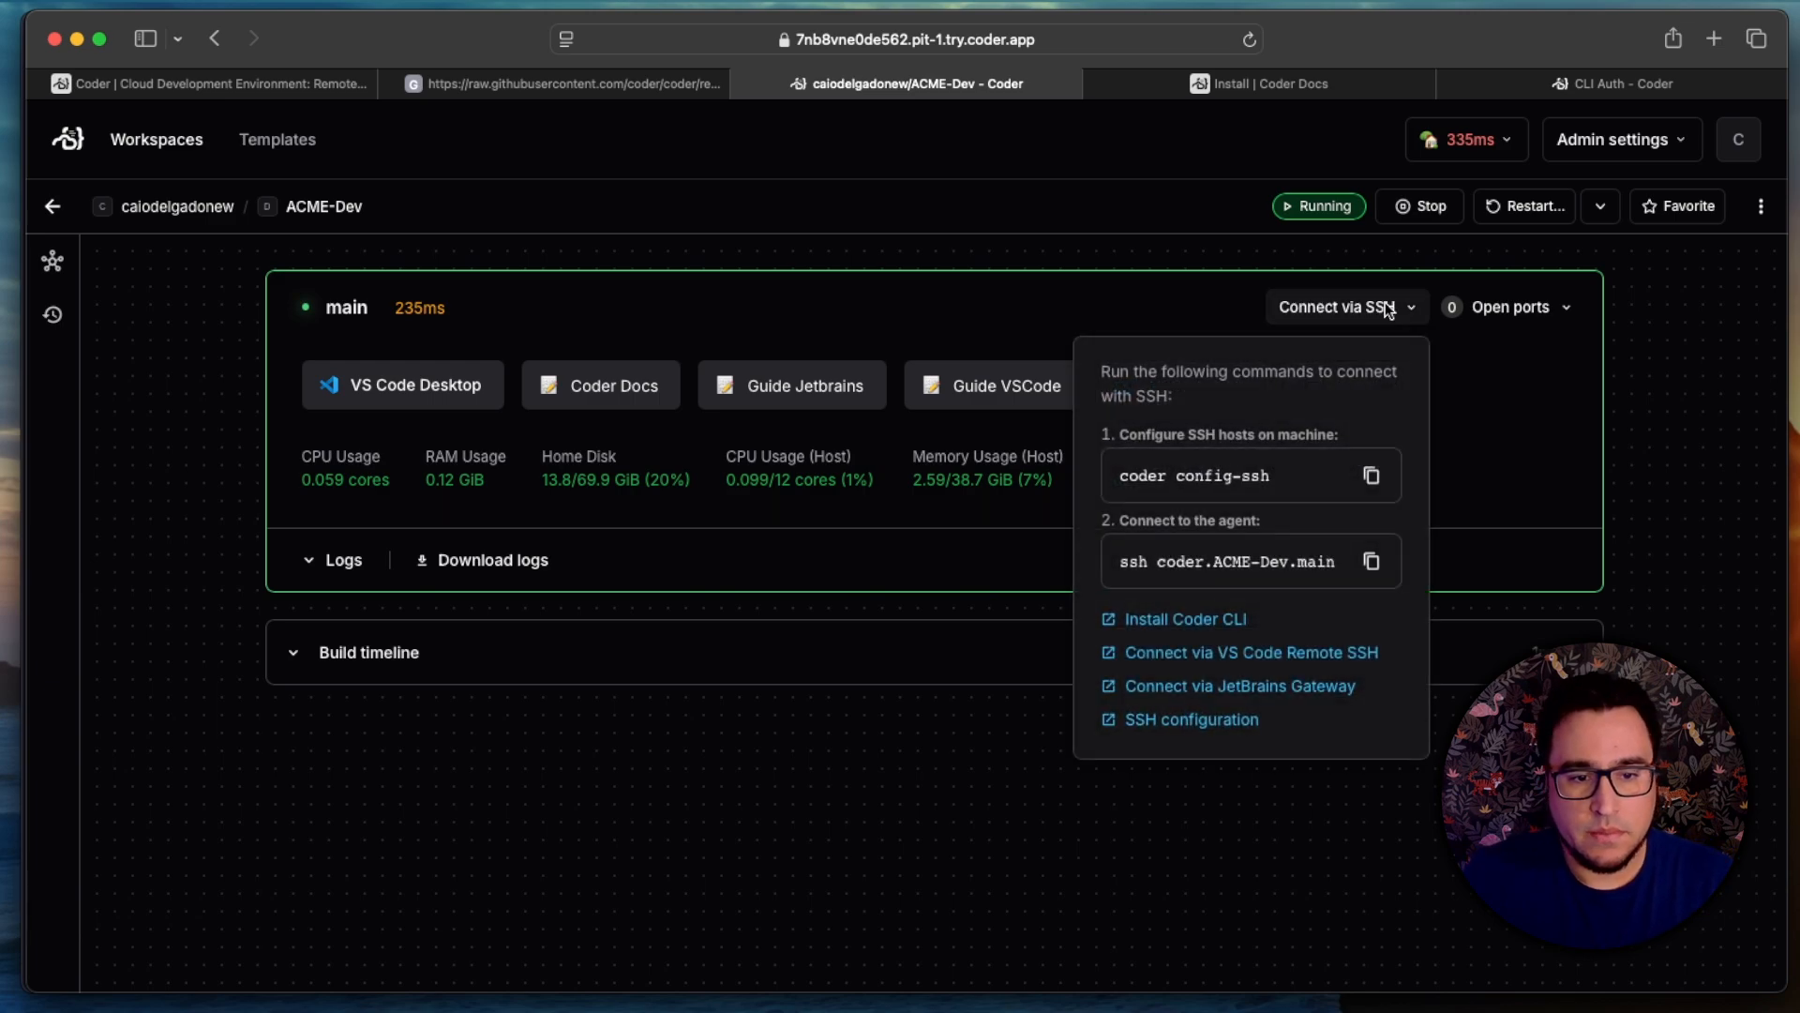
{"action": "left_click", "coordinate": [1370, 567]}
{"action": "left_click", "coordinate": [1477, 595]}
Step: Switch to the terminal, connect with ssh coder.ACME-Dev.main and start tmux in the workspace
{"action": "key", "text": "super+Tab"}
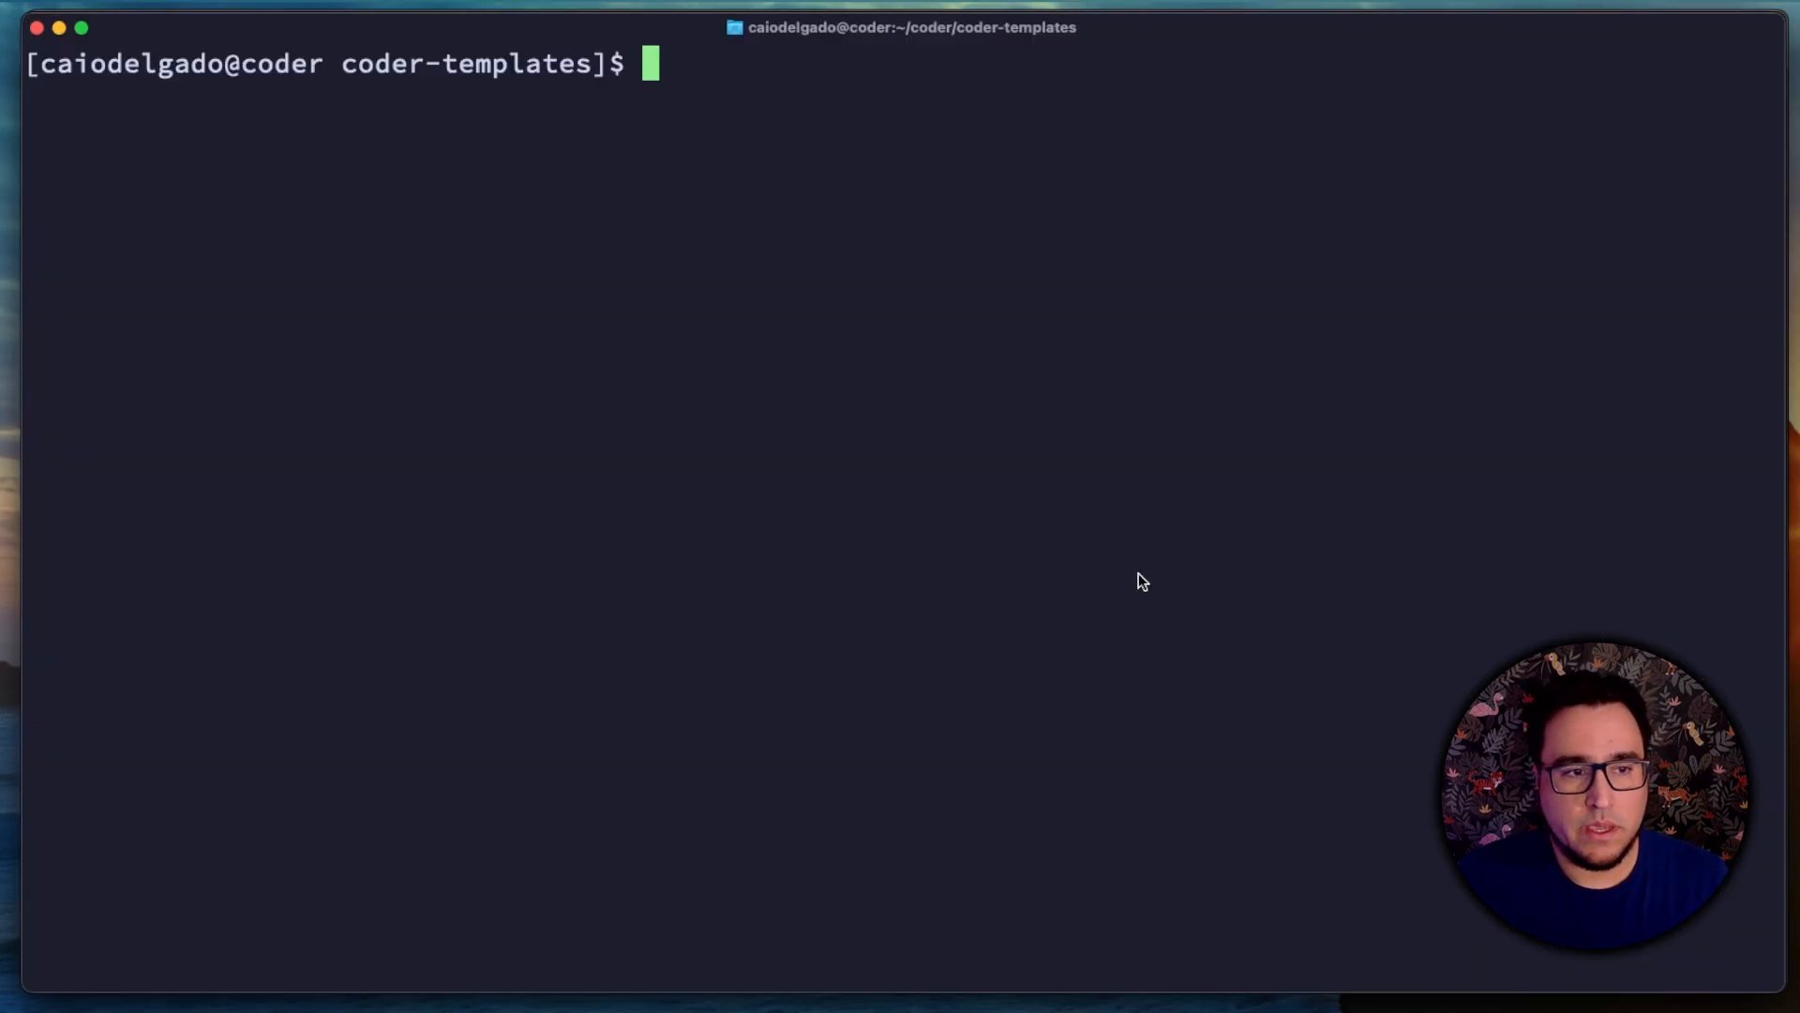
{"action": "key", "text": "super+v"}
{"action": "key", "text": "Return"}
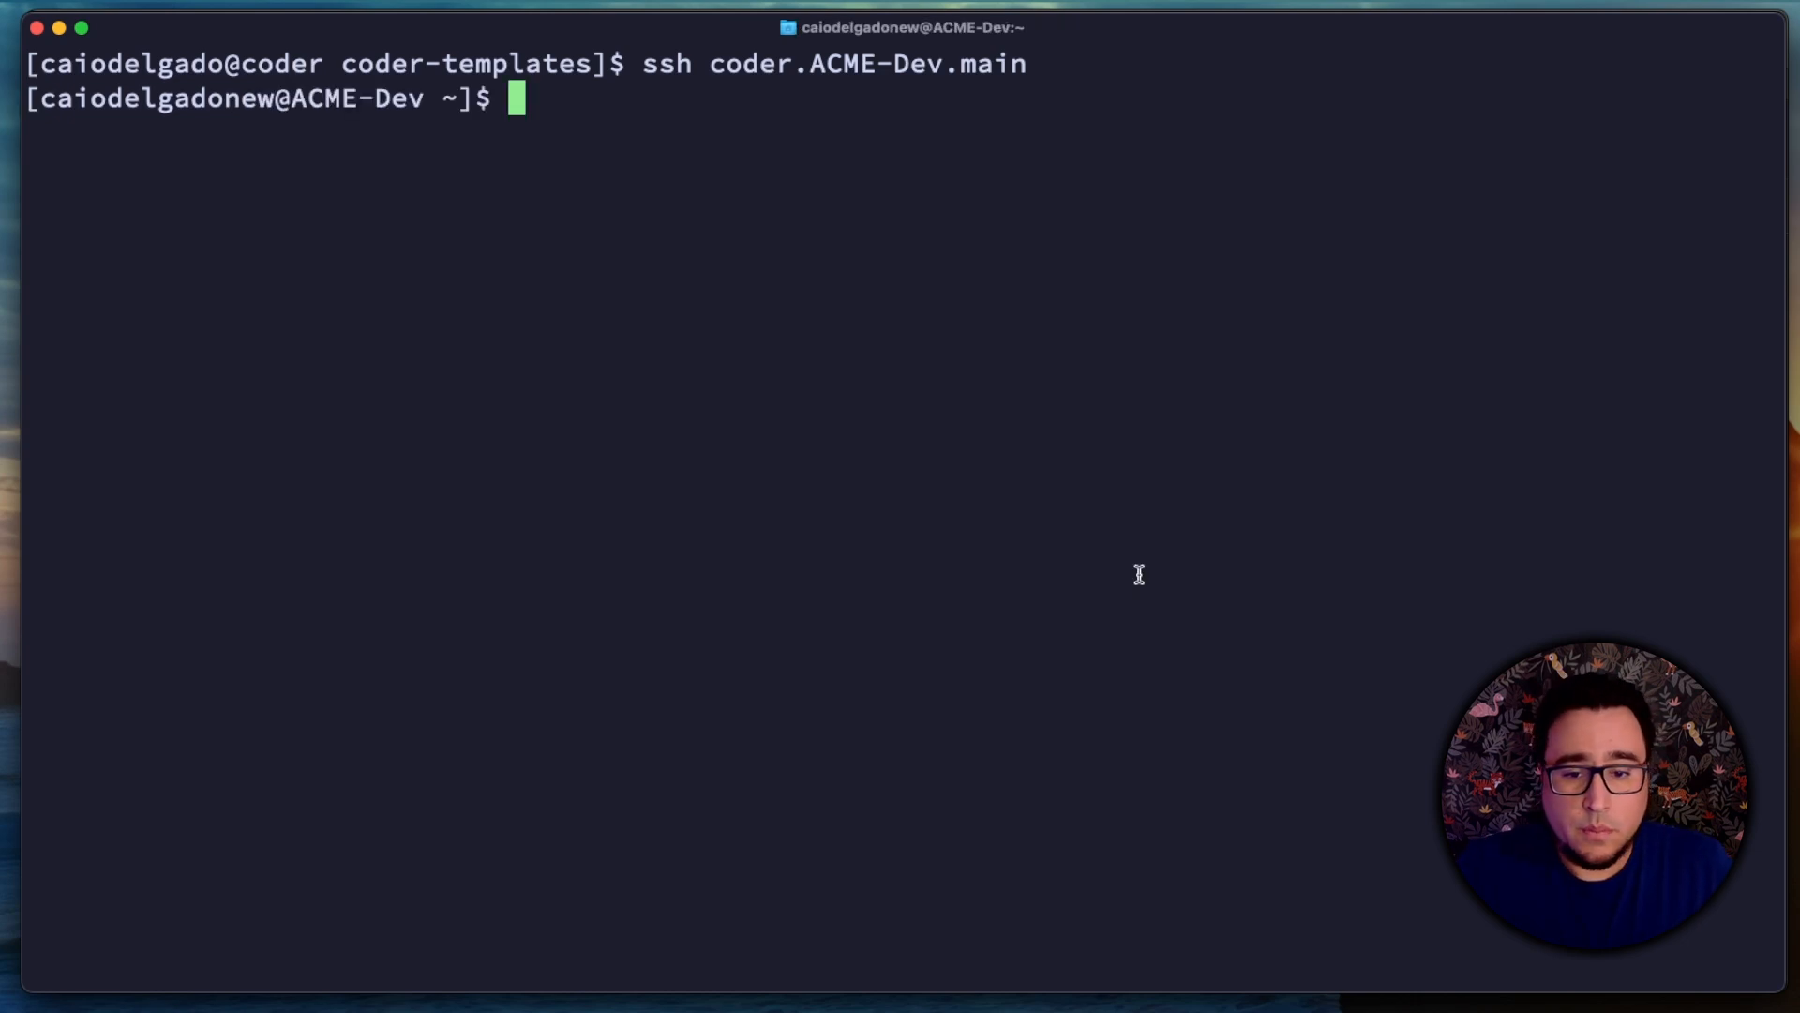
{"action": "type", "text": "tmux"}
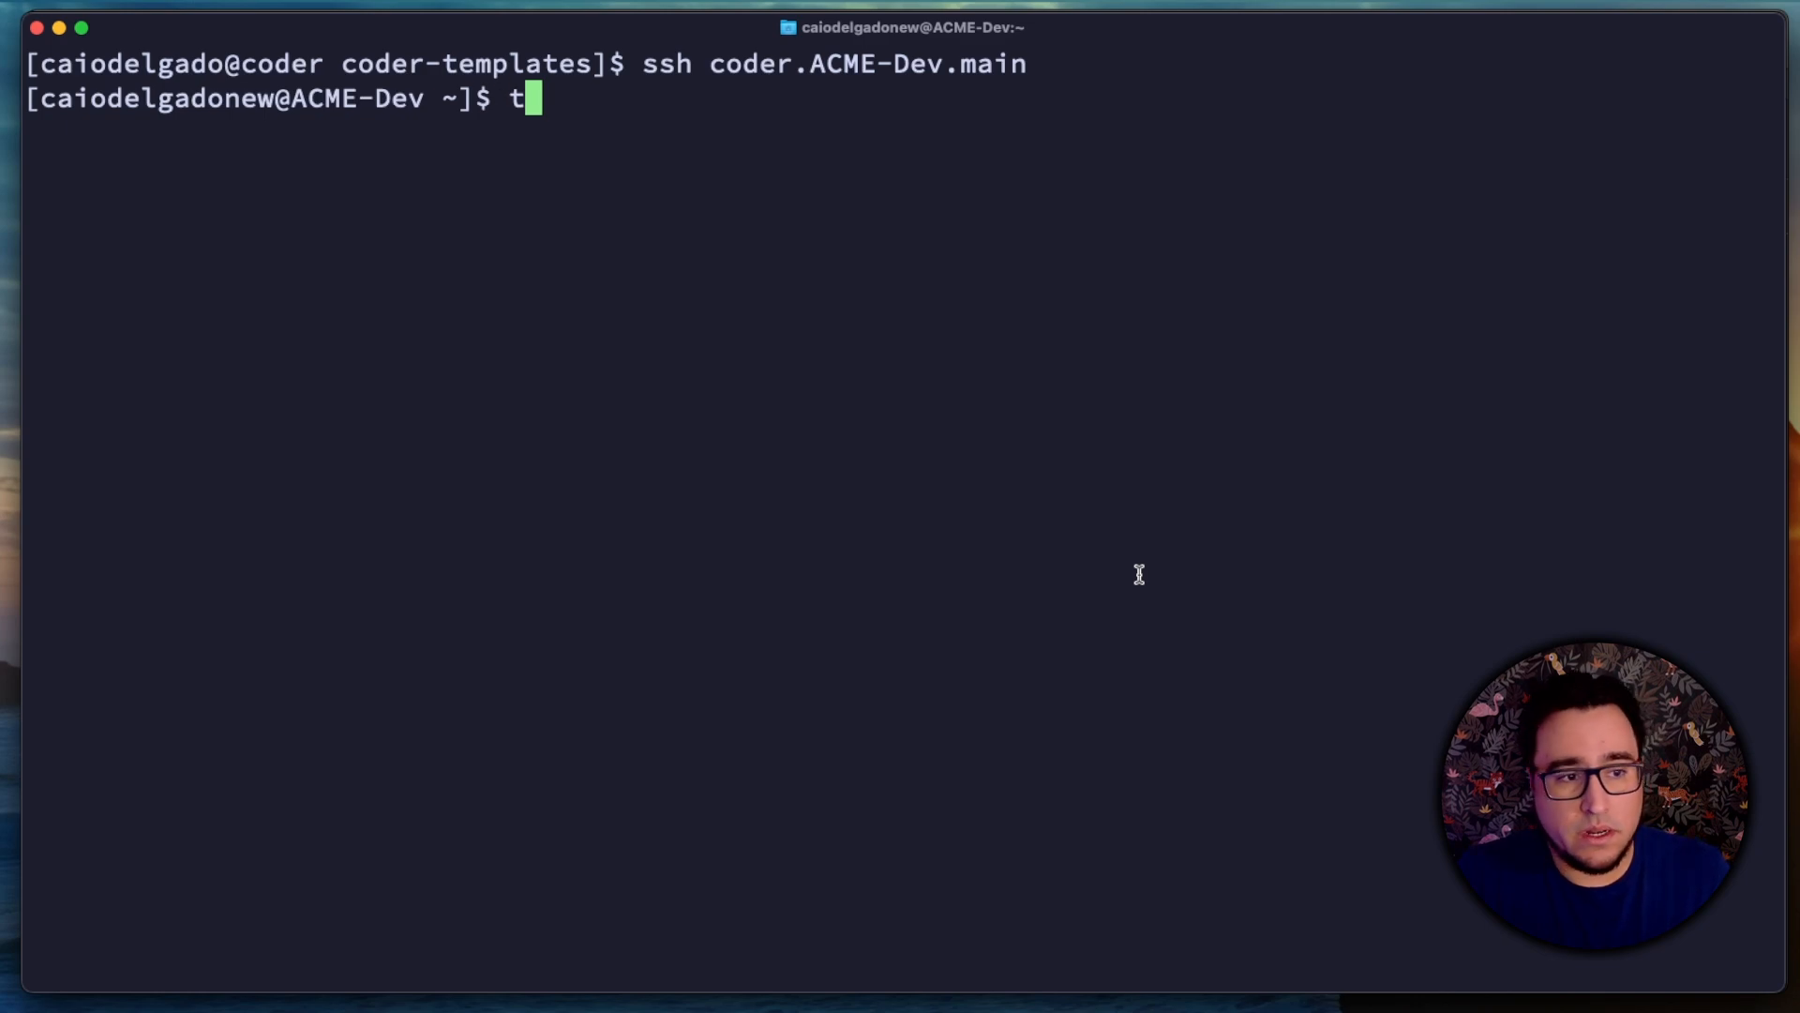
{"action": "key", "text": "Return"}
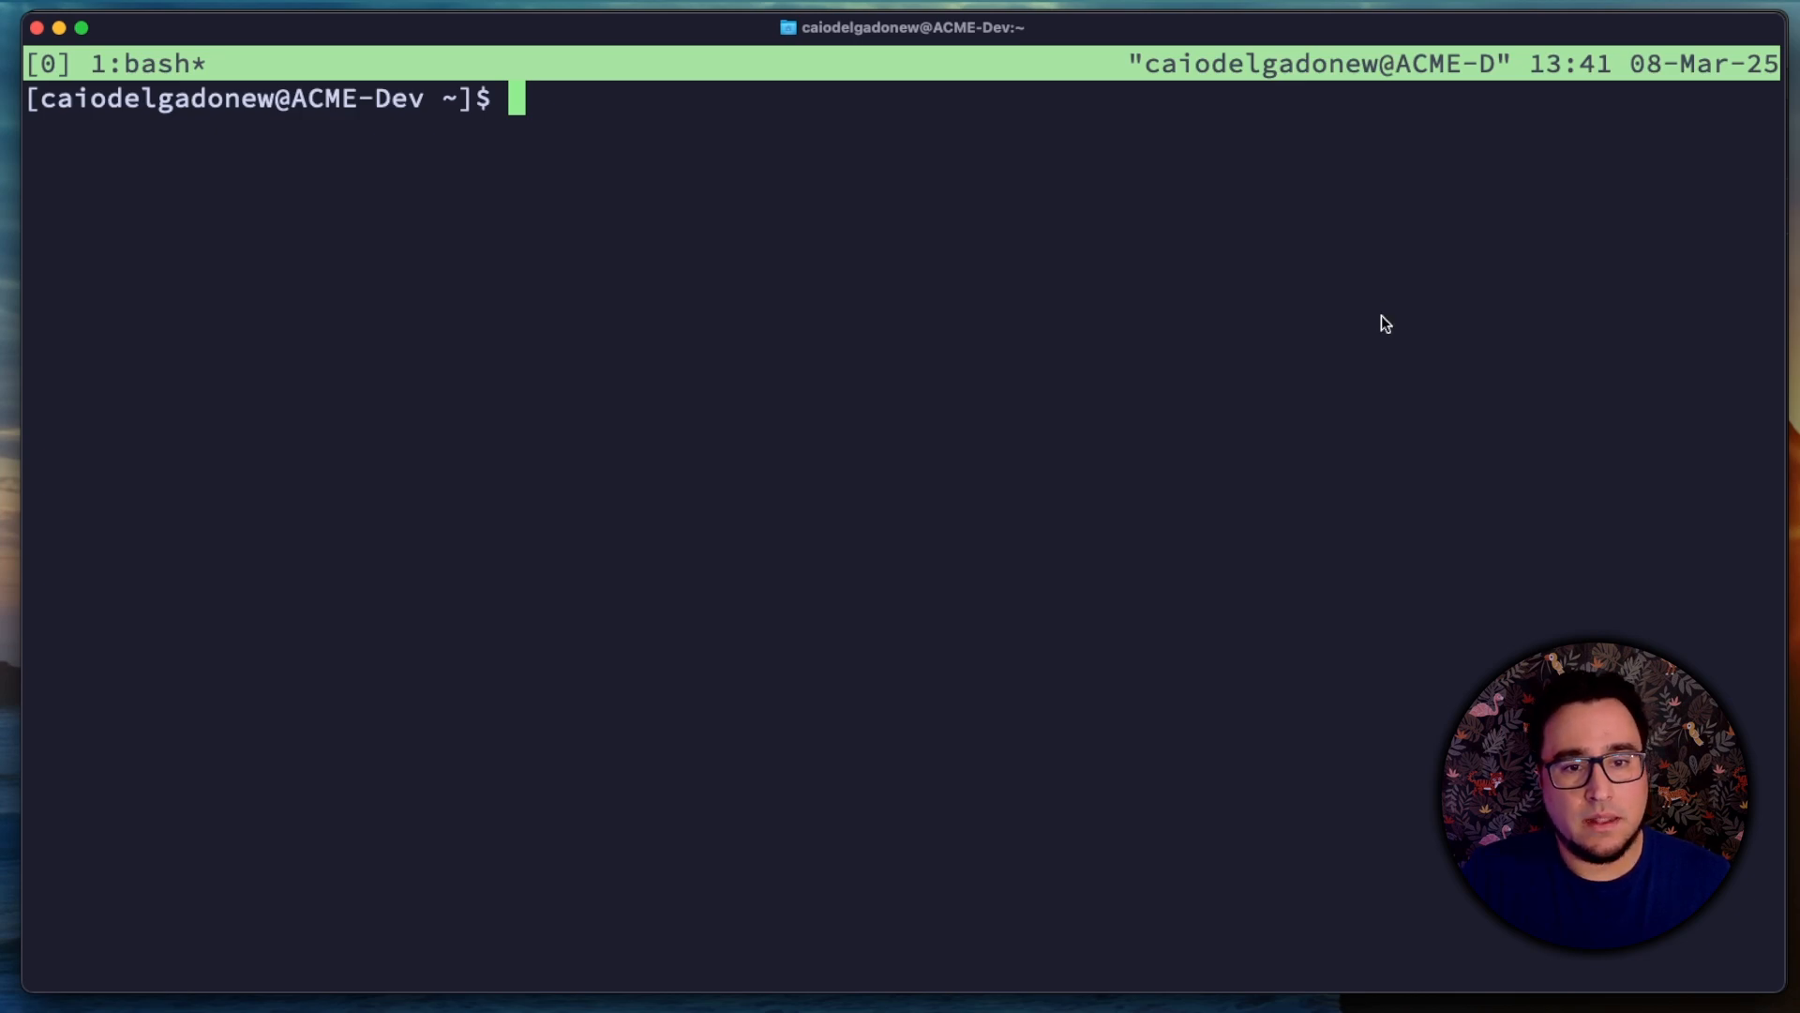
Step: Install the tmux plugins in the ACME-Dev session and launch nvim so it sets up its plugins
{"action": "key", "text": "ctrl+b"}
{"action": "key", "text": "shift+i"}
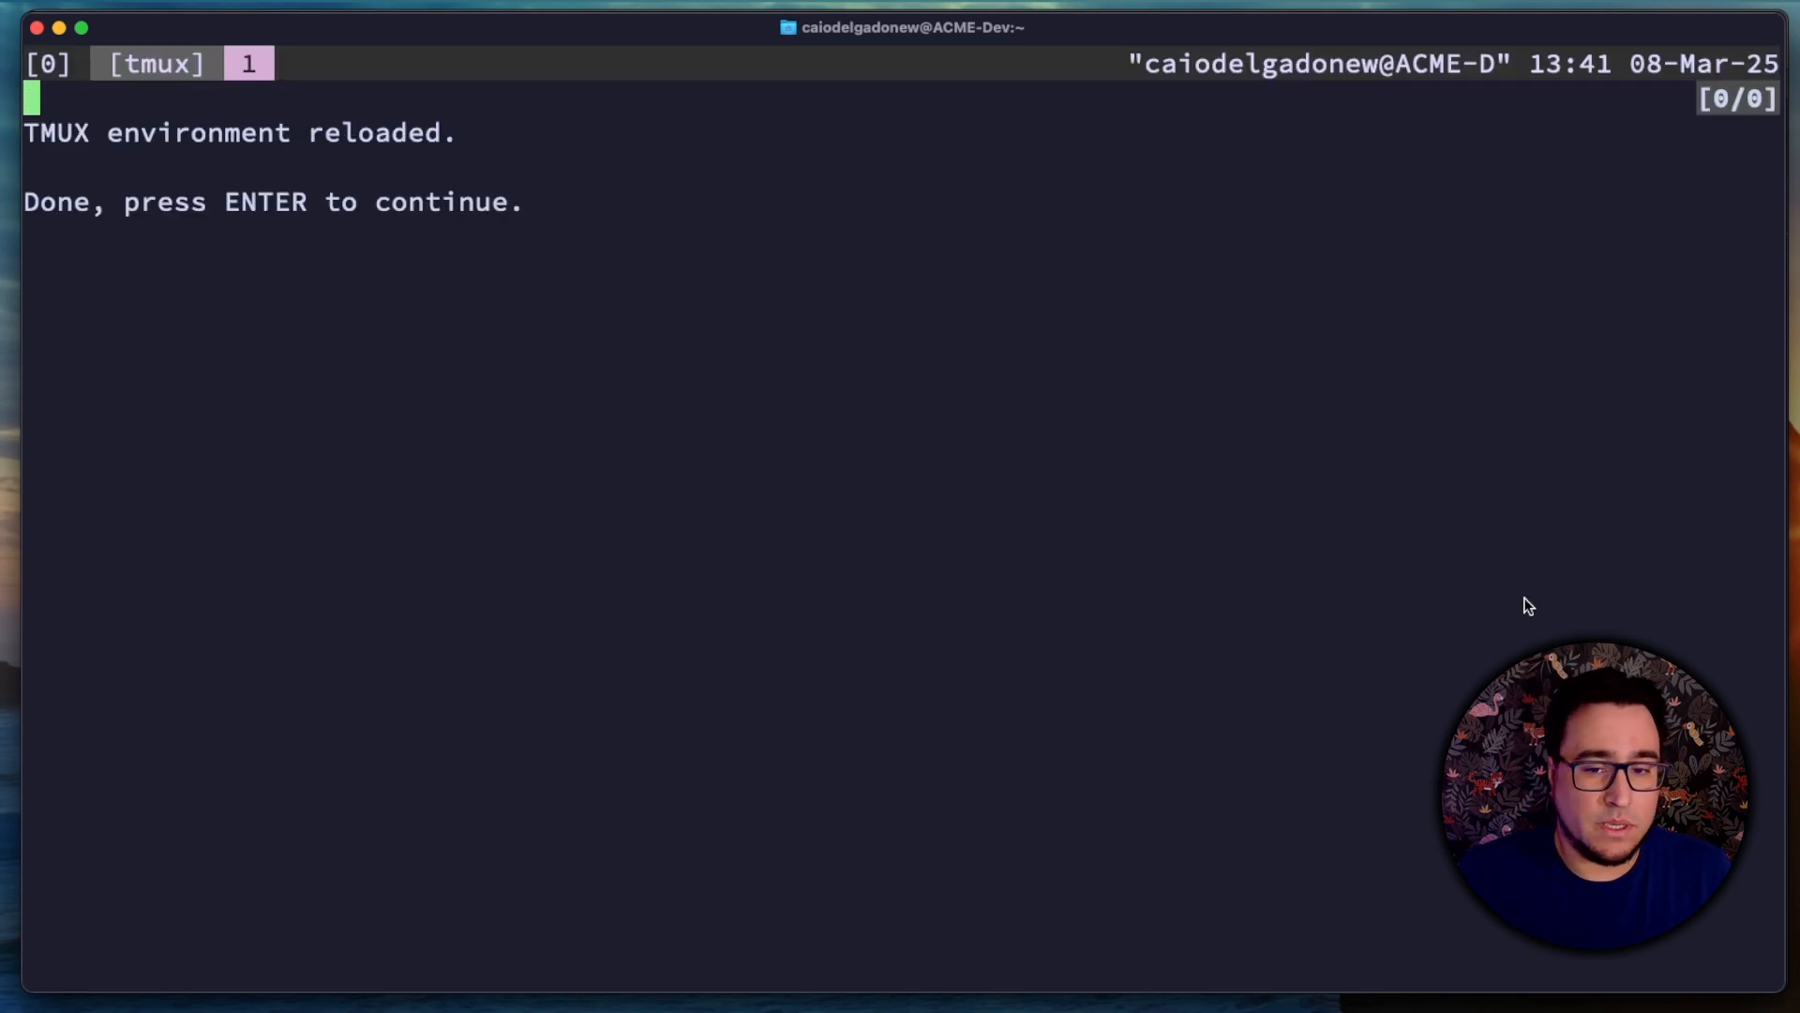
{"action": "key", "text": "Return"}
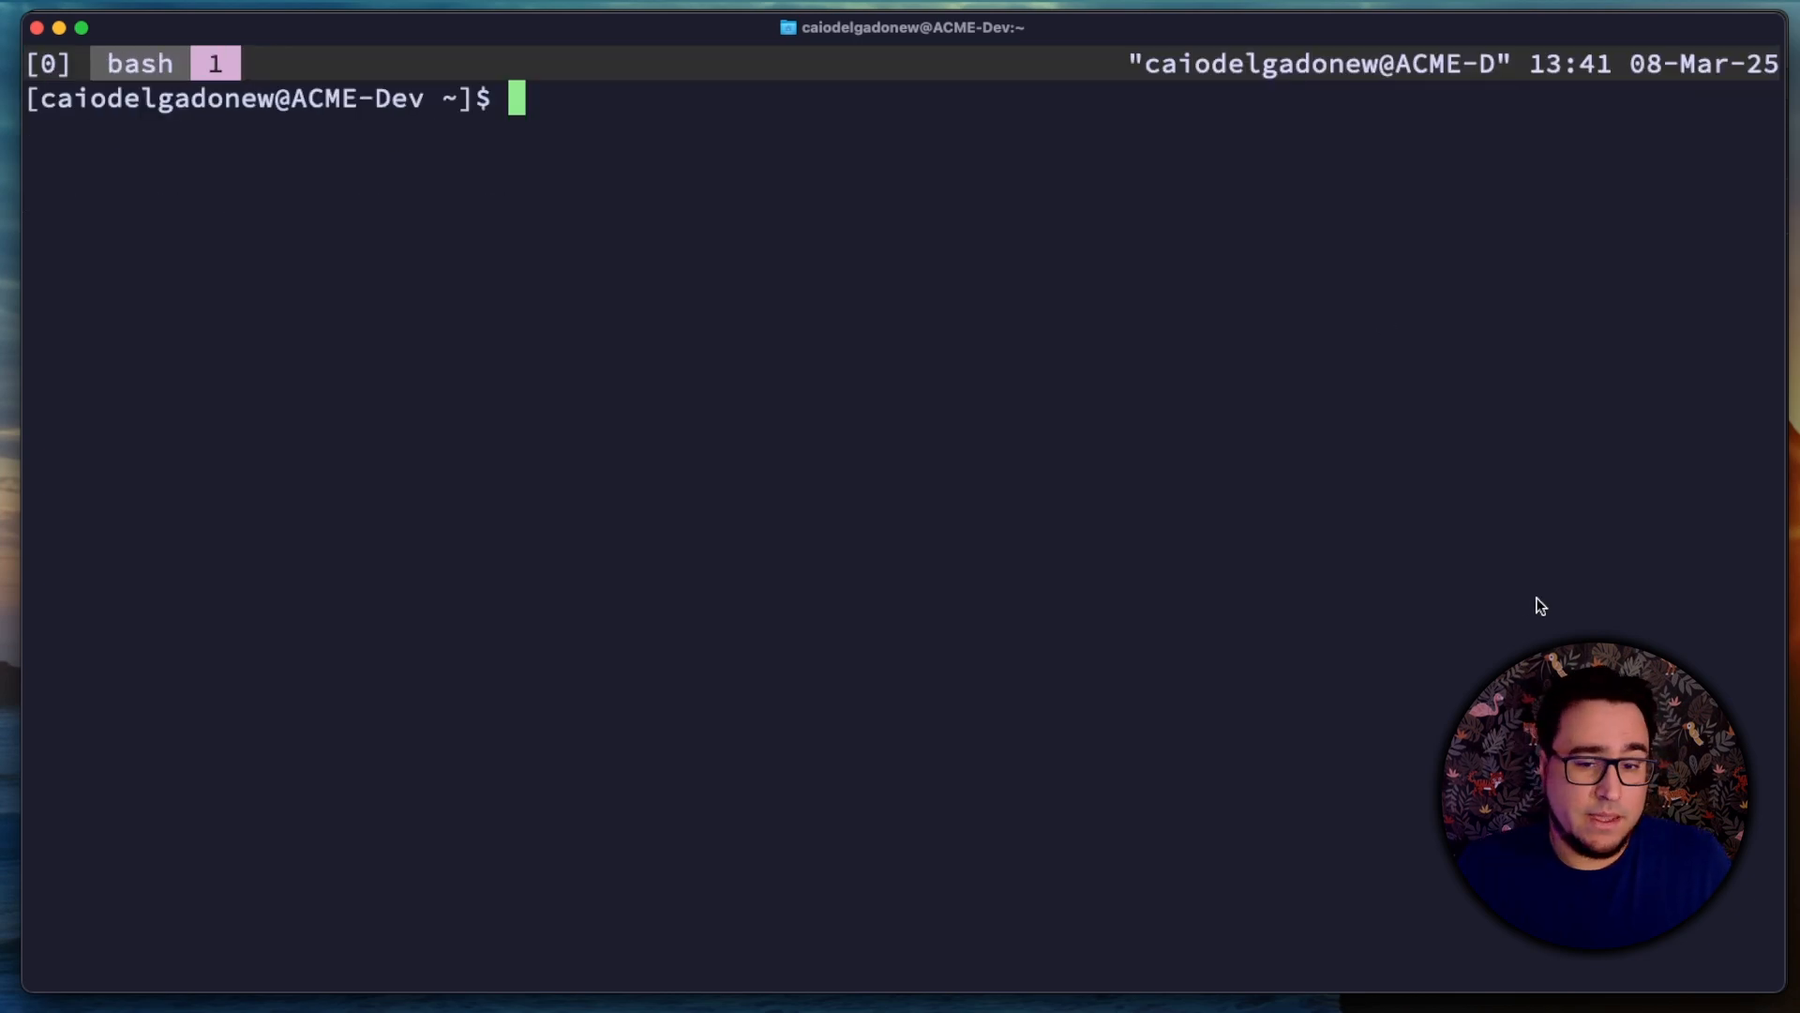
{"action": "type", "text": "nvim"}
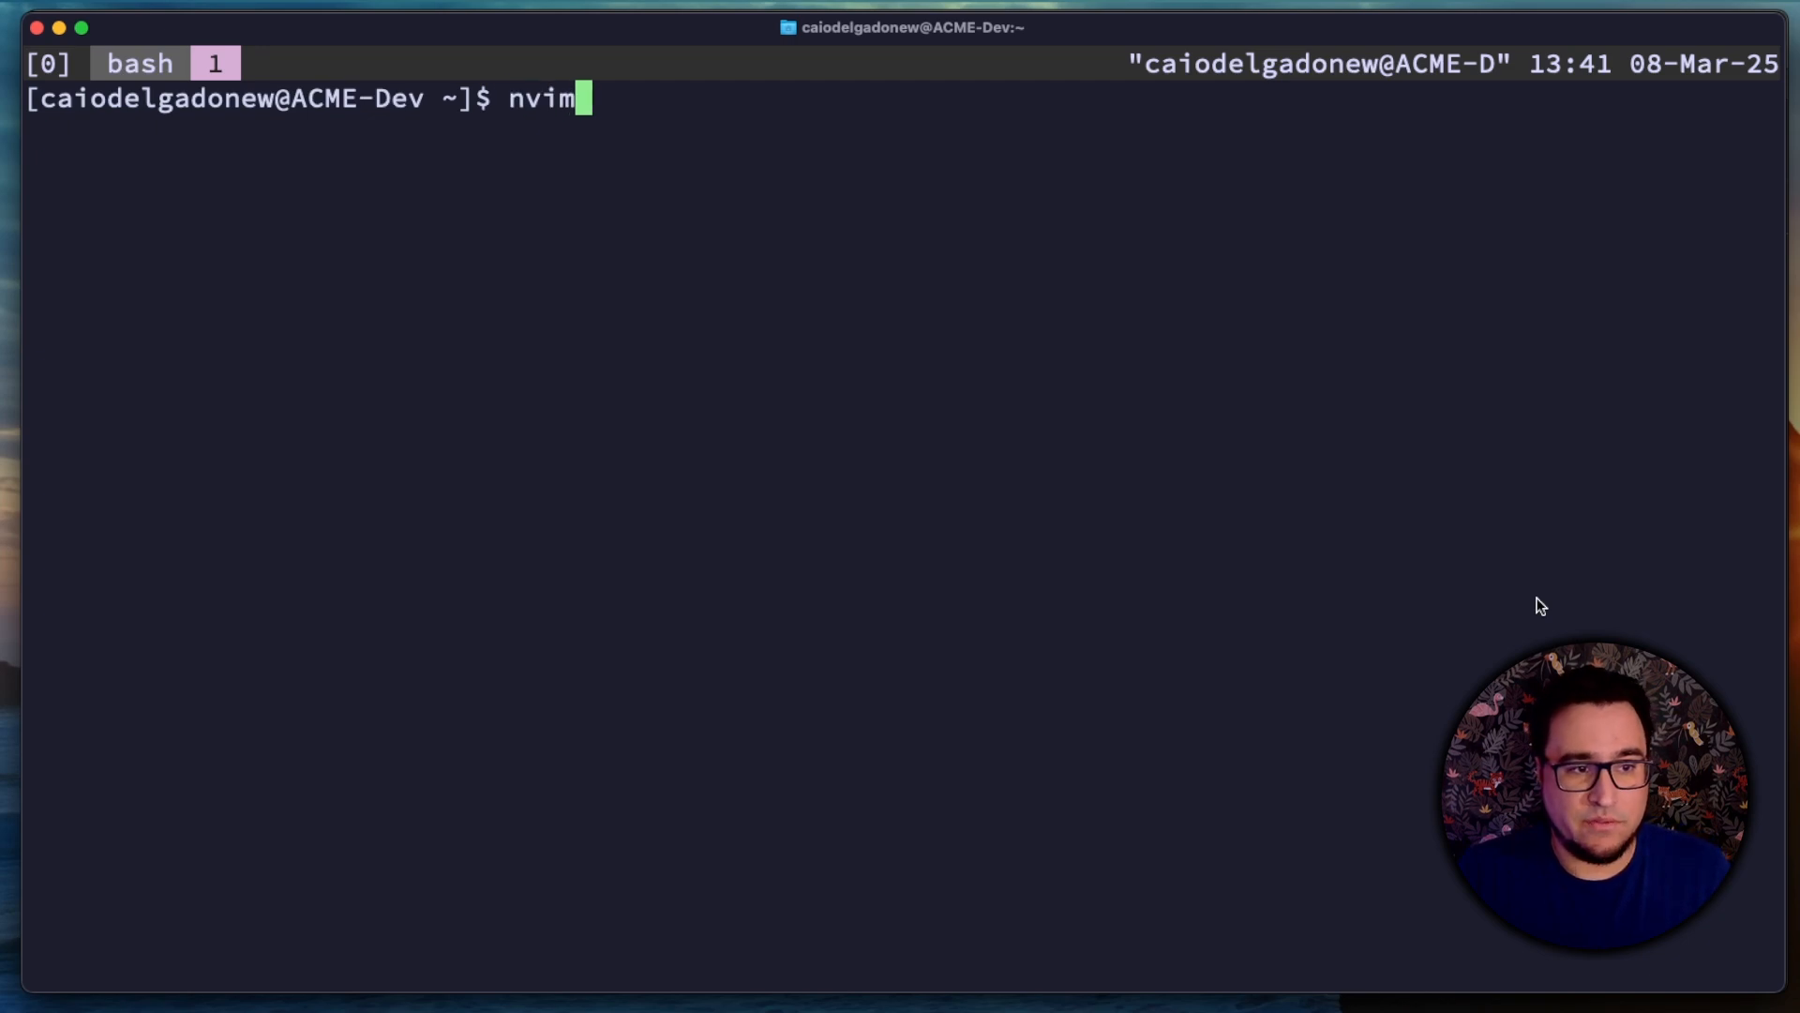
{"action": "key", "text": "Return"}
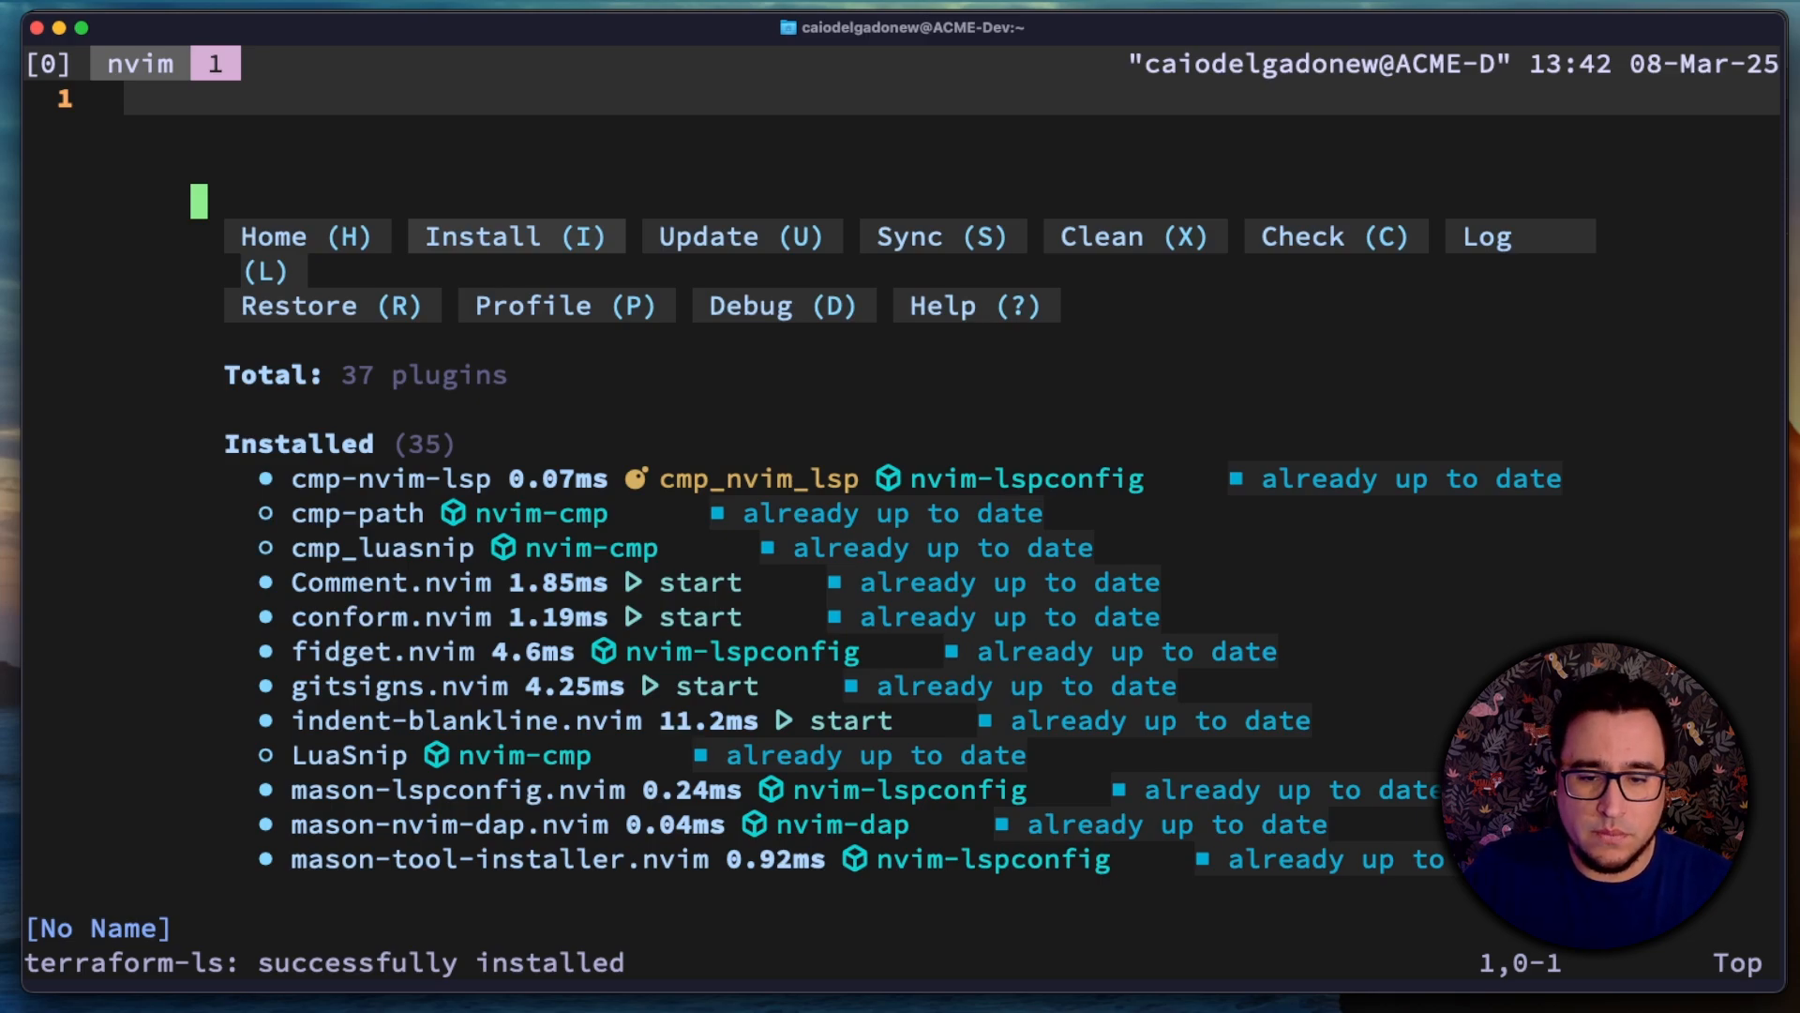
Step: Switch to Coder in the browser and create a workspace named Umbrella-Dev from the dev-environment template
{"action": "key", "text": "super+Tab"}
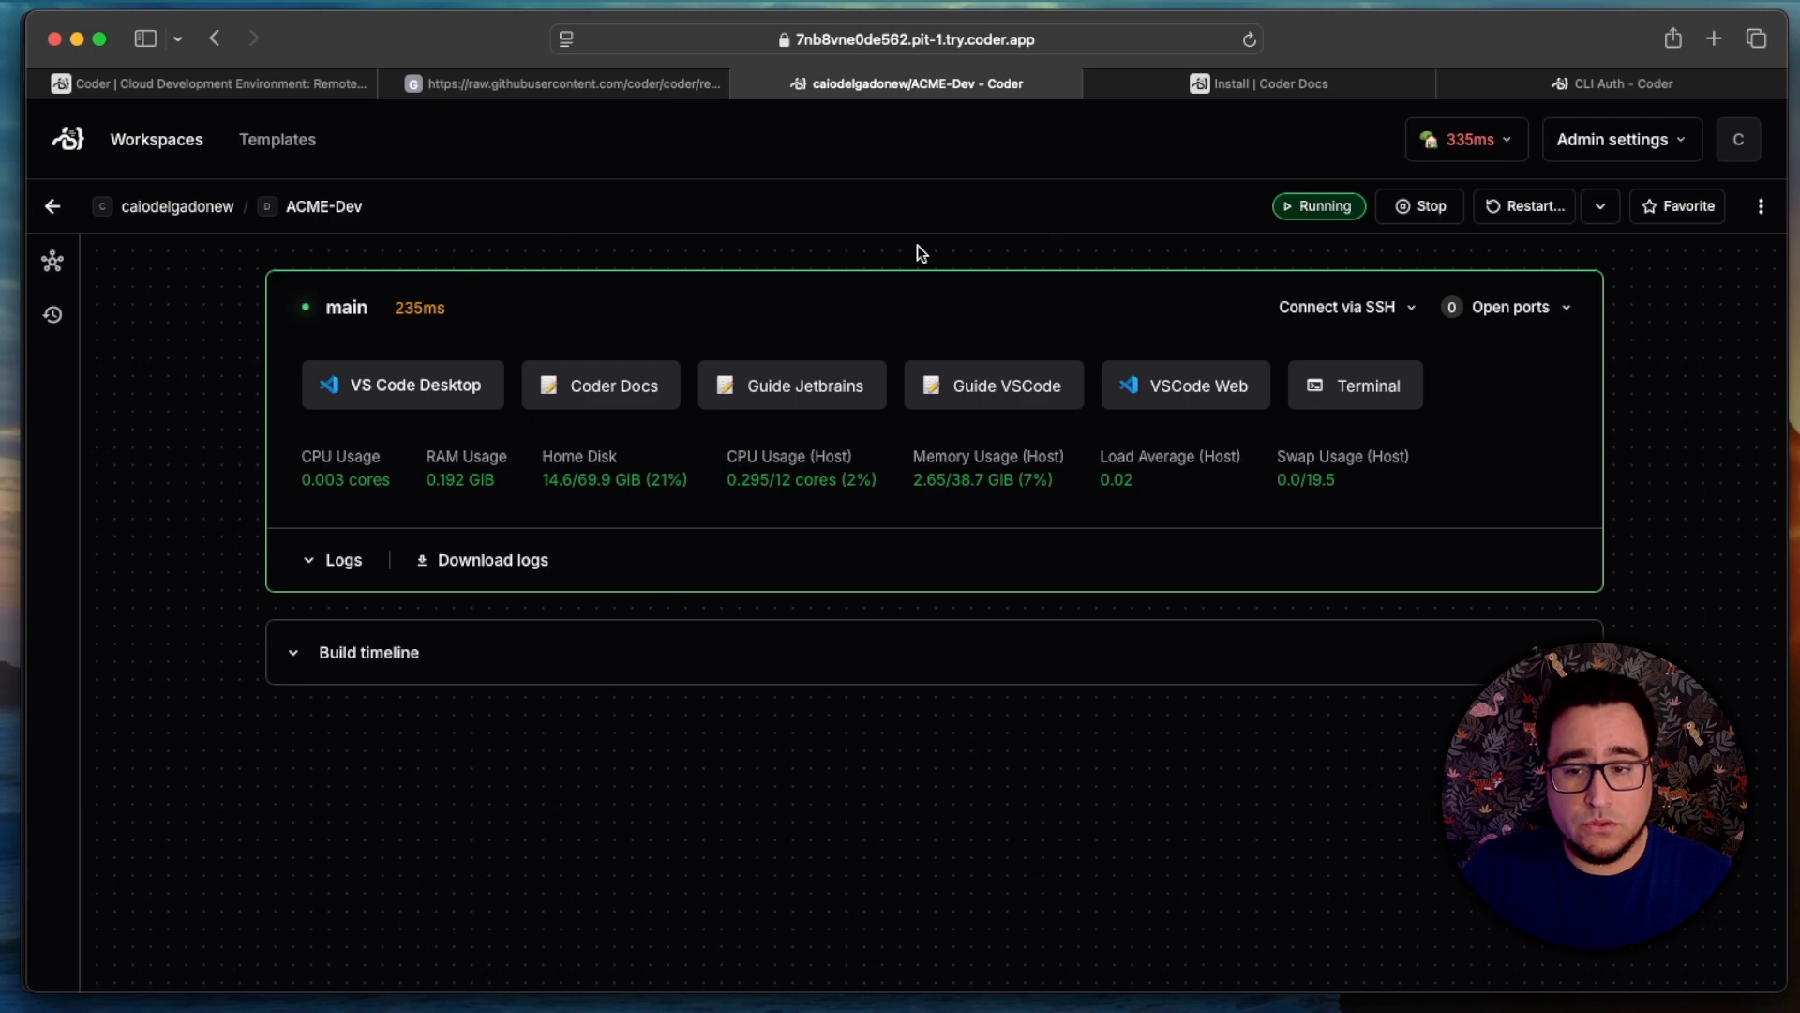
{"action": "left_click", "coordinate": [60, 147]}
{"action": "left_click", "coordinate": [1605, 259]}
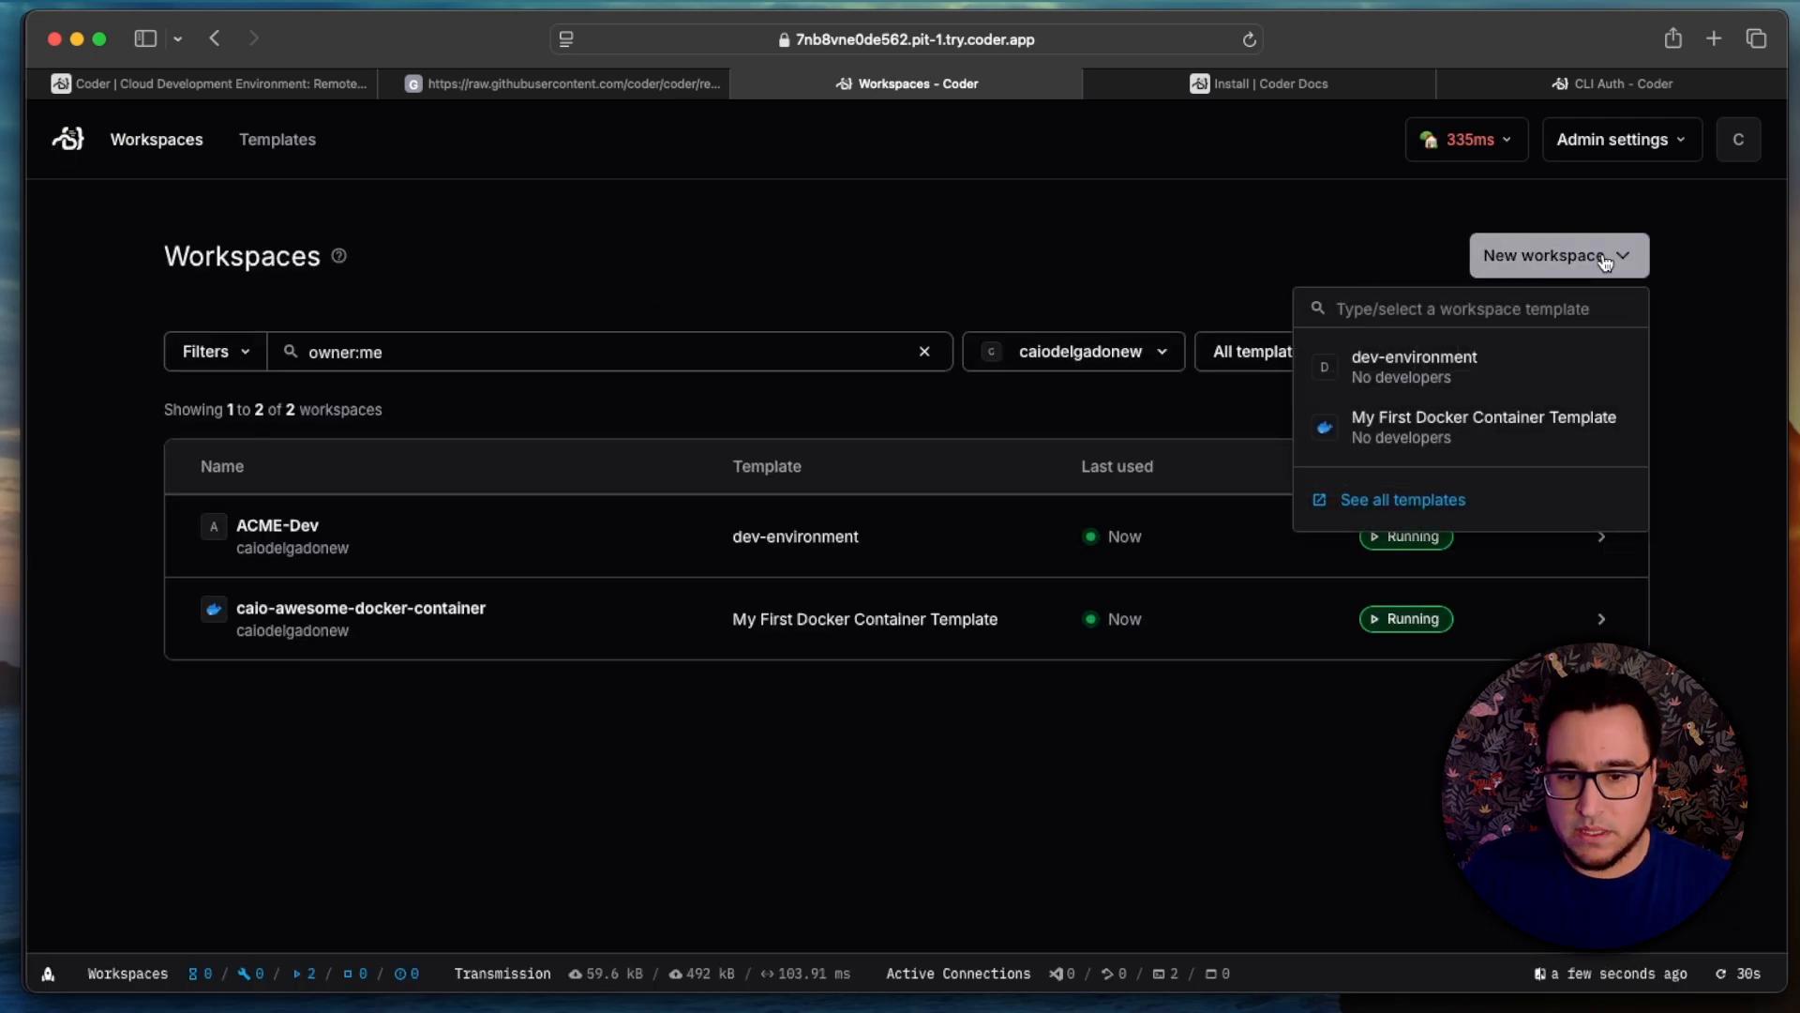
{"action": "left_click", "coordinate": [1532, 368]}
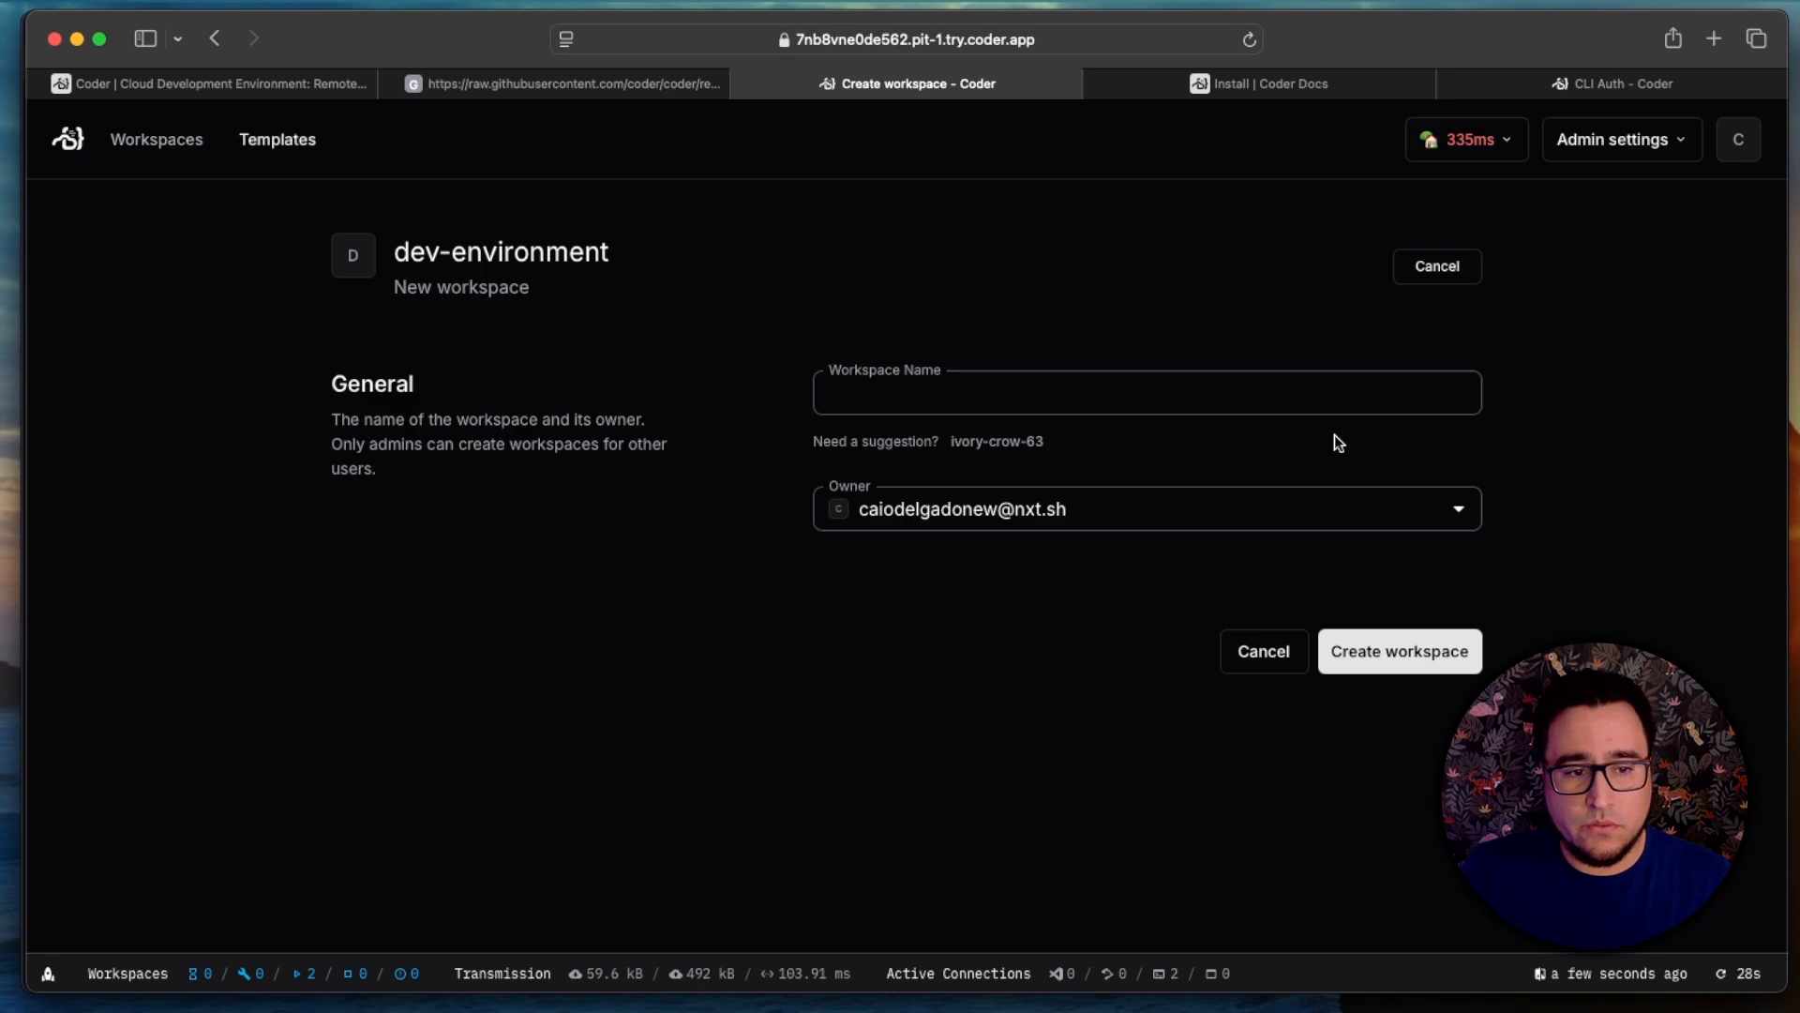
{"action": "left_click", "coordinate": [1326, 401]}
{"action": "type", "text": "Um"}
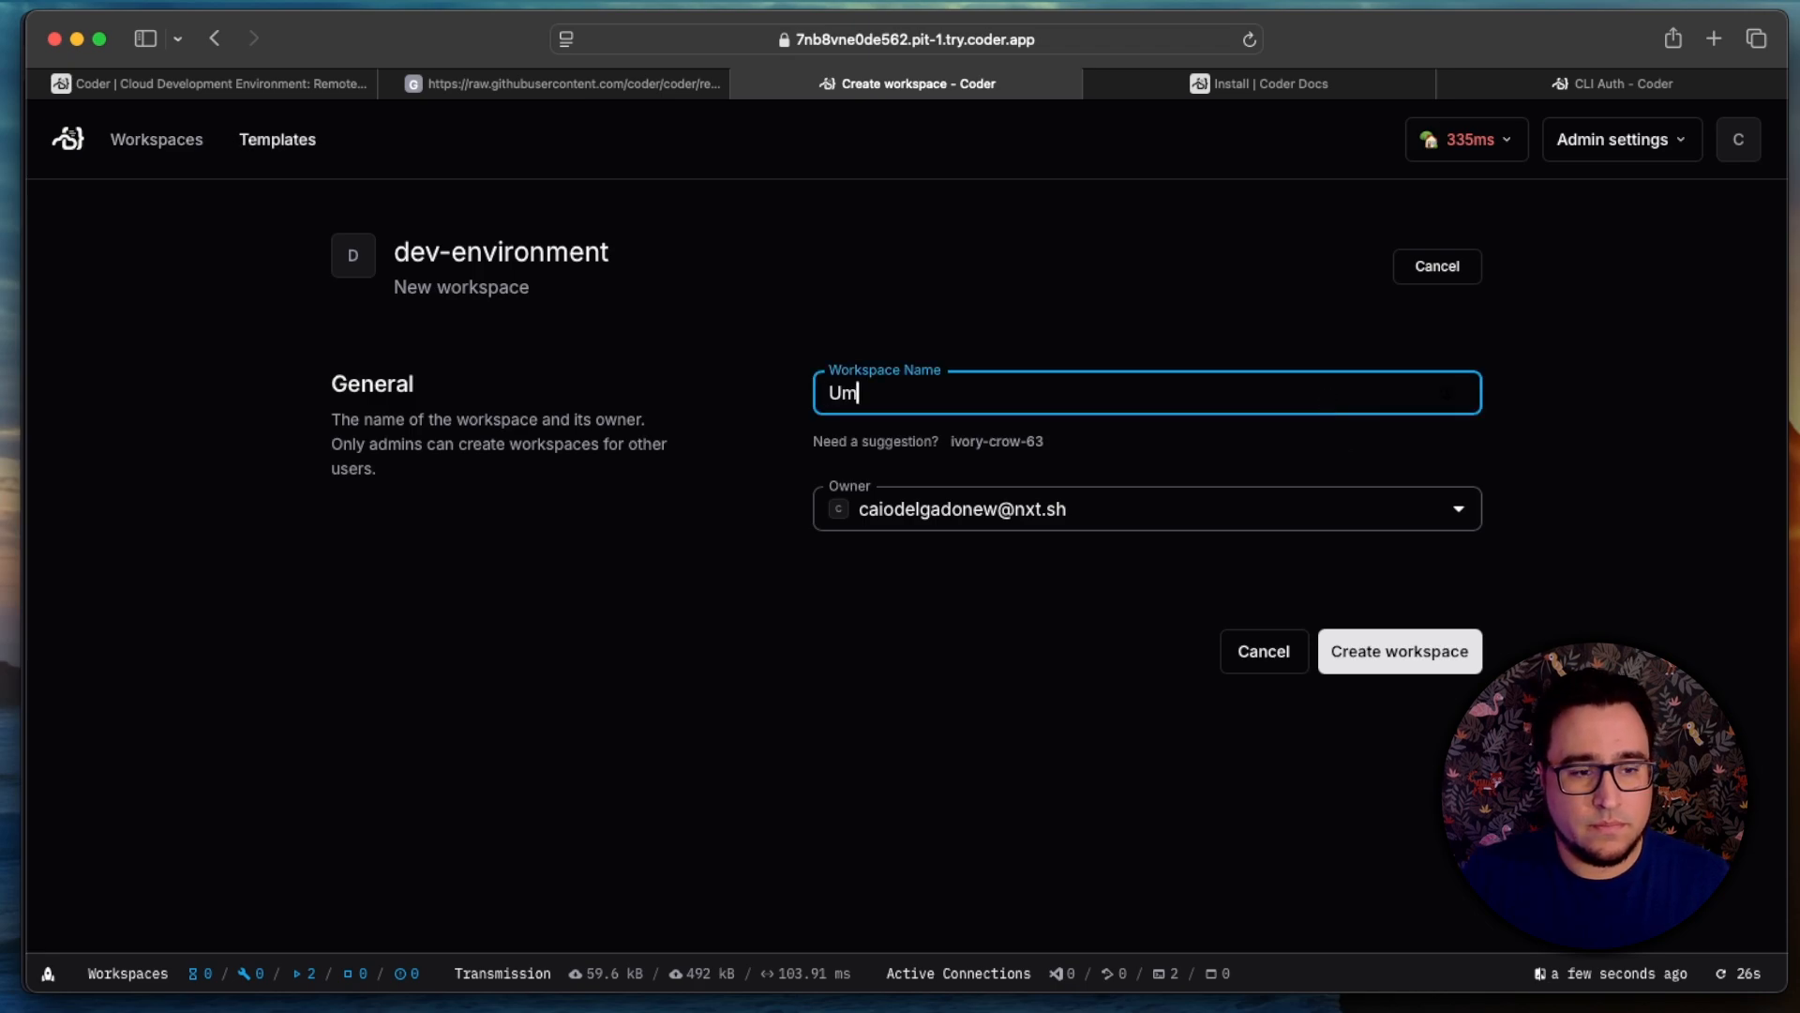
{"action": "type", "text": "brella-Dev"}
{"action": "left_click", "coordinate": [1455, 650]}
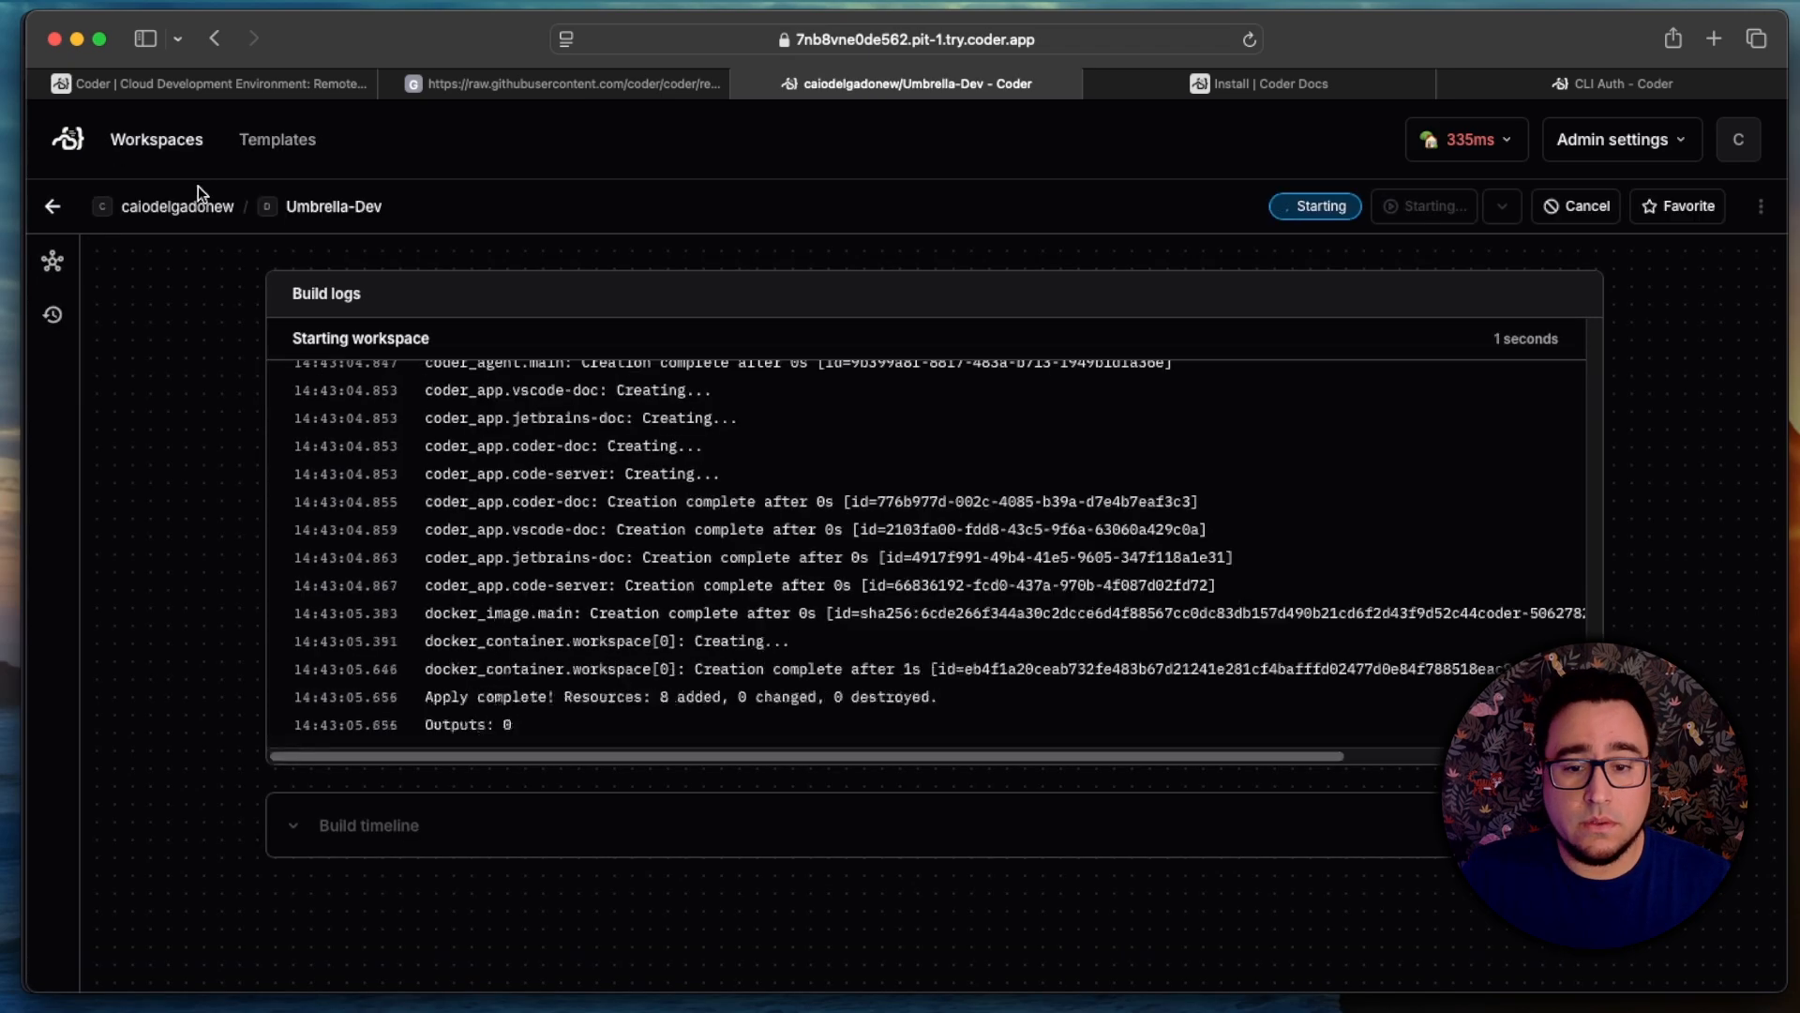
Step: Create another workspace named NxT-Dev from the dev-environment template
{"action": "left_click", "coordinate": [69, 143]}
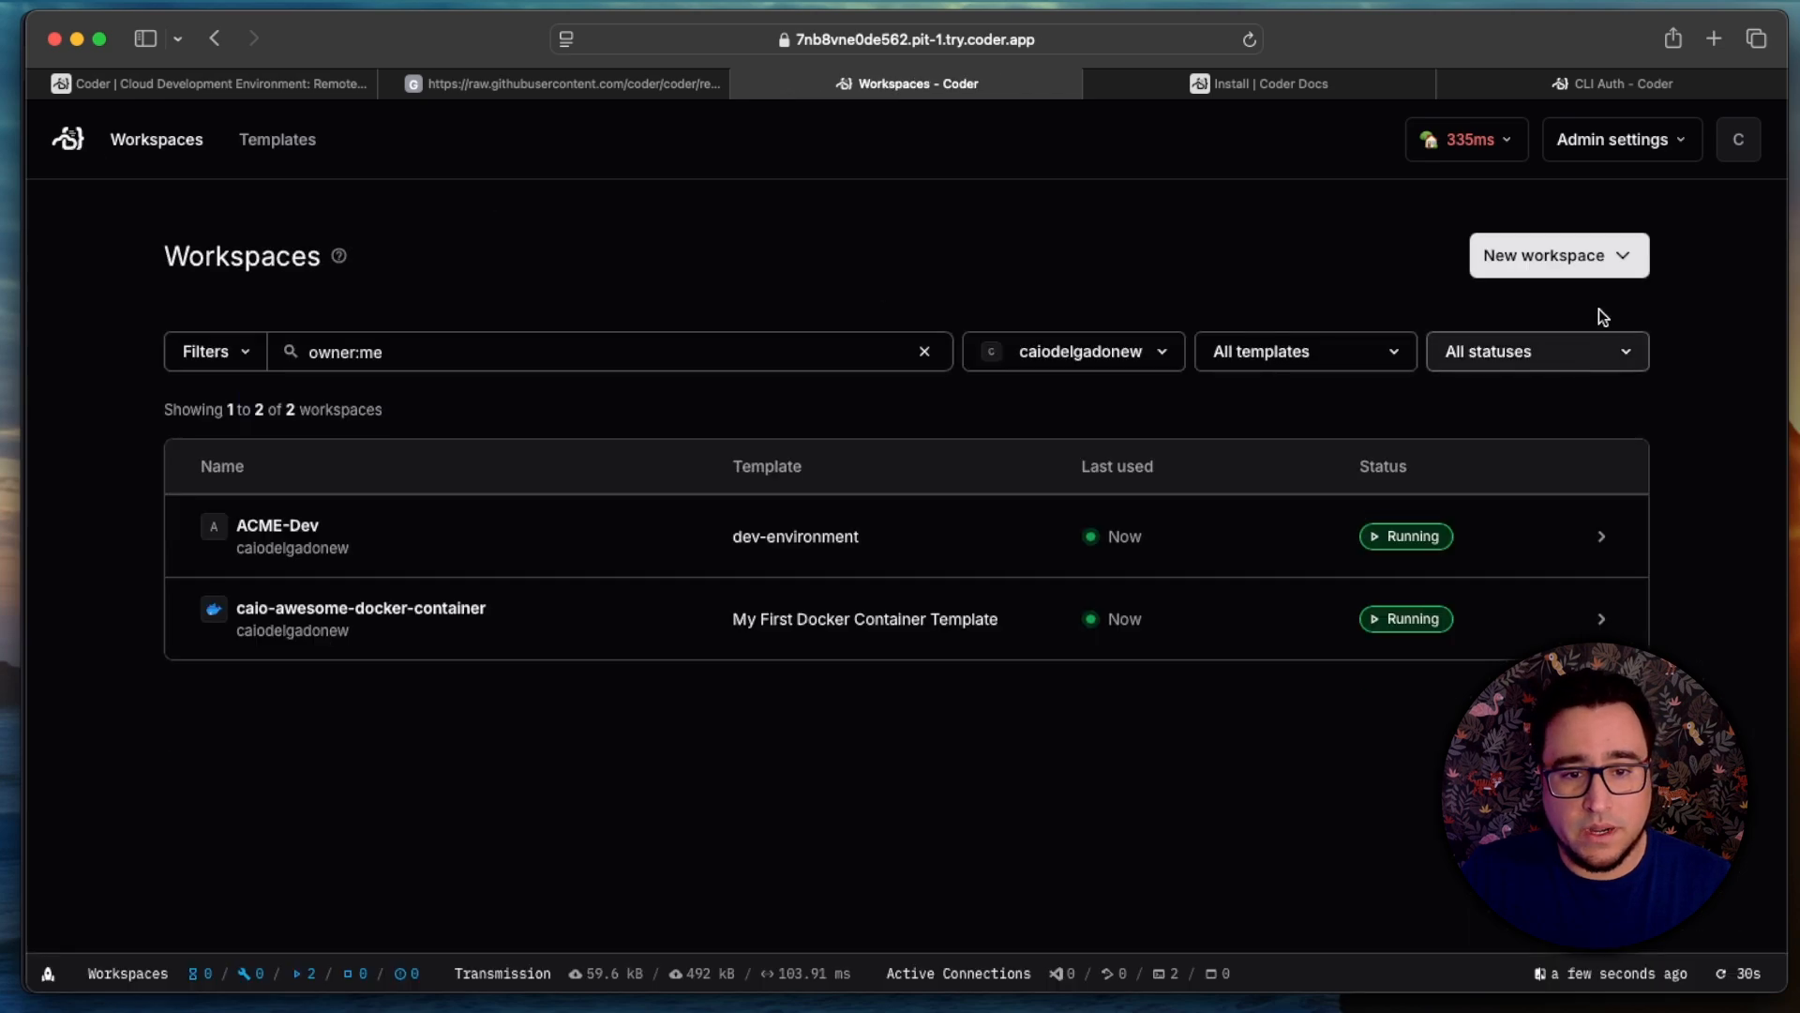
{"action": "left_click", "coordinate": [1599, 266]}
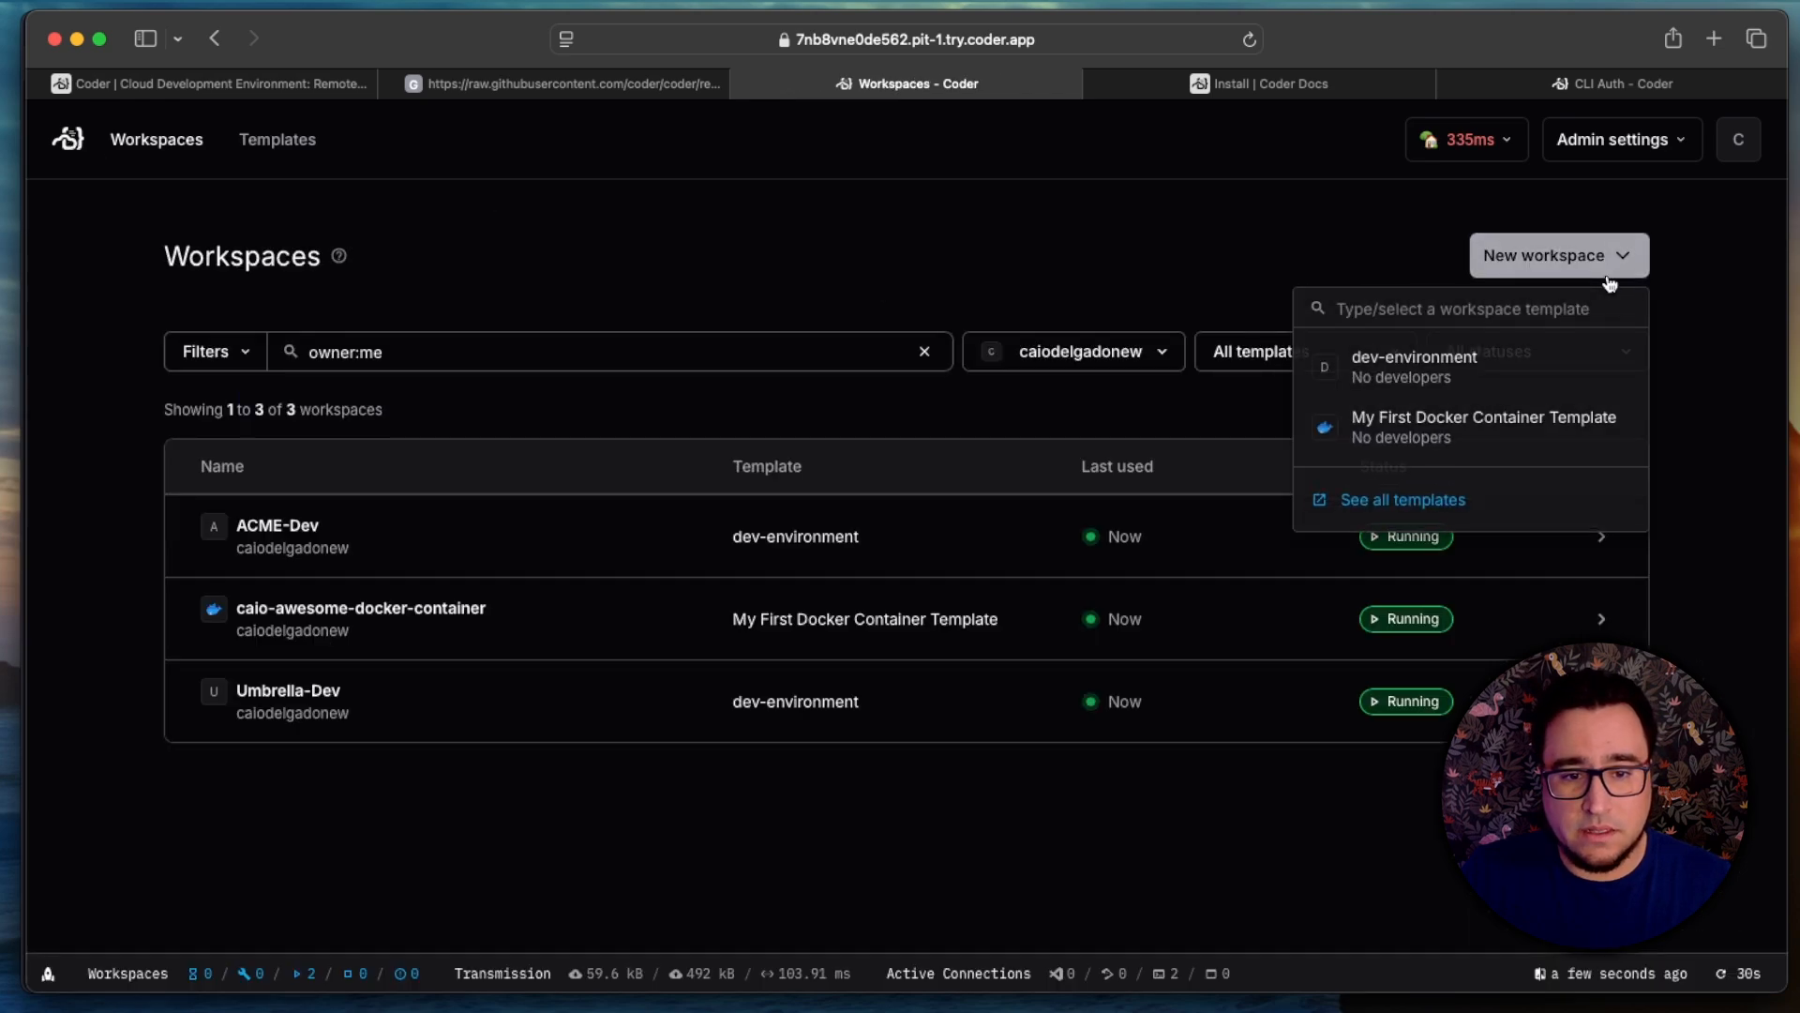
{"action": "left_click", "coordinate": [1546, 362]}
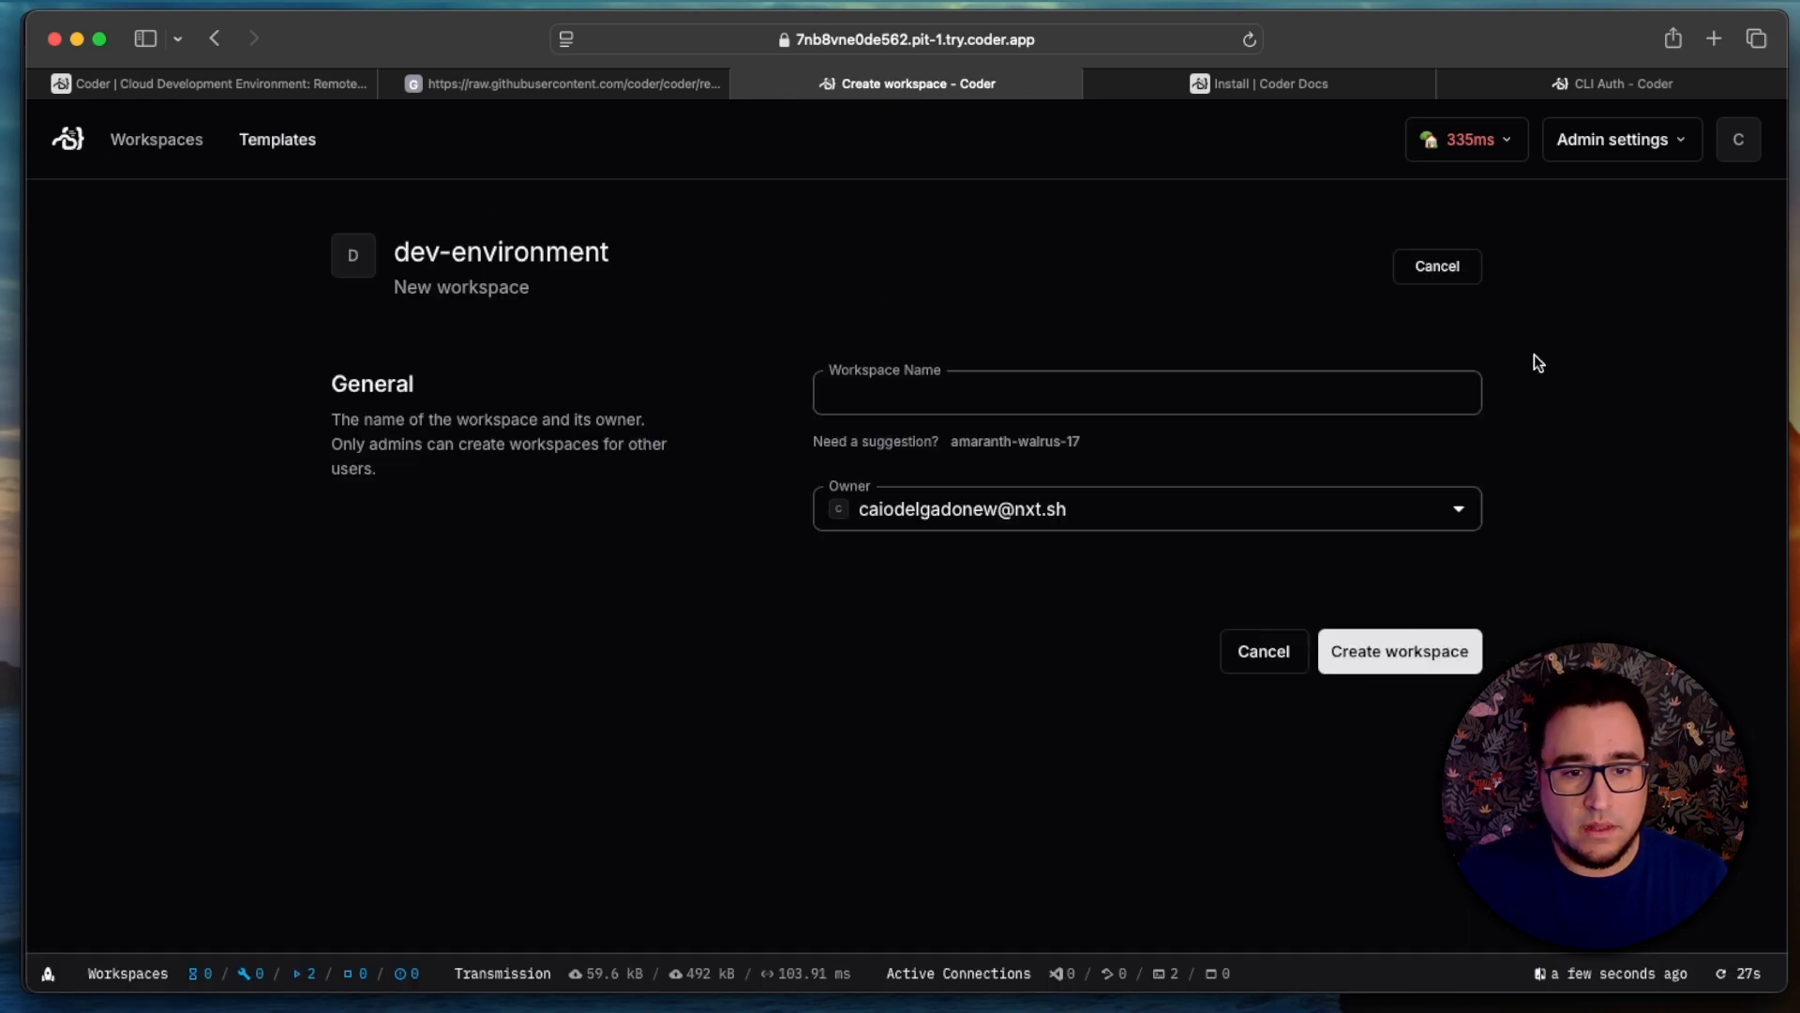
{"action": "left_click", "coordinate": [1356, 406]}
{"action": "type", "text": "NxT-"}
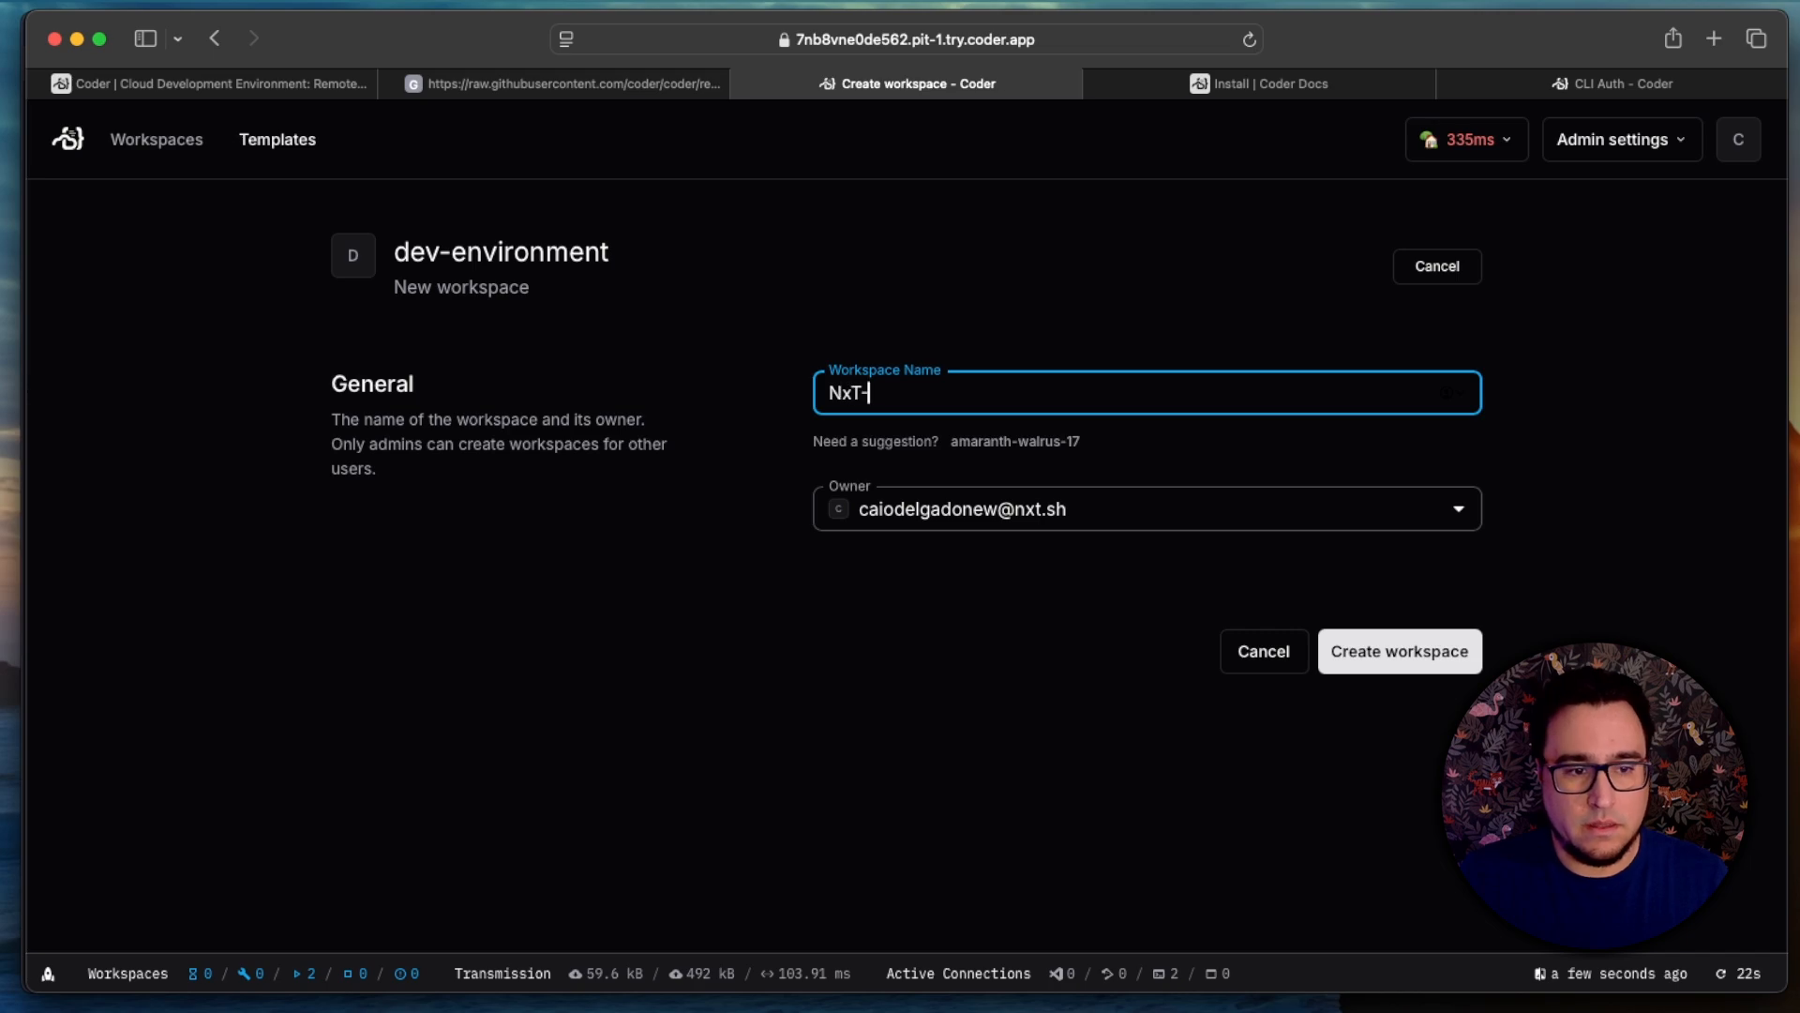
{"action": "type", "text": "Dev"}
{"action": "key", "text": "Return"}
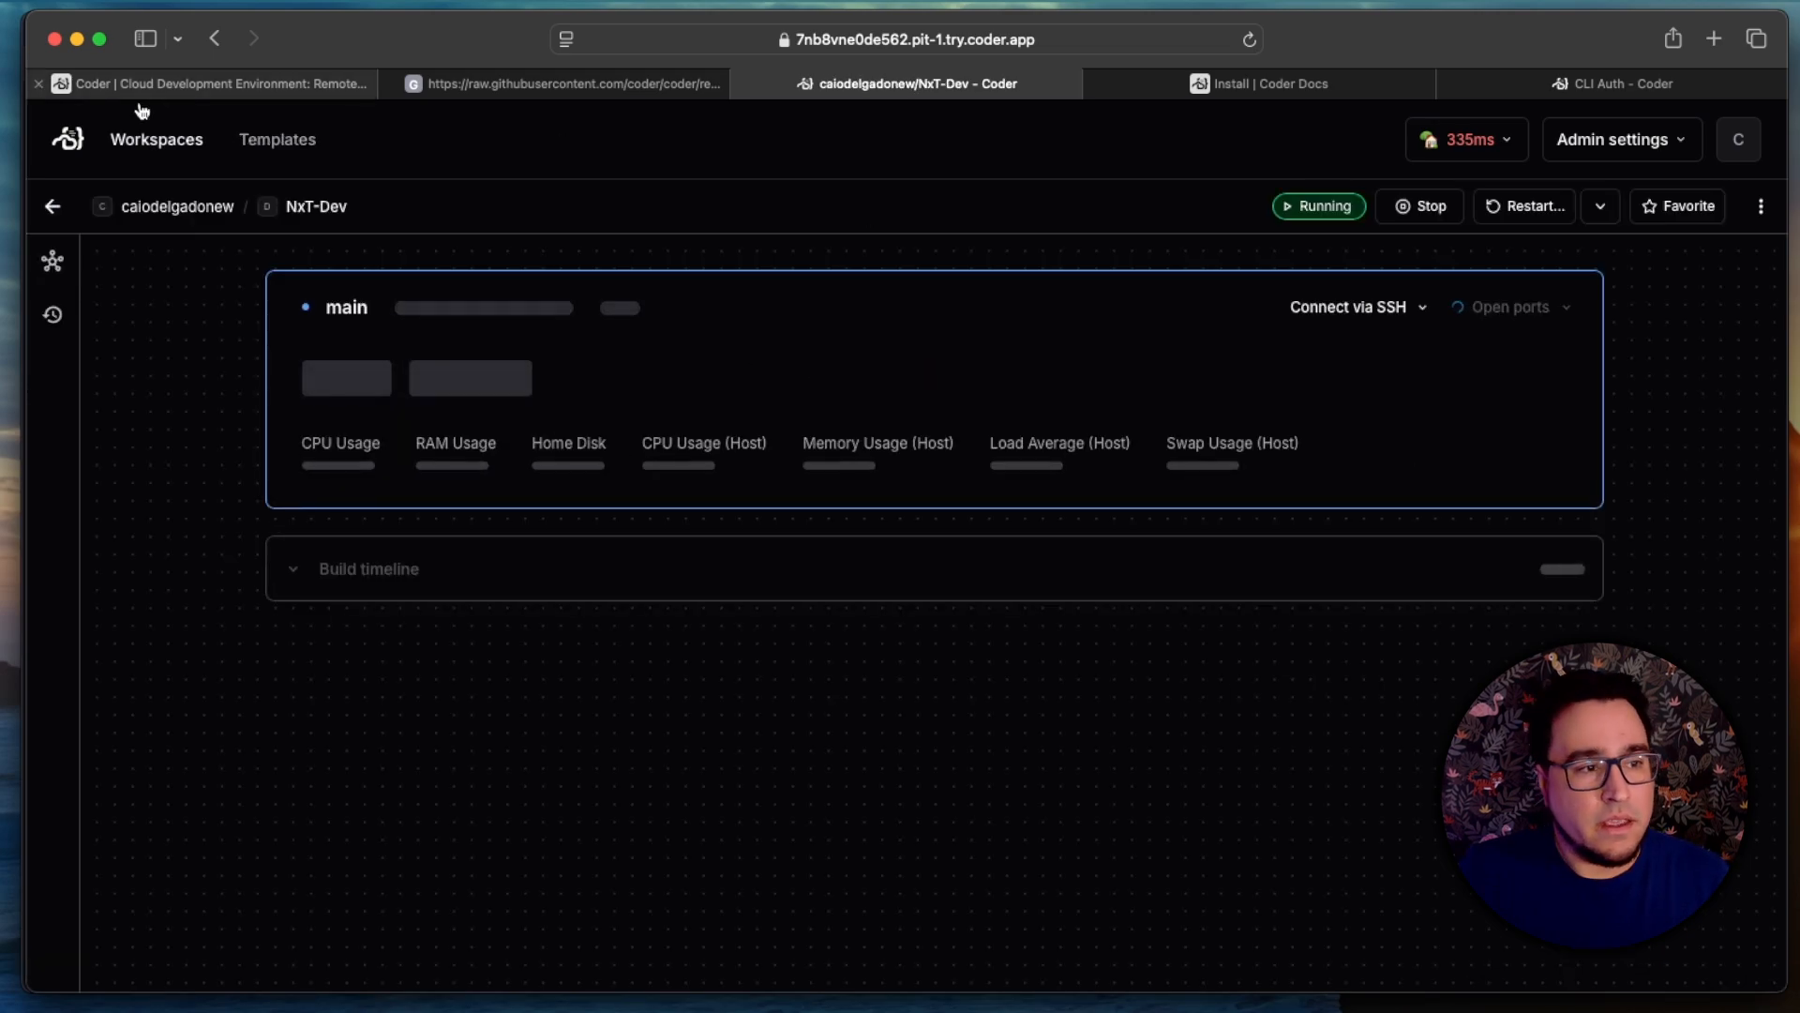
Step: Open the NxT-Dev workspace in VS Code Desktop, allowing the website to launch Visual Studio Code
{"action": "left_click", "coordinate": [156, 139]}
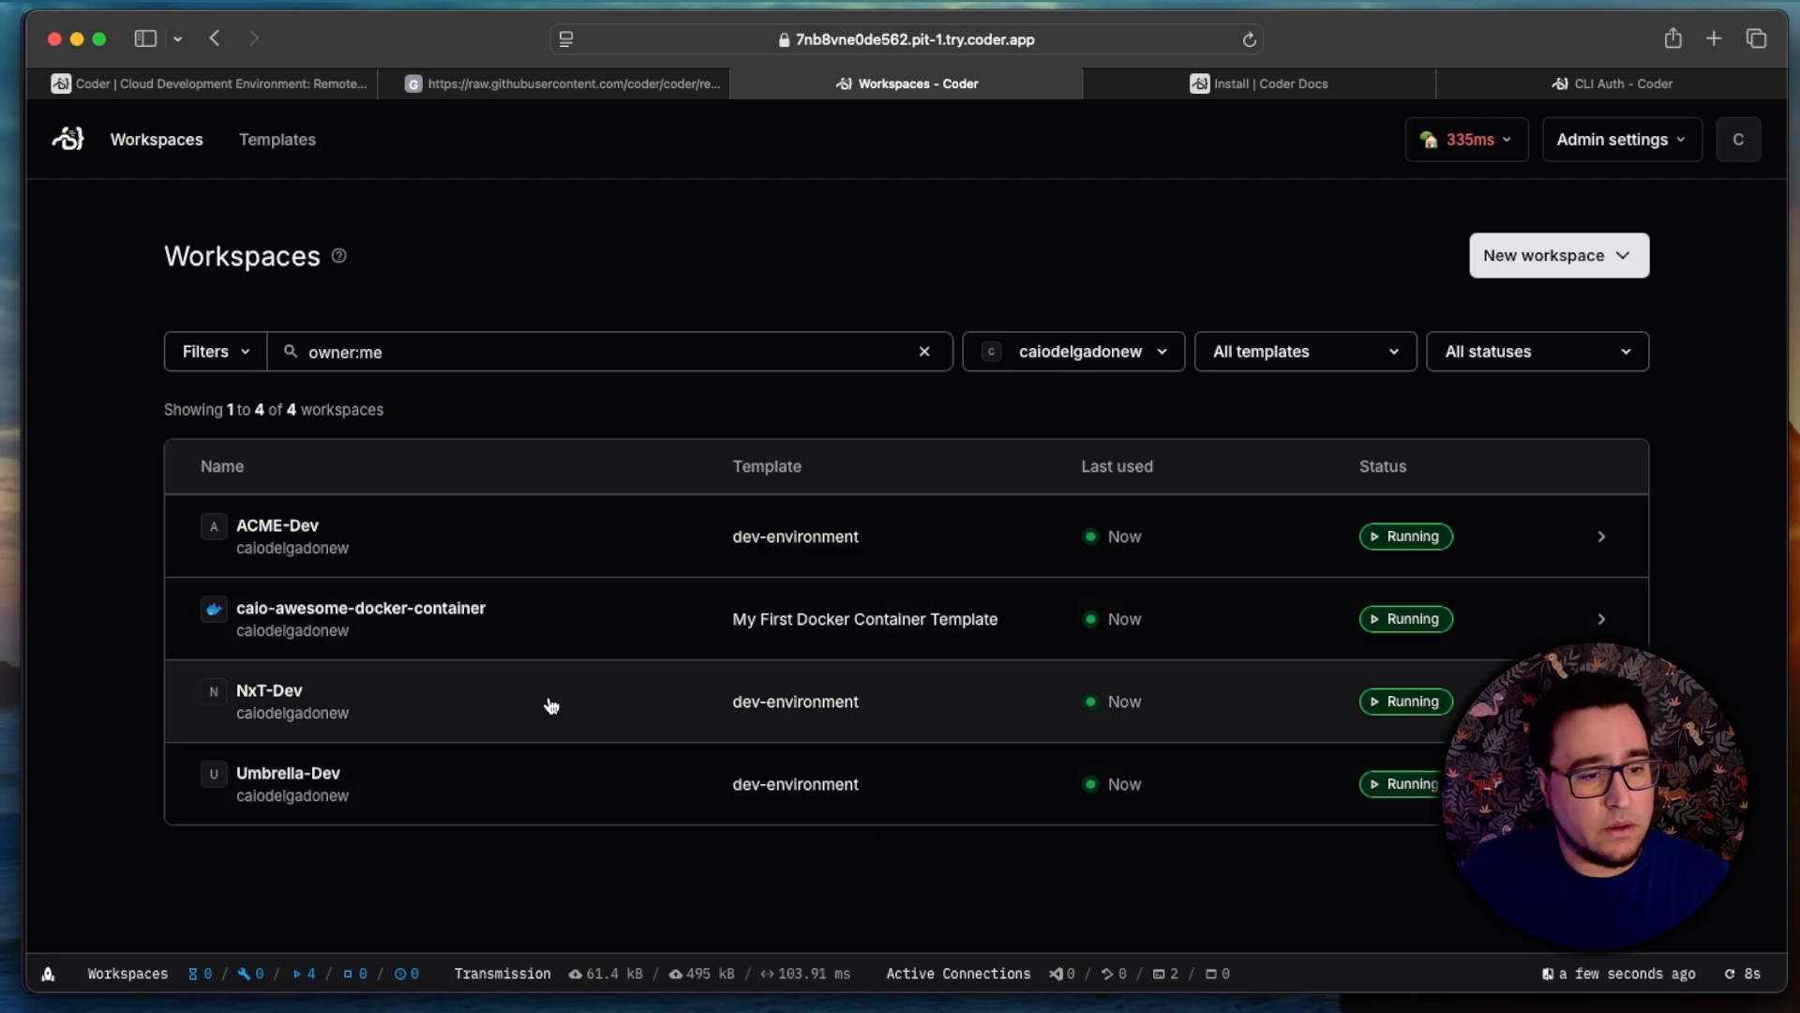
{"action": "left_click", "coordinate": [551, 705]}
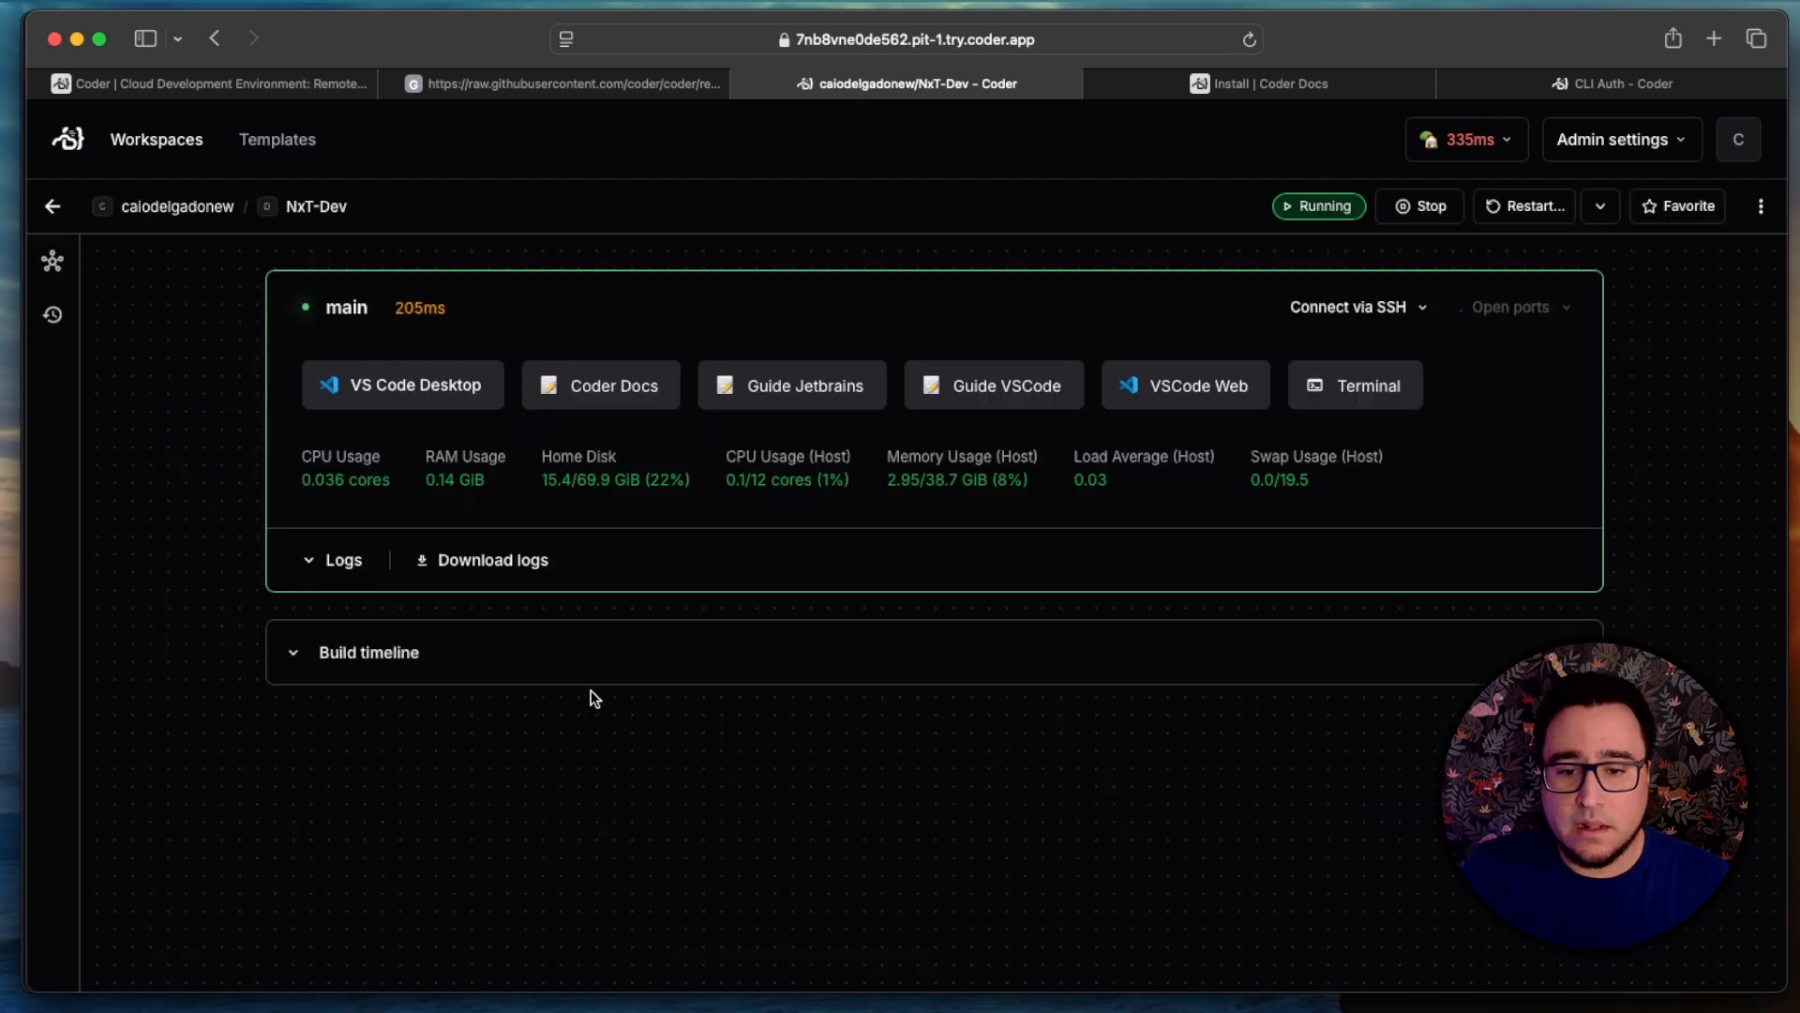
{"action": "left_click", "coordinate": [391, 405]}
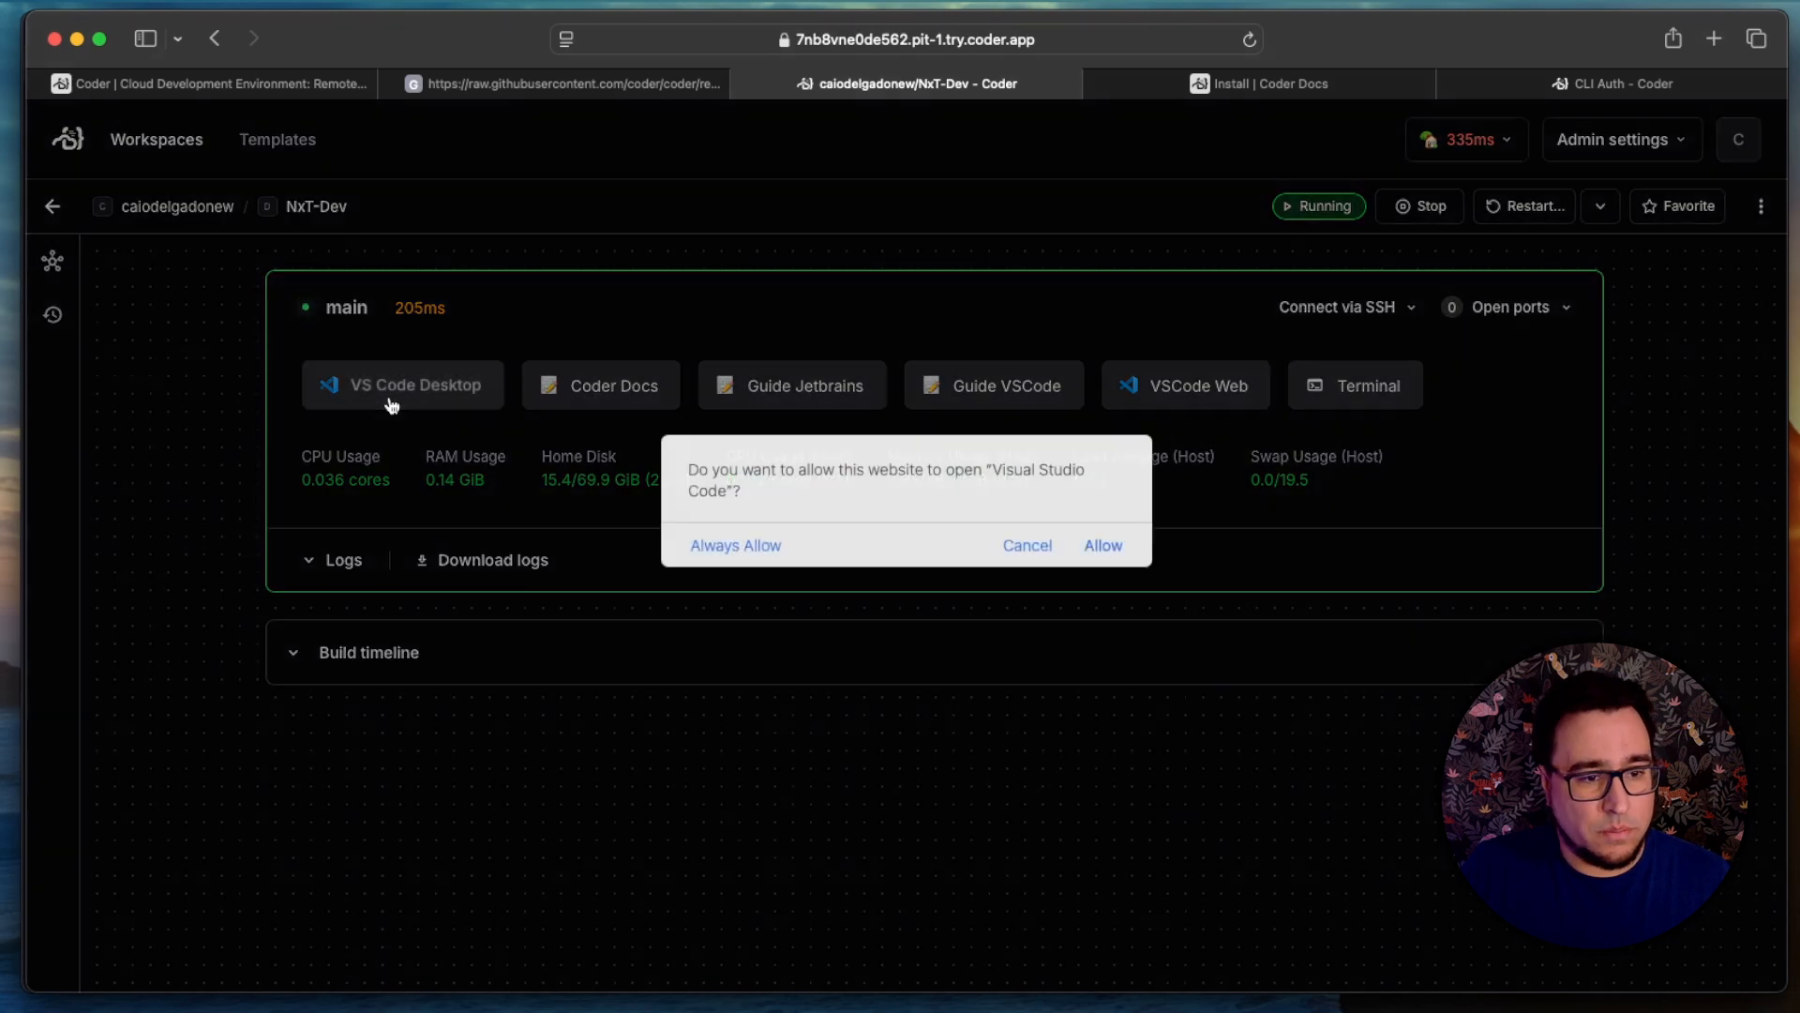
{"action": "left_click", "coordinate": [1116, 559]}
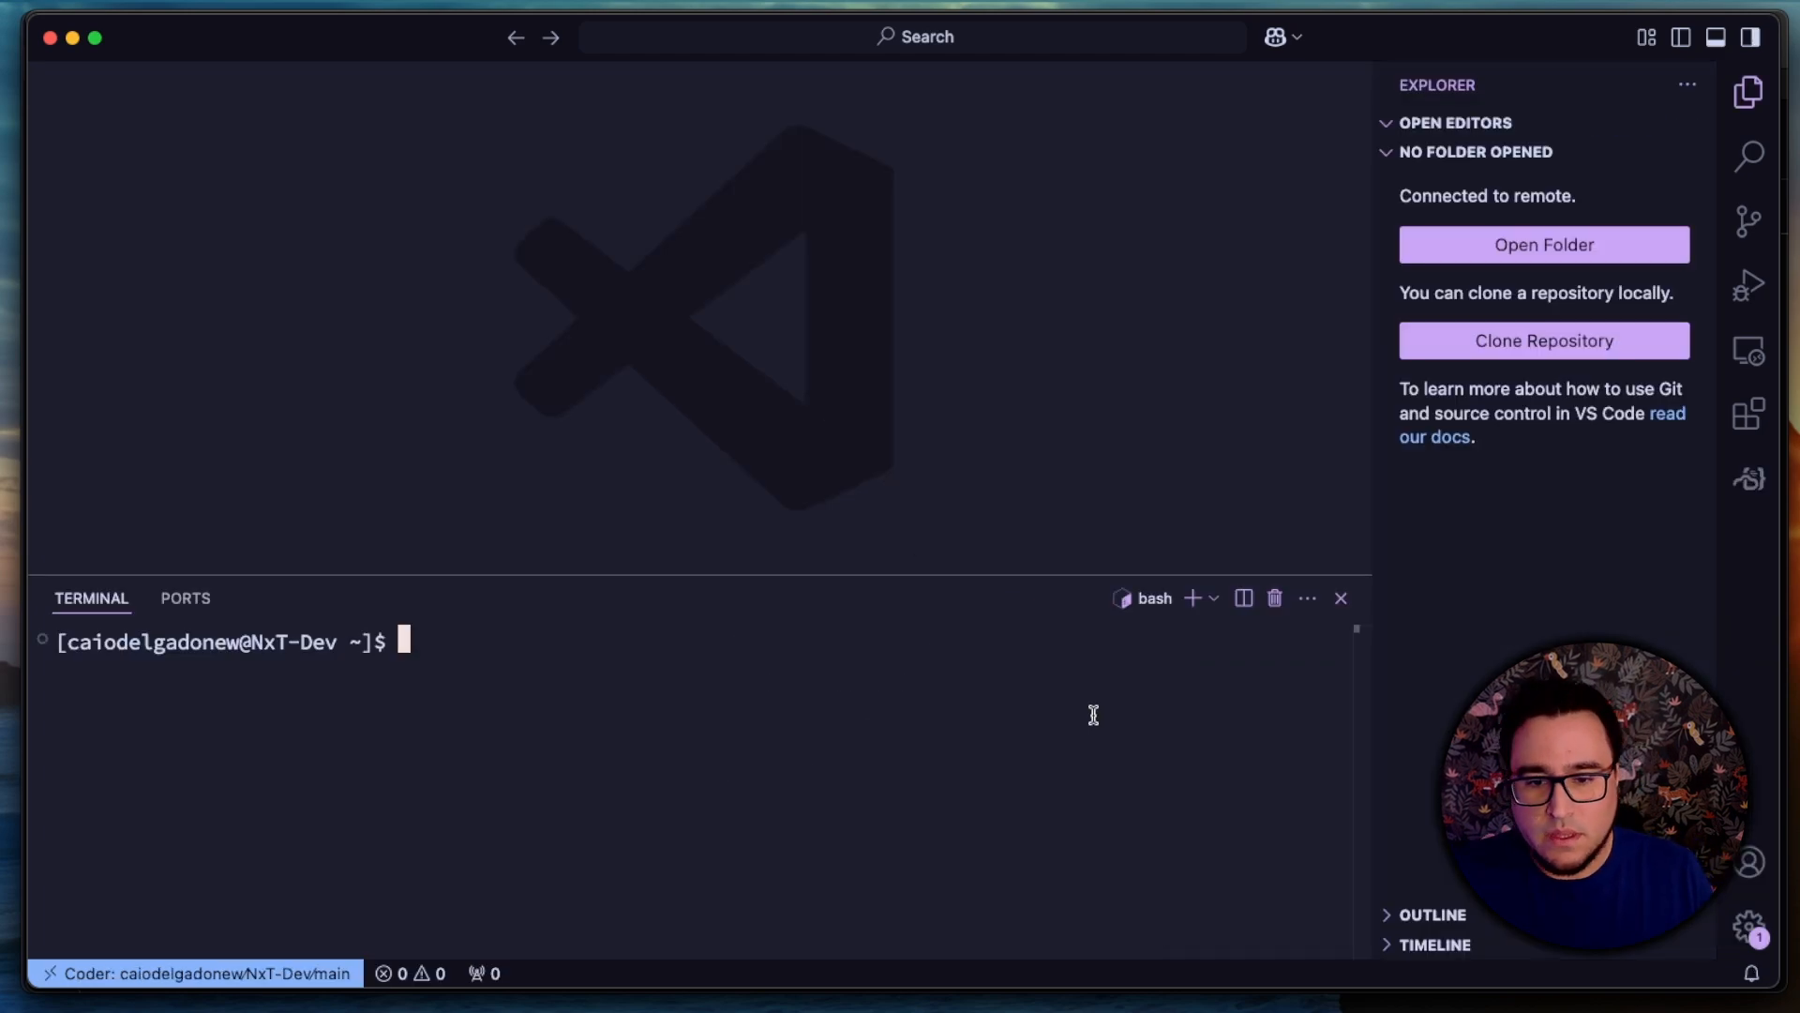
Step: Check the host name in the VS Code terminal prompt and open the remote user's home folder
{"action": "left_click_drag", "start_coordinate": [245, 654], "coordinate": [378, 658]}
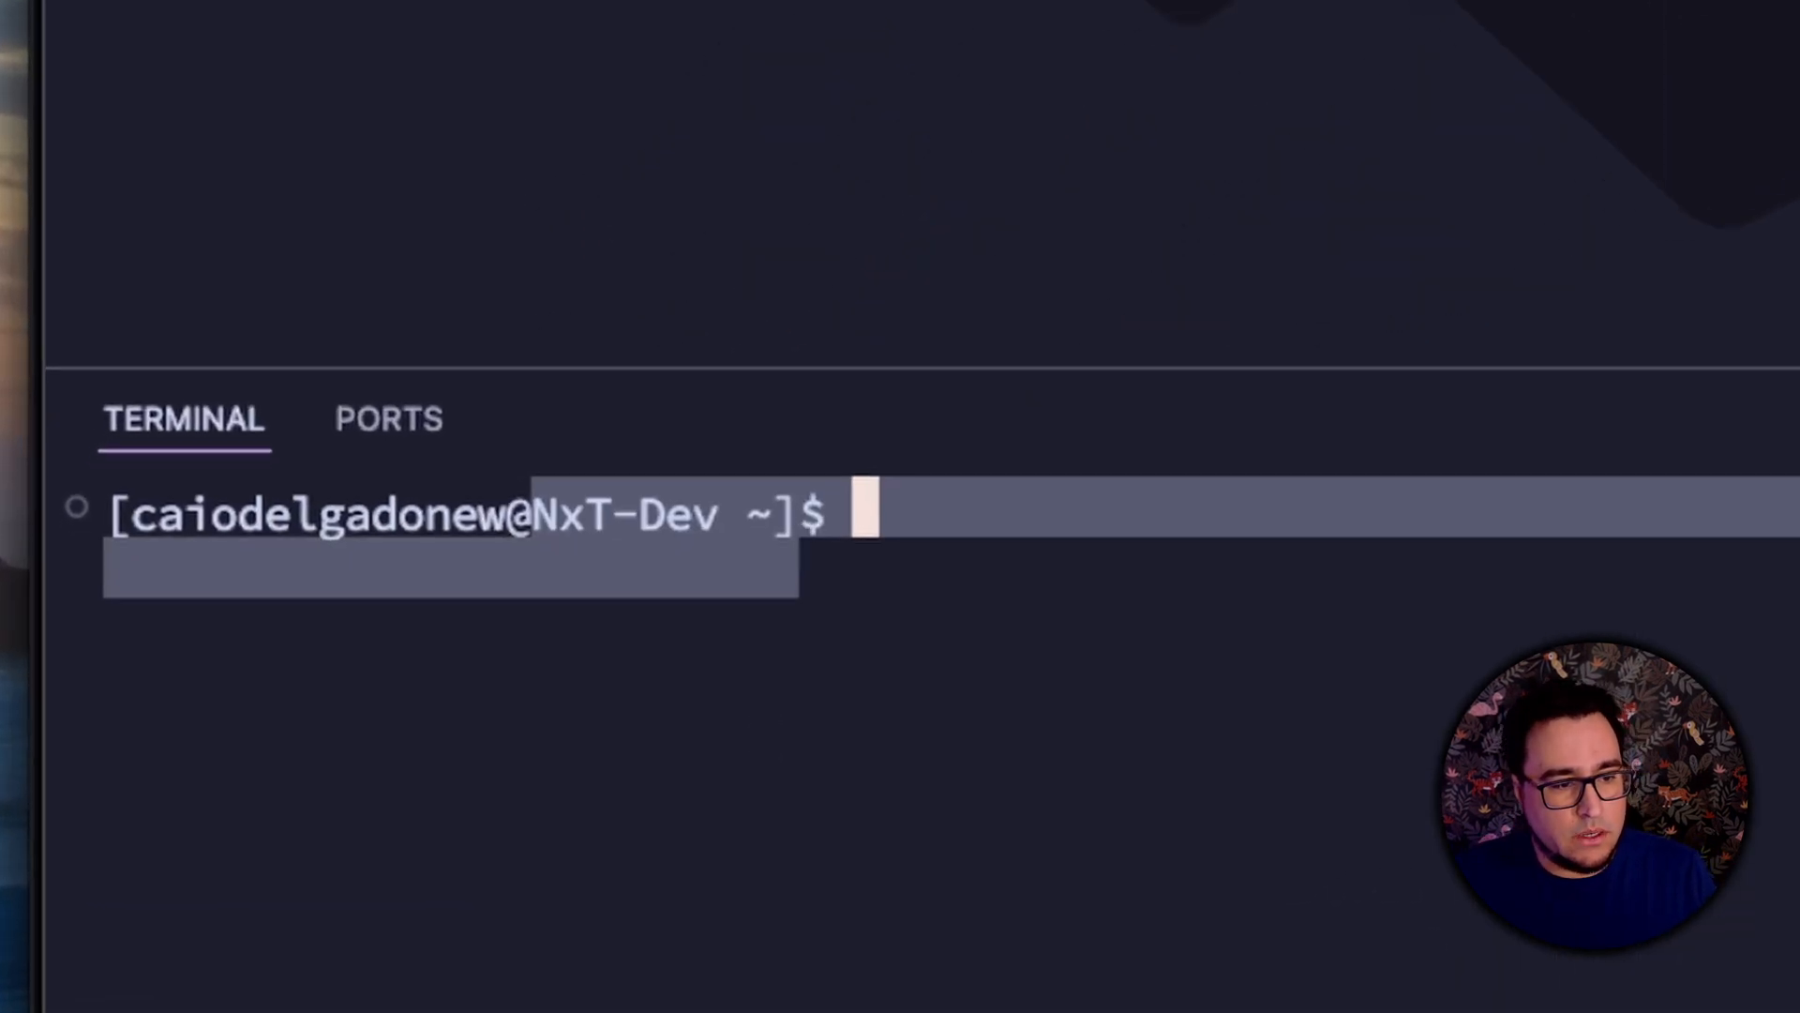
{"action": "left_click", "coordinate": [799, 574]}
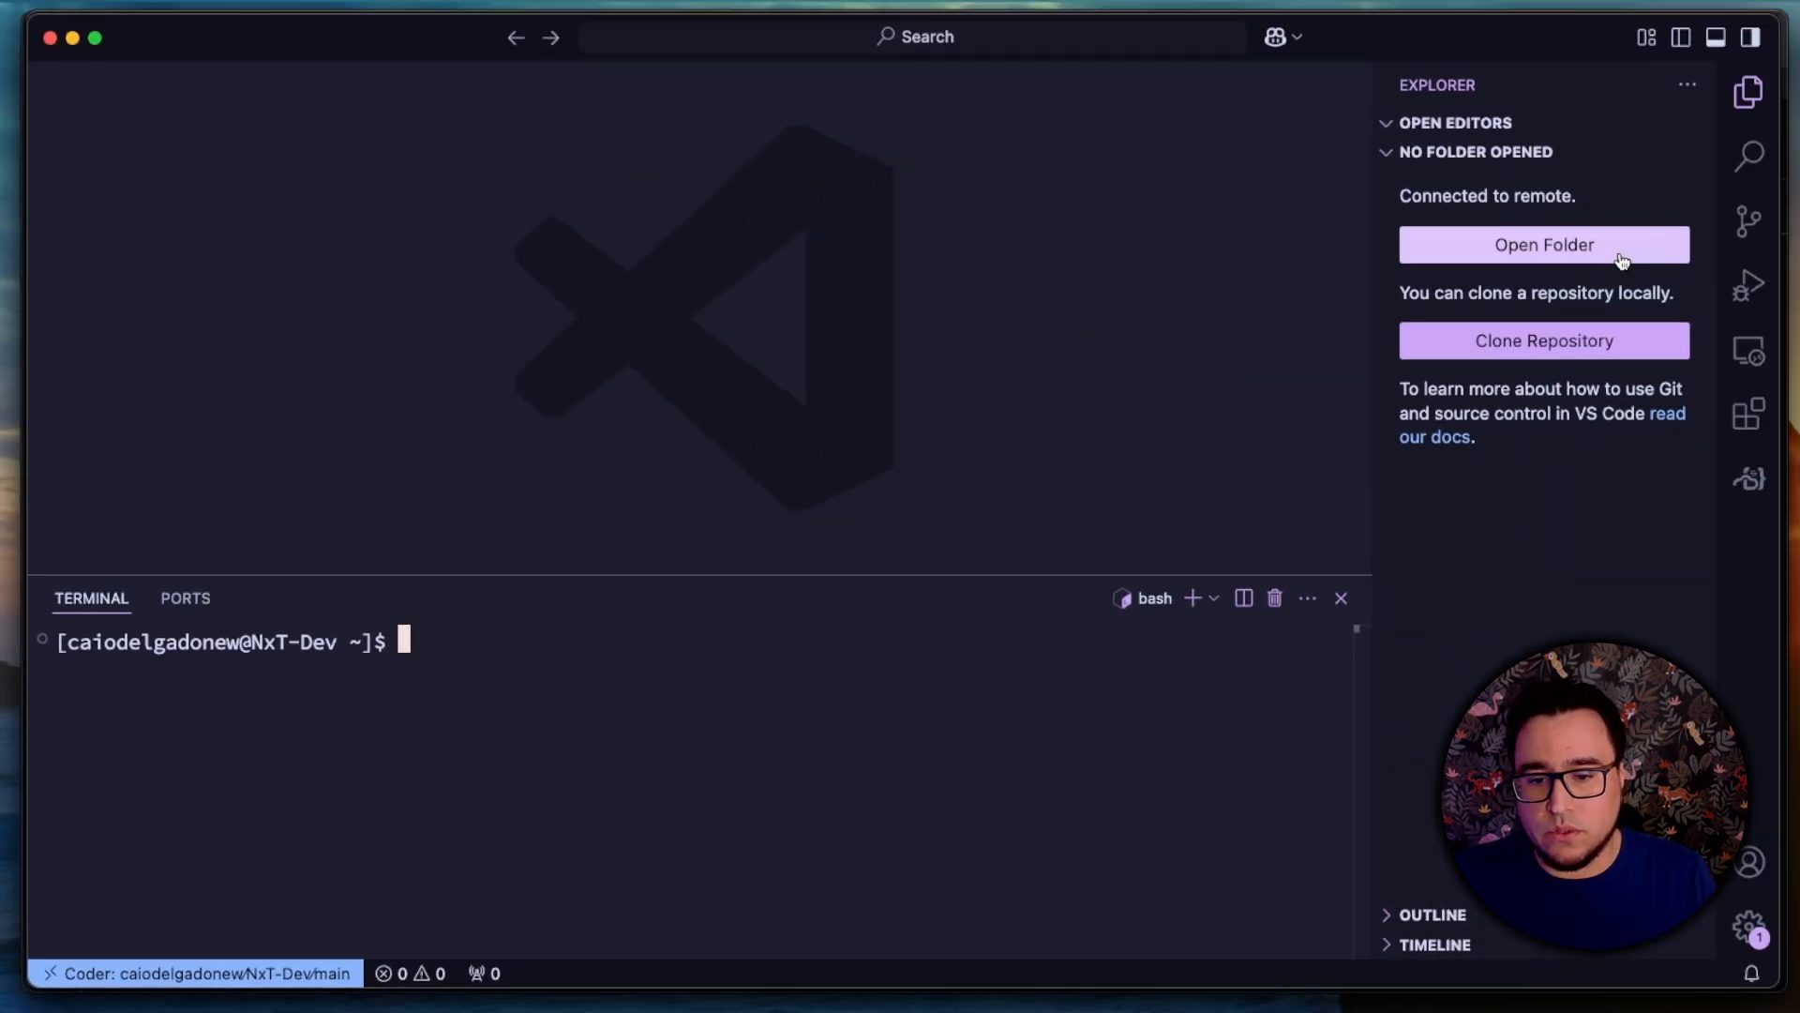
{"action": "left_click", "coordinate": [1623, 257]}
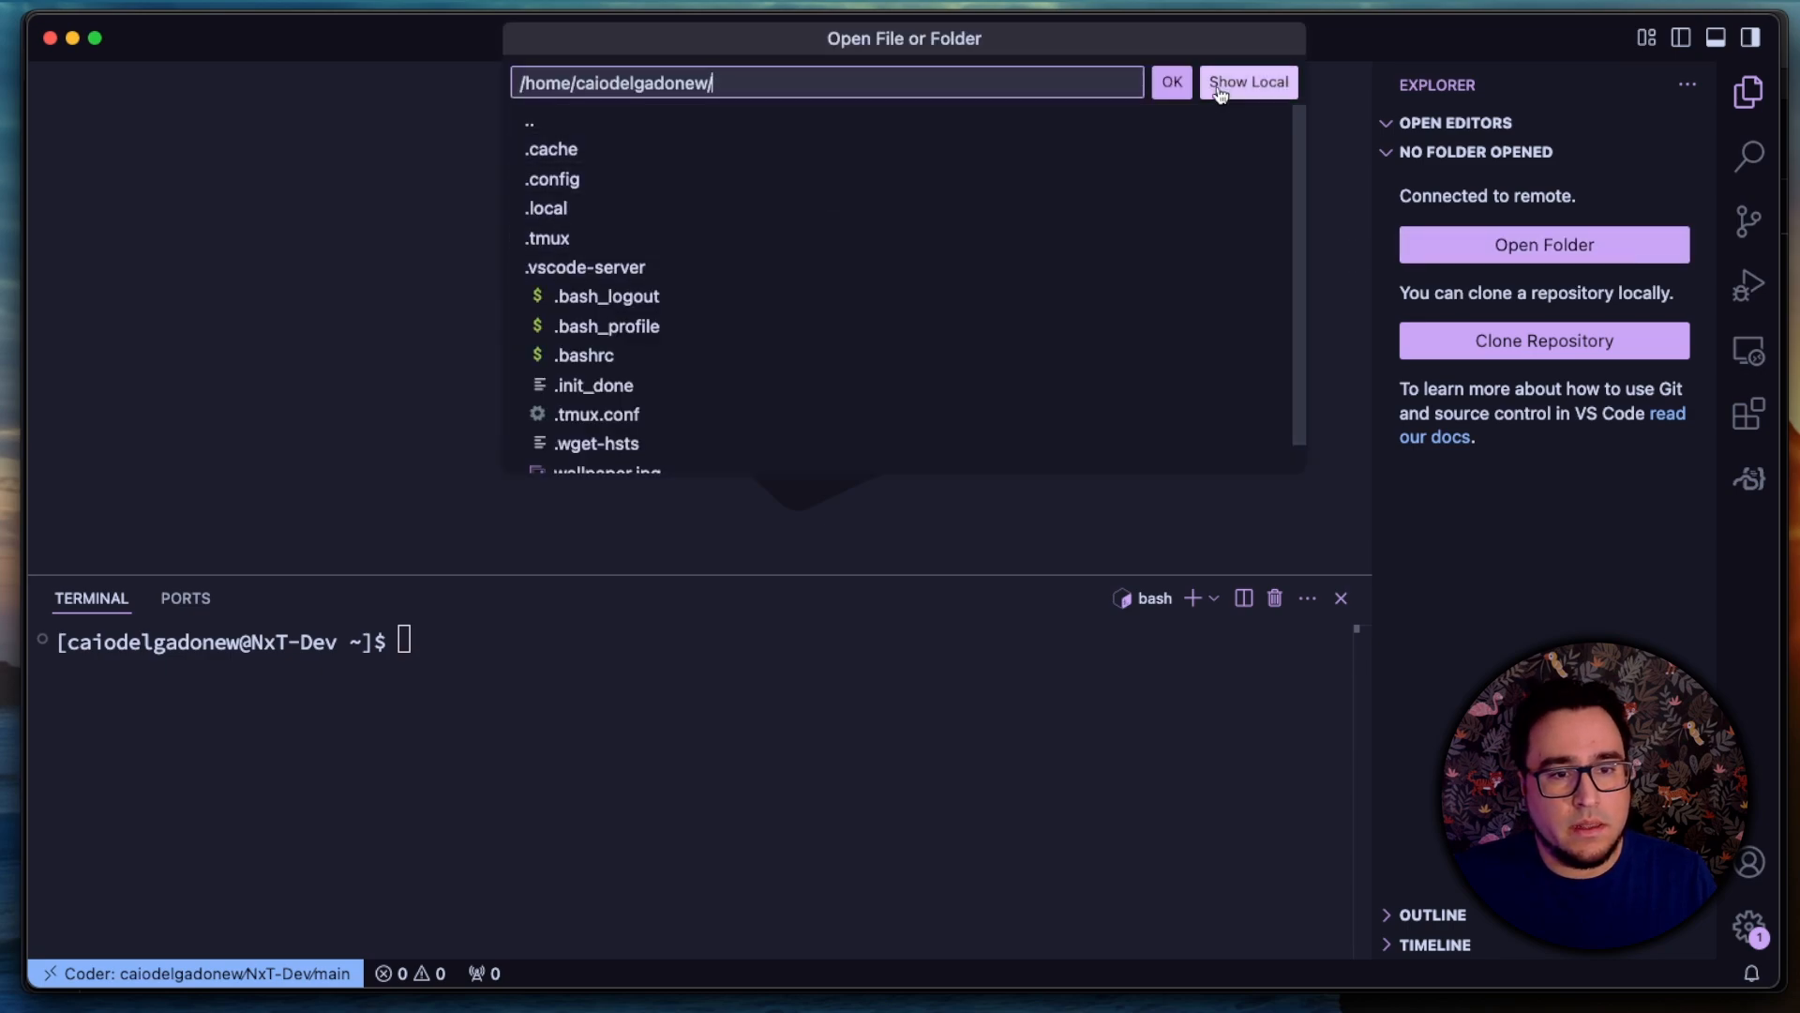
{"action": "left_click", "coordinate": [1177, 85]}
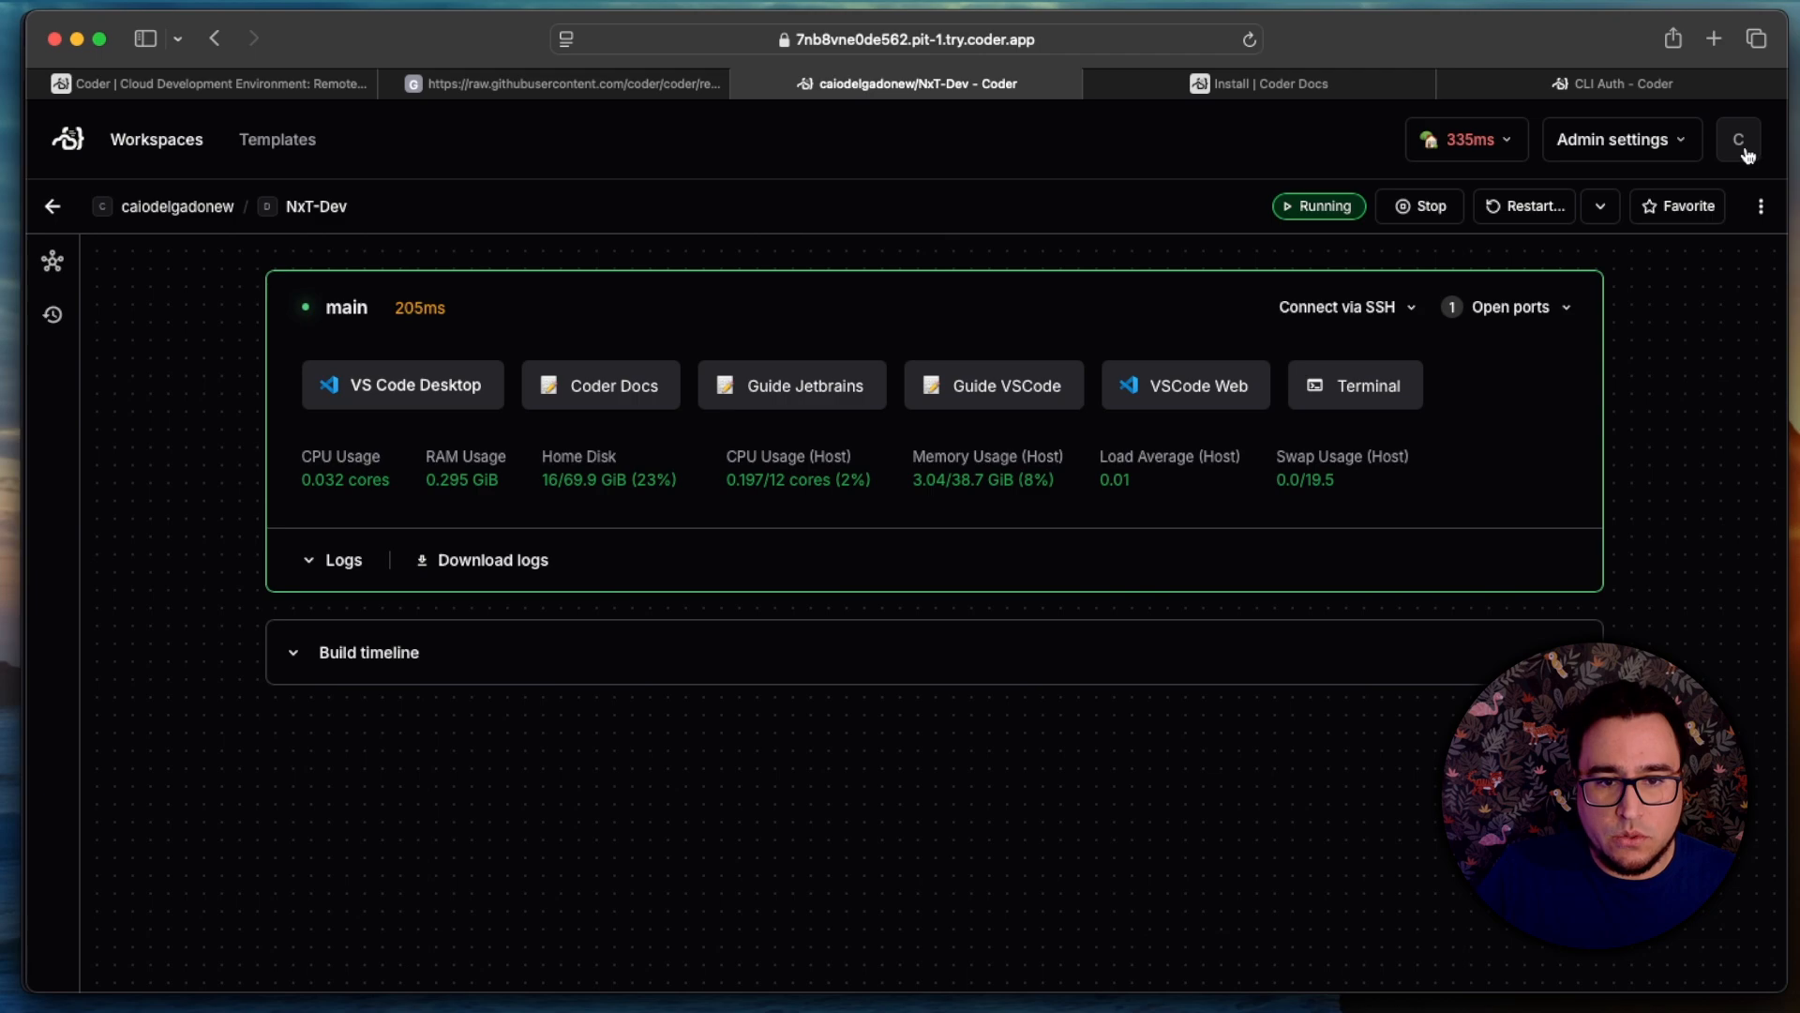
Step: Switch to Coder in the browser and open the SSH Keys page of the account settings
{"action": "left_click", "coordinate": [1741, 142]}
{"action": "left_click", "coordinate": [1643, 345]}
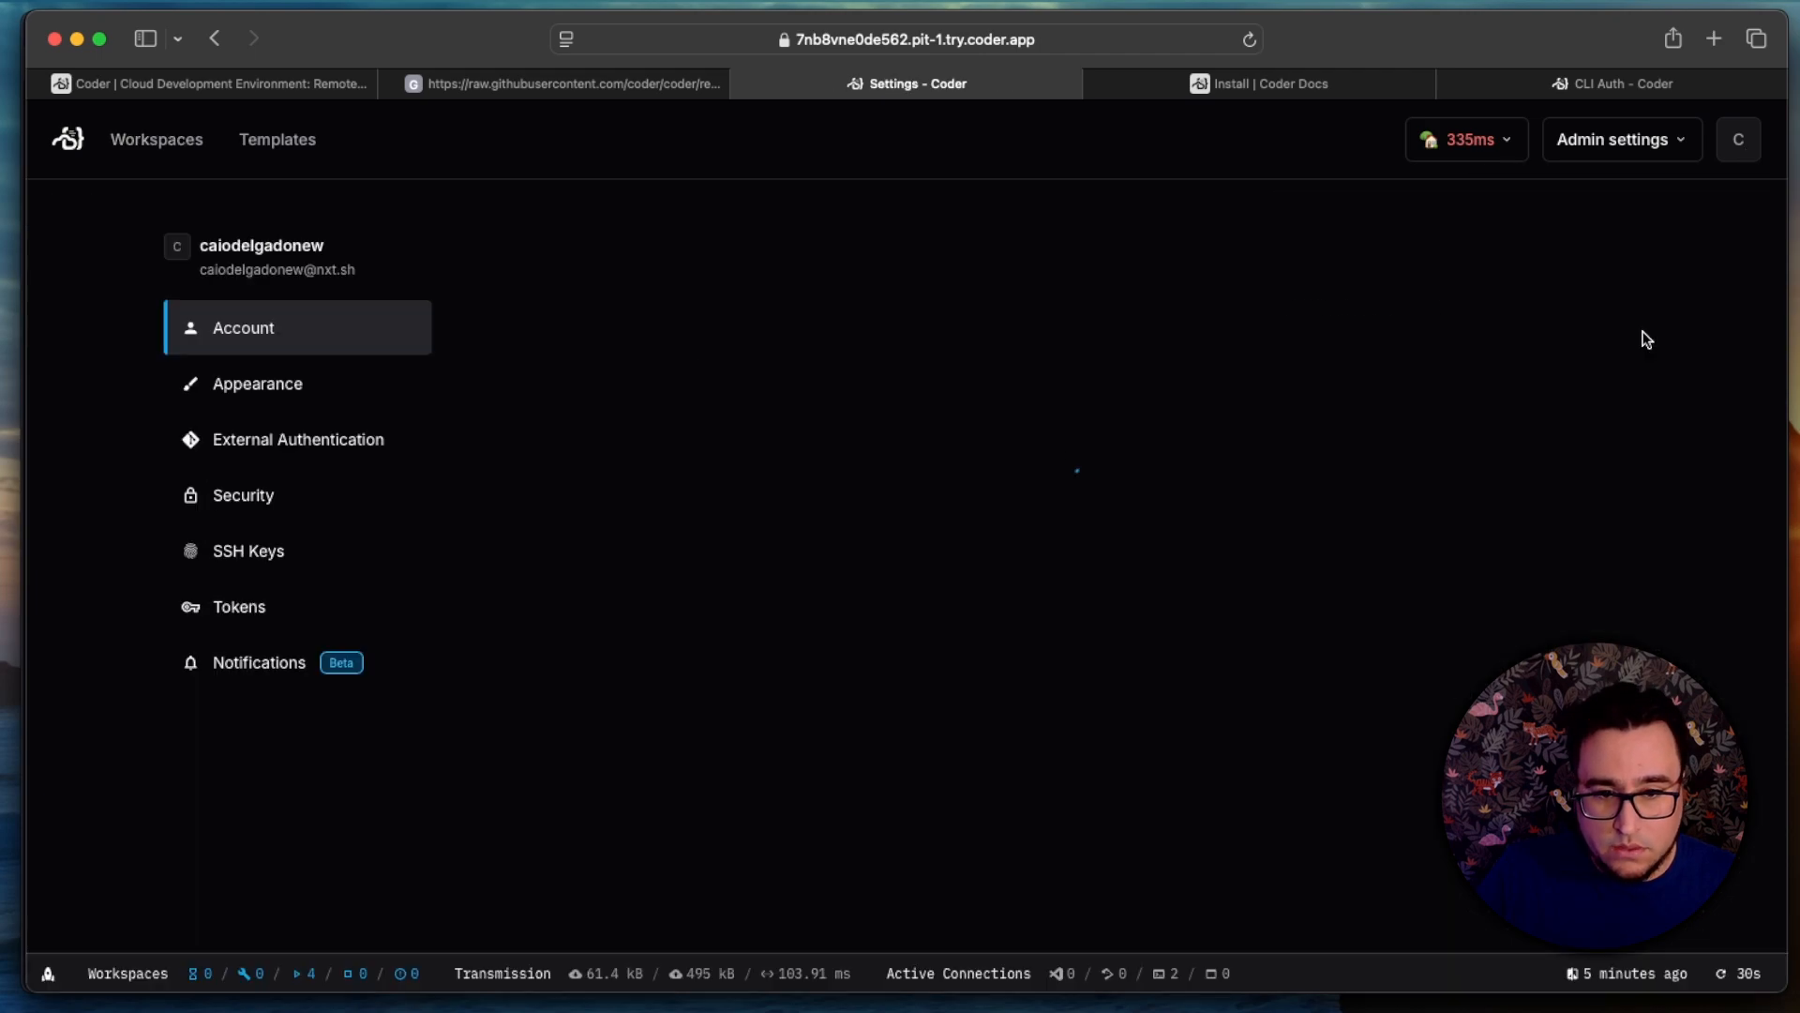
{"action": "left_click", "coordinate": [304, 552]}
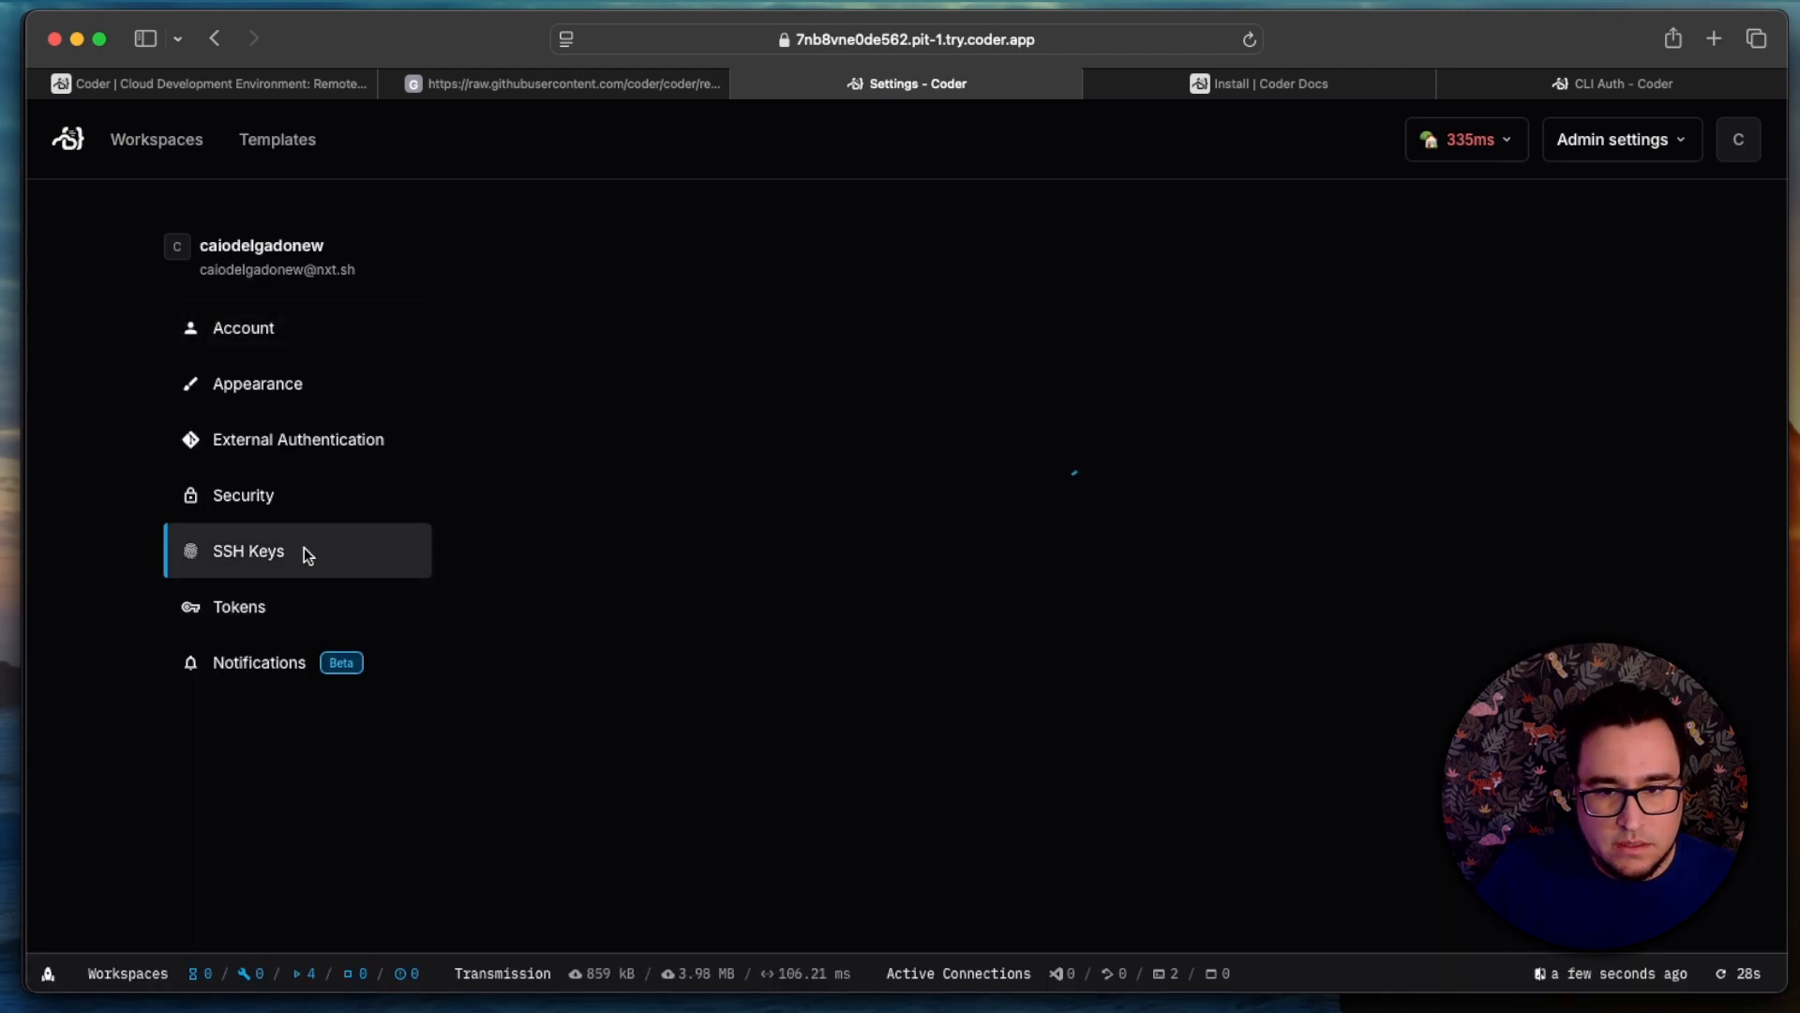